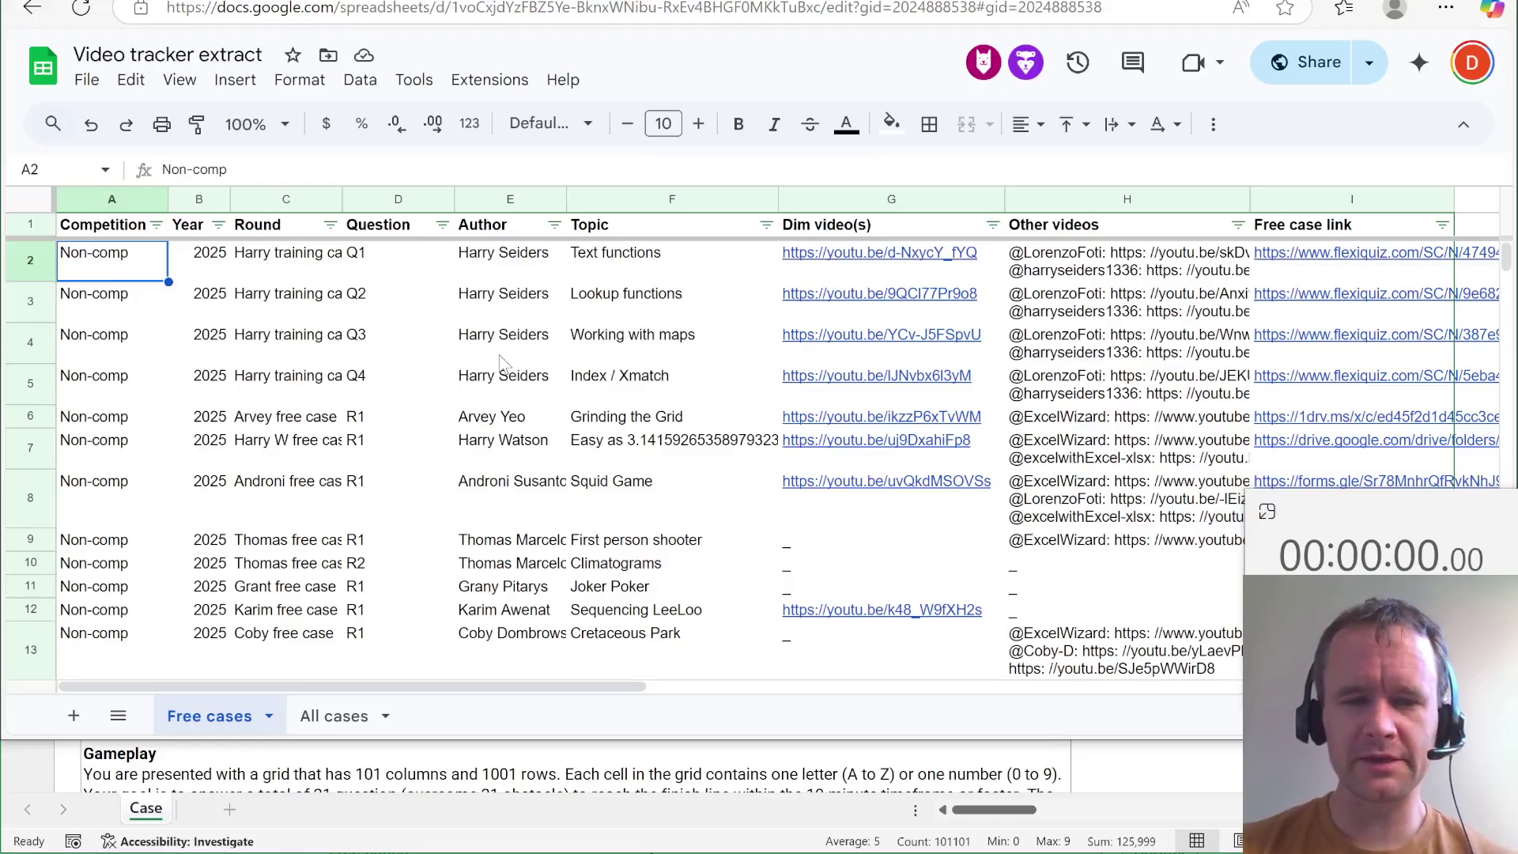
Locate the 2025 and 2024 Excel Ninja case entries in the Free cases tracker, then switch to the Excel workbook.
{"action": "scroll", "coordinate": [500, 362], "scroll_direction": "down", "scroll_amount": 1}
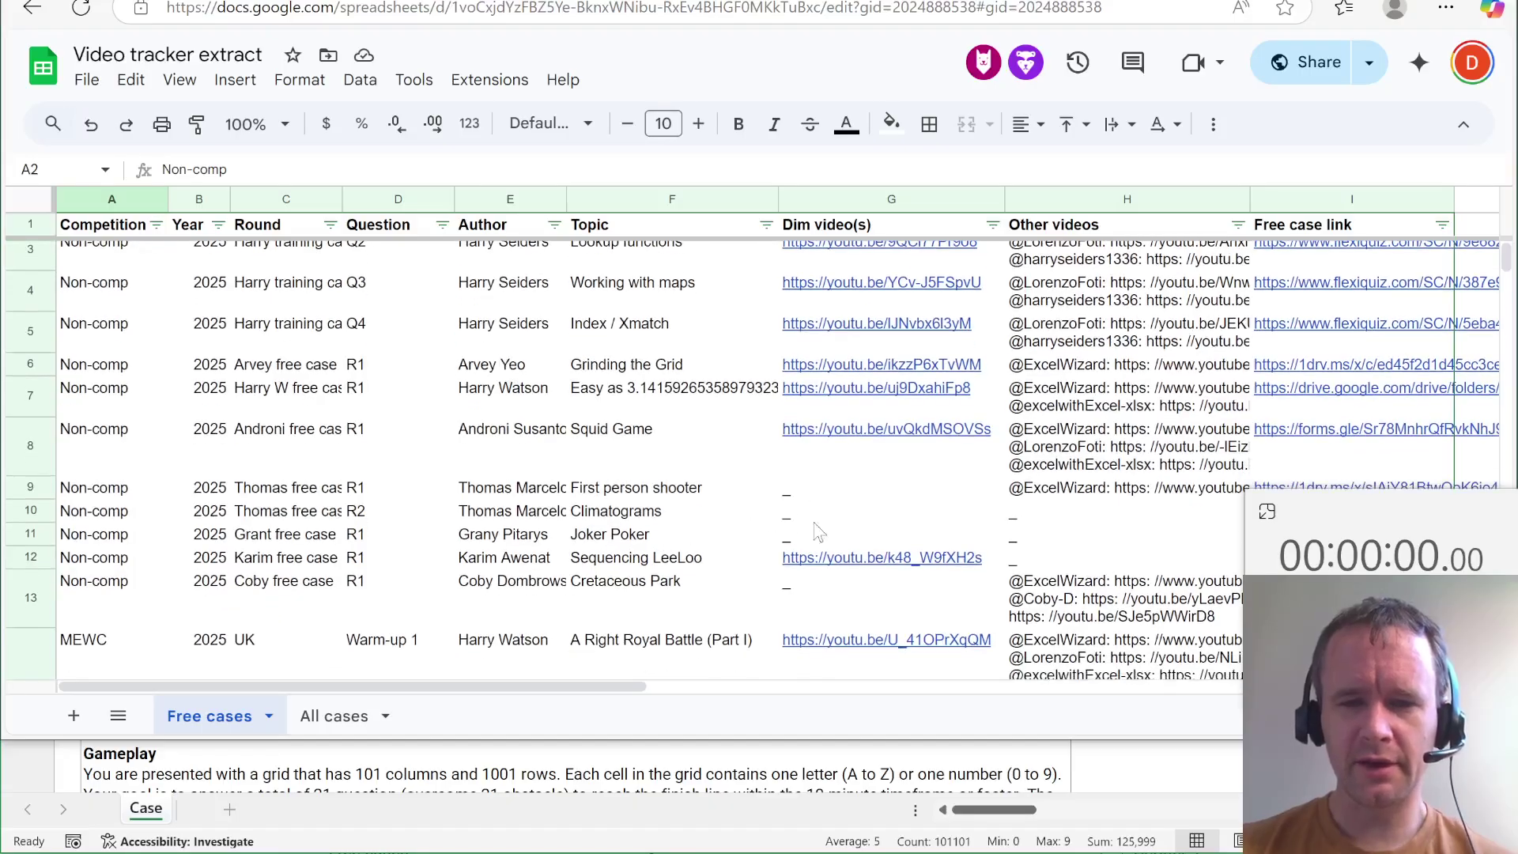
{"action": "left_click", "coordinate": [631, 519]}
{"action": "key", "text": "shift+space"}
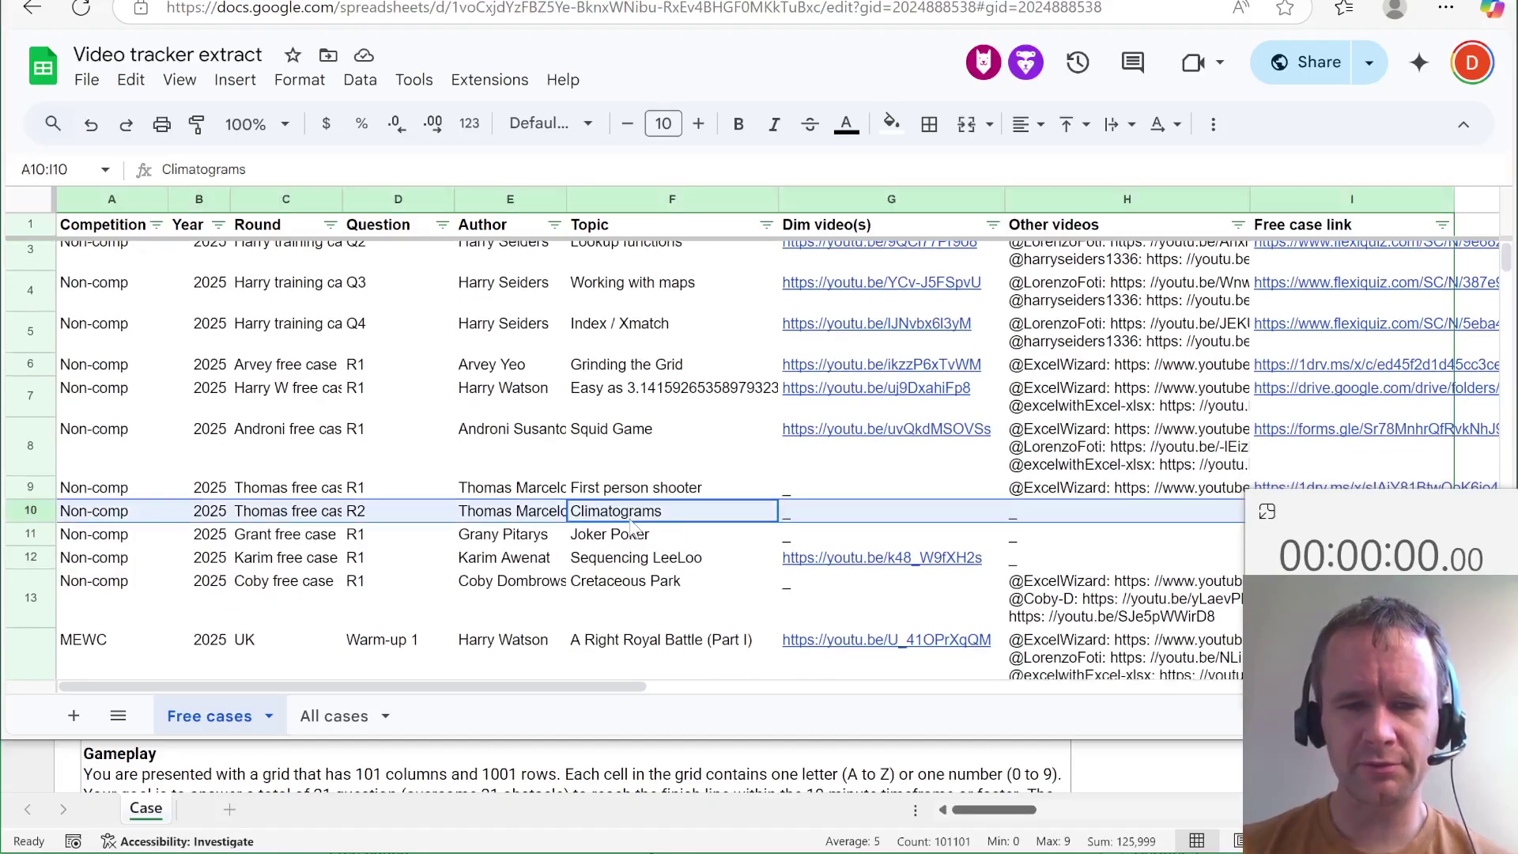
{"action": "scroll", "coordinate": [709, 536], "scroll_direction": "down", "scroll_amount": 3}
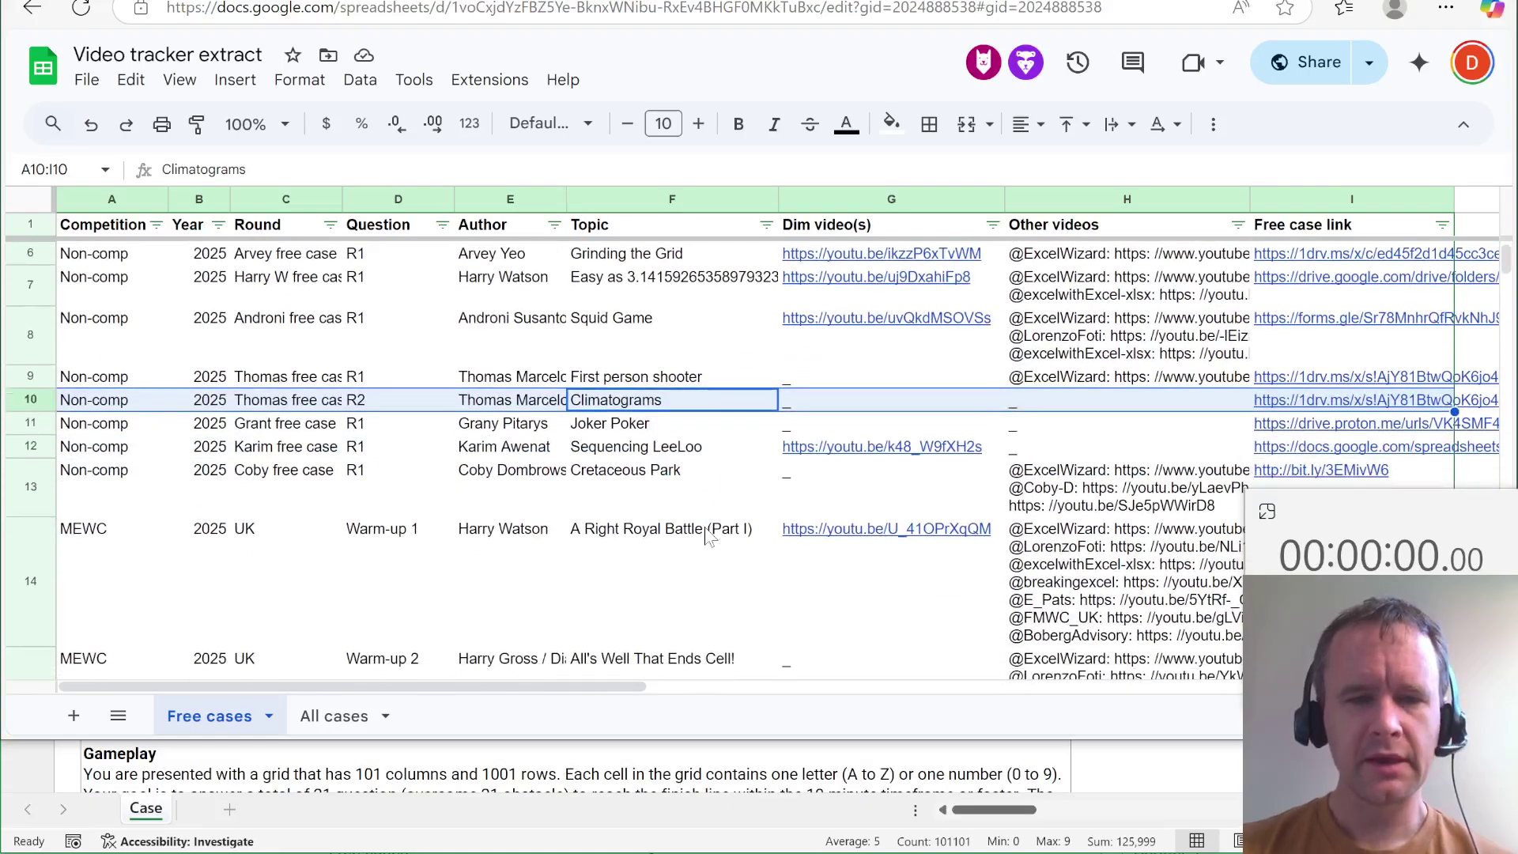
{"action": "scroll", "coordinate": [726, 601], "scroll_direction": "down", "scroll_amount": 8}
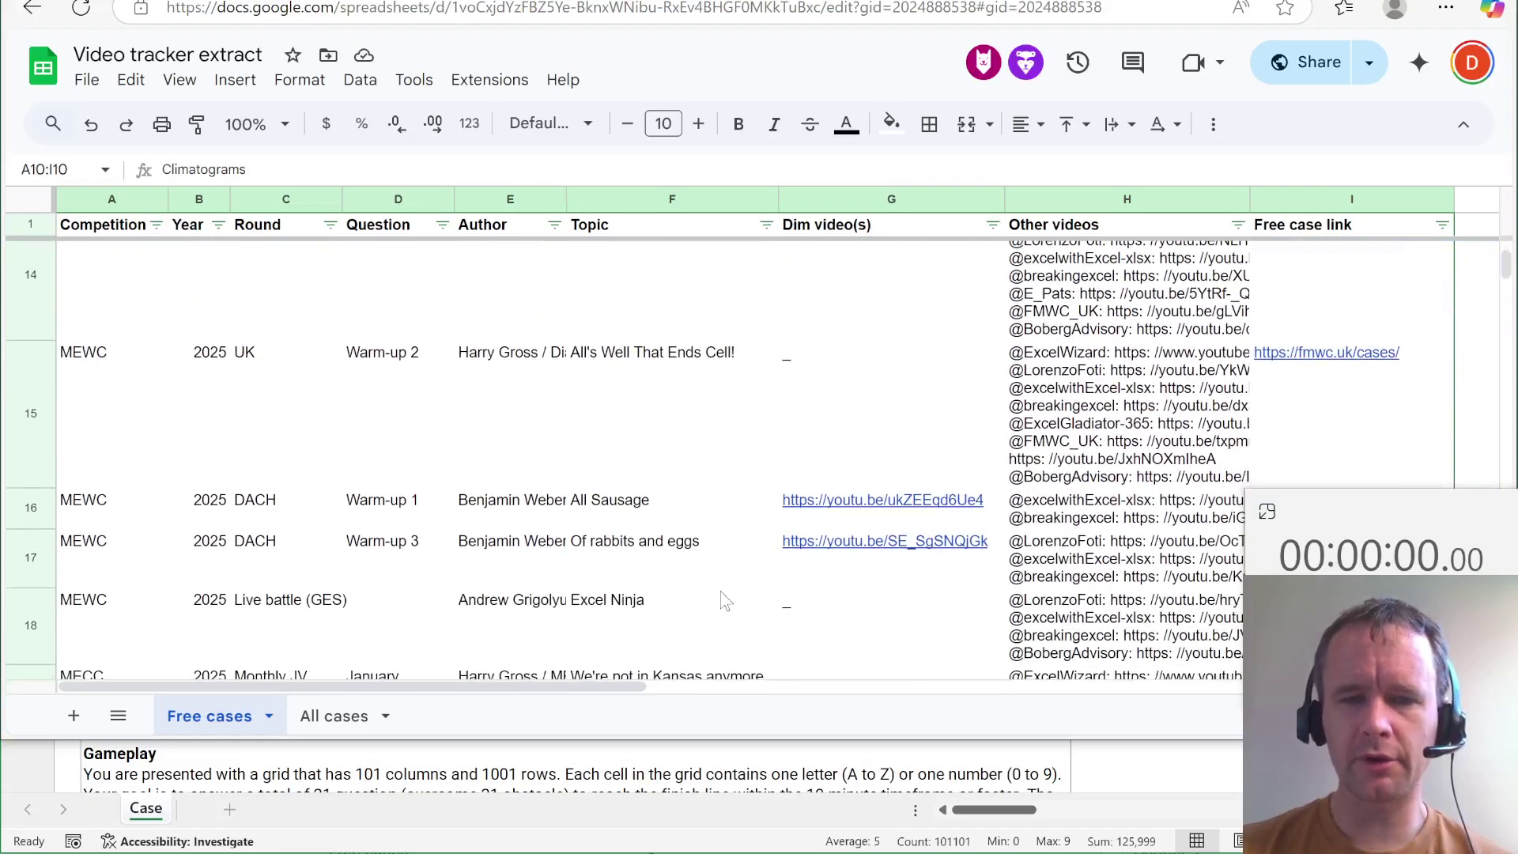
{"action": "scroll", "coordinate": [725, 601], "scroll_direction": "down", "scroll_amount": 2}
{"action": "left_click", "coordinate": [646, 540]}
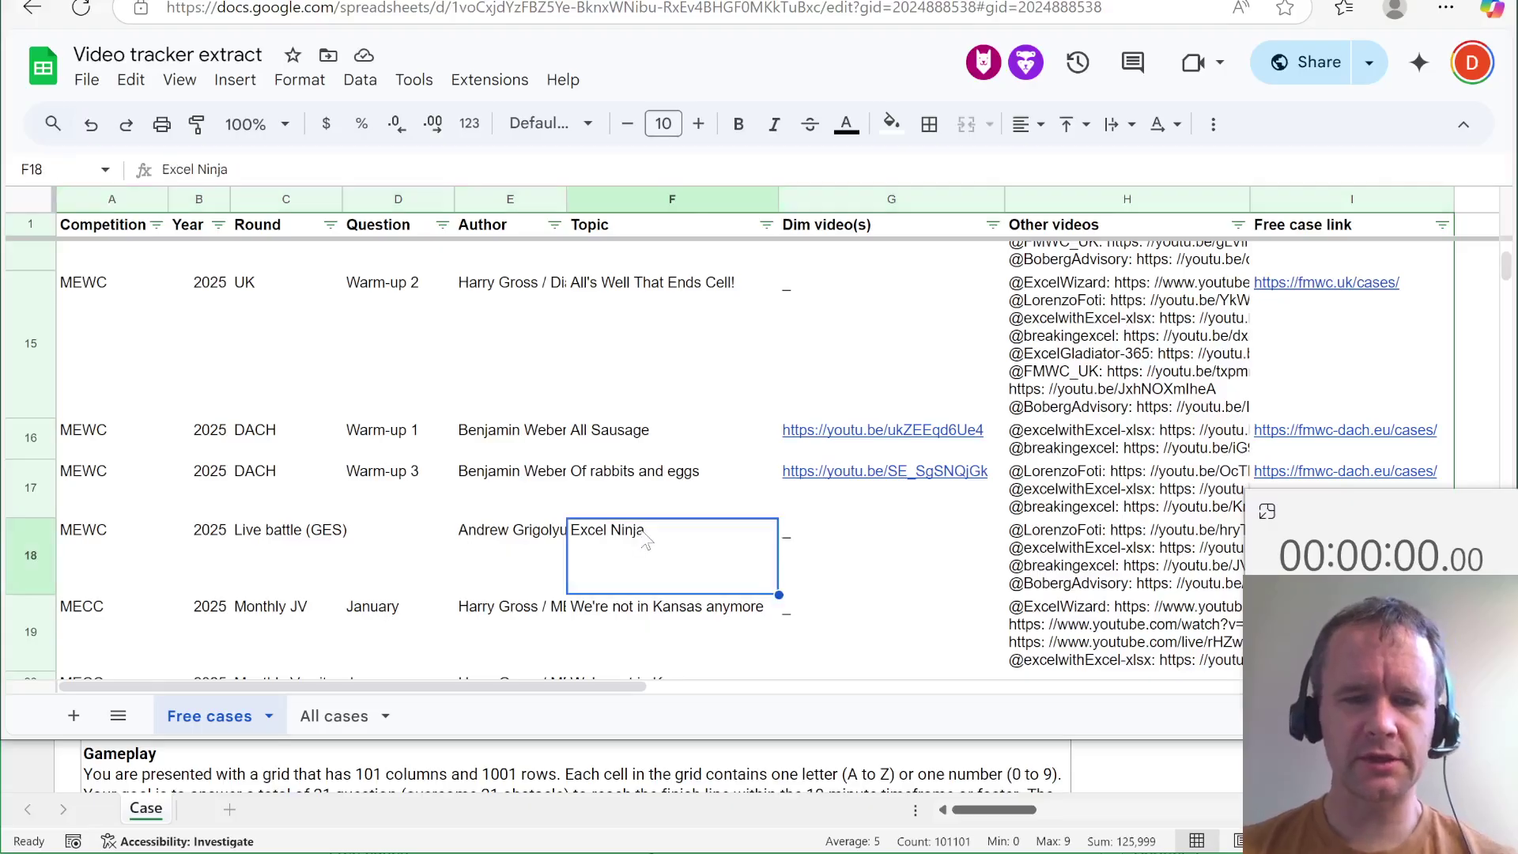
{"action": "scroll", "coordinate": [636, 542], "scroll_direction": "down", "scroll_amount": 5}
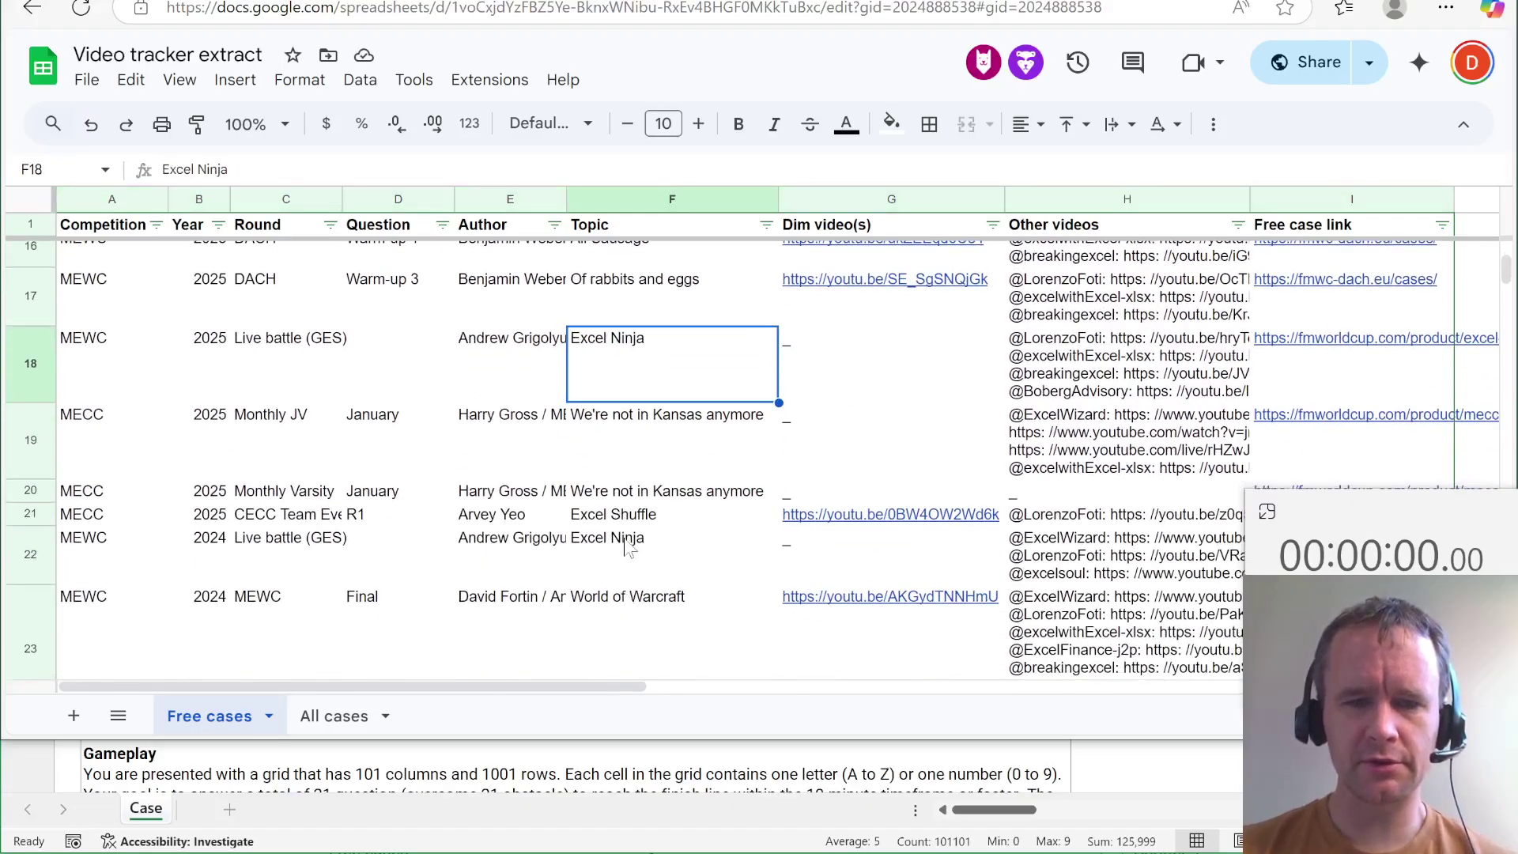
{"action": "left_click", "coordinate": [627, 547]}
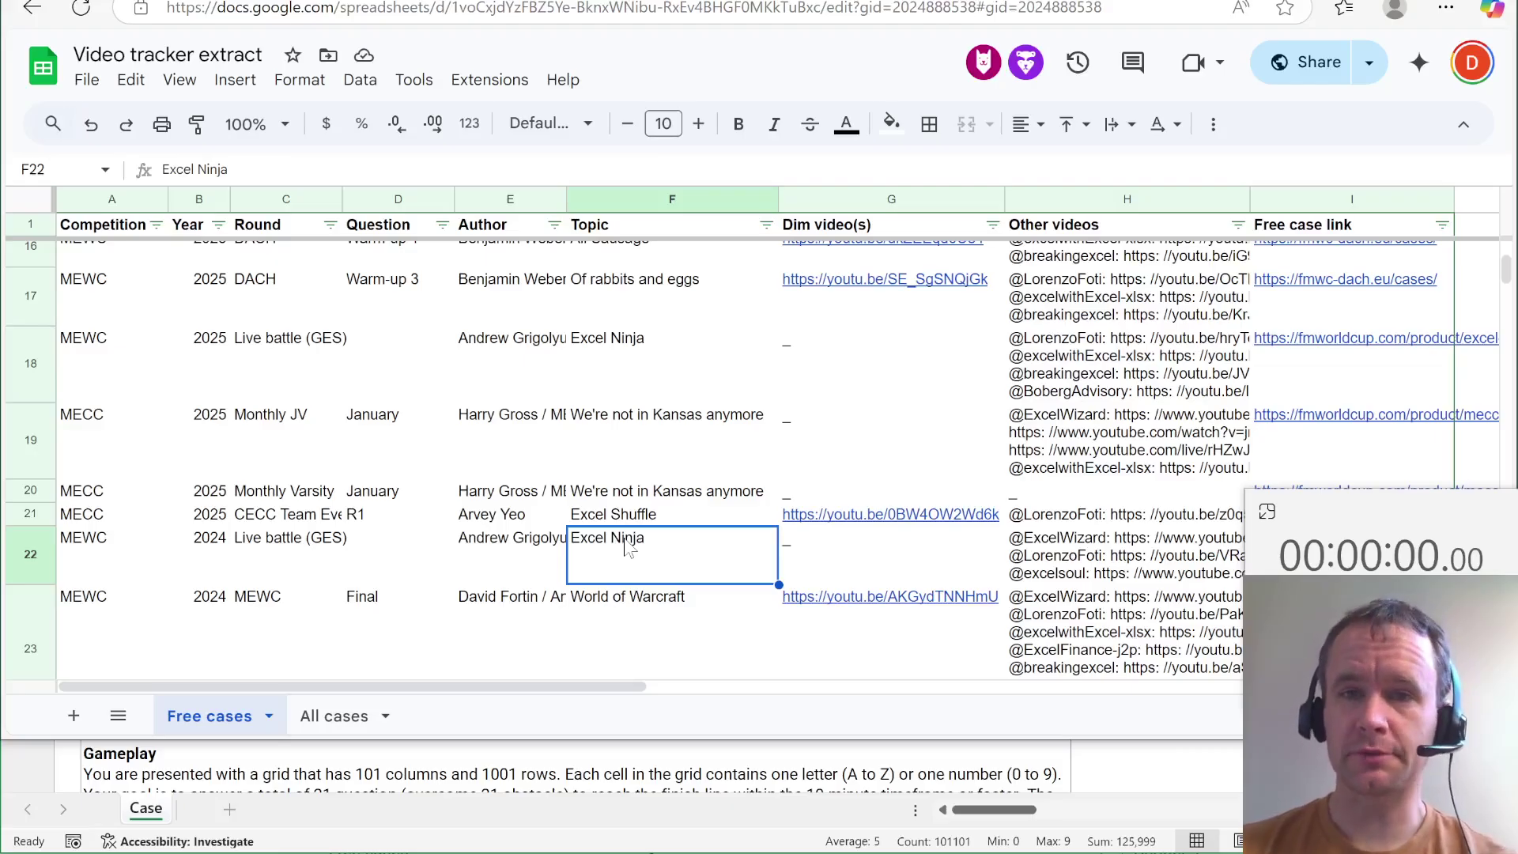
{"action": "key", "text": "alt+Tab"}
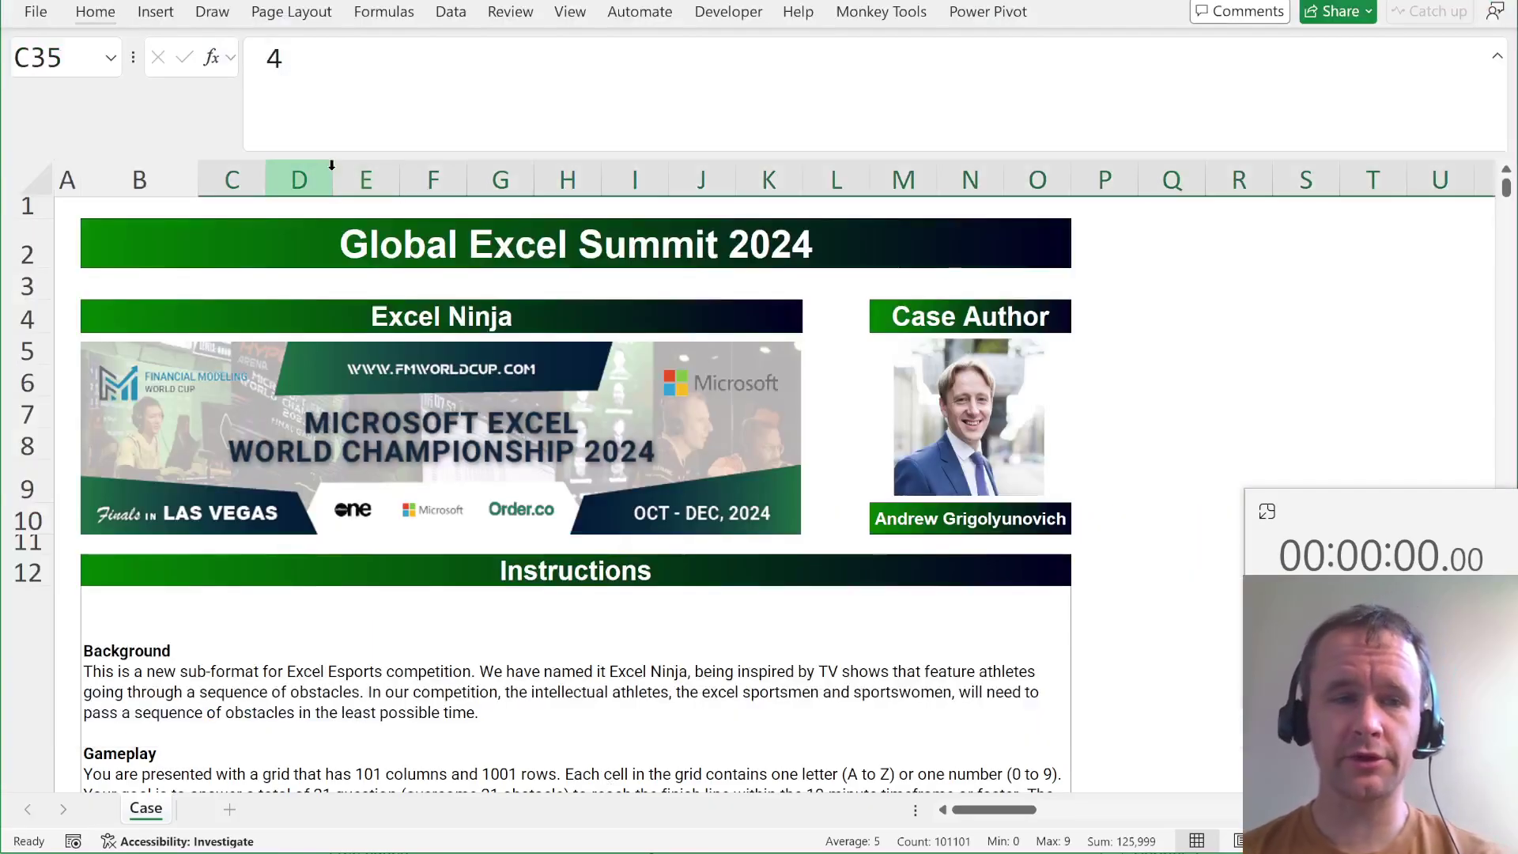
{"action": "left_click", "coordinate": [24, 243]}
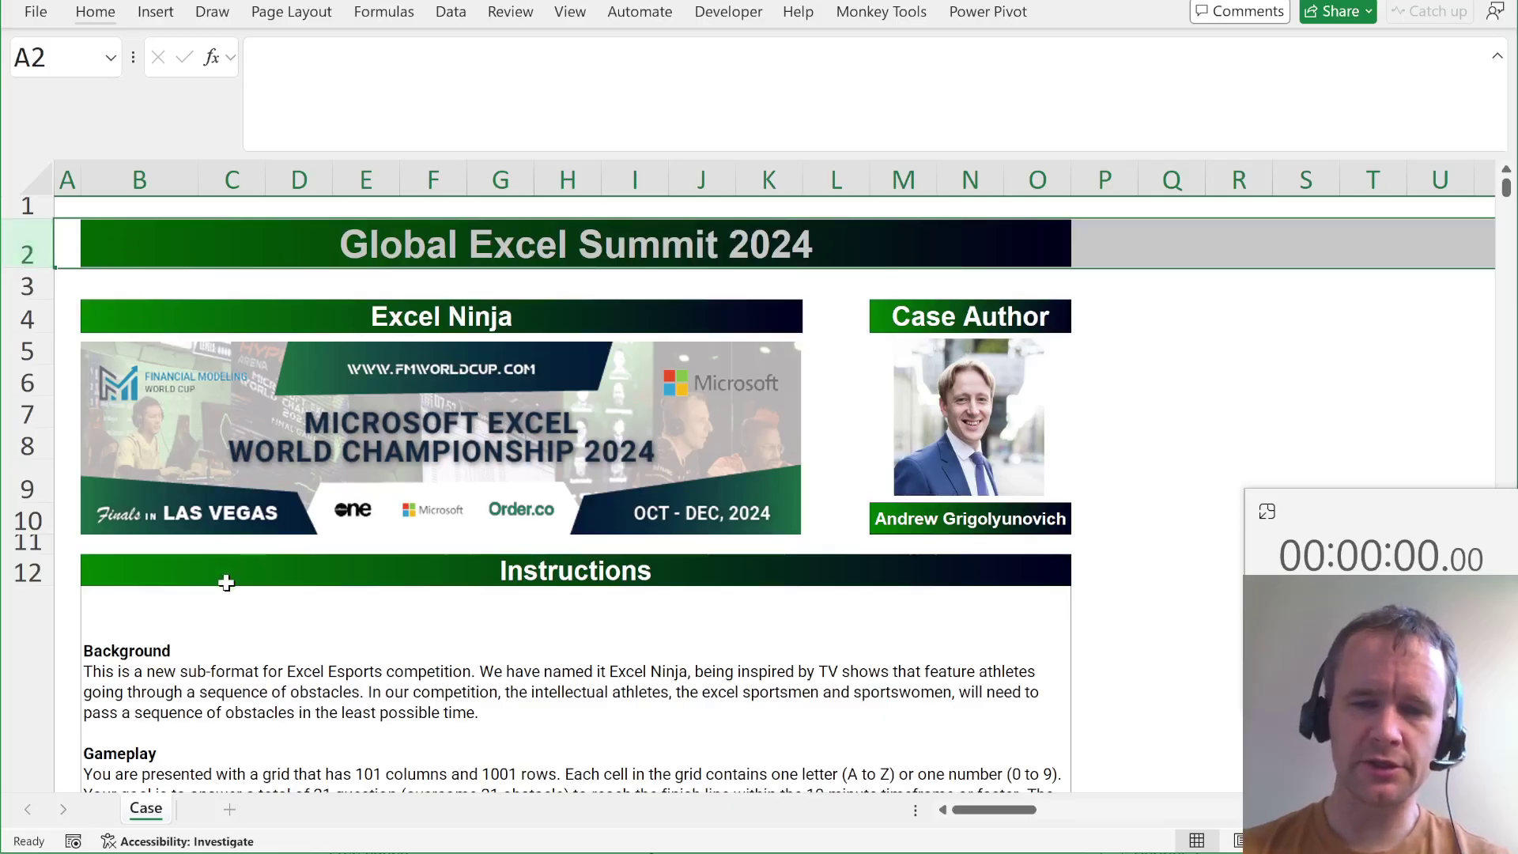
{"action": "scroll", "coordinate": [226, 583], "scroll_direction": "down", "scroll_amount": 3}
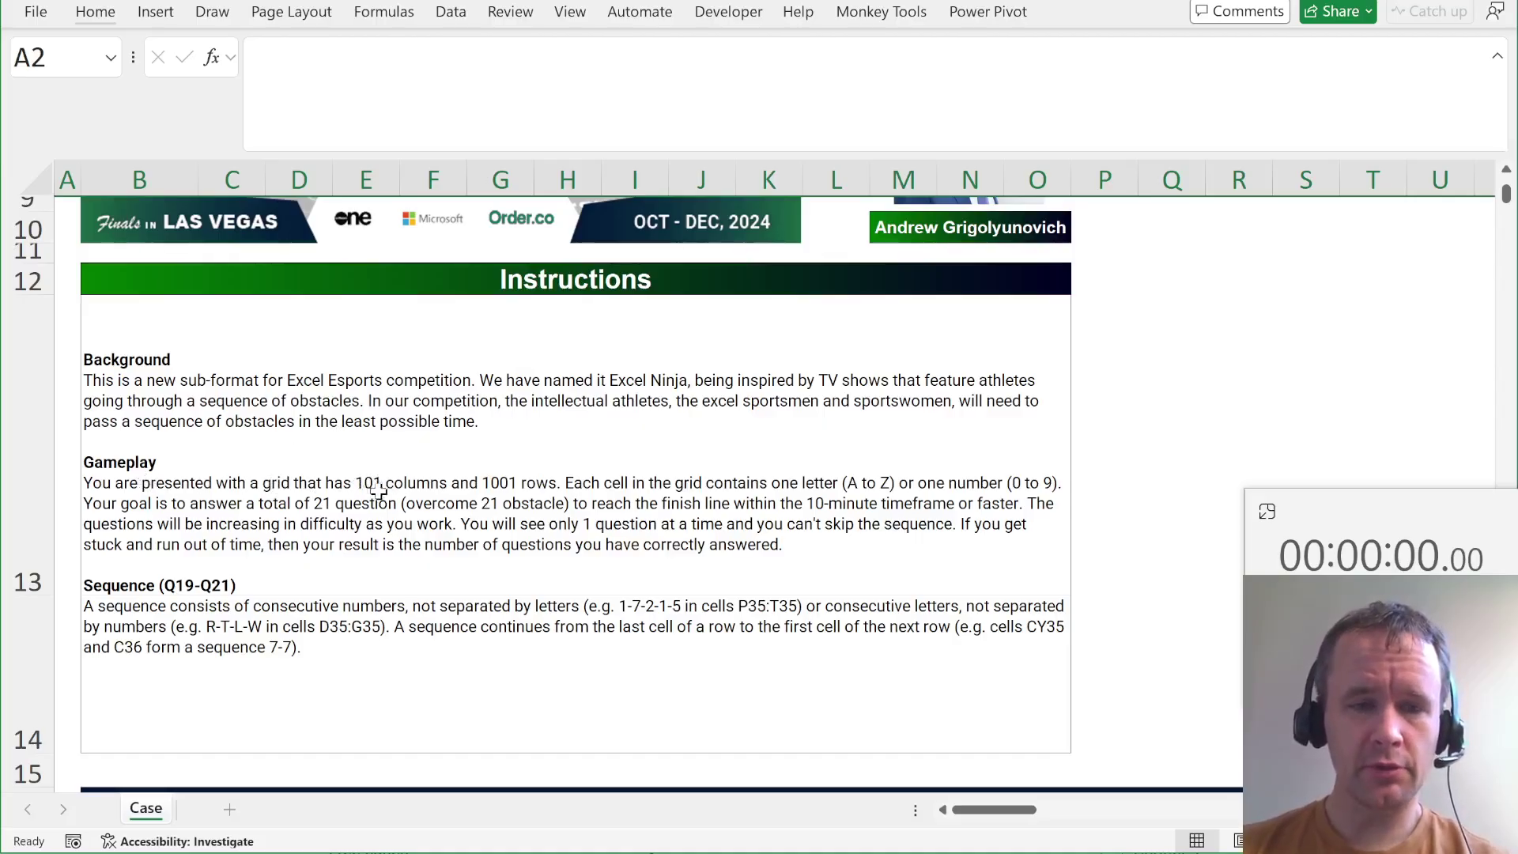
{"action": "scroll", "coordinate": [500, 504], "scroll_direction": "down", "scroll_amount": 2}
{"action": "scroll", "coordinate": [501, 504], "scroll_direction": "down", "scroll_amount": 20}
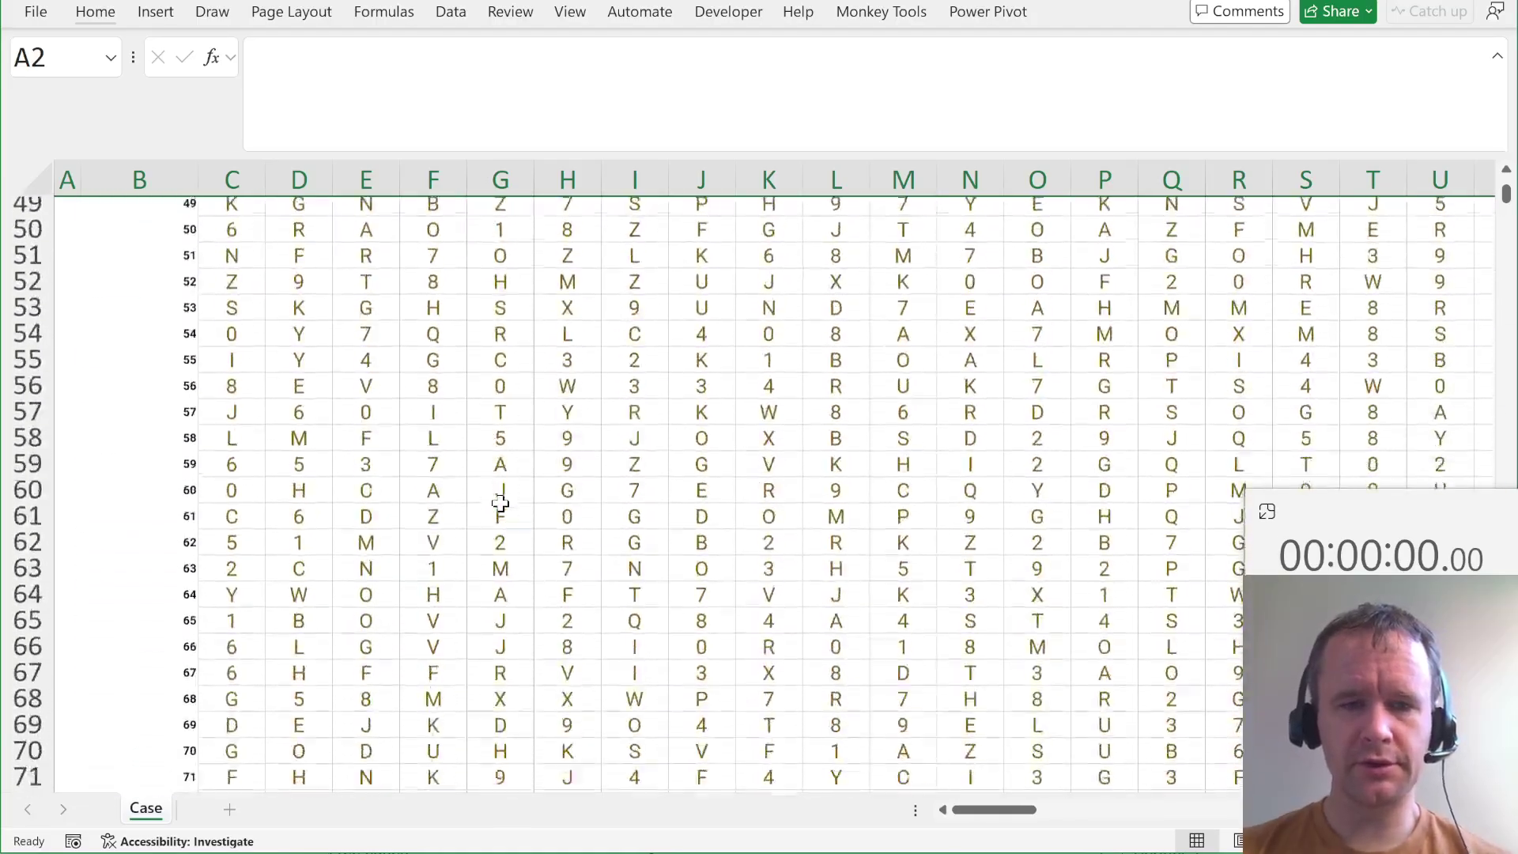
{"action": "scroll", "coordinate": [500, 503], "scroll_direction": "up", "scroll_amount": 6}
{"action": "scroll", "coordinate": [501, 504], "scroll_direction": "up", "scroll_amount": 20}
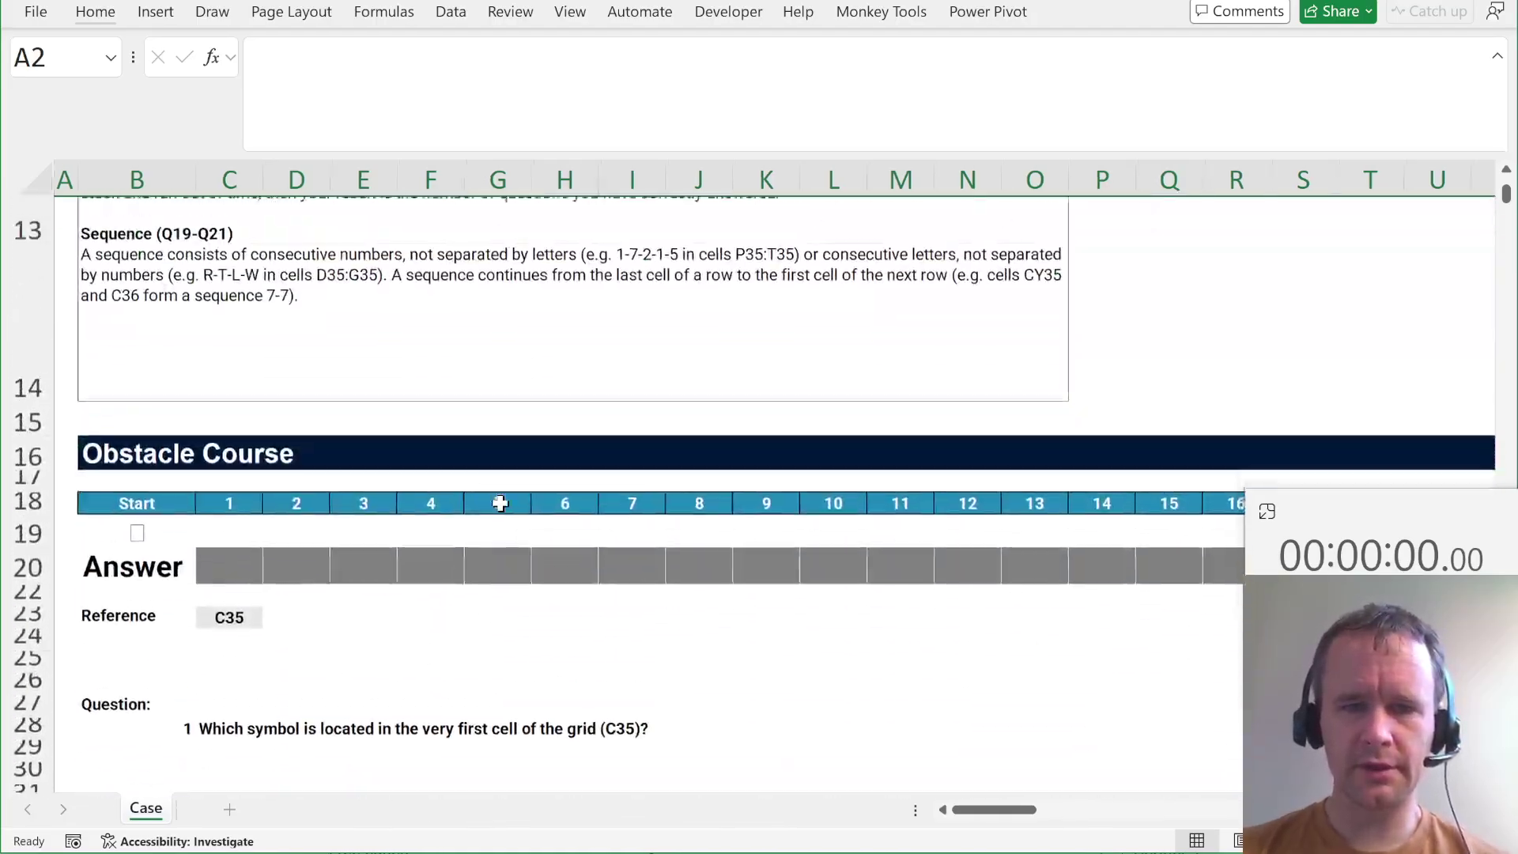
{"action": "scroll", "coordinate": [501, 504], "scroll_direction": "down", "scroll_amount": 4}
{"action": "scroll", "coordinate": [501, 504], "scroll_direction": "right", "scroll_amount": 3}
{"action": "scroll", "coordinate": [501, 504], "scroll_direction": "right", "scroll_amount": 20}
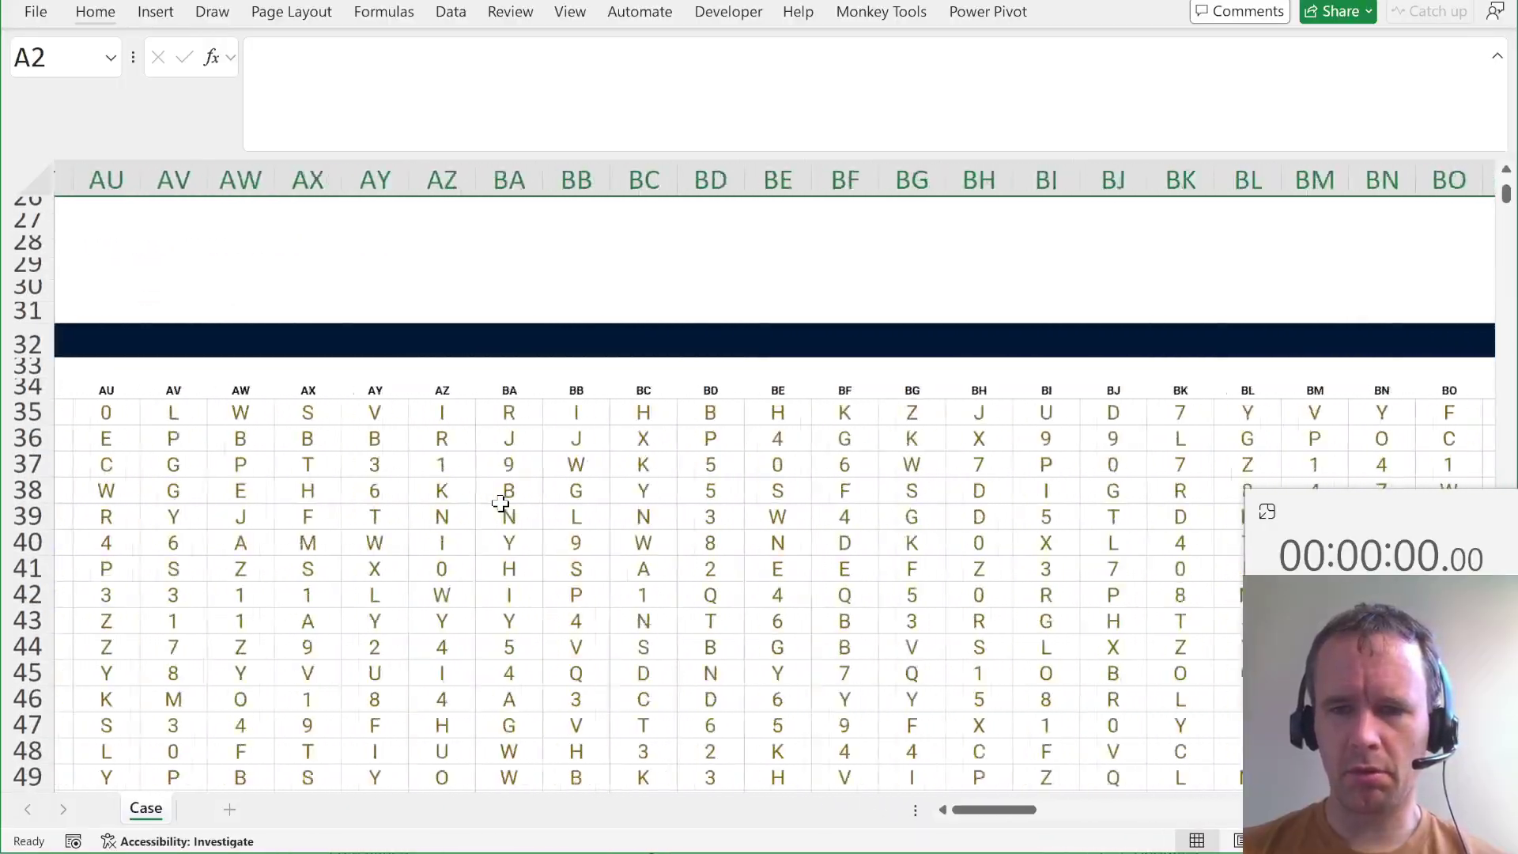
{"action": "scroll", "coordinate": [500, 504], "scroll_direction": "up", "scroll_amount": 3}
{"action": "scroll", "coordinate": [501, 504], "scroll_direction": "right", "scroll_amount": 6}
{"action": "scroll", "coordinate": [501, 503], "scroll_direction": "left", "scroll_amount": 20}
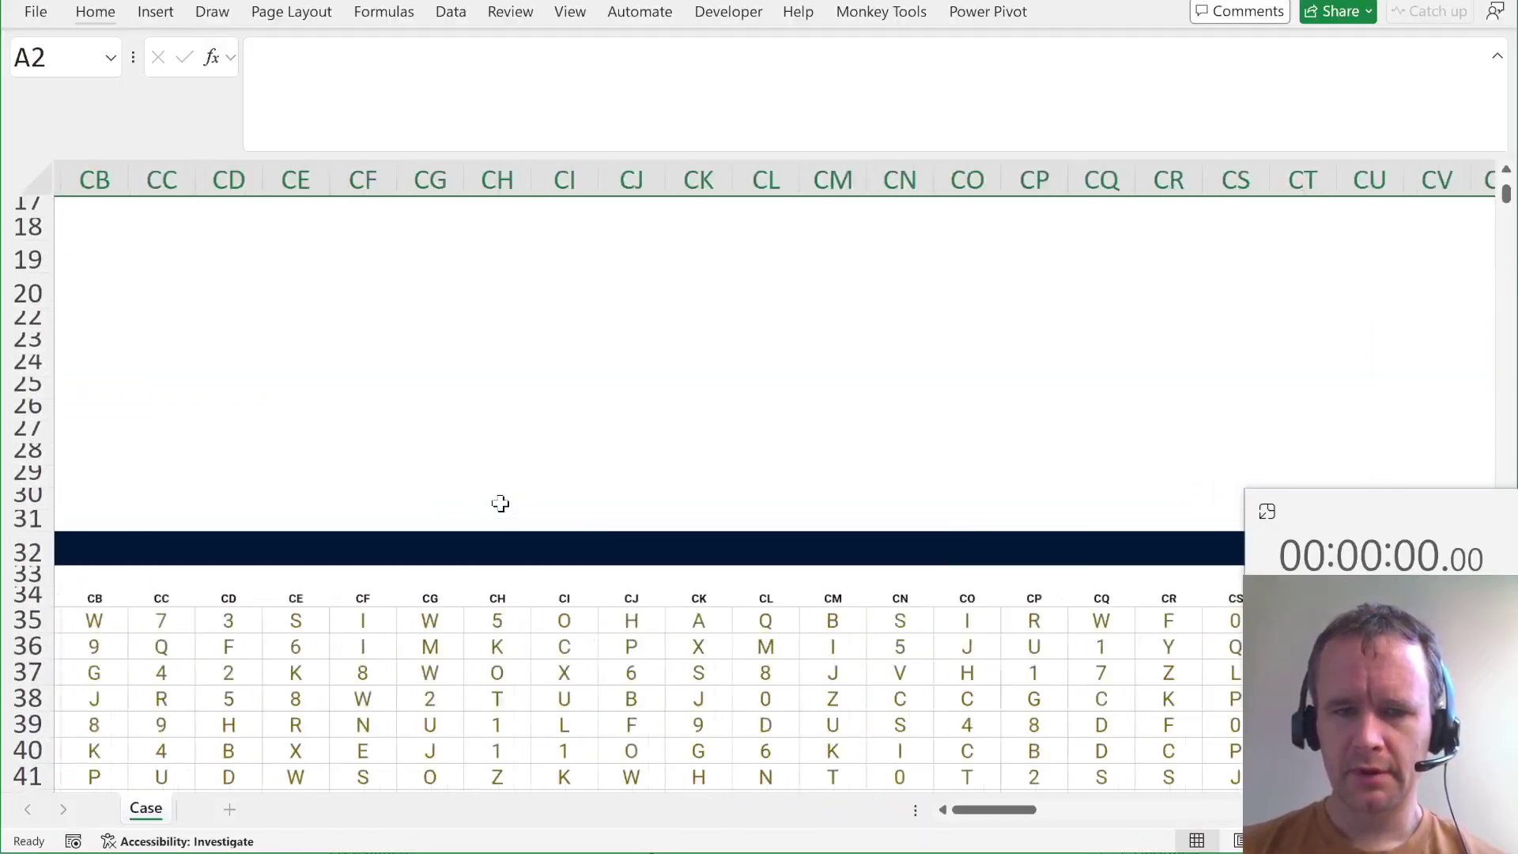
{"action": "scroll", "coordinate": [500, 504], "scroll_direction": "left", "scroll_amount": 2}
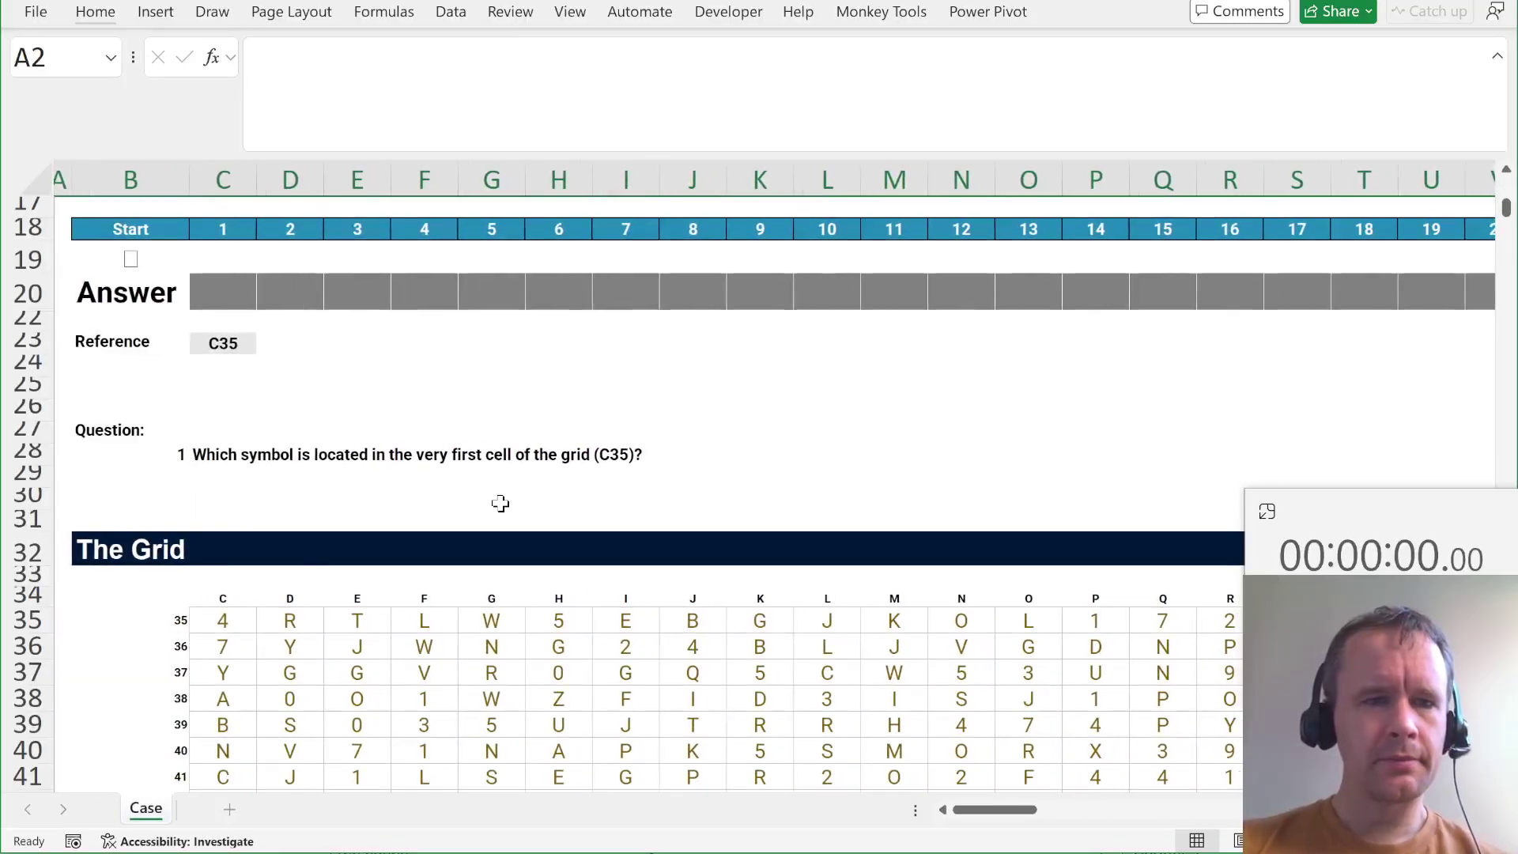
{"action": "scroll", "coordinate": [501, 504], "scroll_direction": "up", "scroll_amount": 3}
{"action": "scroll", "coordinate": [500, 503], "scroll_direction": "up", "scroll_amount": 1}
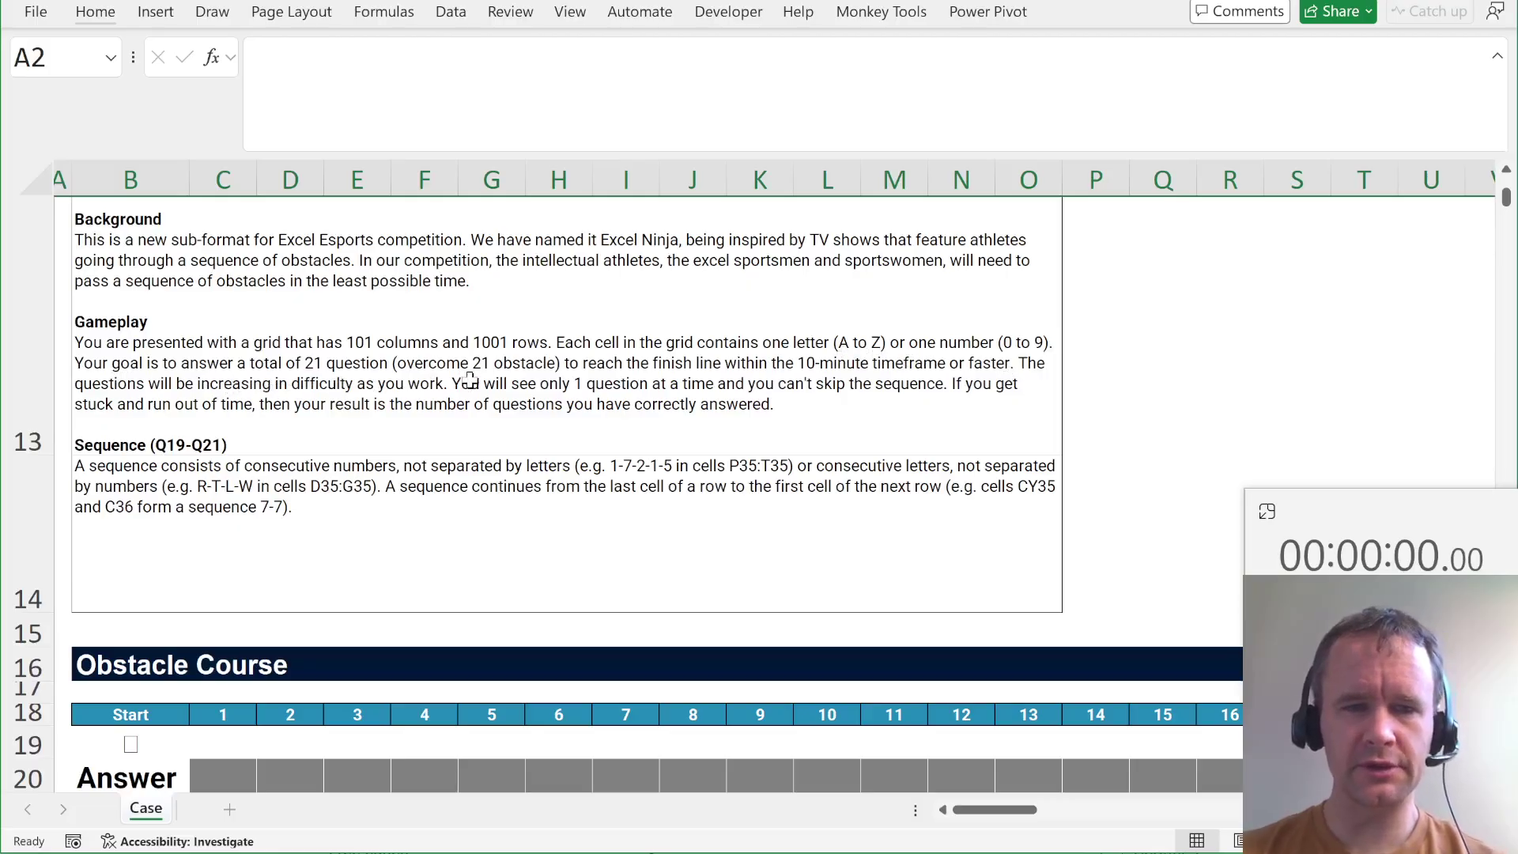
{"action": "scroll", "coordinate": [515, 412], "scroll_direction": "down", "scroll_amount": 3}
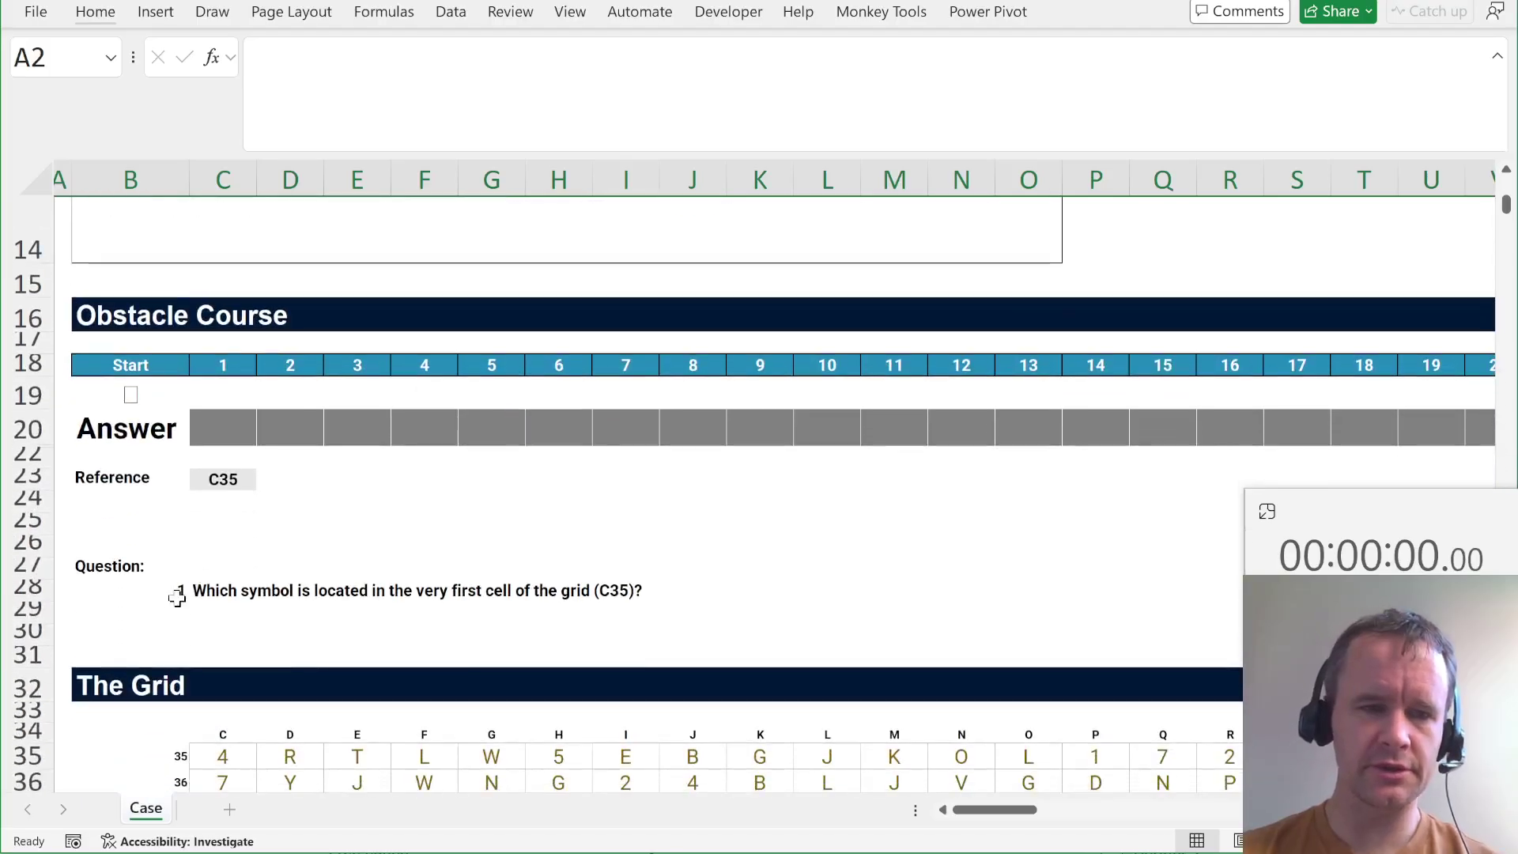
{"action": "left_click", "coordinate": [216, 568]}
{"action": "left_click", "coordinate": [213, 593]}
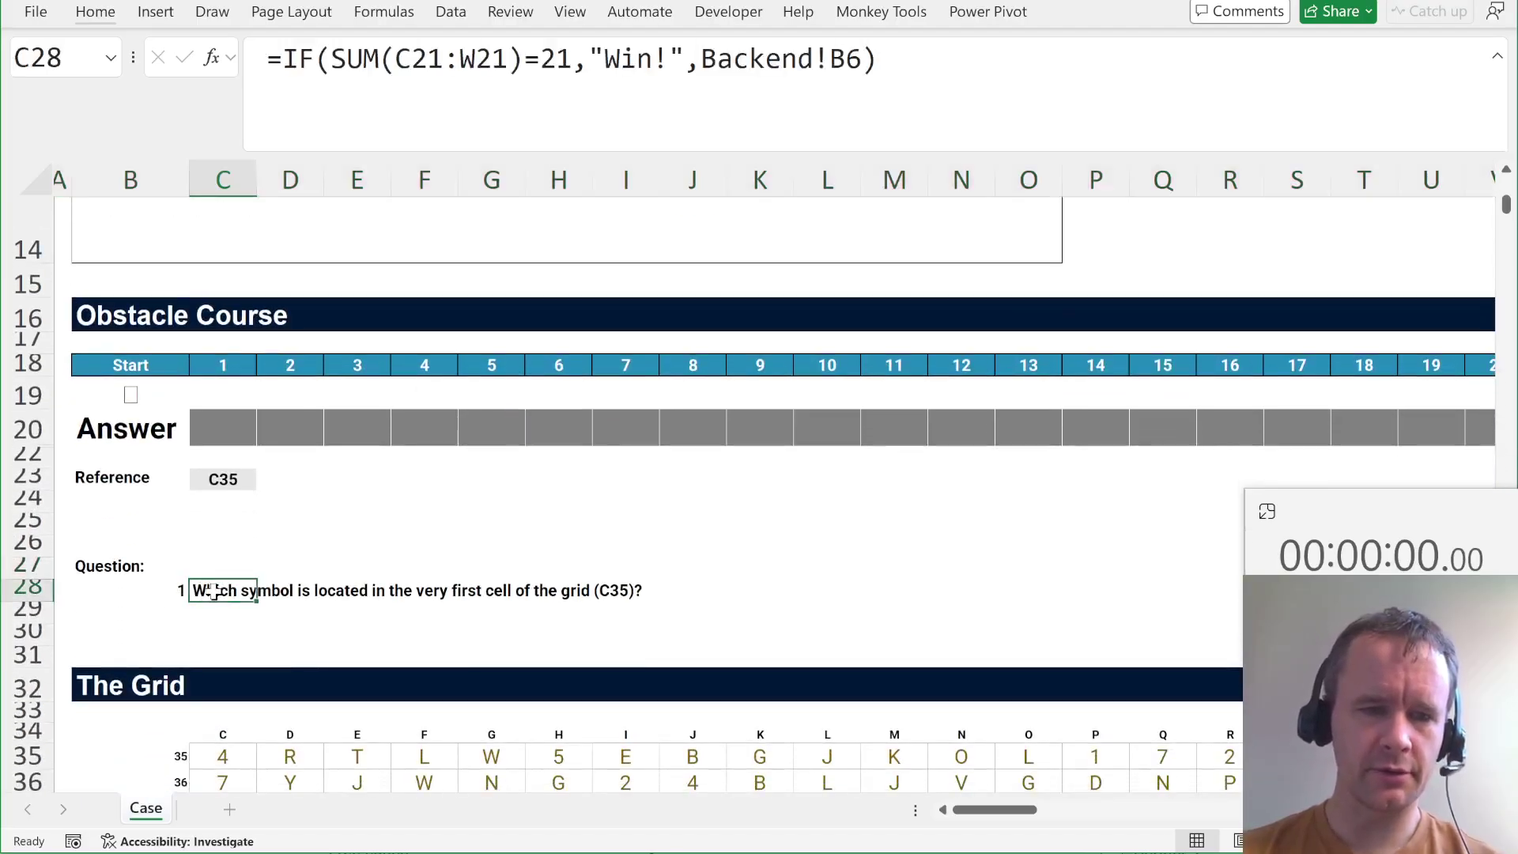
{"action": "left_click", "coordinate": [220, 473]}
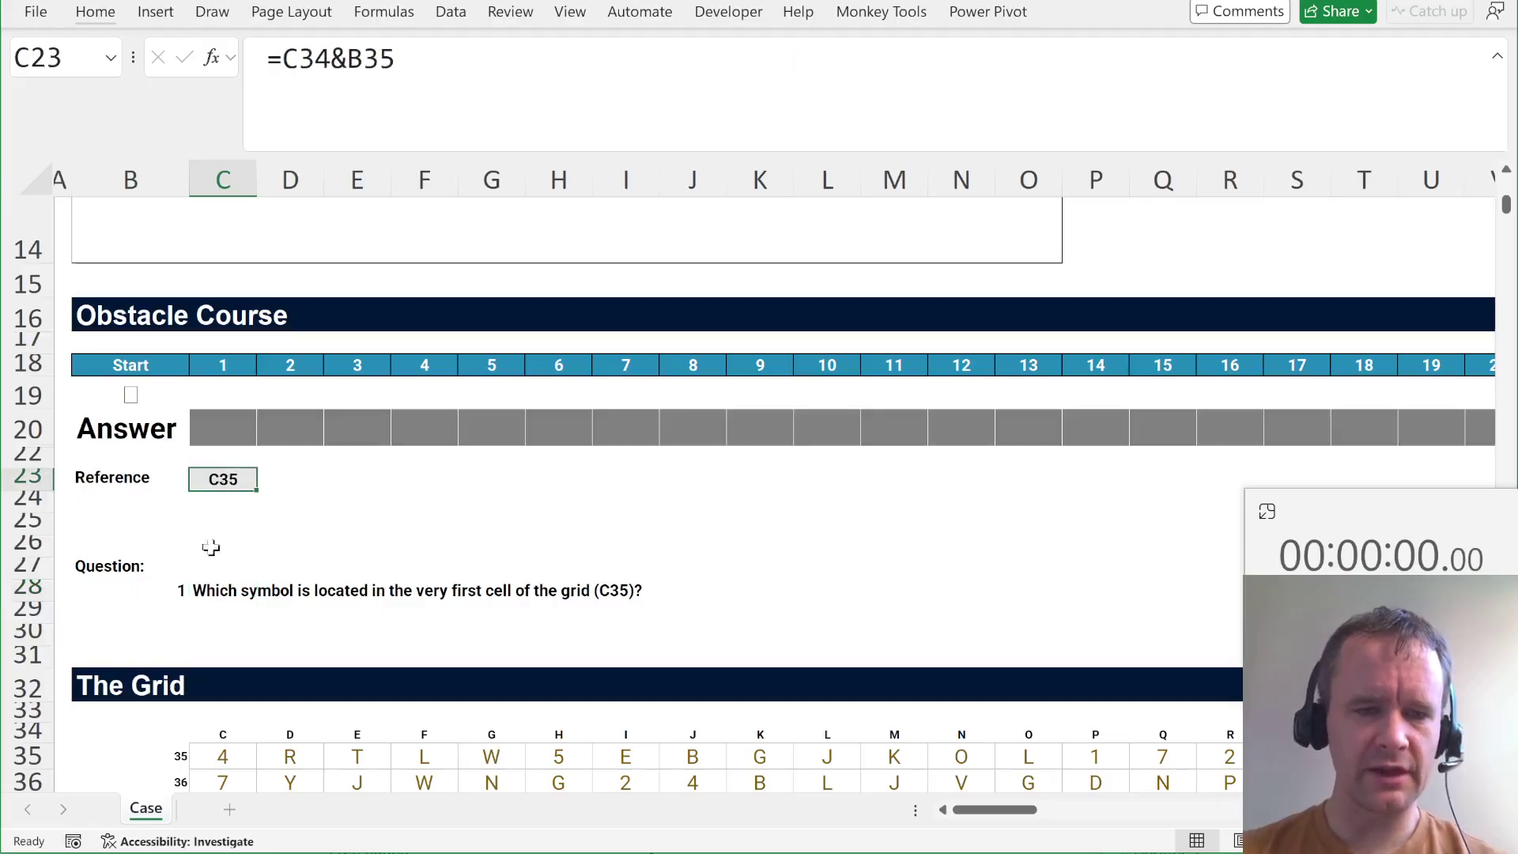
{"action": "left_click", "coordinate": [223, 753]}
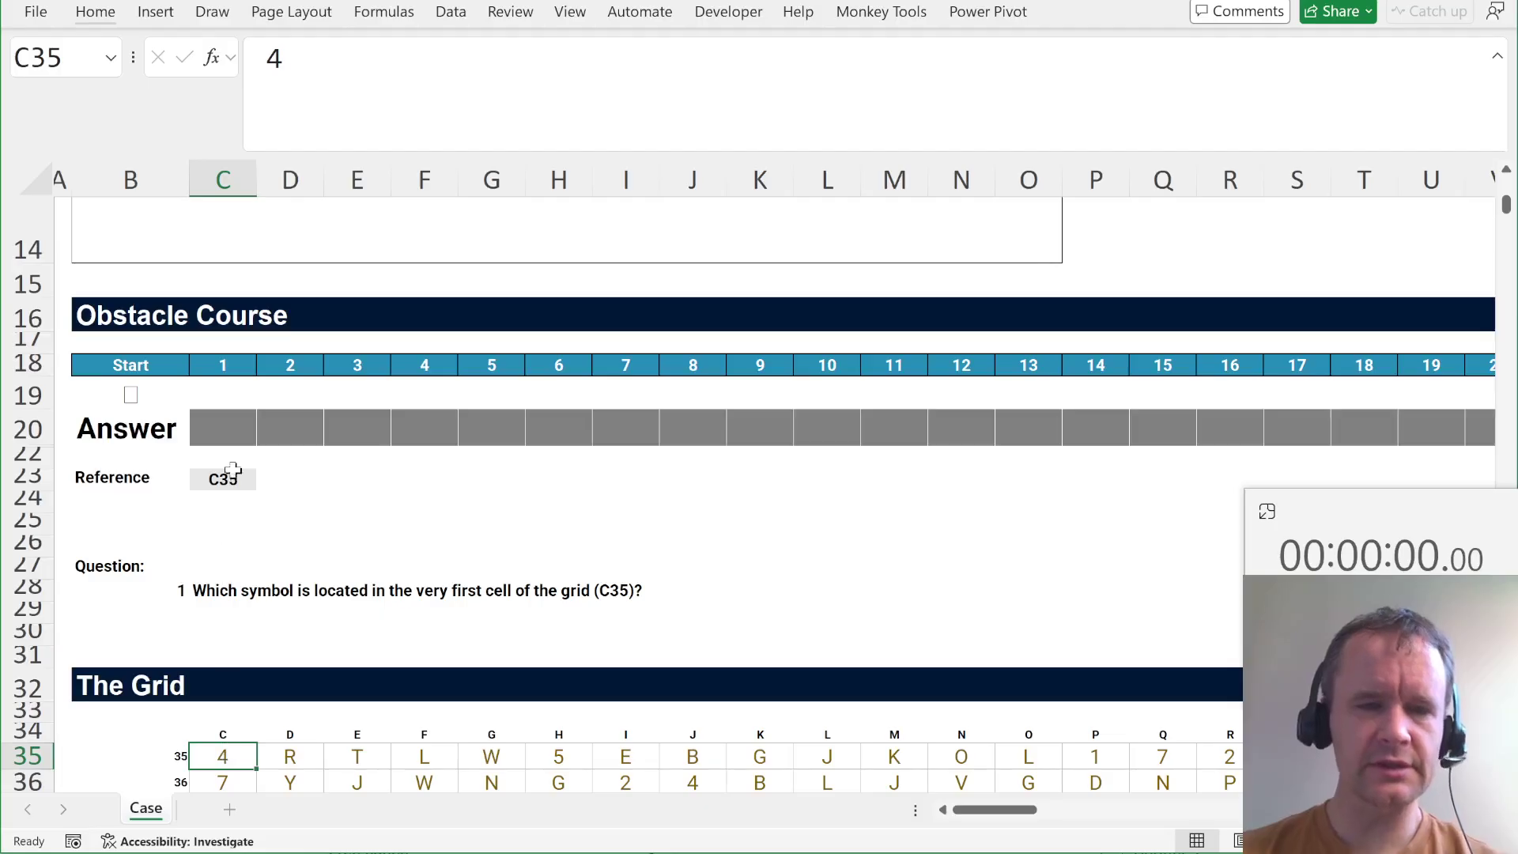
{"action": "left_click", "coordinate": [231, 437]}
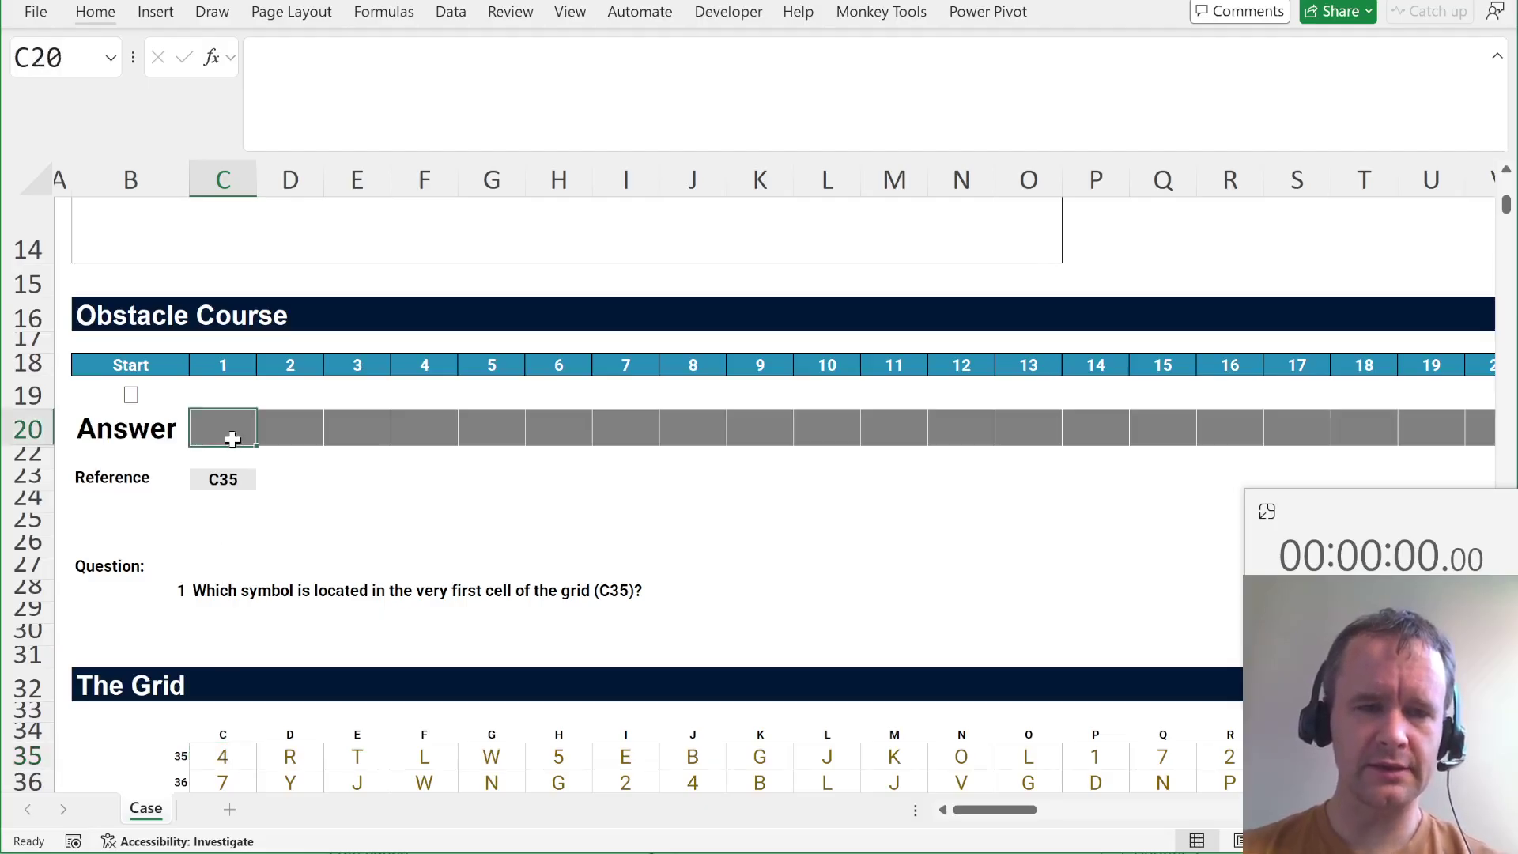
{"action": "left_click", "coordinate": [292, 431]}
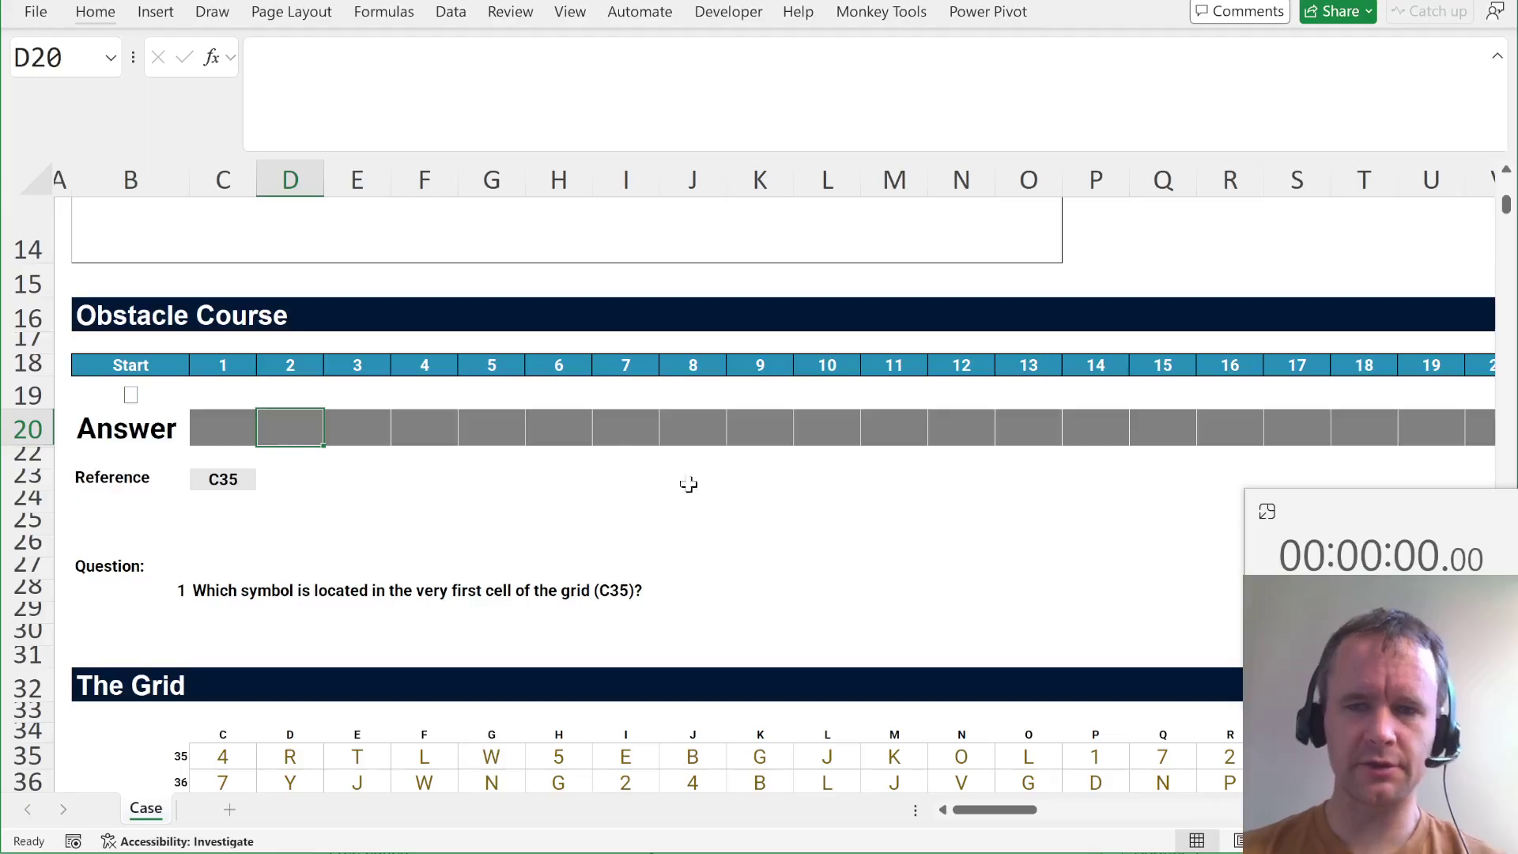
{"action": "scroll", "coordinate": [688, 484], "scroll_direction": "right", "scroll_amount": 5}
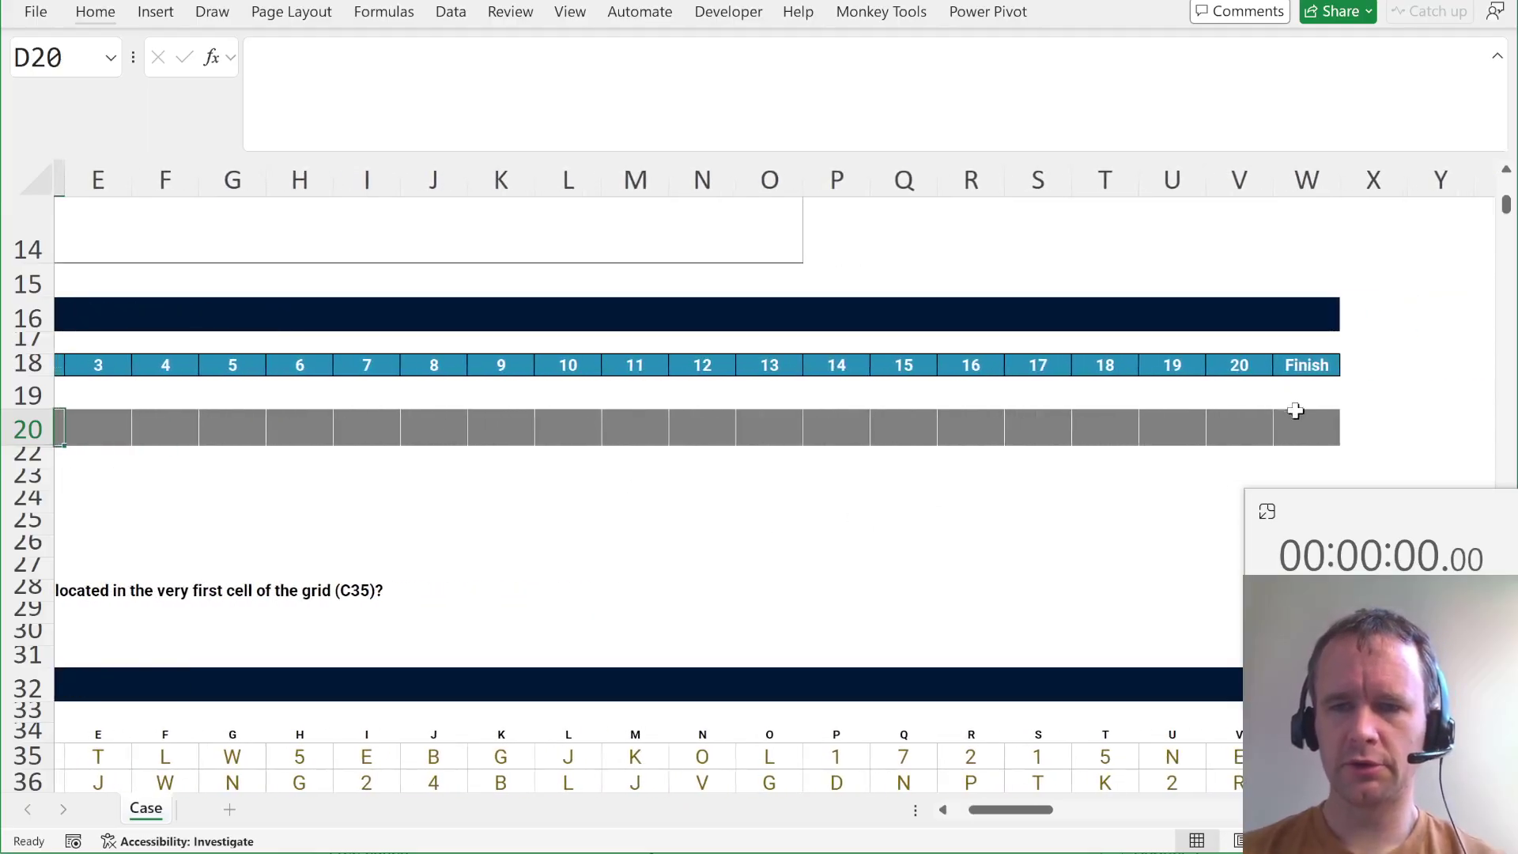
{"action": "scroll", "coordinate": [746, 467], "scroll_direction": "left", "scroll_amount": 4}
{"action": "scroll", "coordinate": [748, 468], "scroll_direction": "up", "scroll_amount": 2}
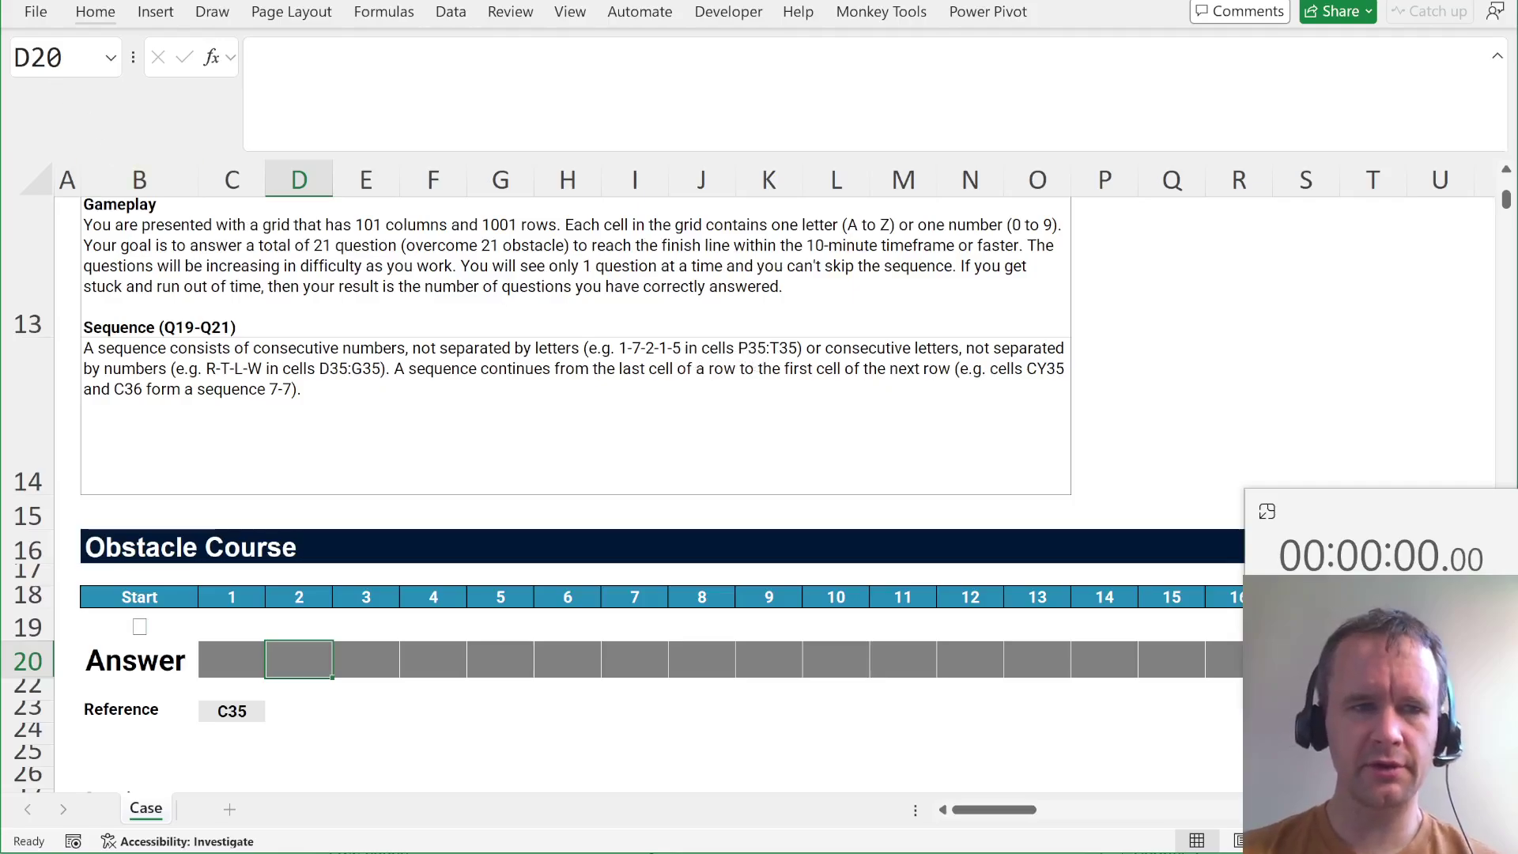
{"action": "left_click", "coordinate": [59, 57]}
{"action": "type", "text": "p35"}
{"action": "key", "text": "Return"}
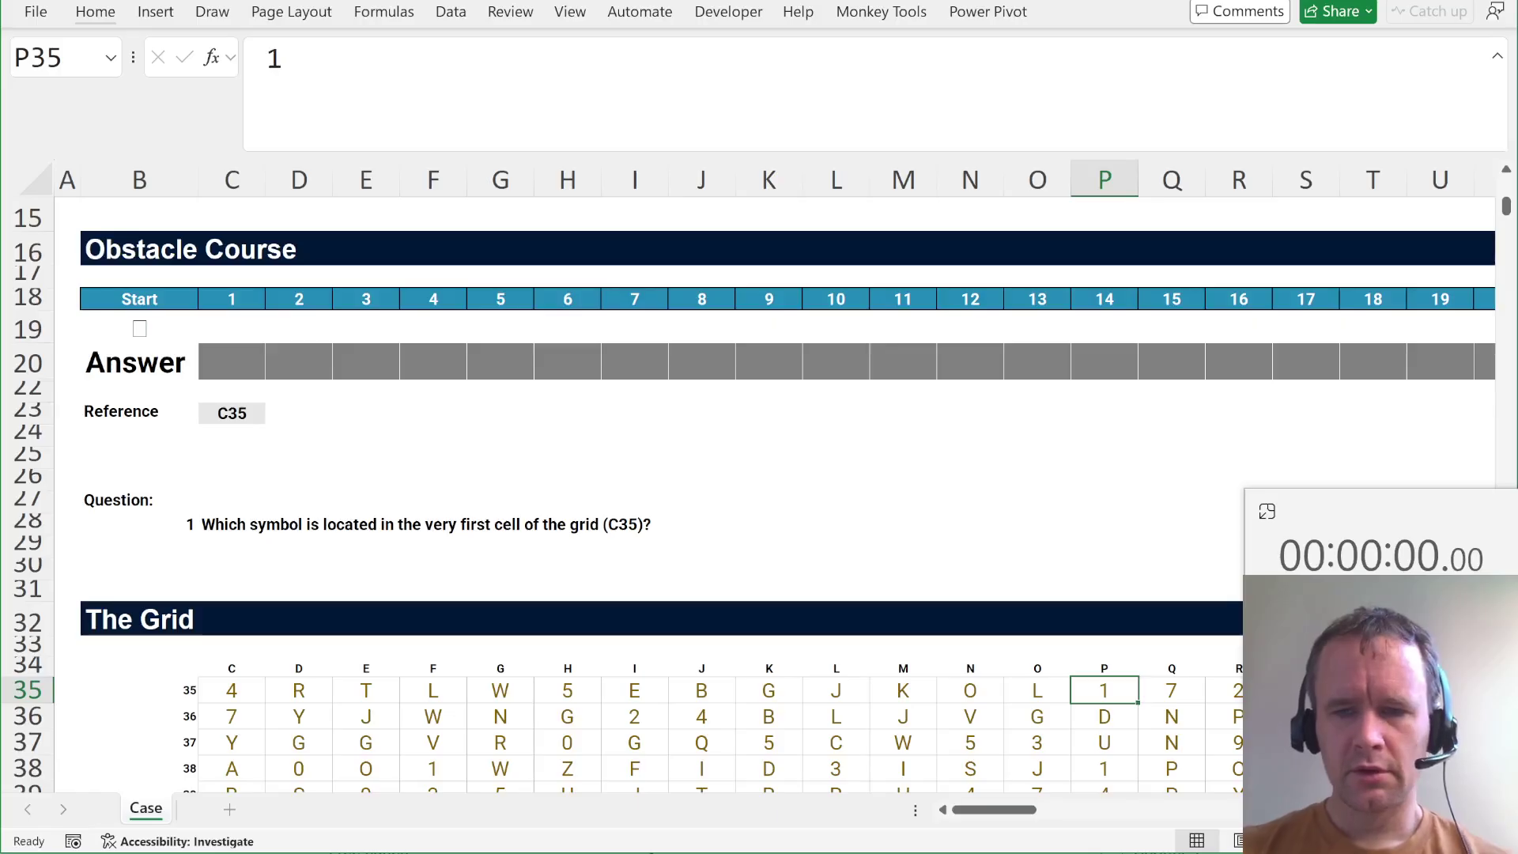
{"action": "key", "text": "shift+Right"}
{"action": "key", "text": "shift+Right"}
{"action": "key", "text": "shift+Right"}
{"action": "key", "text": "shift+Right"}
{"action": "key", "text": "shift+Right"}
{"action": "key", "text": "shift+Right"}
{"action": "key", "text": "shift+Right"}
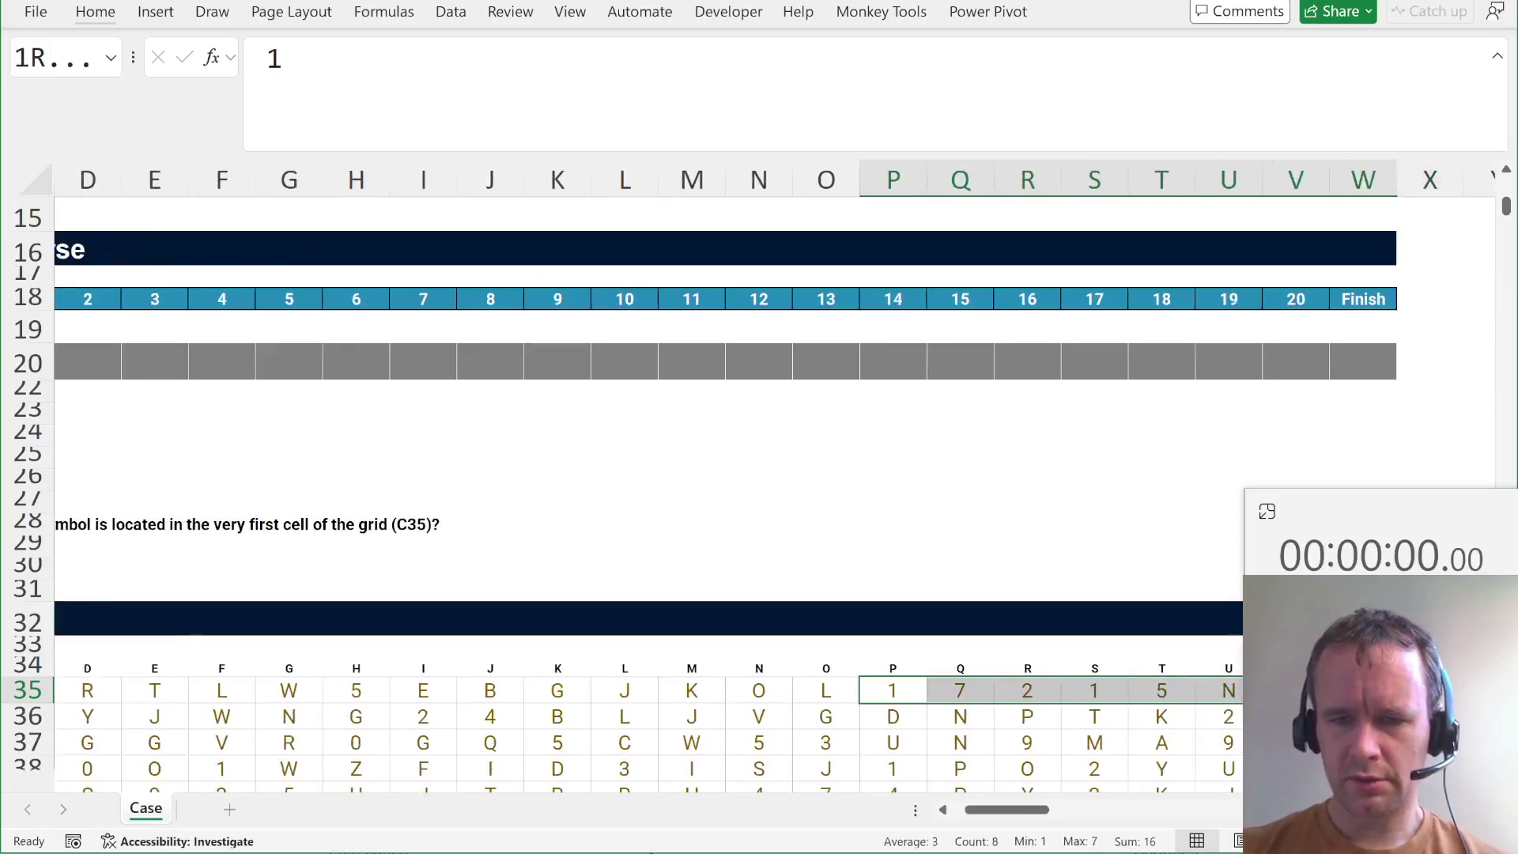
{"action": "key", "text": "shift+Left"}
{"action": "key", "text": "shift+Left"}
{"action": "key", "text": "shift+Left"}
{"action": "key", "text": "shift+Left"}
{"action": "key", "text": "shift+Right"}
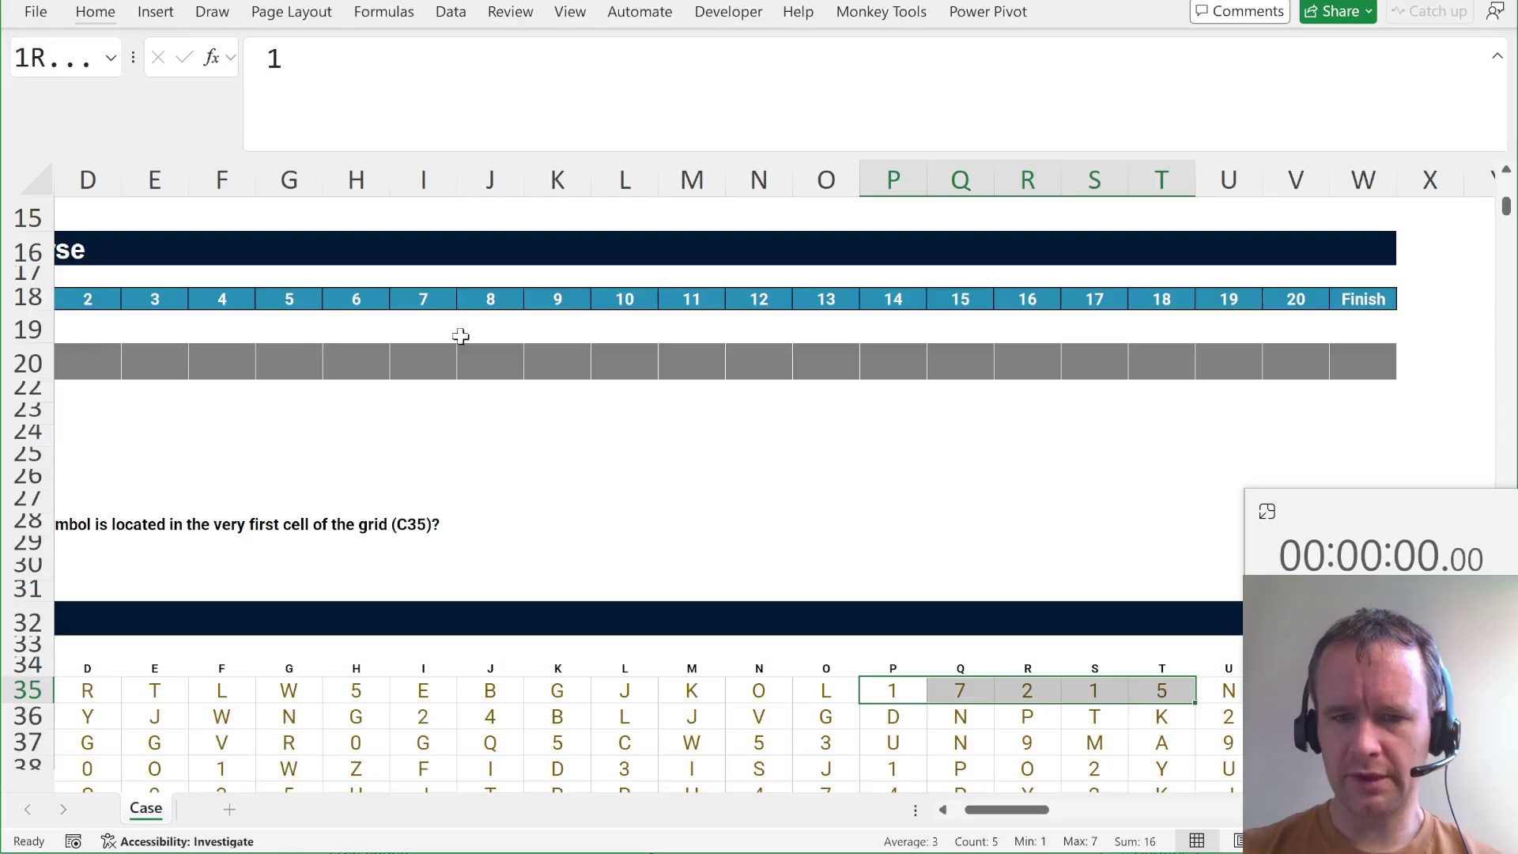
{"action": "scroll", "coordinate": [461, 336], "scroll_direction": "left", "scroll_amount": 3}
{"action": "scroll", "coordinate": [474, 332], "scroll_direction": "up", "scroll_amount": 5}
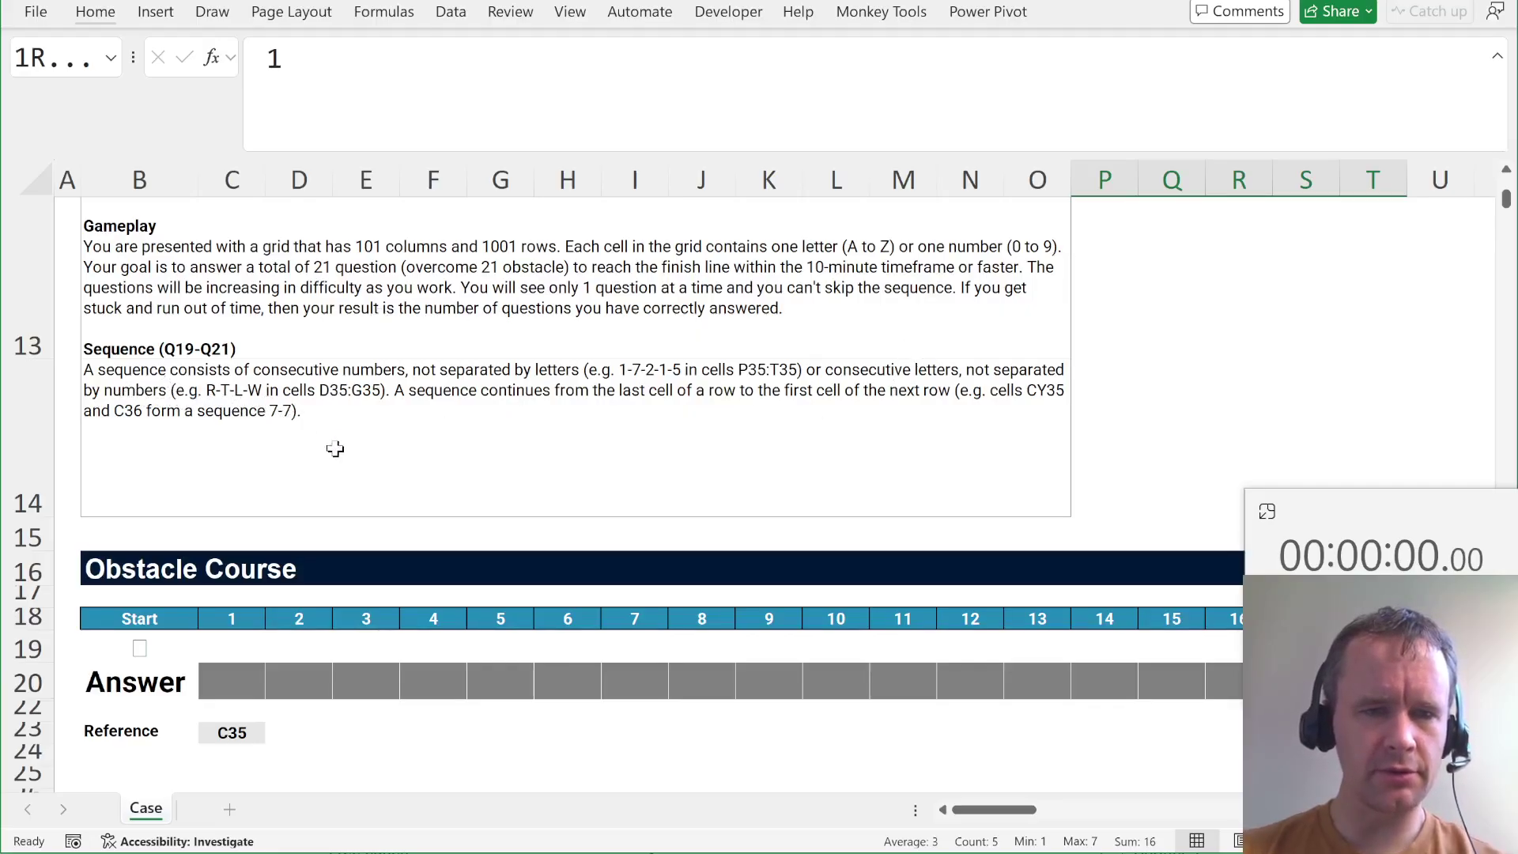
{"action": "left_click", "coordinate": [44, 57]}
{"action": "type", "text": "d35"}
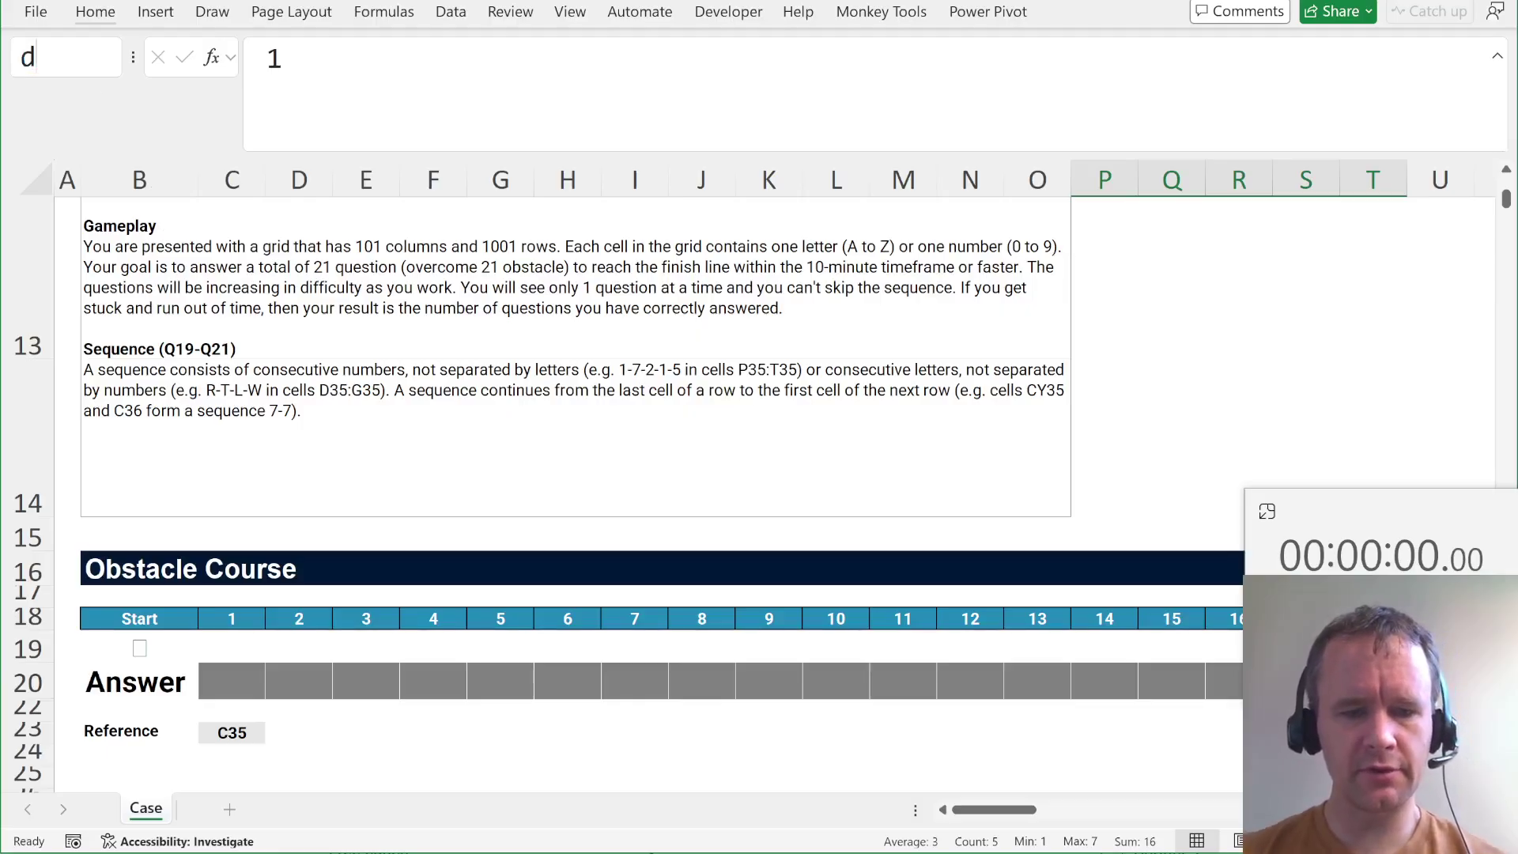
{"action": "key", "text": "Return"}
{"action": "key", "text": "shift+Right"}
{"action": "key", "text": "shift+Right"}
{"action": "key", "text": "shift+Right"}
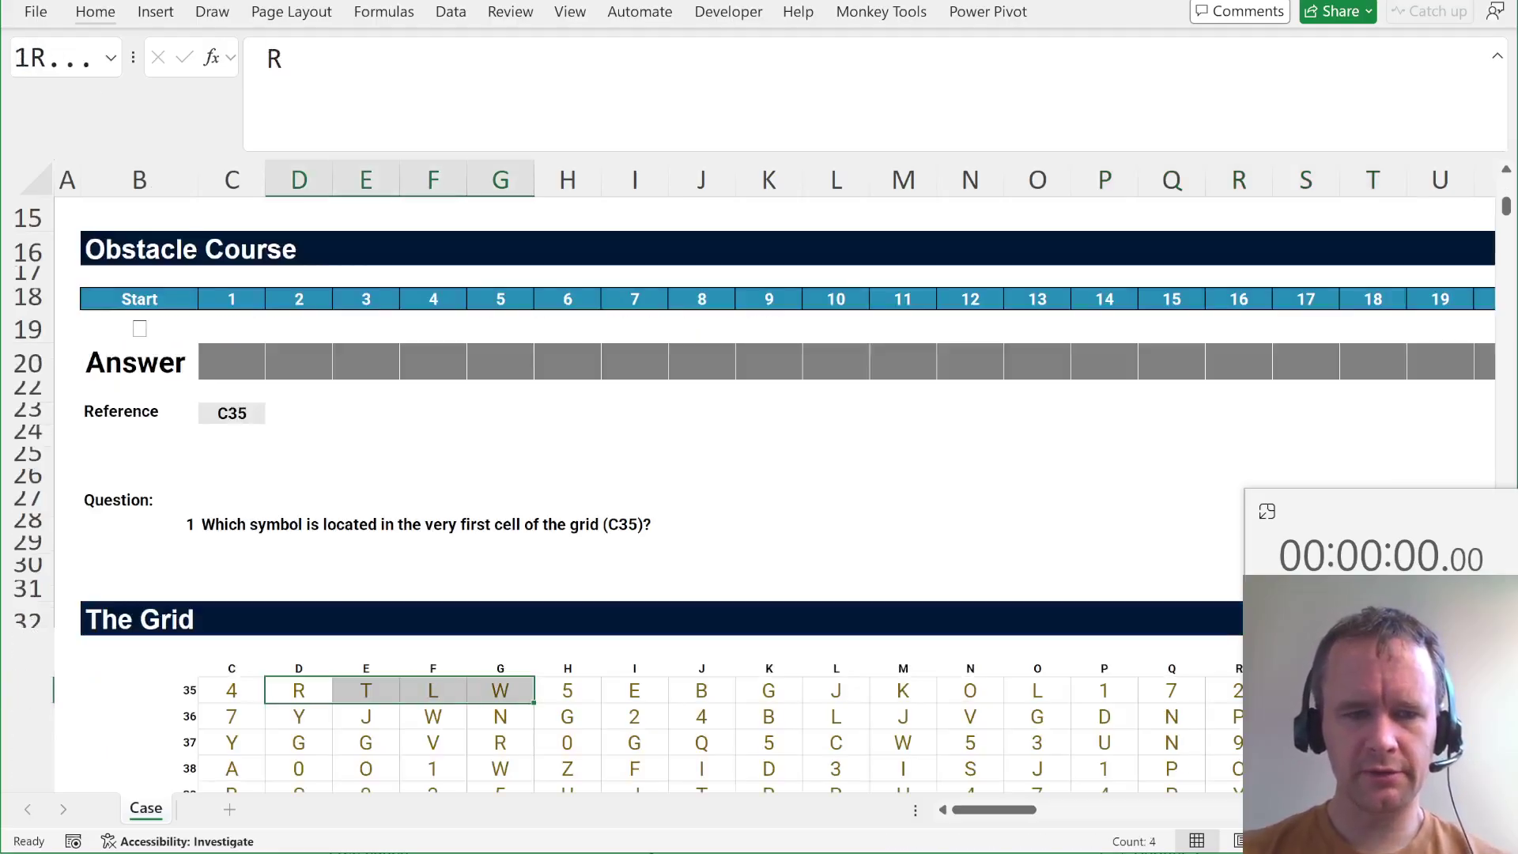
{"action": "scroll", "coordinate": [342, 477], "scroll_direction": "up", "scroll_amount": 1}
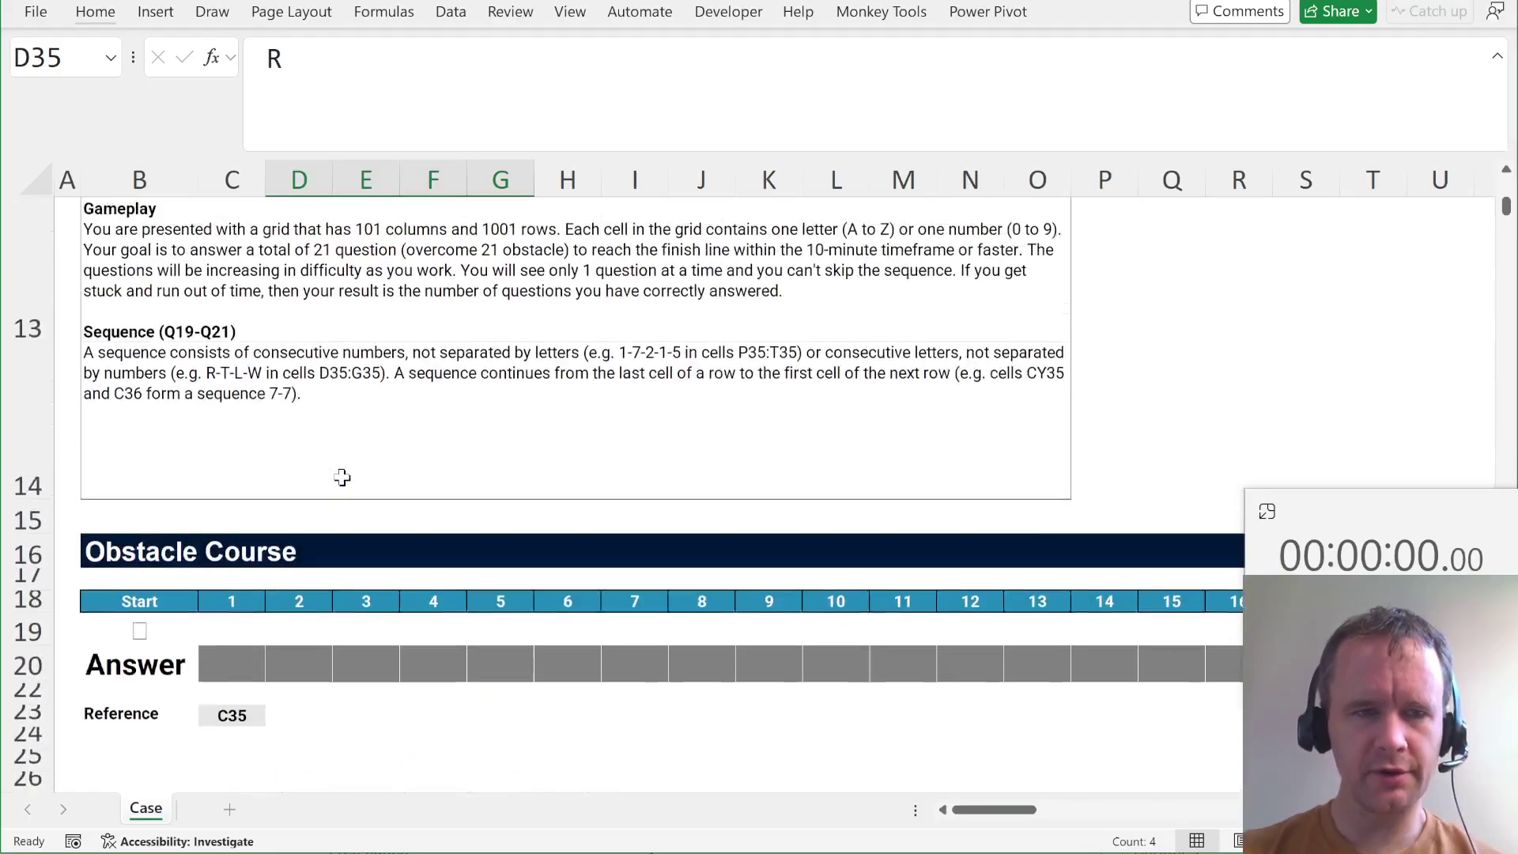
{"action": "scroll", "coordinate": [342, 477], "scroll_direction": "up", "scroll_amount": 1}
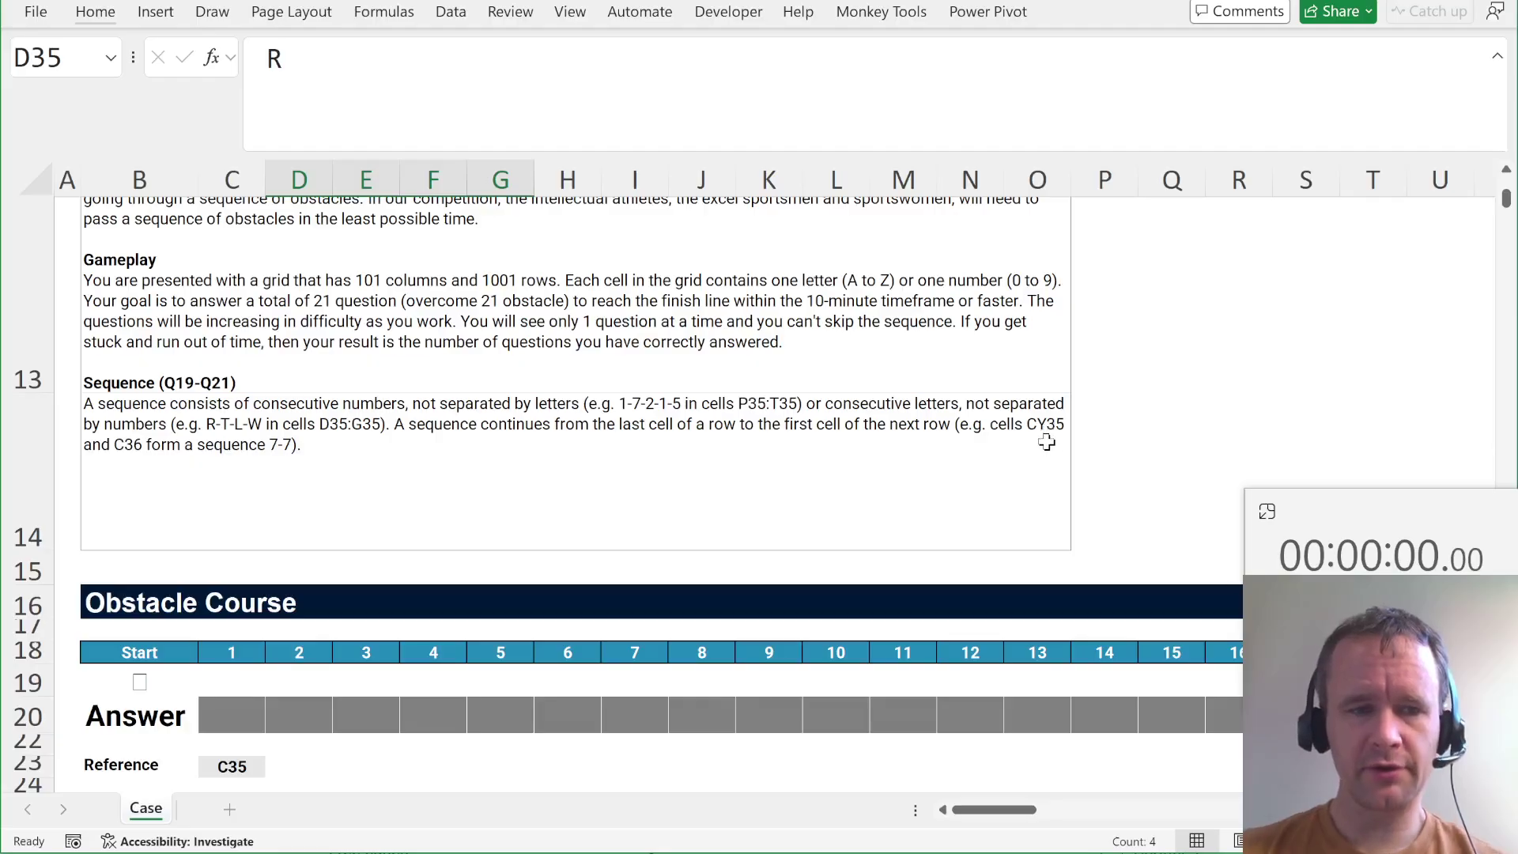
{"action": "scroll", "coordinate": [1047, 443], "scroll_direction": "down", "scroll_amount": 8}
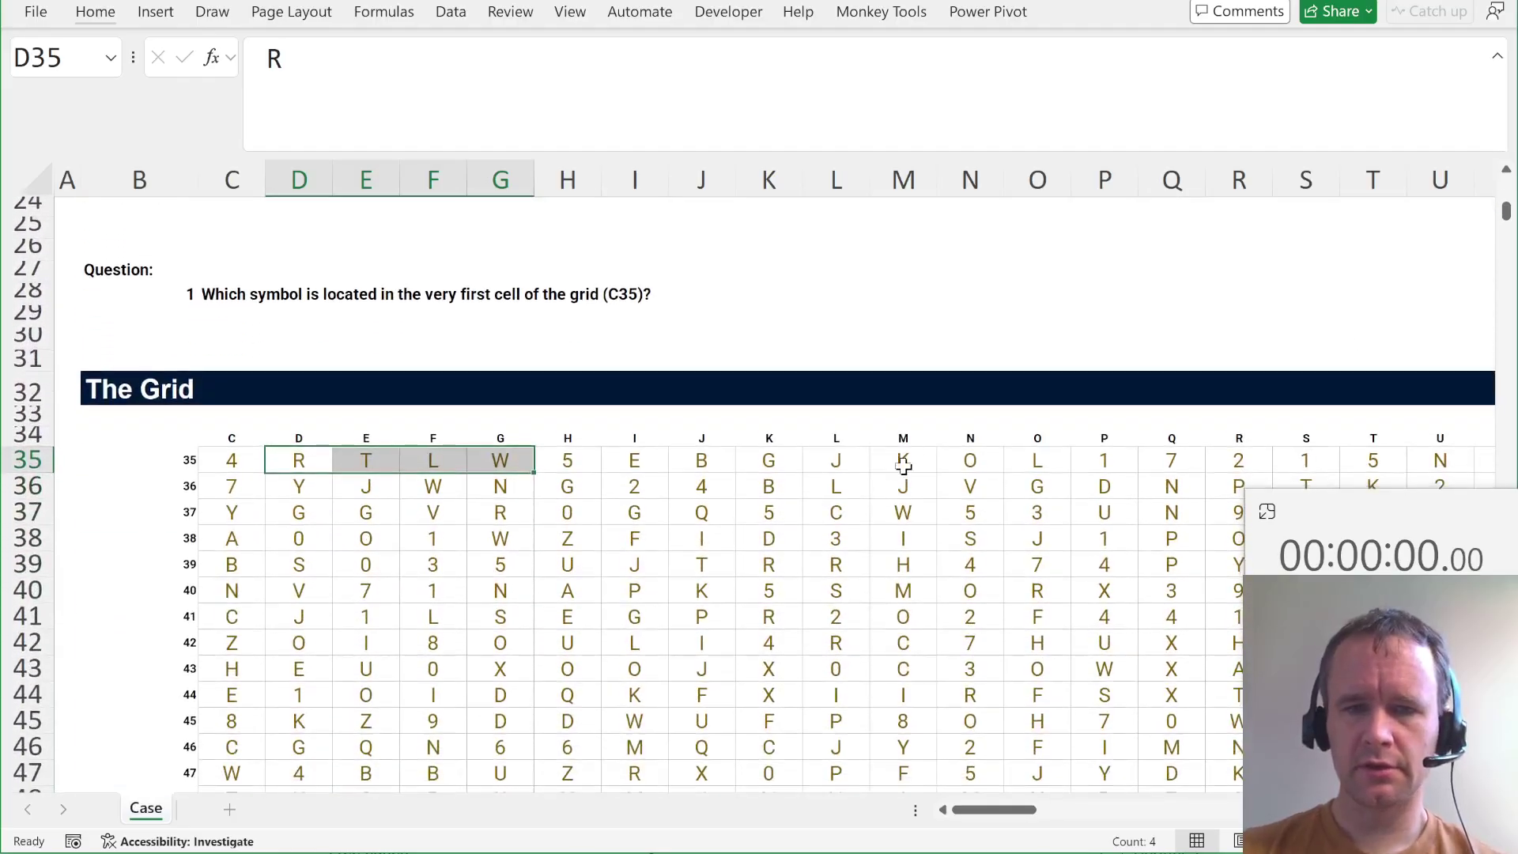
{"action": "key", "text": "ctrl+Right"}
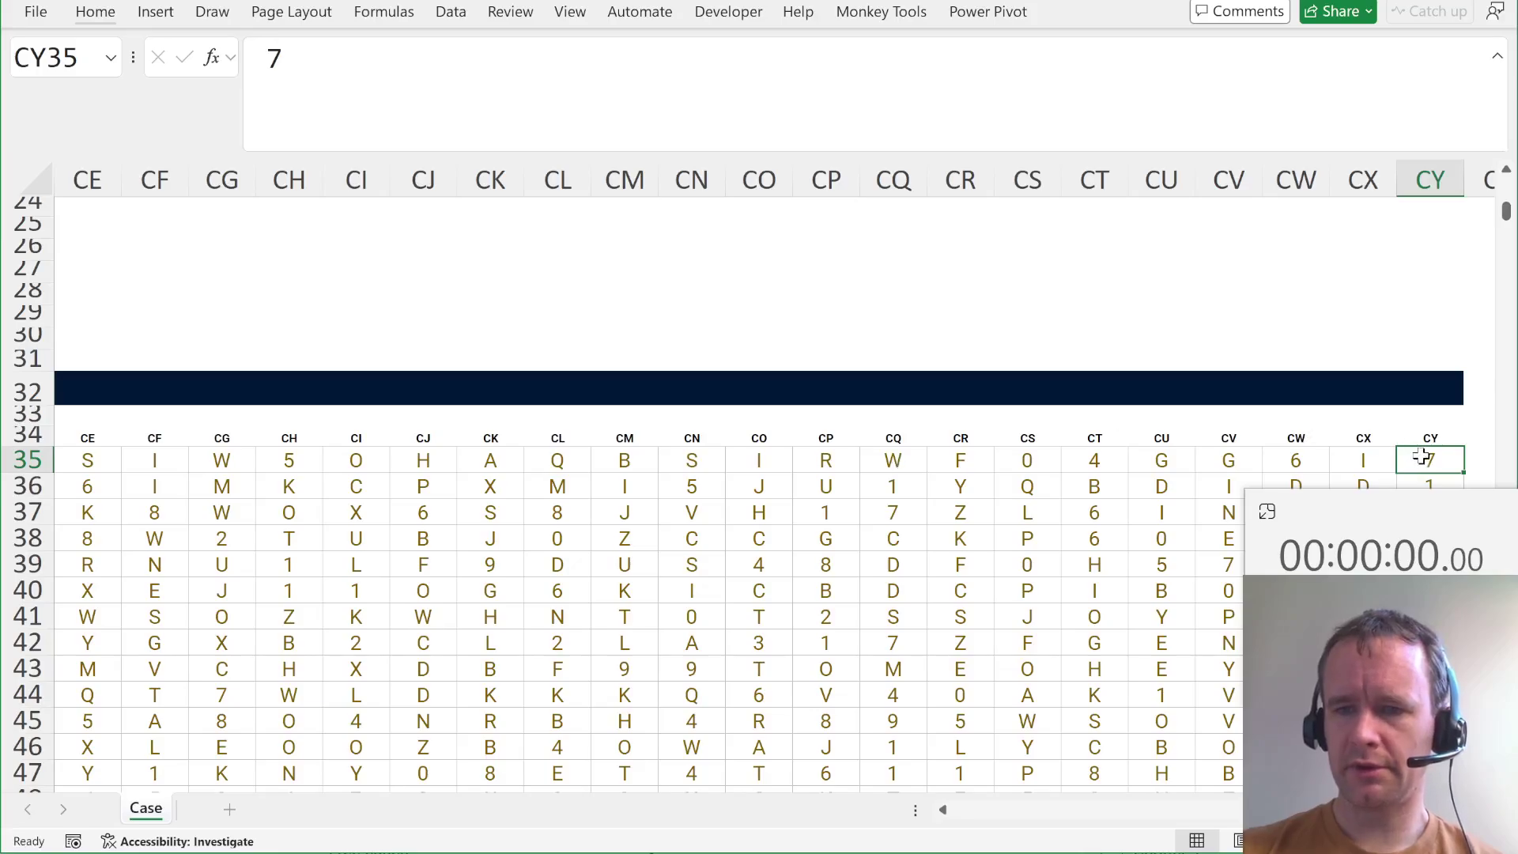
{"action": "key", "text": "ctrl+Left"}
{"action": "key", "text": "Down"}
{"action": "key", "text": "Right"}
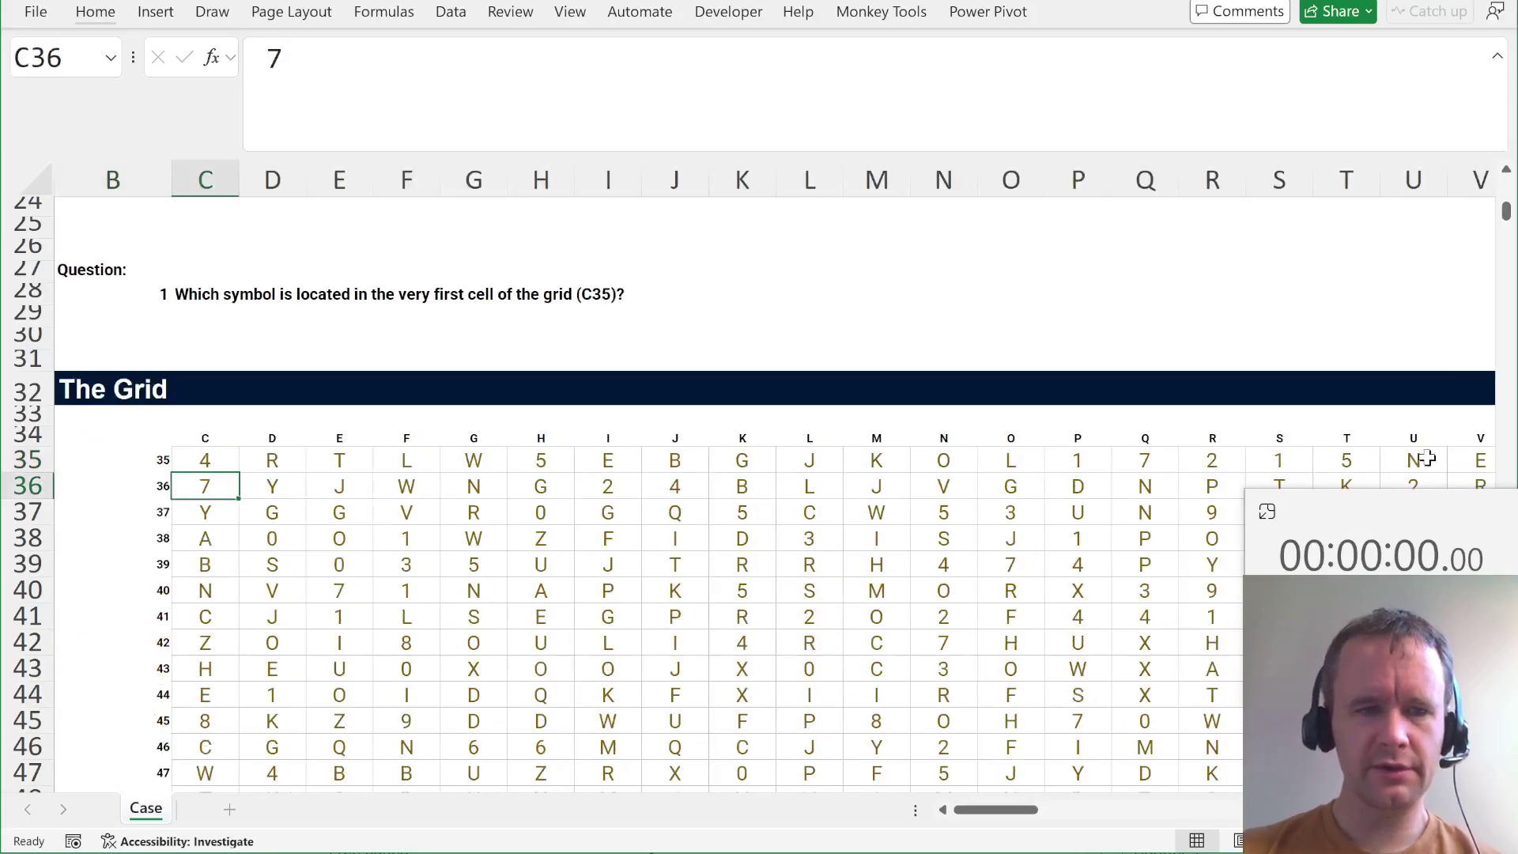
{"action": "key", "text": "Right"}
{"action": "key", "text": "ctrl+Up"}
{"action": "key", "text": "ctrl+Right"}
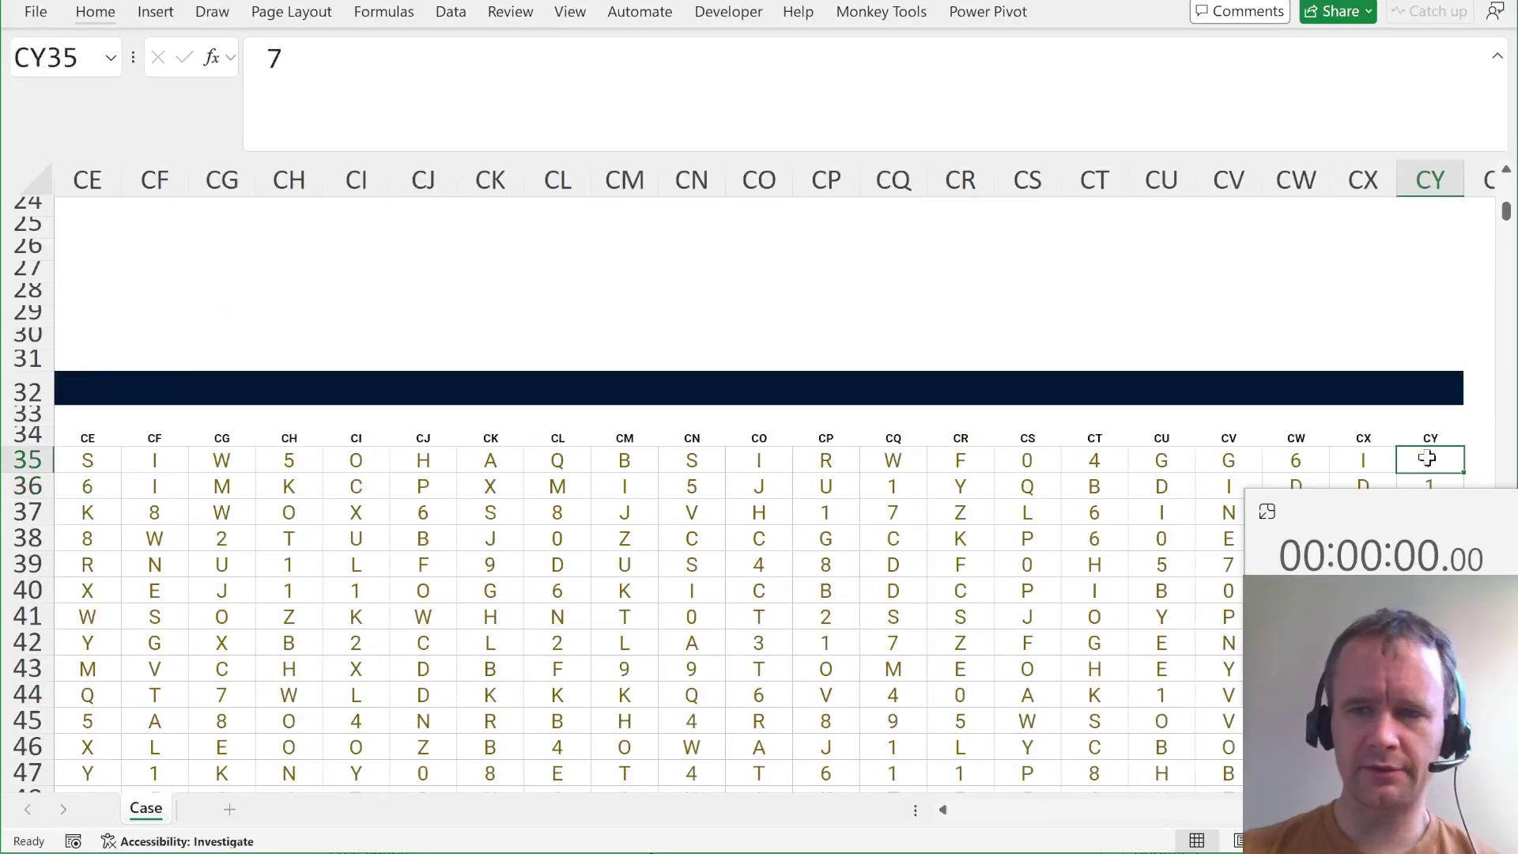
{"action": "key", "text": "Left"}
{"action": "key", "text": "Home"}
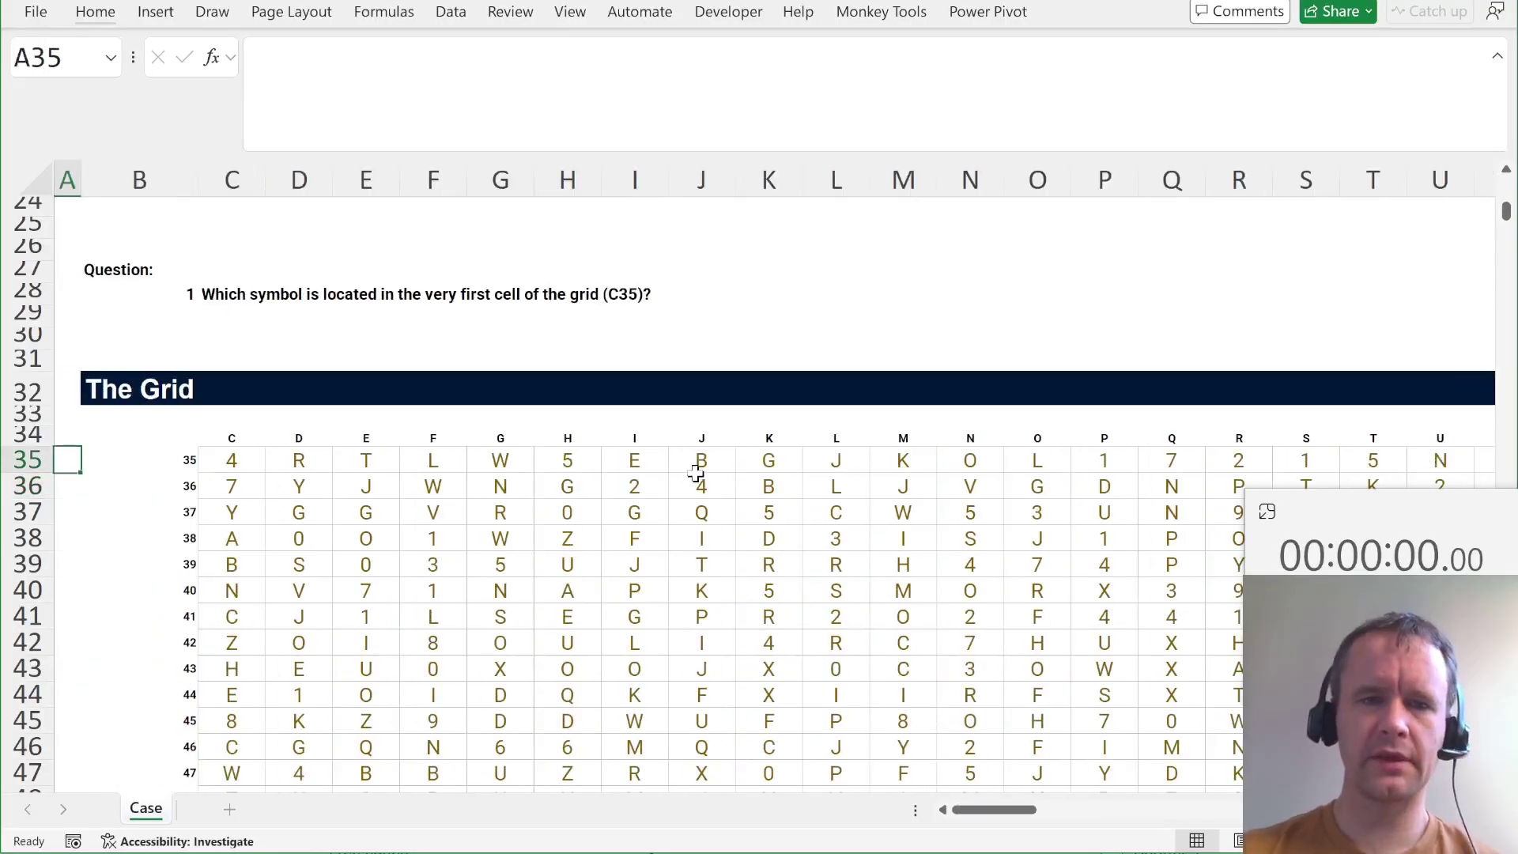
{"action": "scroll", "coordinate": [695, 475], "scroll_direction": "up", "scroll_amount": 4}
{"action": "scroll", "coordinate": [695, 474], "scroll_direction": "up", "scroll_amount": 2}
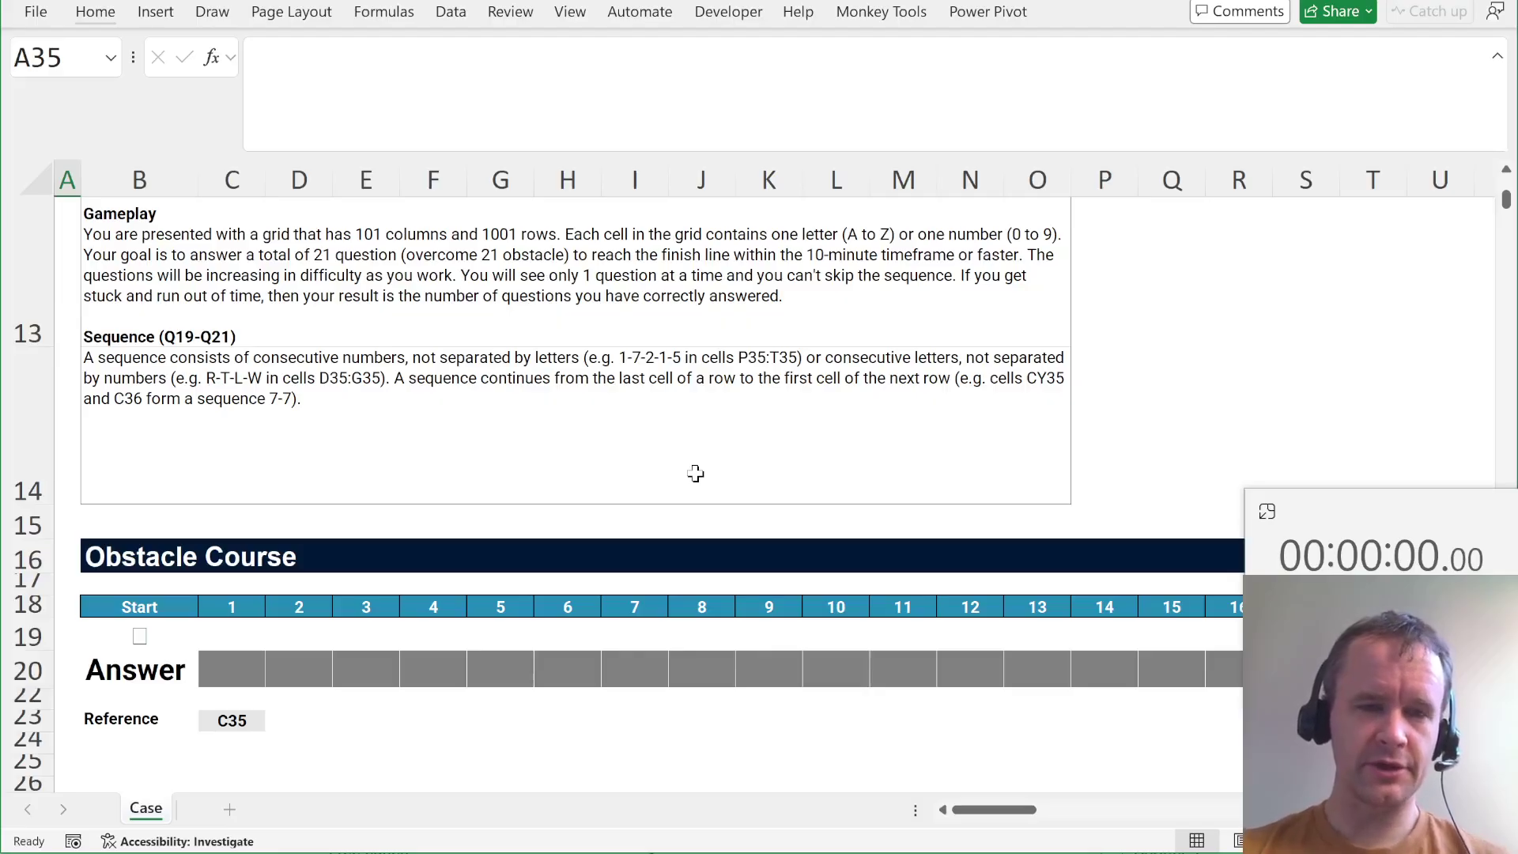
{"action": "scroll", "coordinate": [696, 473], "scroll_direction": "down", "scroll_amount": 5}
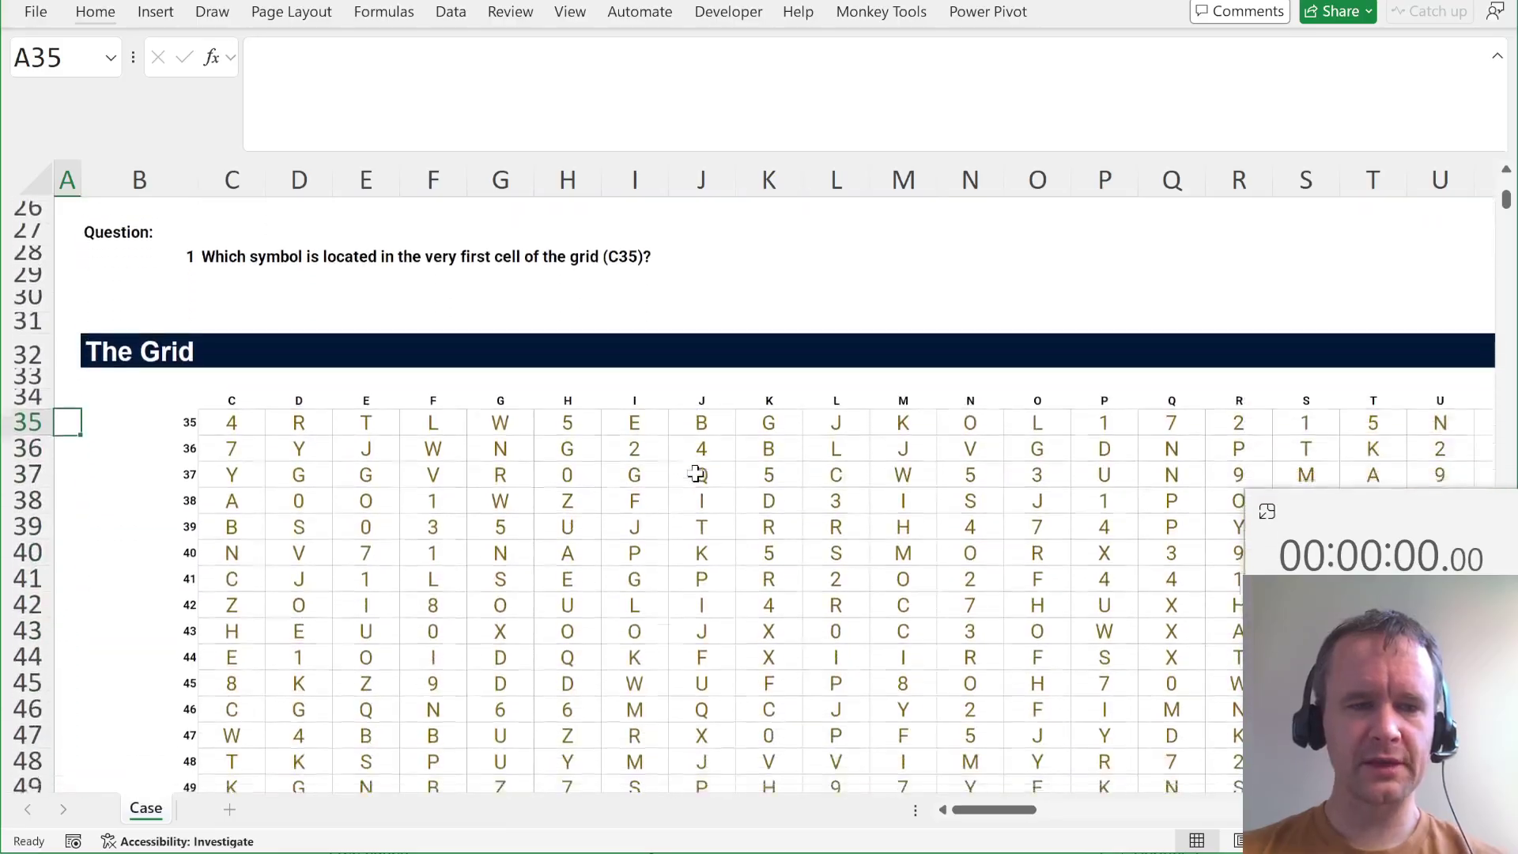
{"action": "left_click", "coordinate": [240, 414]}
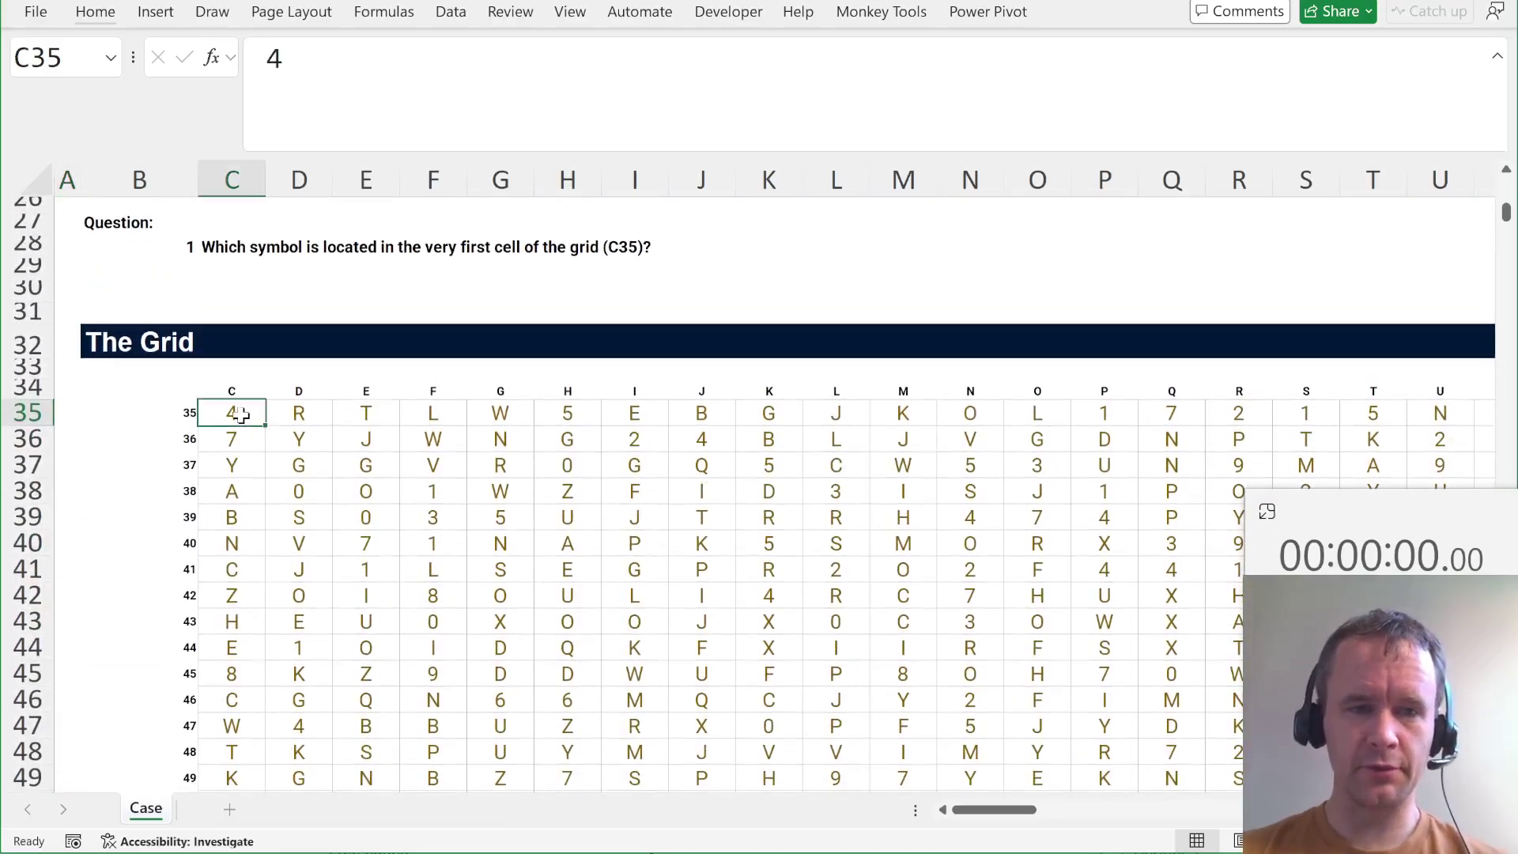
{"action": "key", "text": "ctrl+shift+Down"}
{"action": "key", "text": "ctrl+shift+Right"}
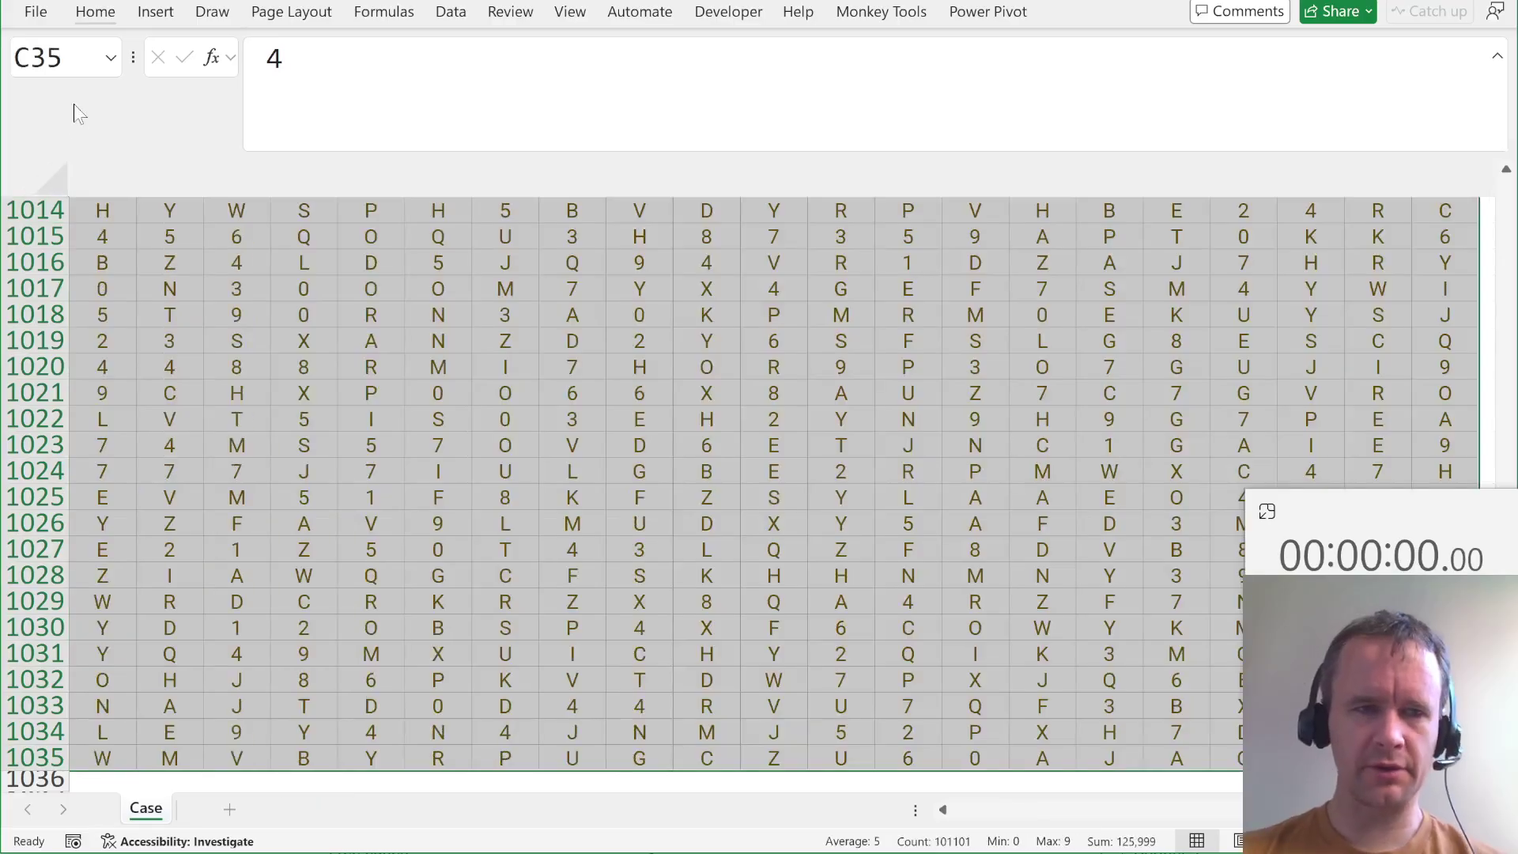
{"action": "left_click", "coordinate": [44, 57]}
{"action": "type", "text": "grid"}
{"action": "key", "text": "Return"}
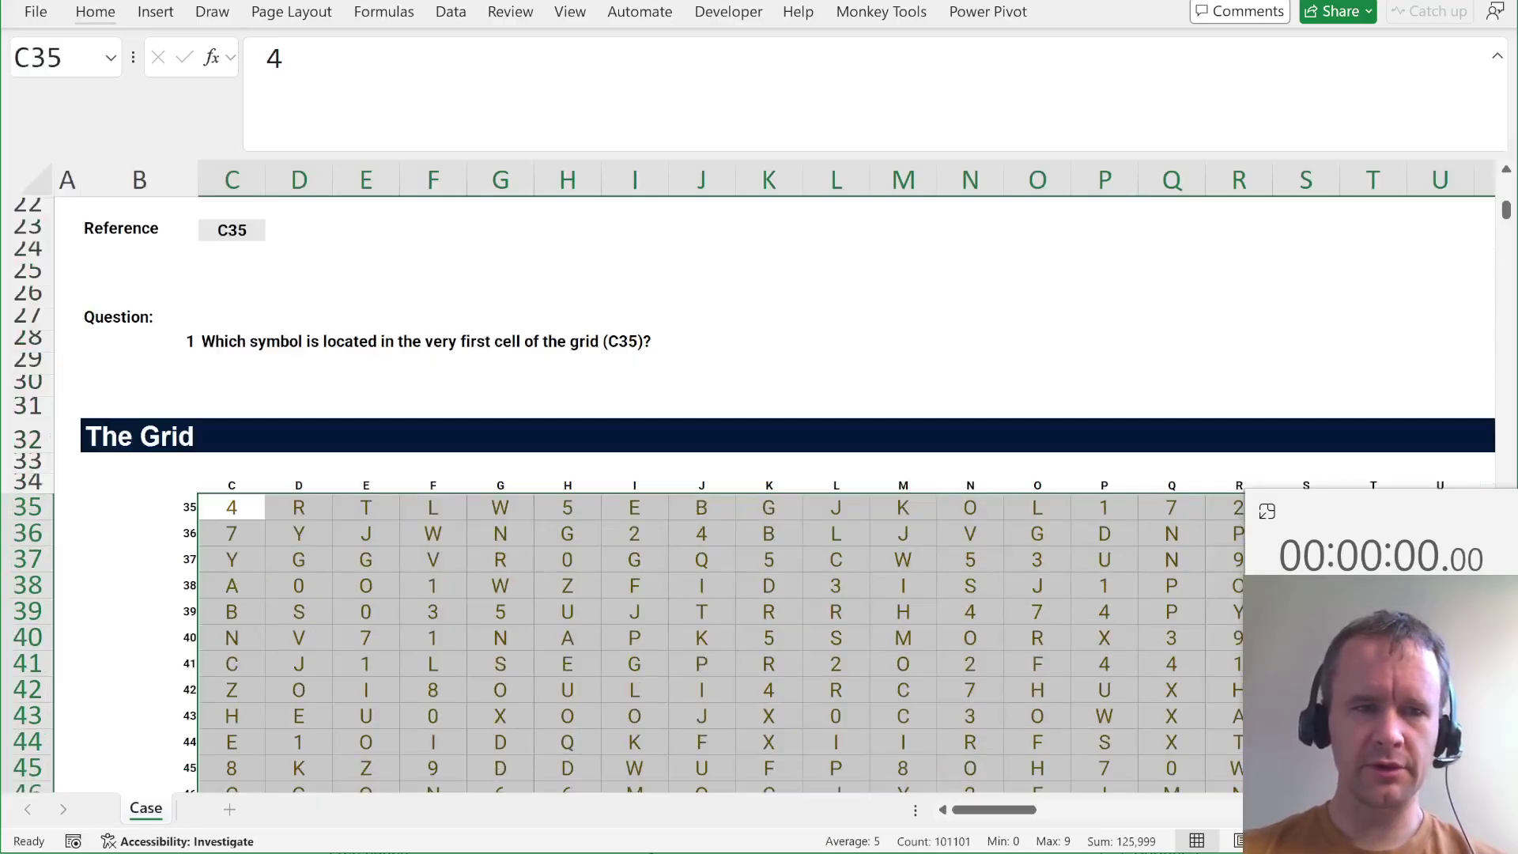
{"action": "key", "text": "alt+m"}
{"action": "key", "text": "n"}
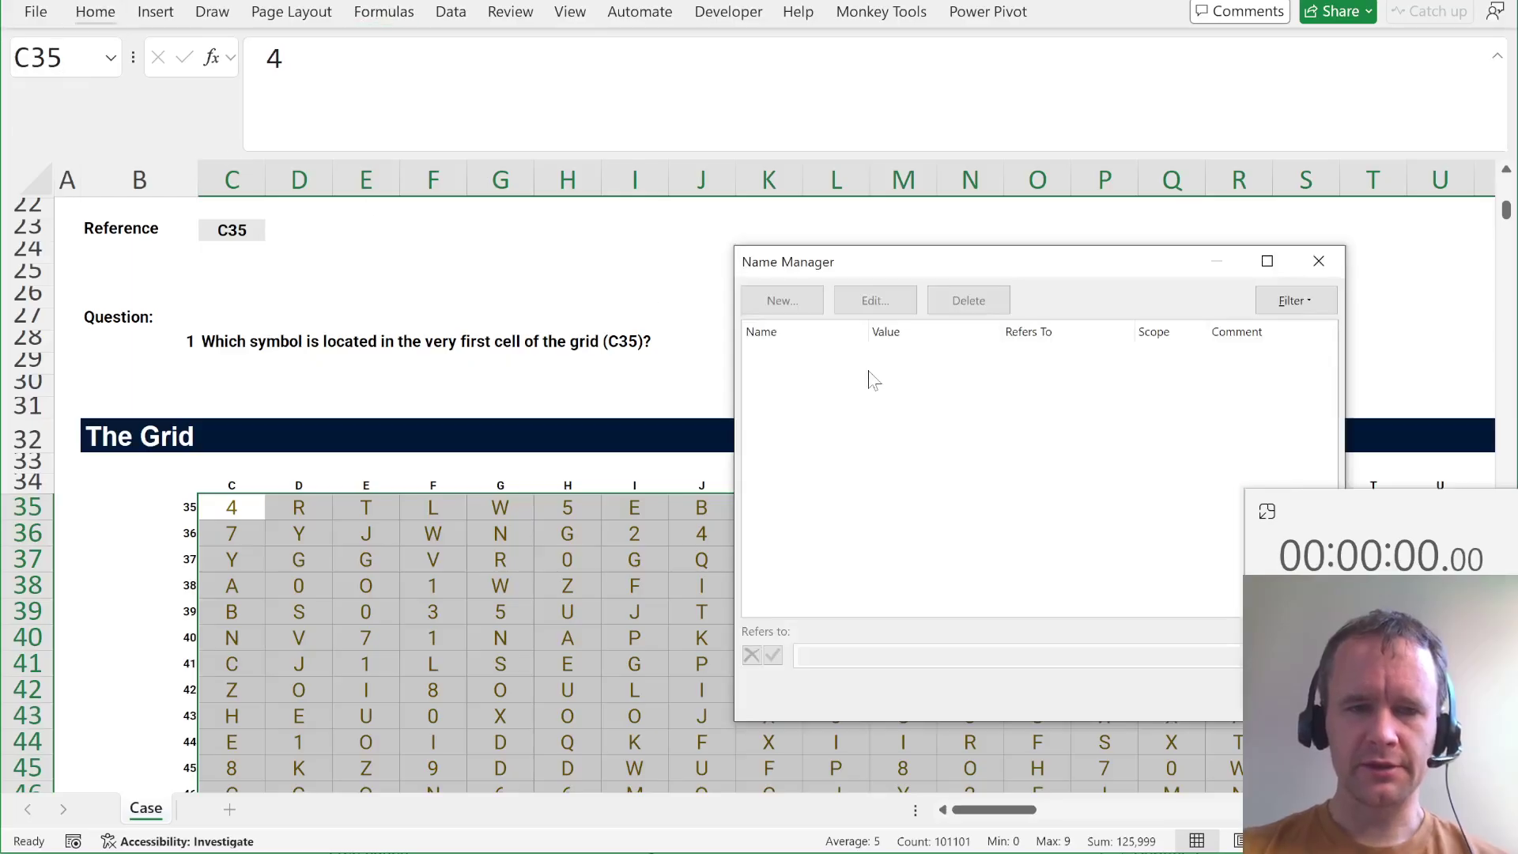
{"action": "key", "text": "Escape"}
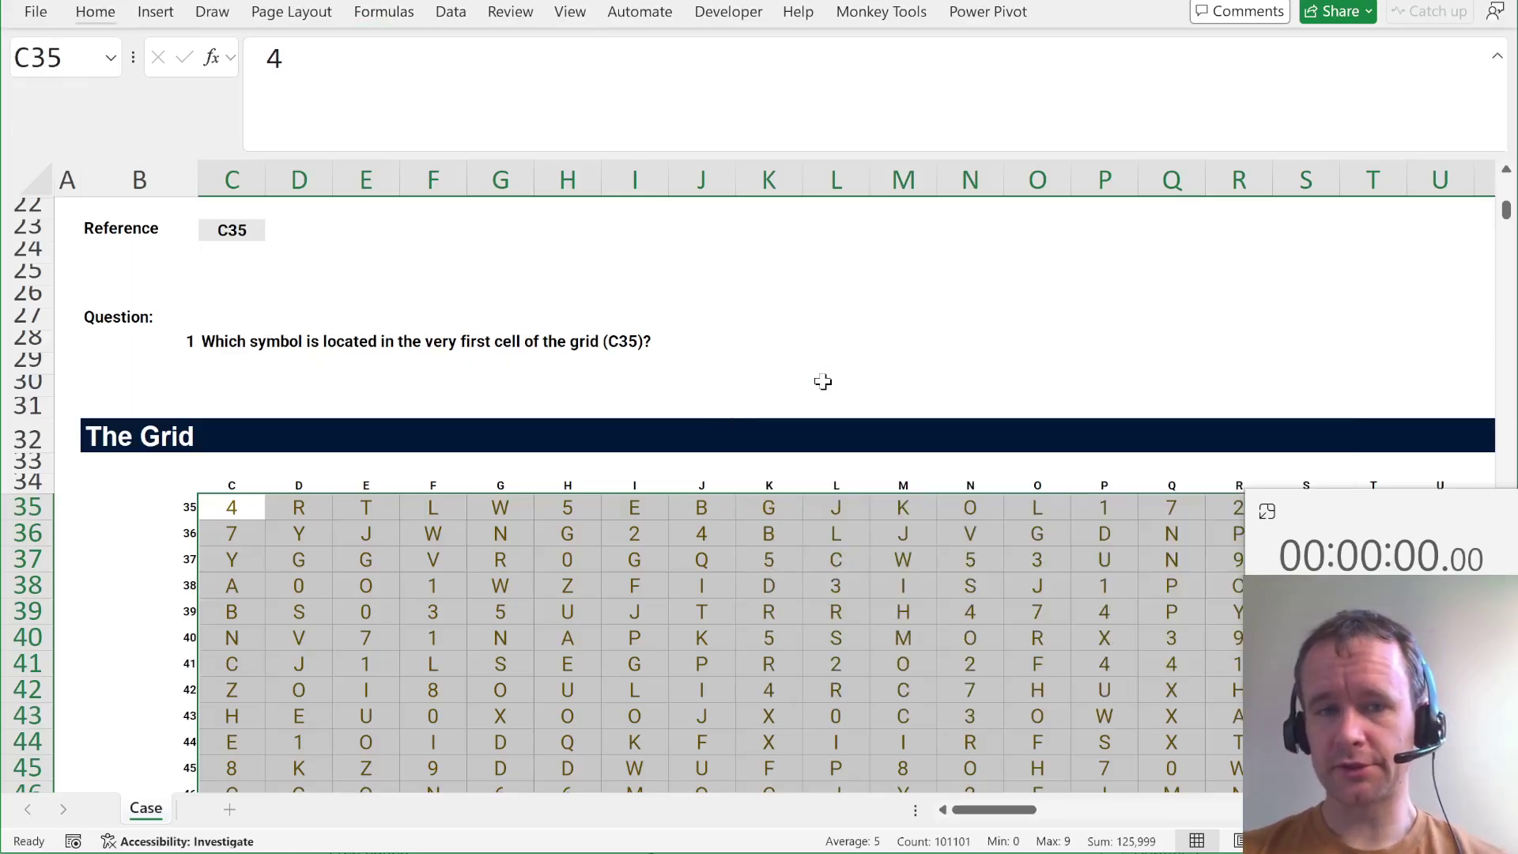
{"action": "scroll", "coordinate": [412, 412], "scroll_direction": "up", "scroll_amount": 3}
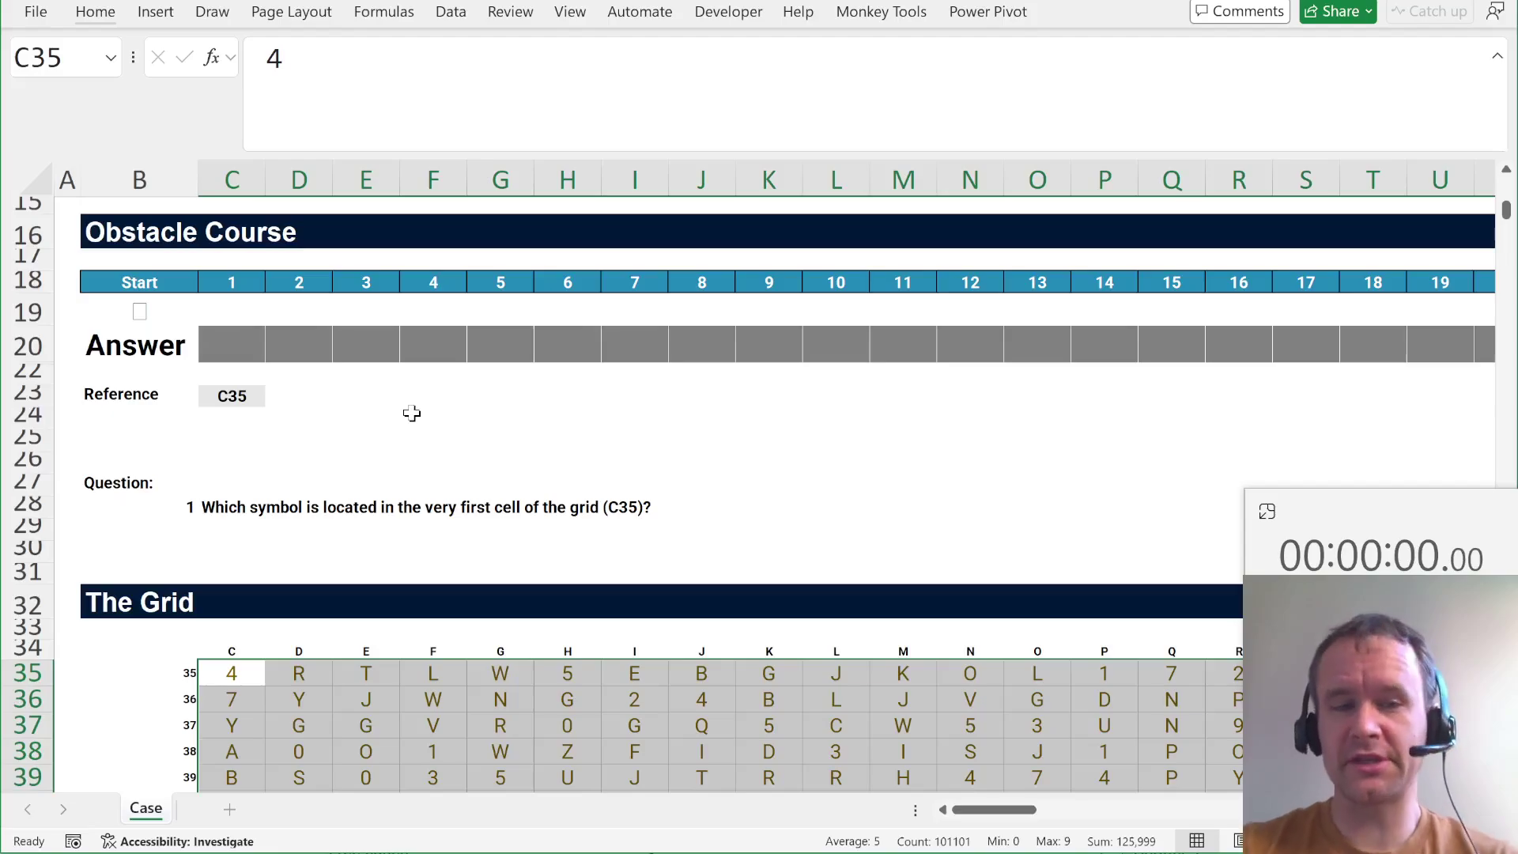
{"action": "left_click", "coordinate": [250, 347]}
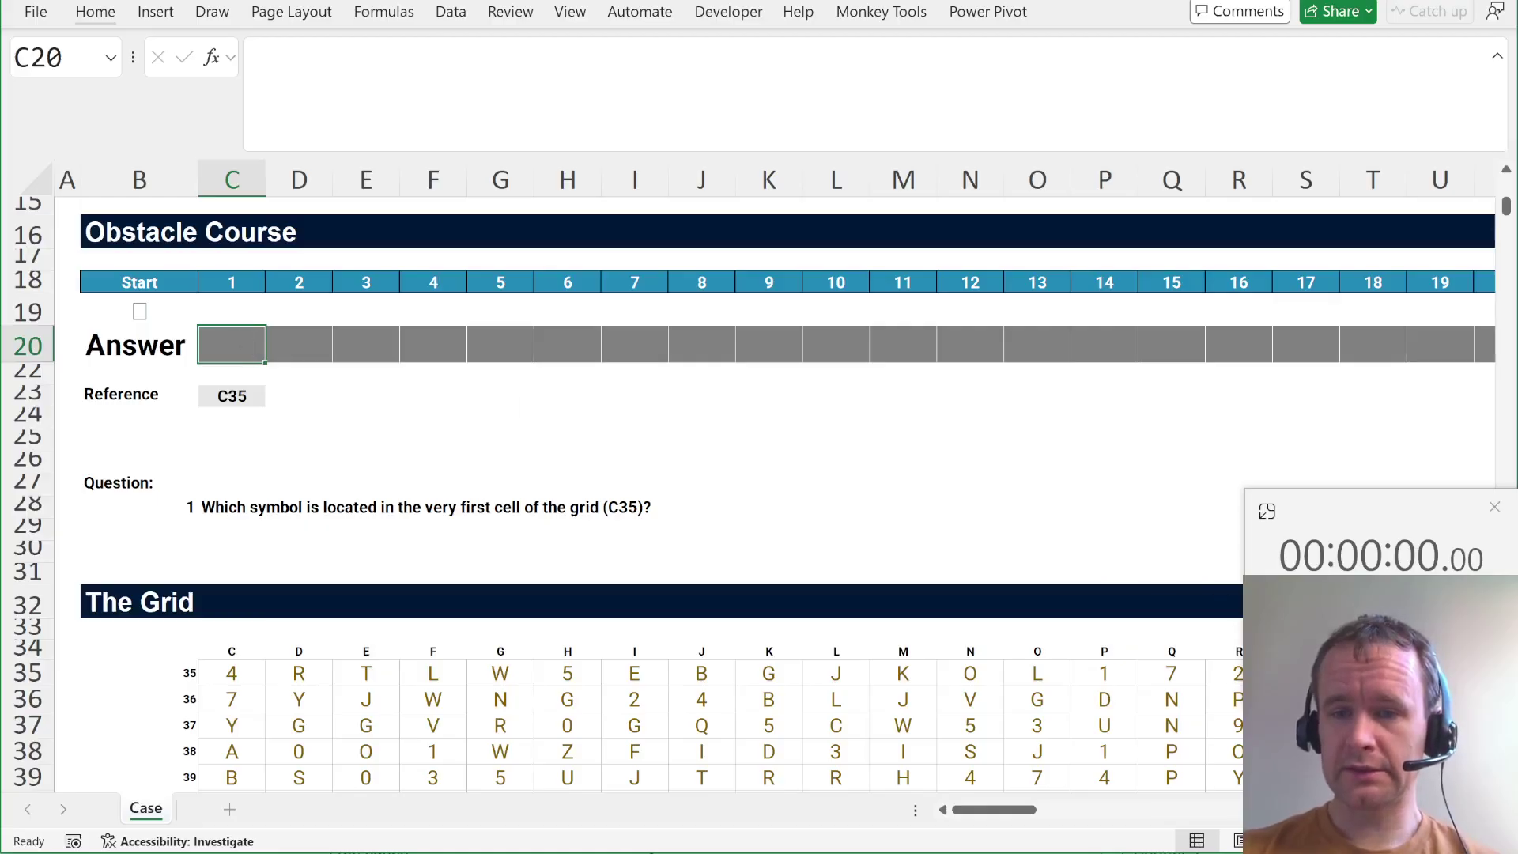
Start the obstacle timer and enter =C35 in C20 and =CY1035 in D20.
{"action": "left_click", "coordinate": [1381, 556]}
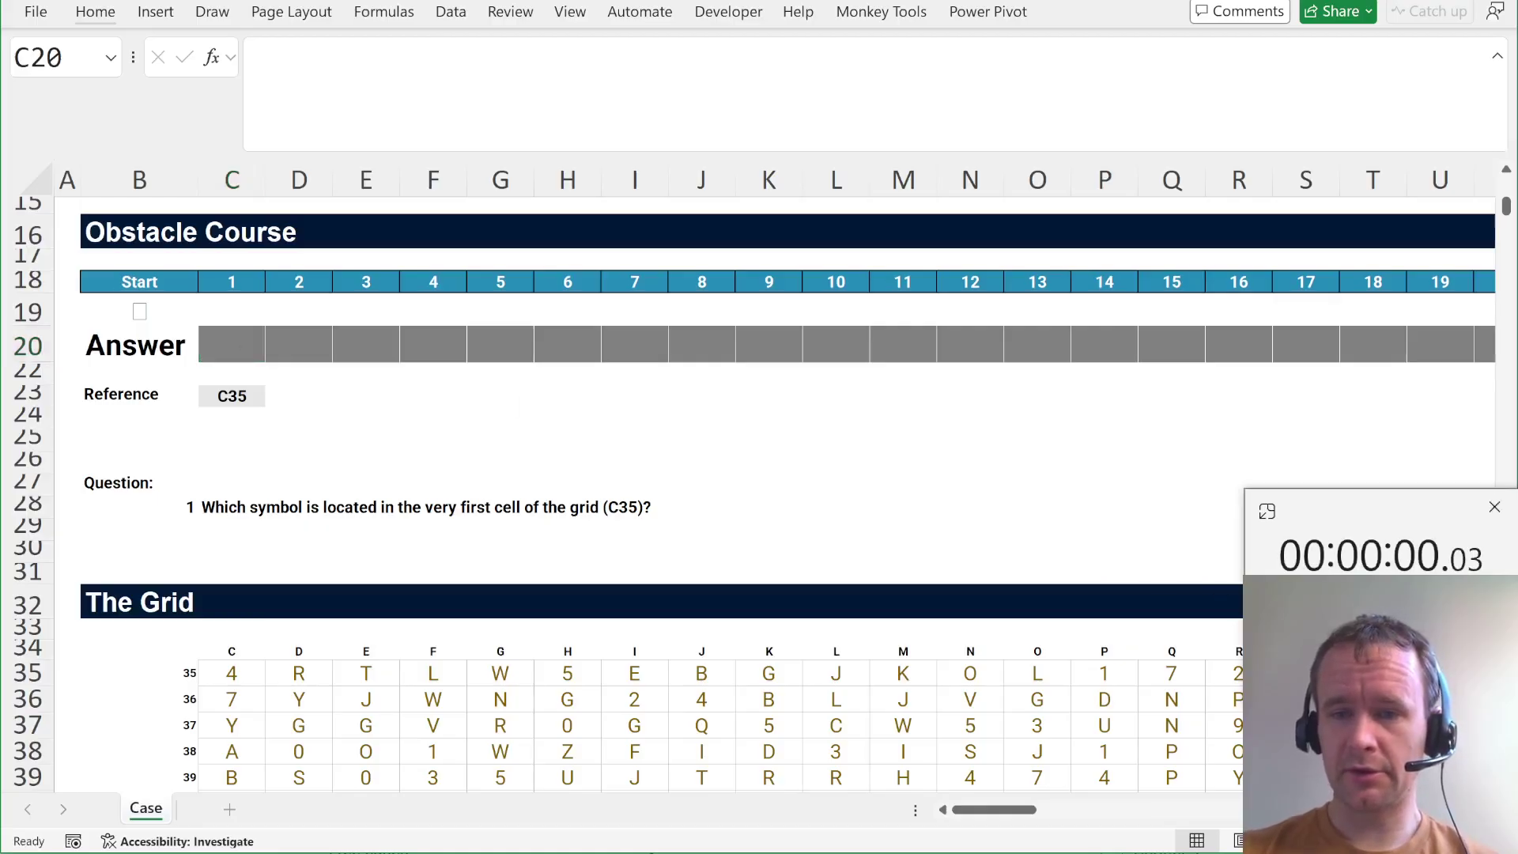
{"action": "left_click", "coordinate": [251, 350]}
{"action": "type", "text": "=c35"}
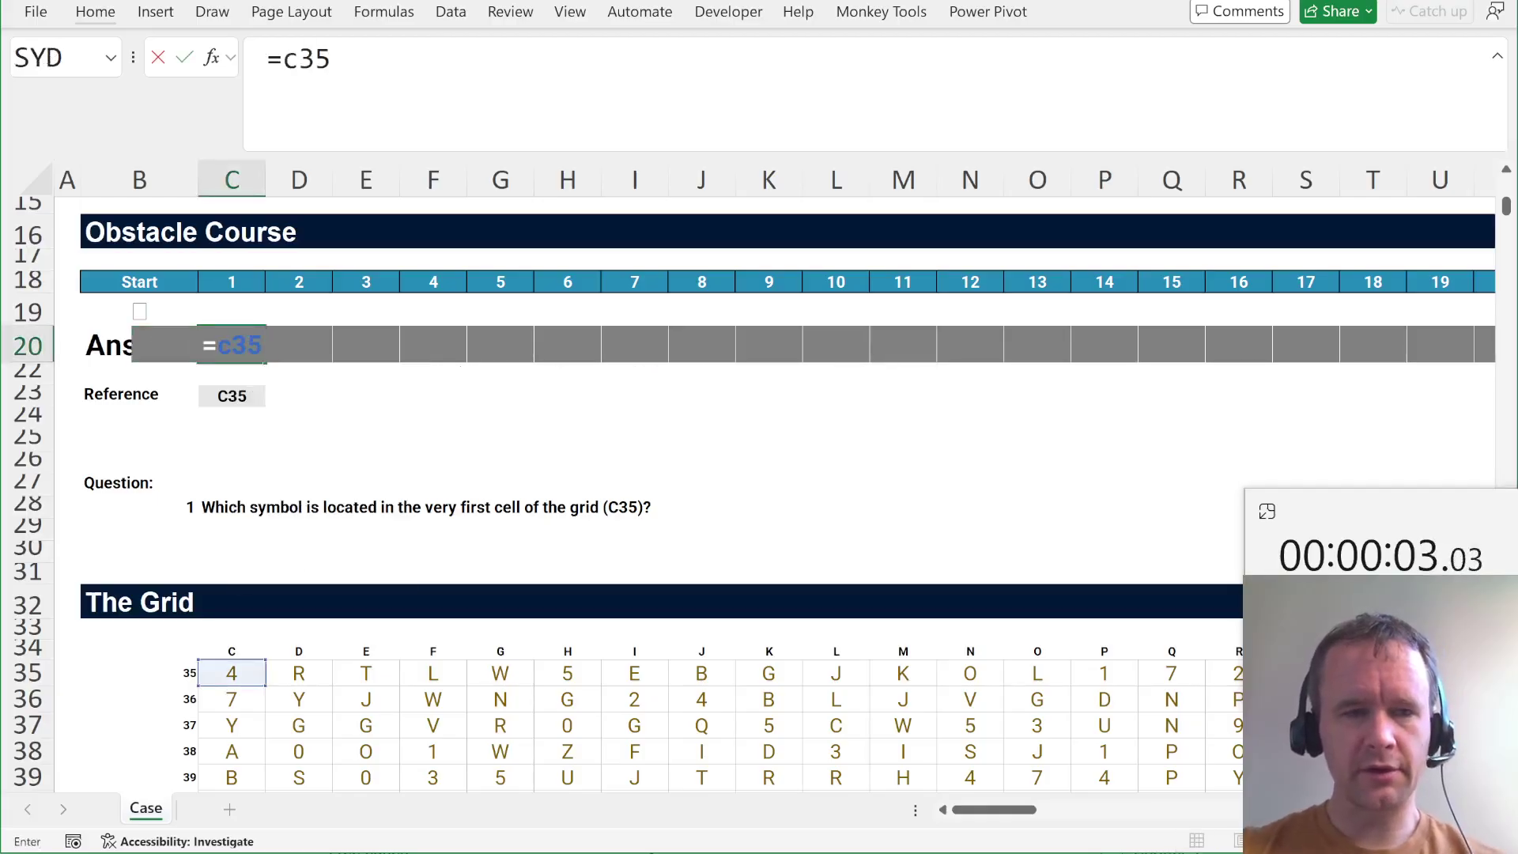
{"action": "key", "text": "Tab"}
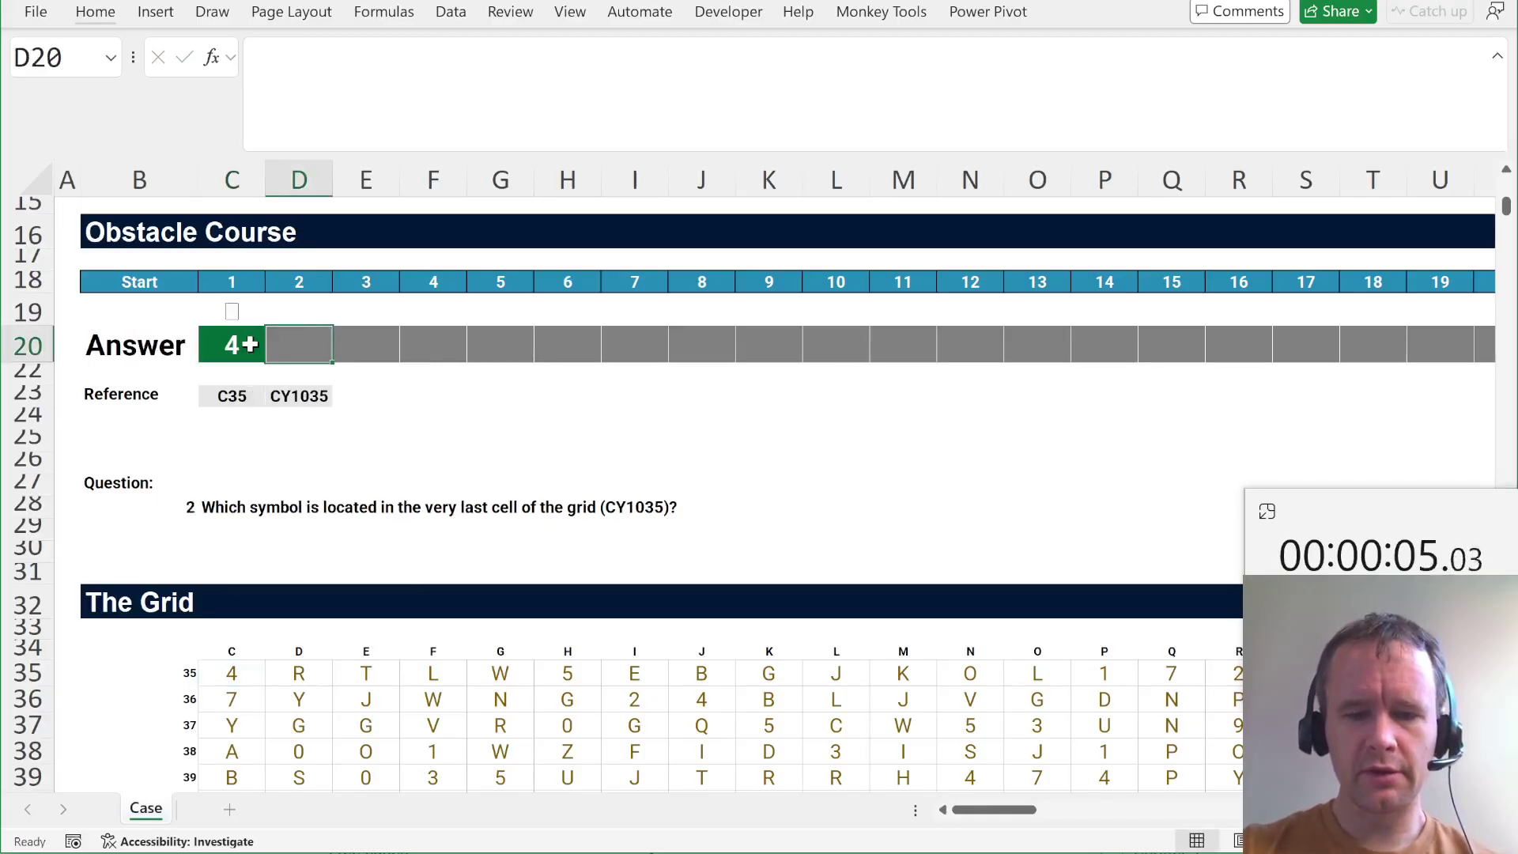
{"action": "type", "text": "=cy1035"}
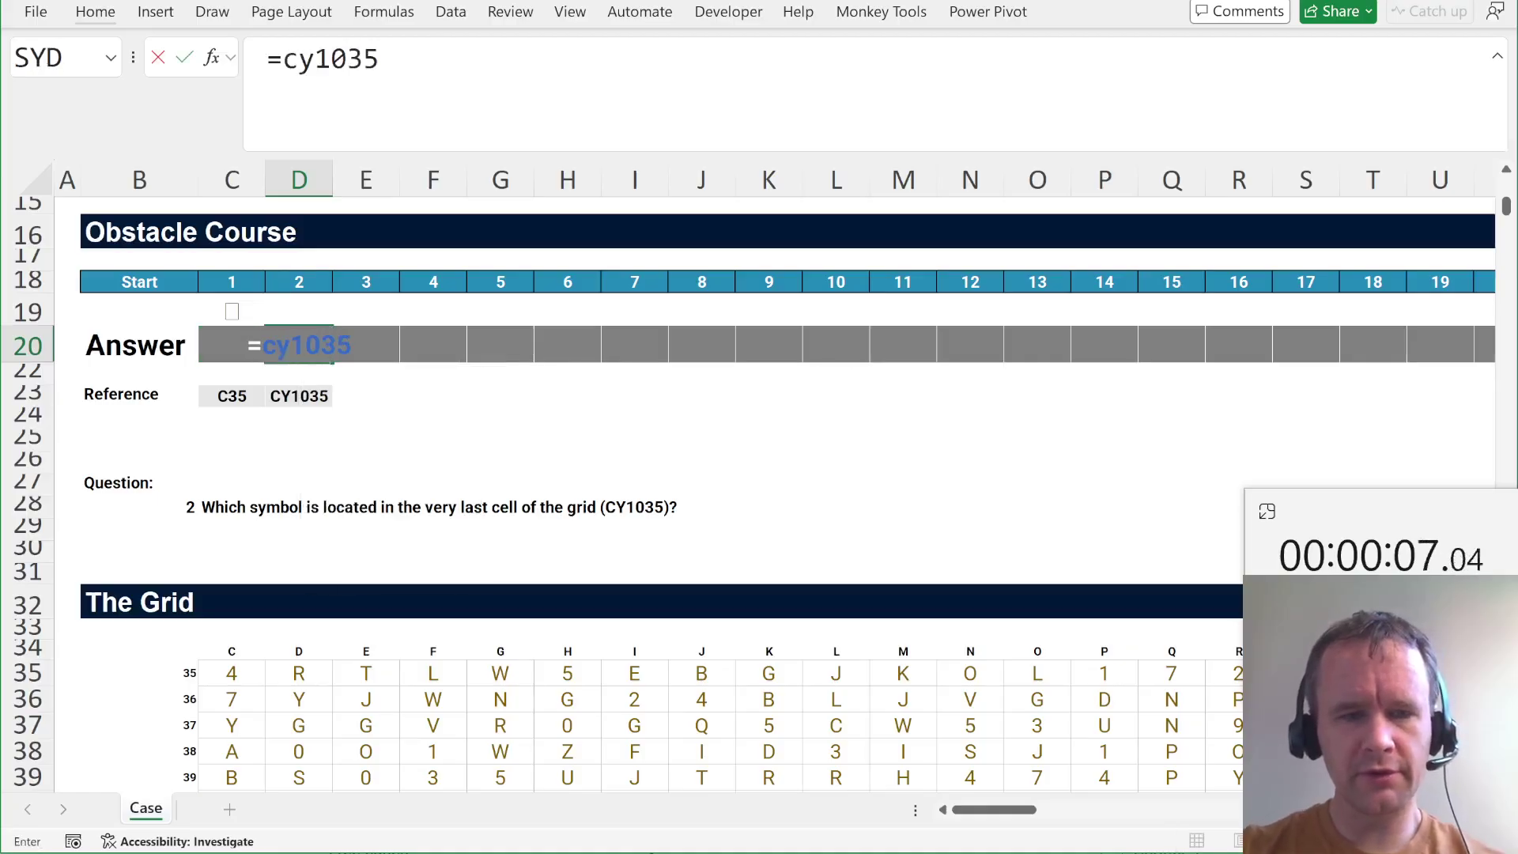
{"action": "key", "text": "Tab"}
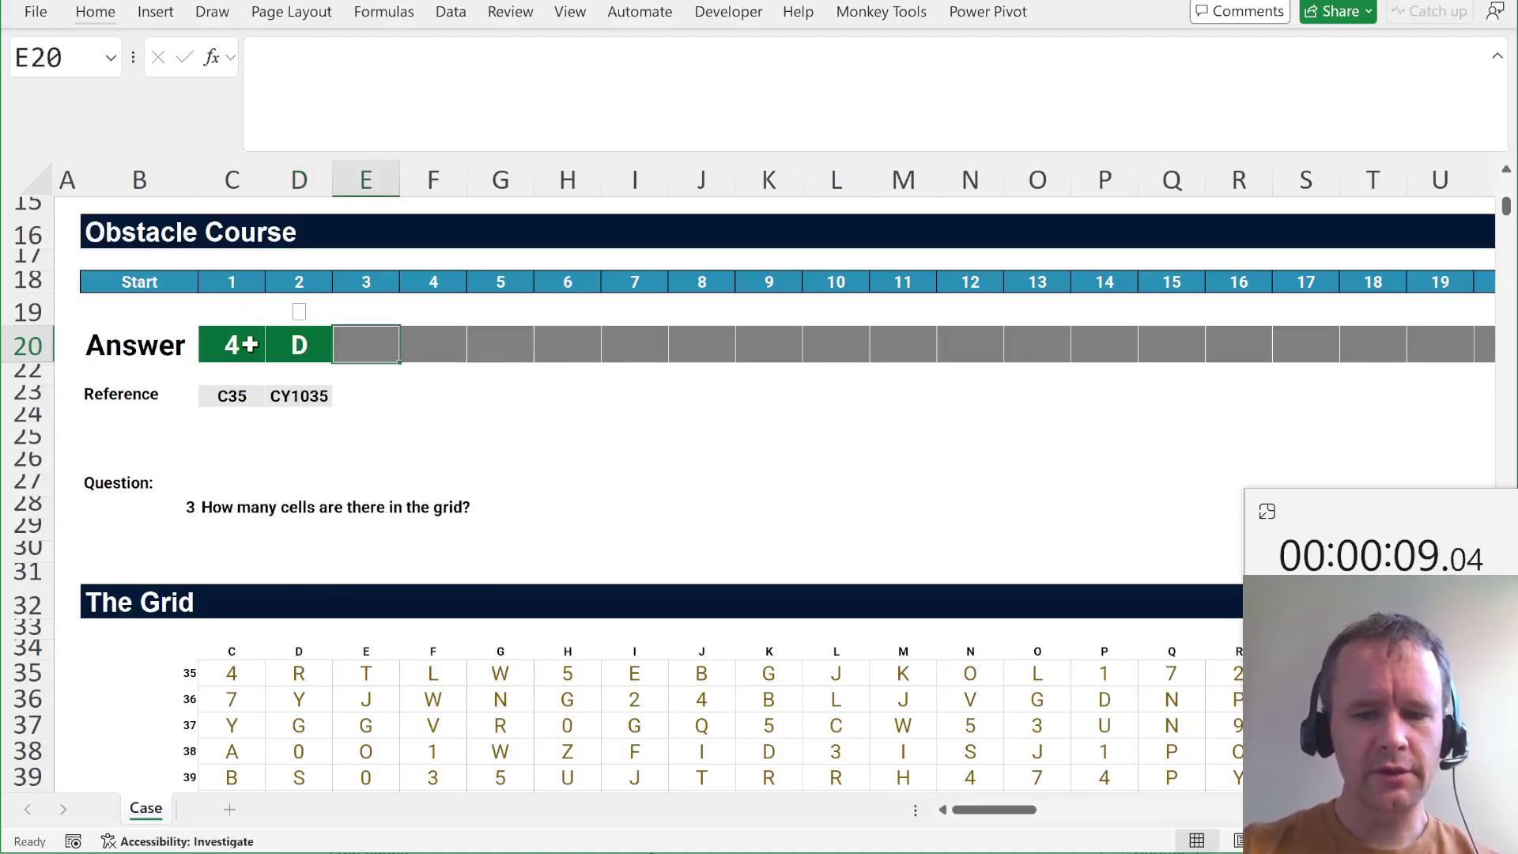
Count the grid cells in E20 with =COUNTA(C35:CY1035), giving 101,101.
{"action": "type", "text": "=counta"}
{"action": "key", "text": "Tab"}
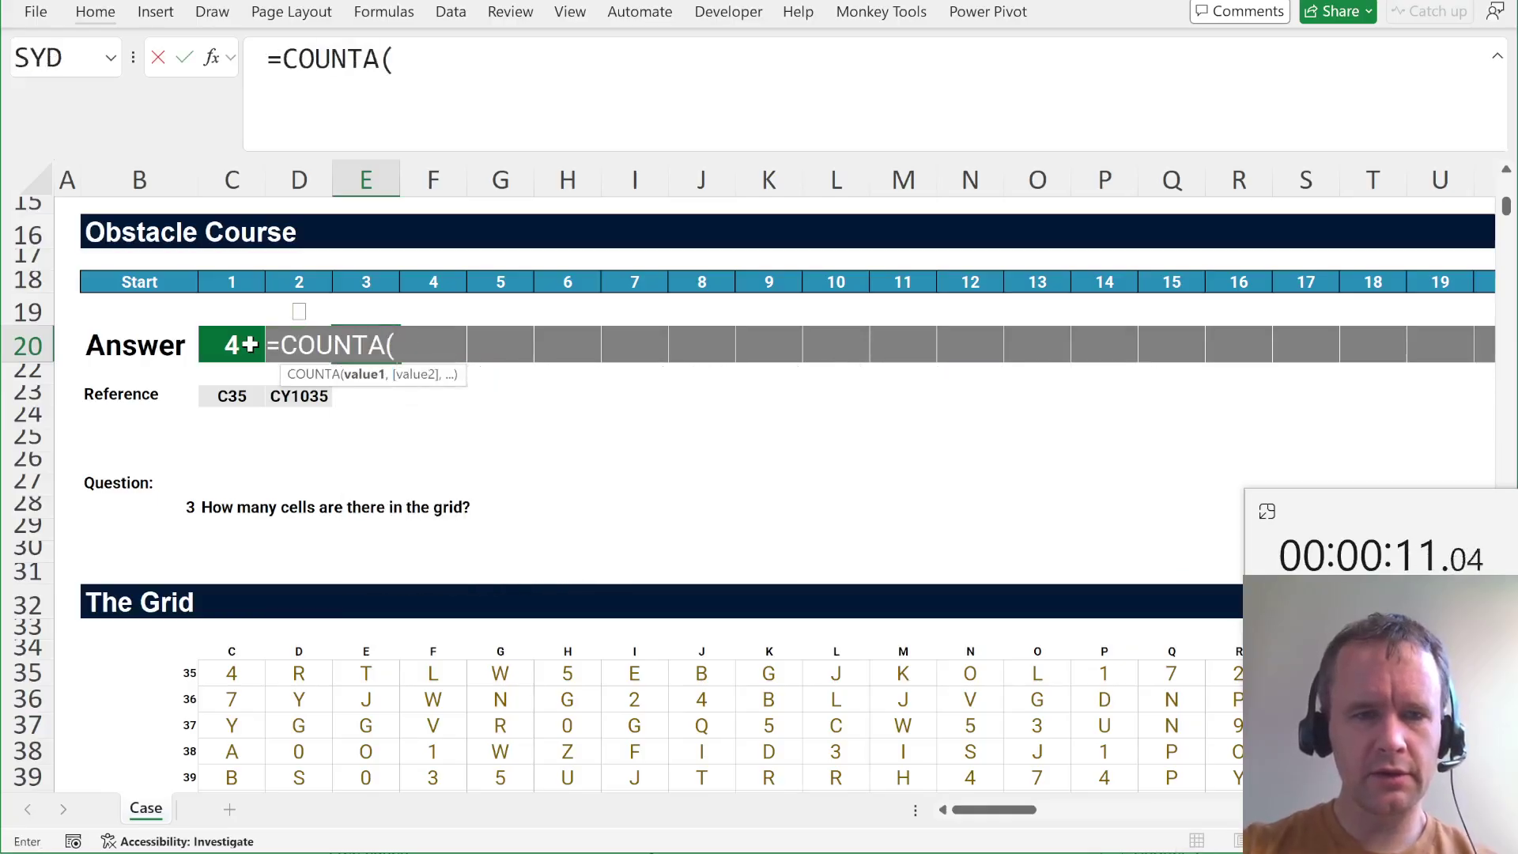
{"action": "left_click", "coordinate": [231, 673]}
{"action": "key", "text": "ctrl+shift+Down"}
{"action": "key", "text": "ctrl+shift+Right"}
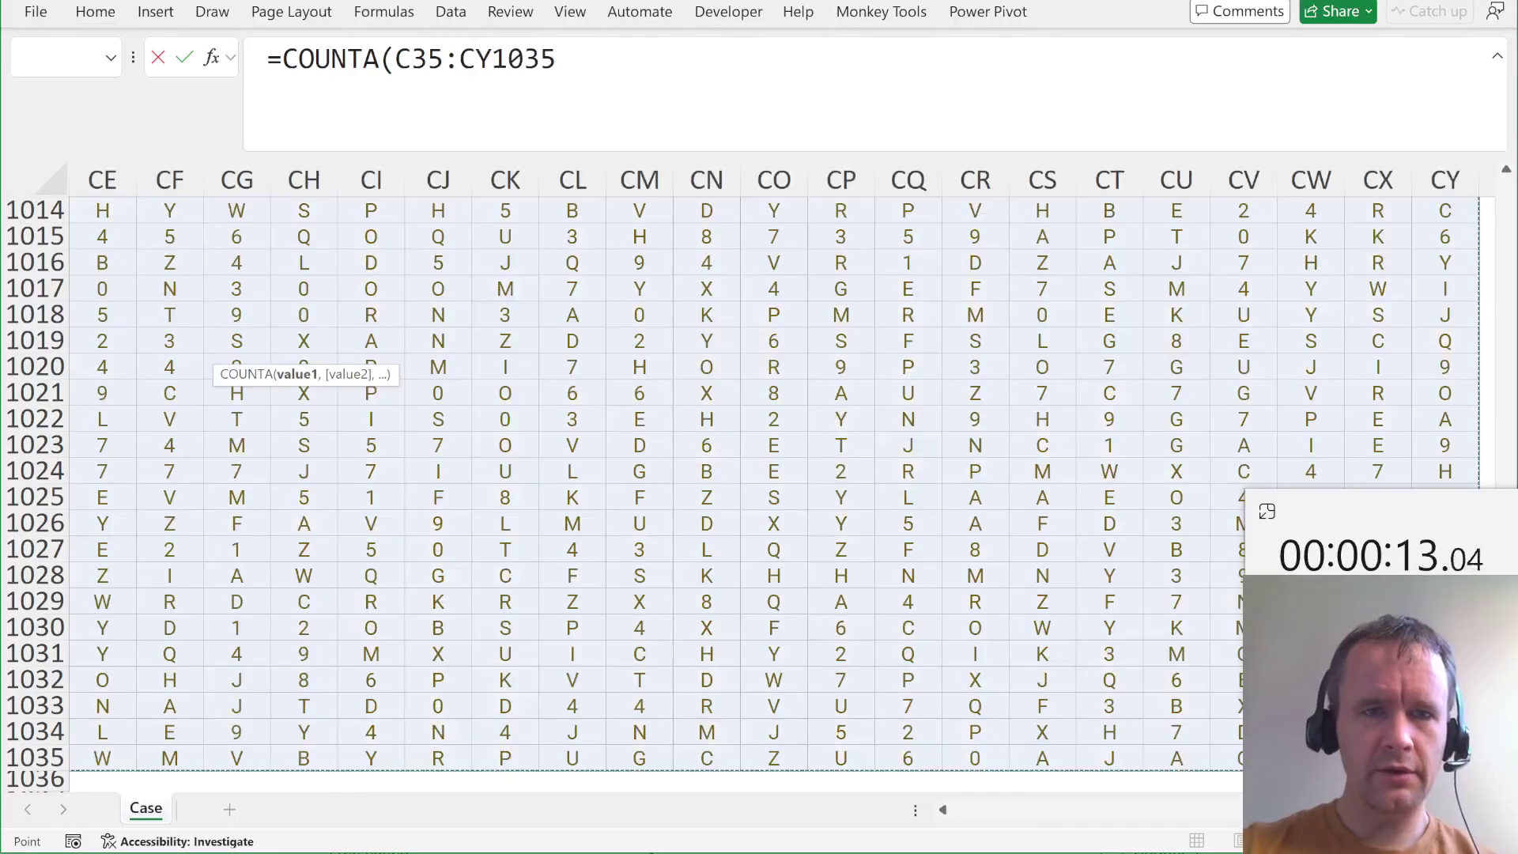
{"action": "key", "text": "F2"}
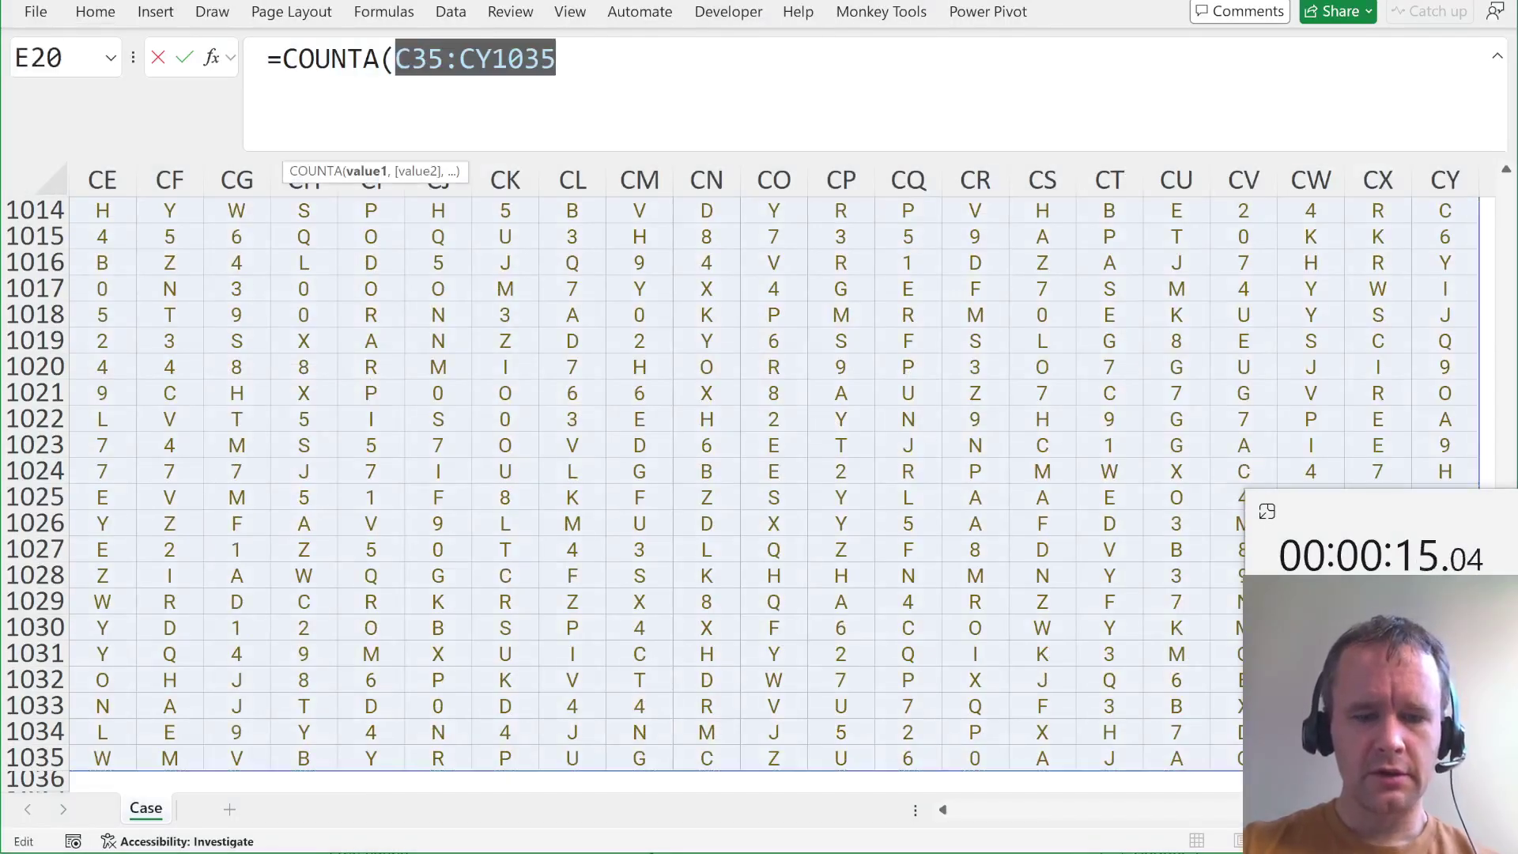
{"action": "key", "text": "Return"}
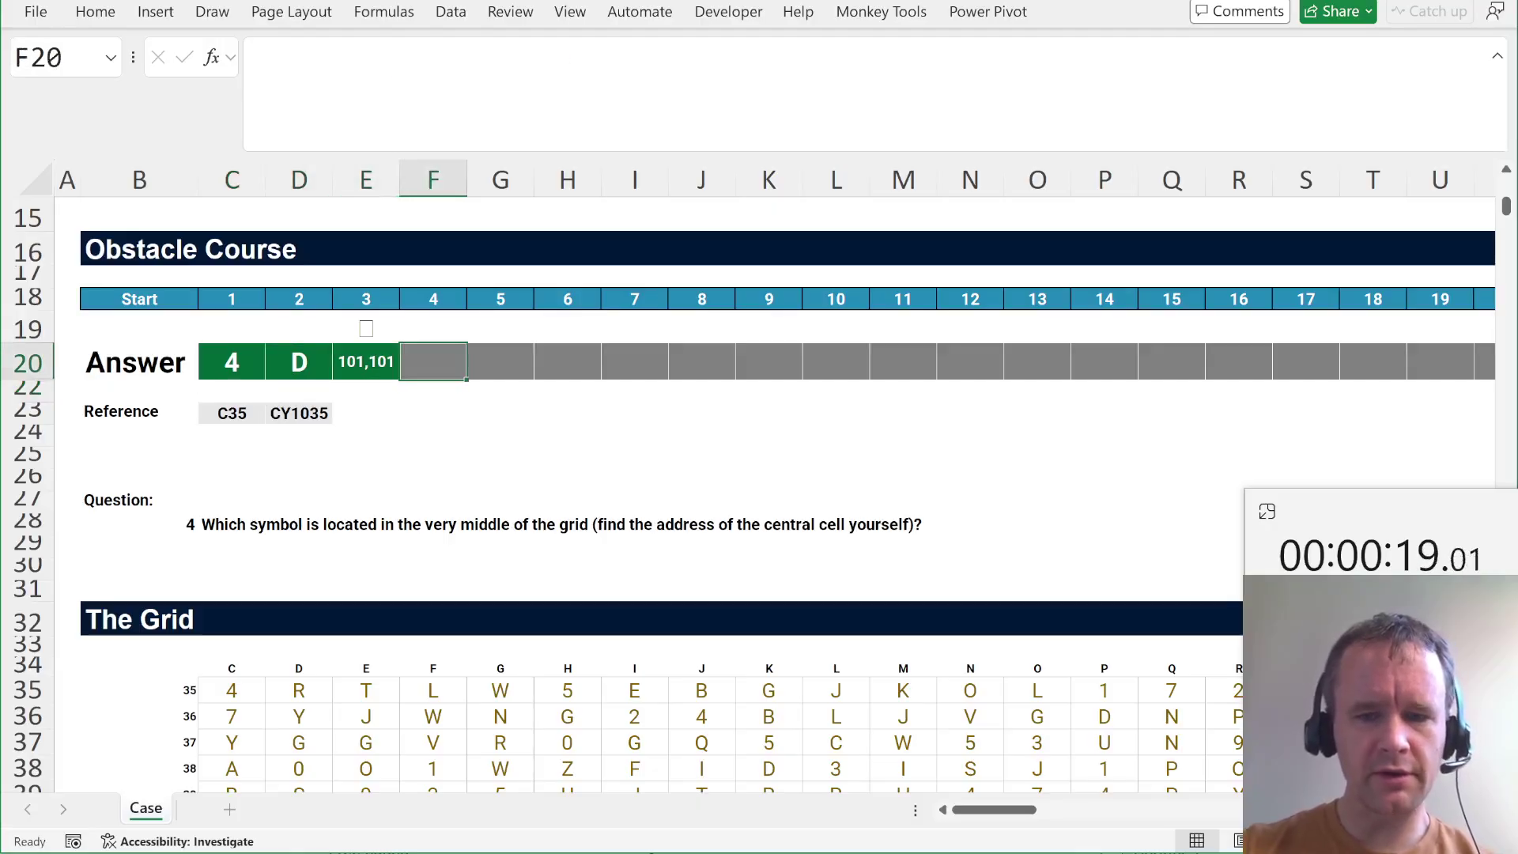
Answer obstacle 4 with the middle grid cell via =INDEX(C35:CY1035,501,51), showing 5.
{"action": "type", "text": "=ind"}
{"action": "key", "text": "Tab"}
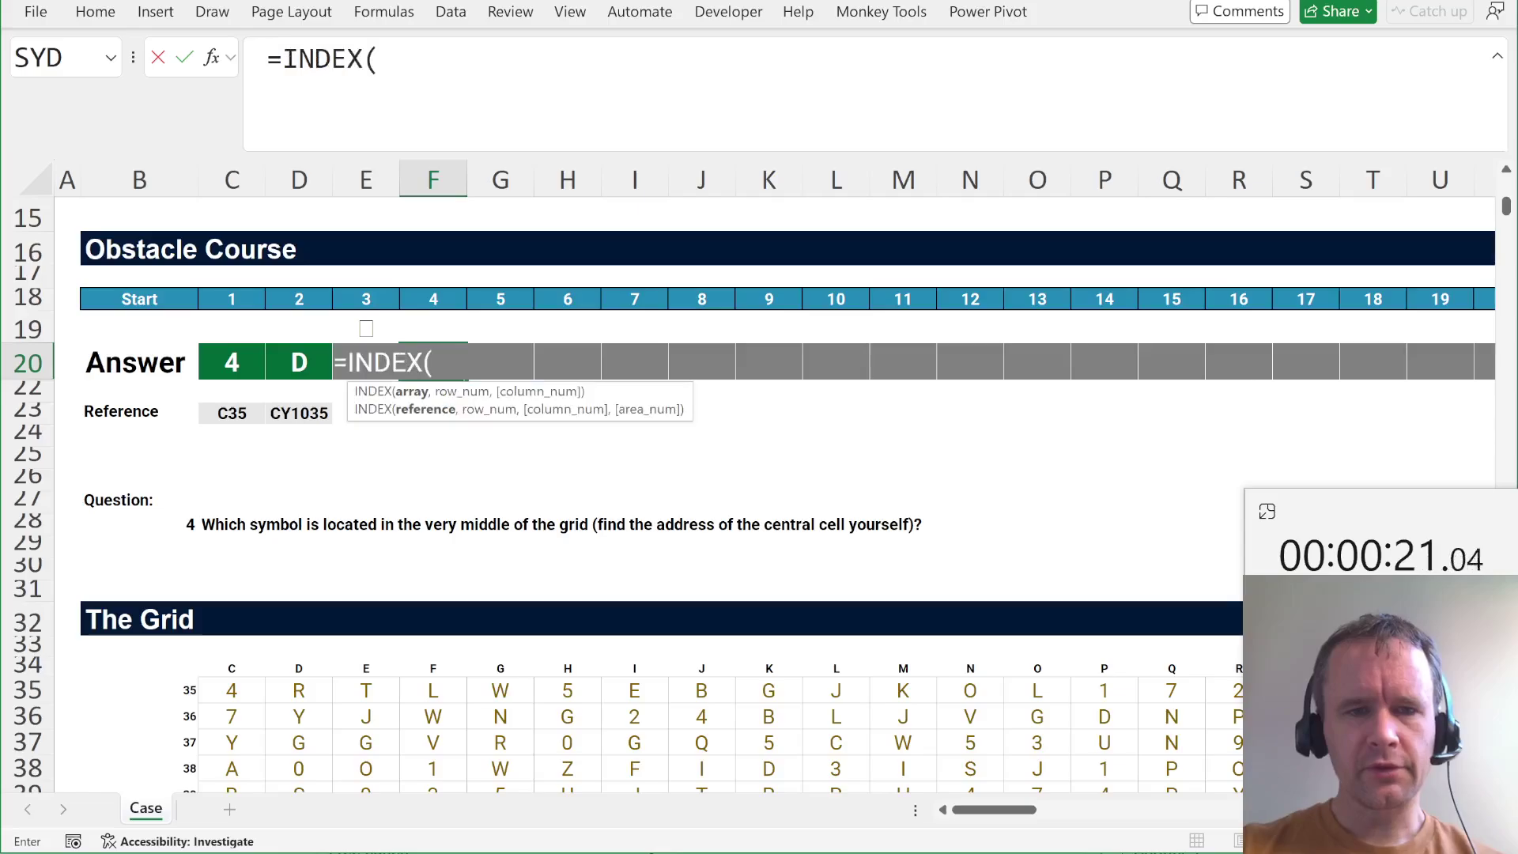
{"action": "type", "text": "C35:CY1035"}
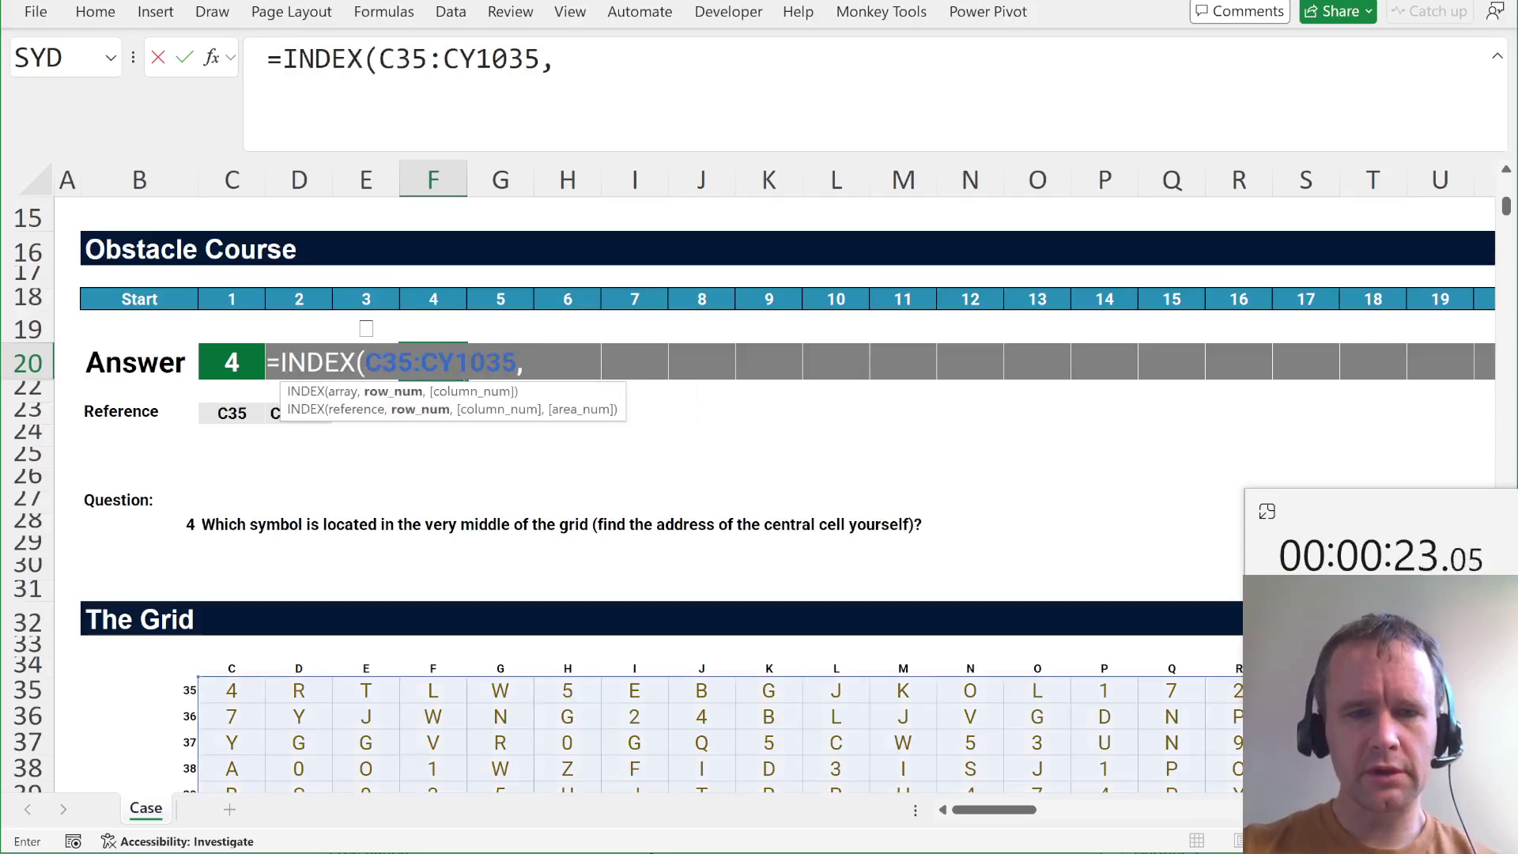
{"action": "type", "text": "501,"}
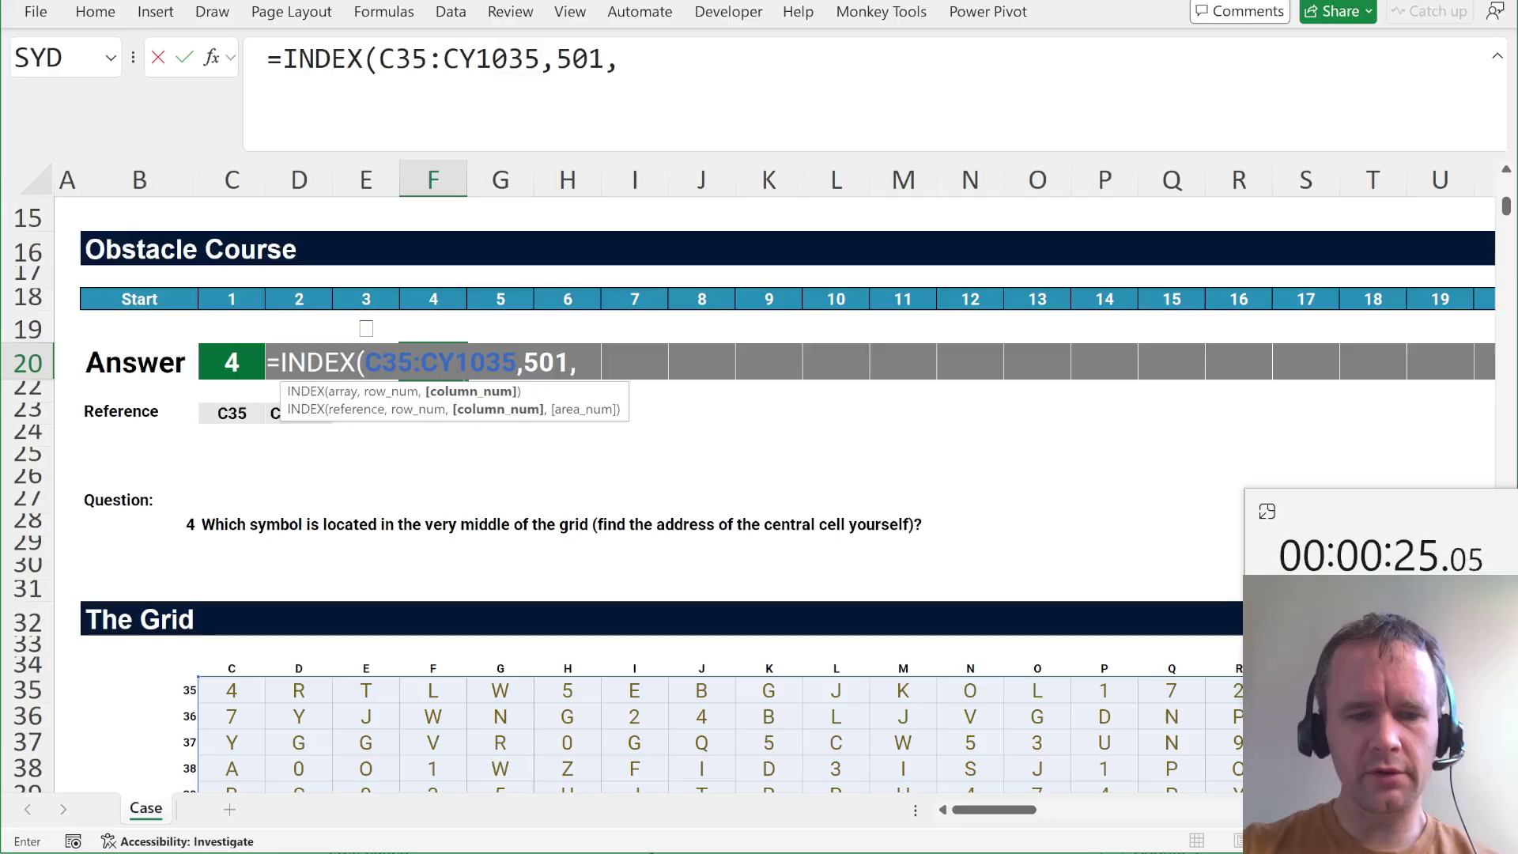
{"action": "type", "text": "51)"}
{"action": "key", "text": "Return"}
Sum the grid's first row in G20 with =SUM(TAKE(C35:CY1035,1)), giving 104.
{"action": "left_click", "coordinate": [501, 362]}
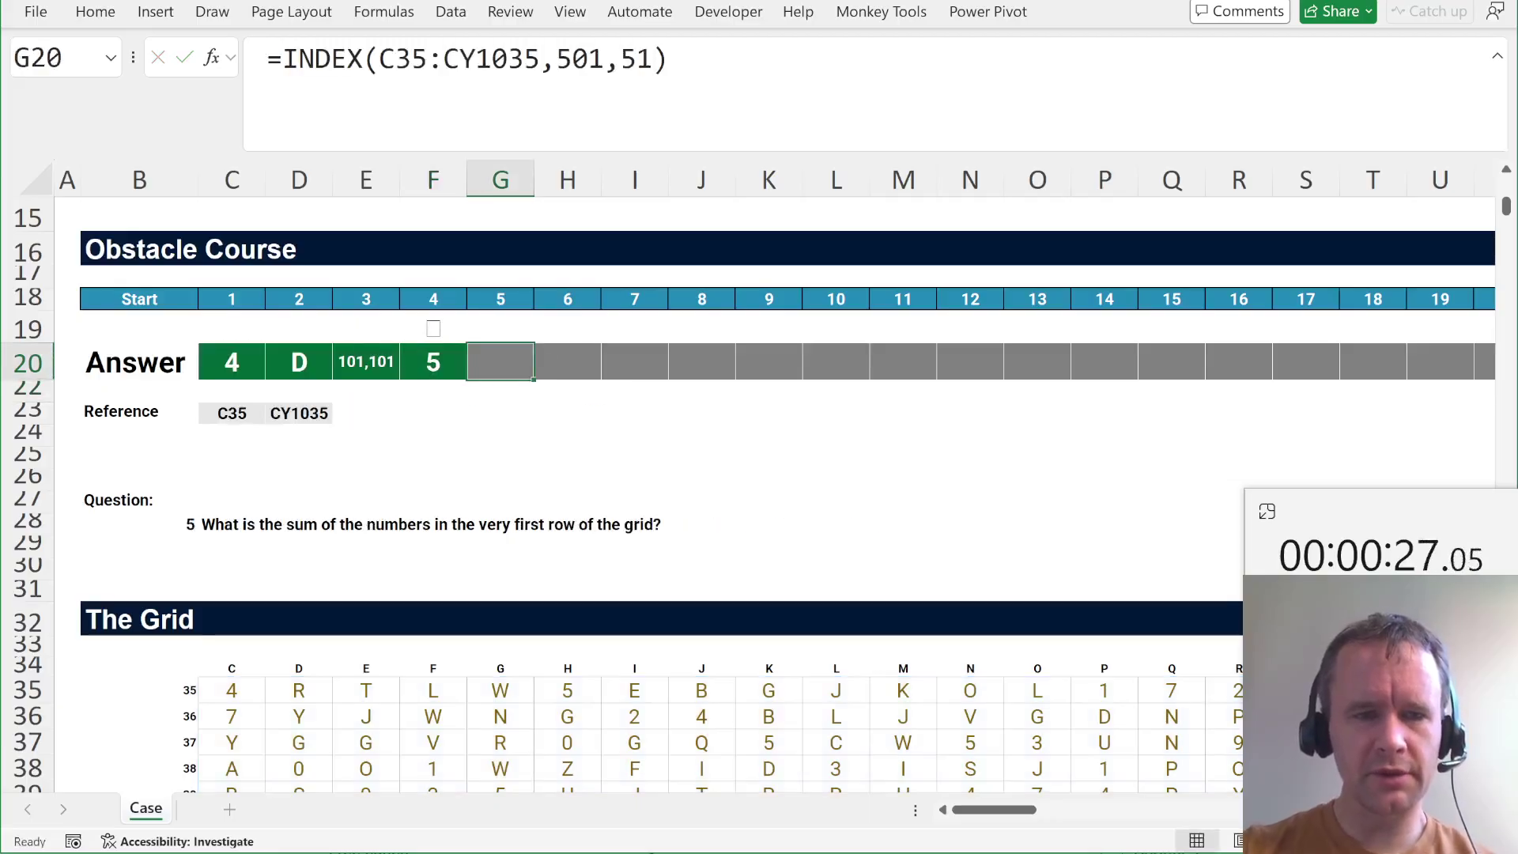
{"action": "type", "text": "=sum"}
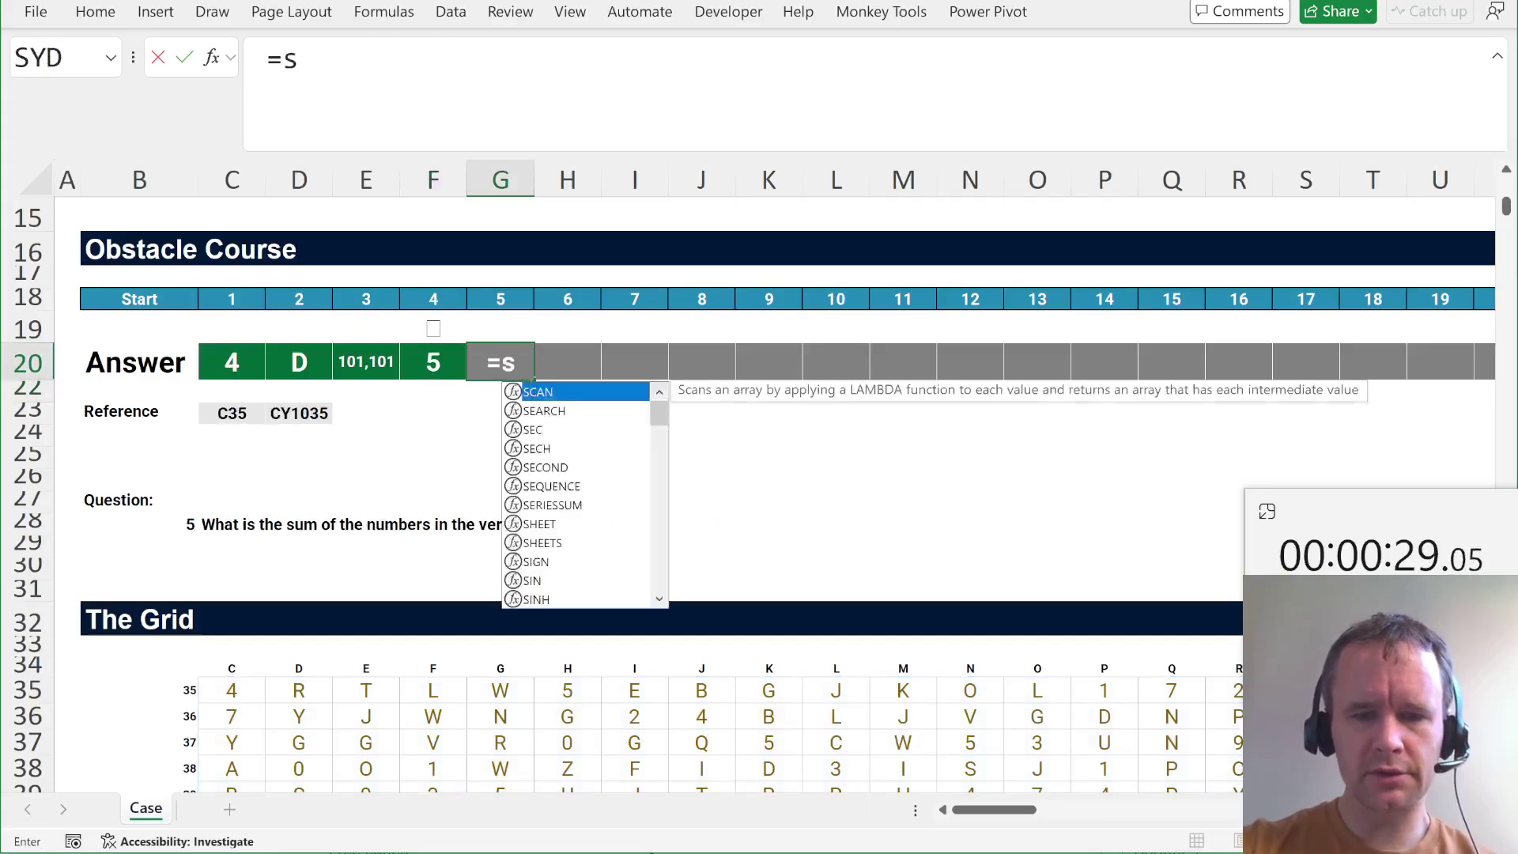
{"action": "key", "text": "Tab"}
{"action": "type", "text": "tak"}
{"action": "key", "text": "Tab"}
{"action": "type", "text": "C35:CY1035"}
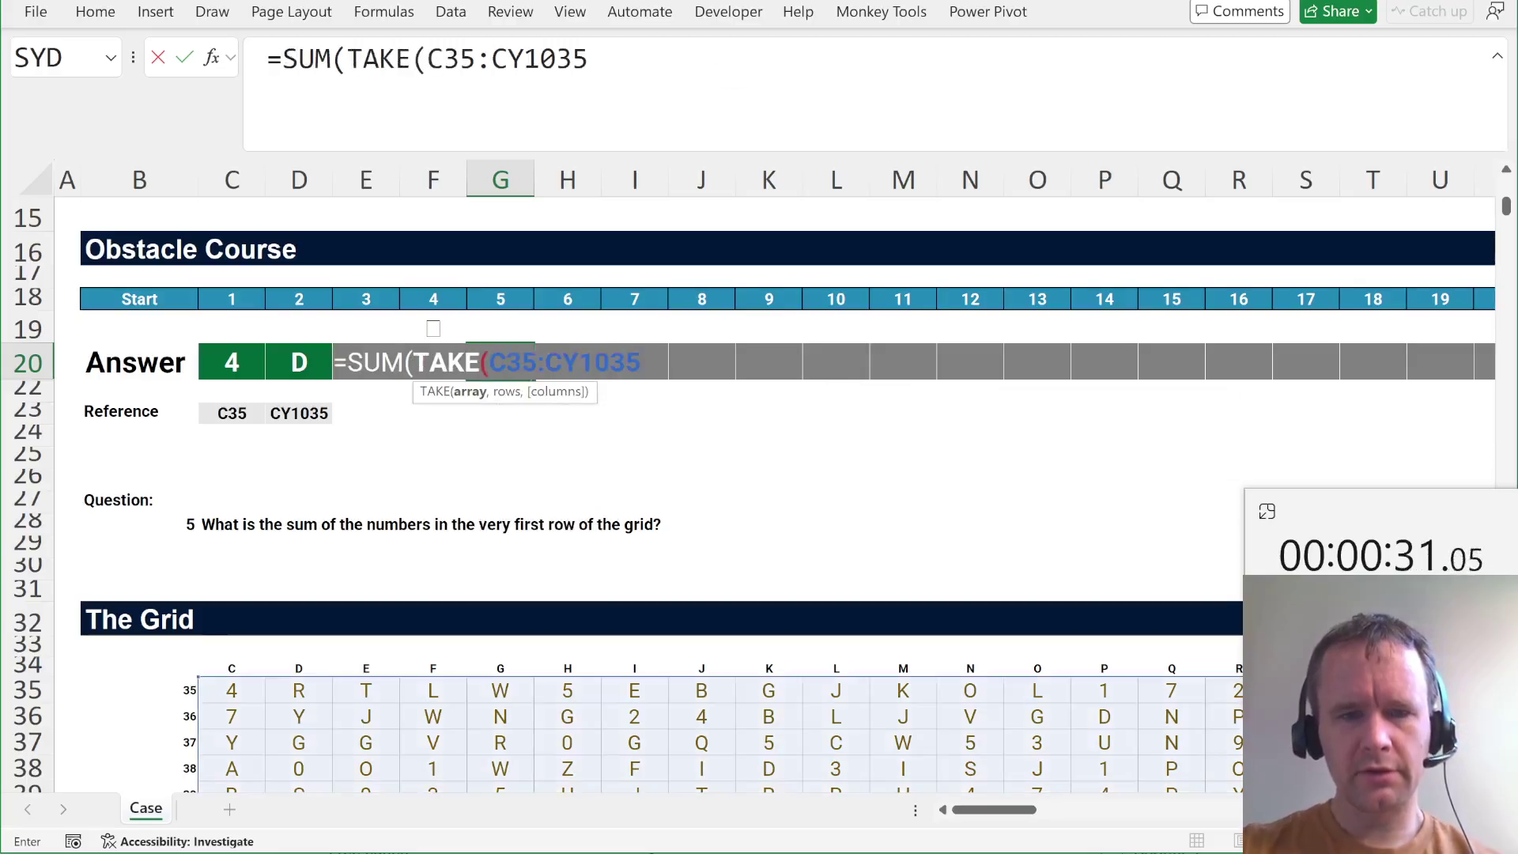
{"action": "type", "text": ",1"}
{"action": "key", "text": "Return"}
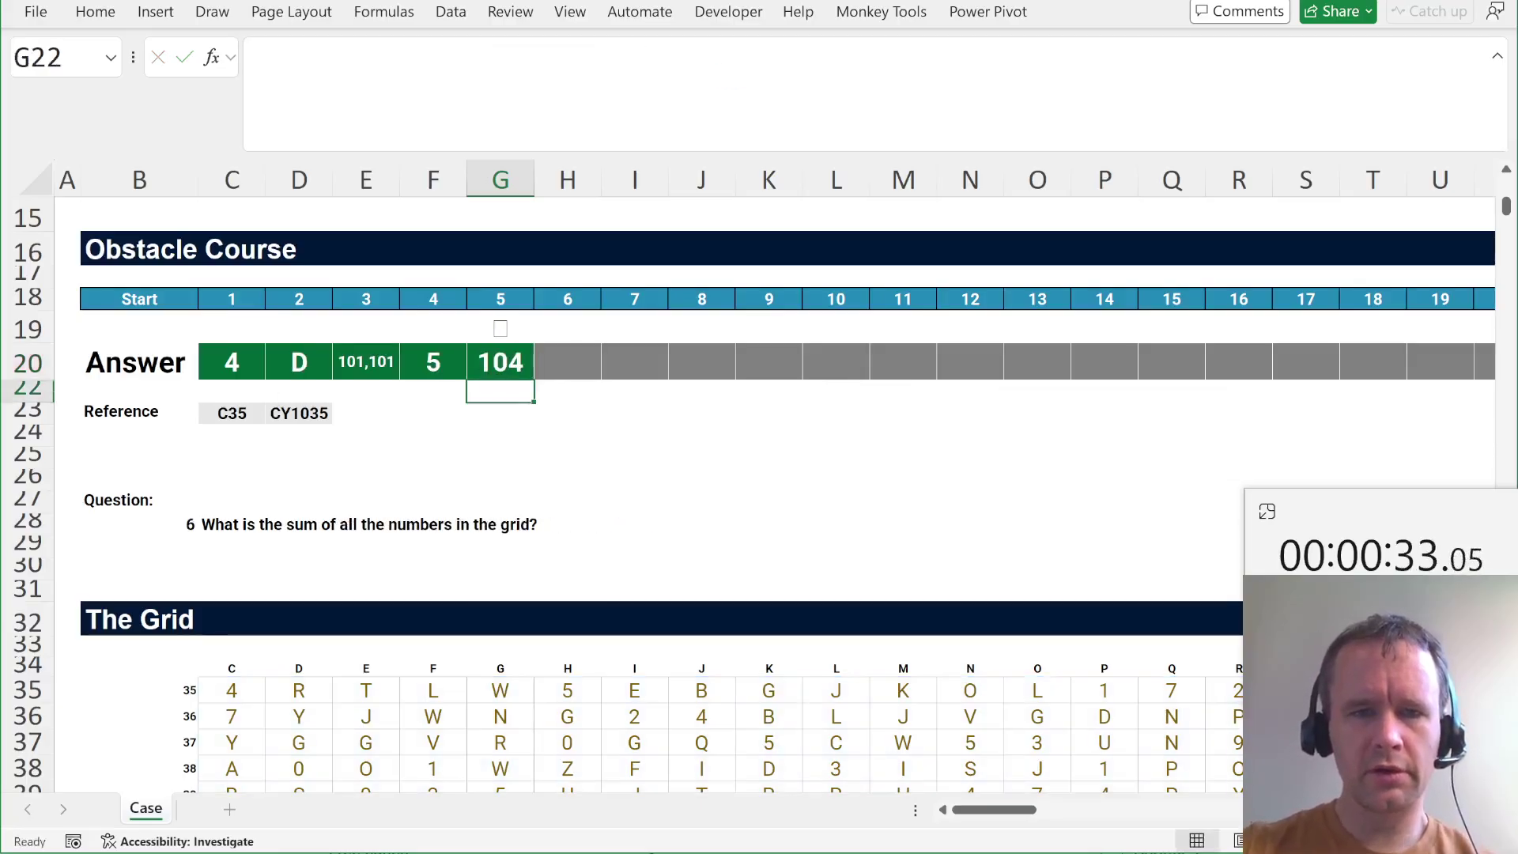
Total the whole grid in H20 with =SUM(C35:CY1035), giving 125,999.
{"action": "left_click", "coordinate": [568, 362]}
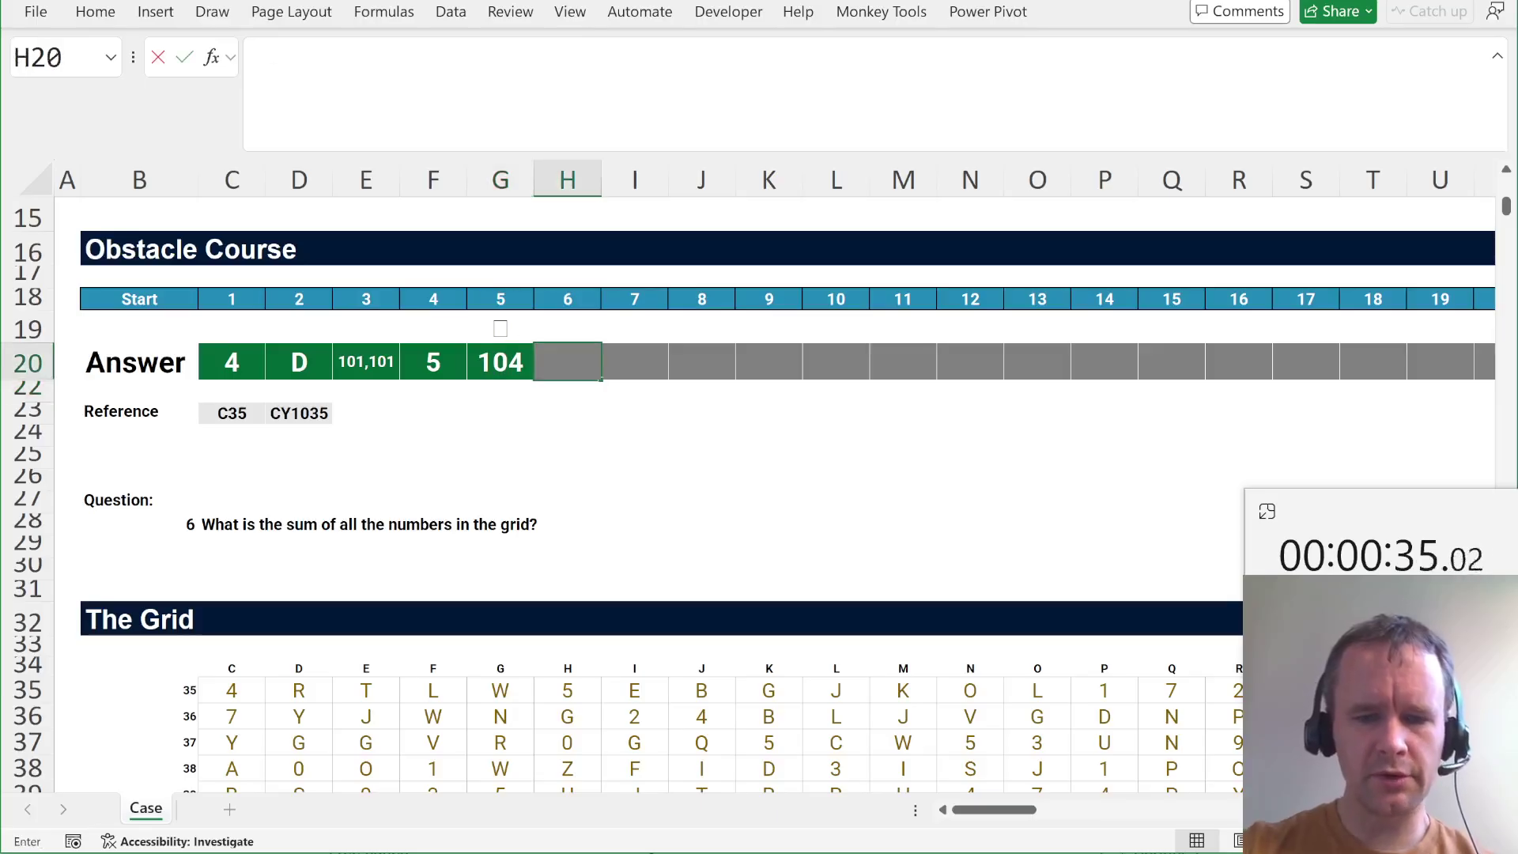
{"action": "type", "text": "=sum"}
{"action": "key", "text": "Tab"}
{"action": "type", "text": "C35:CY1035"}
{"action": "key", "text": "Return"}
Begin the first-row average formula =AVERAGE(TAKE( in I20.
{"action": "left_click", "coordinate": [635, 362]}
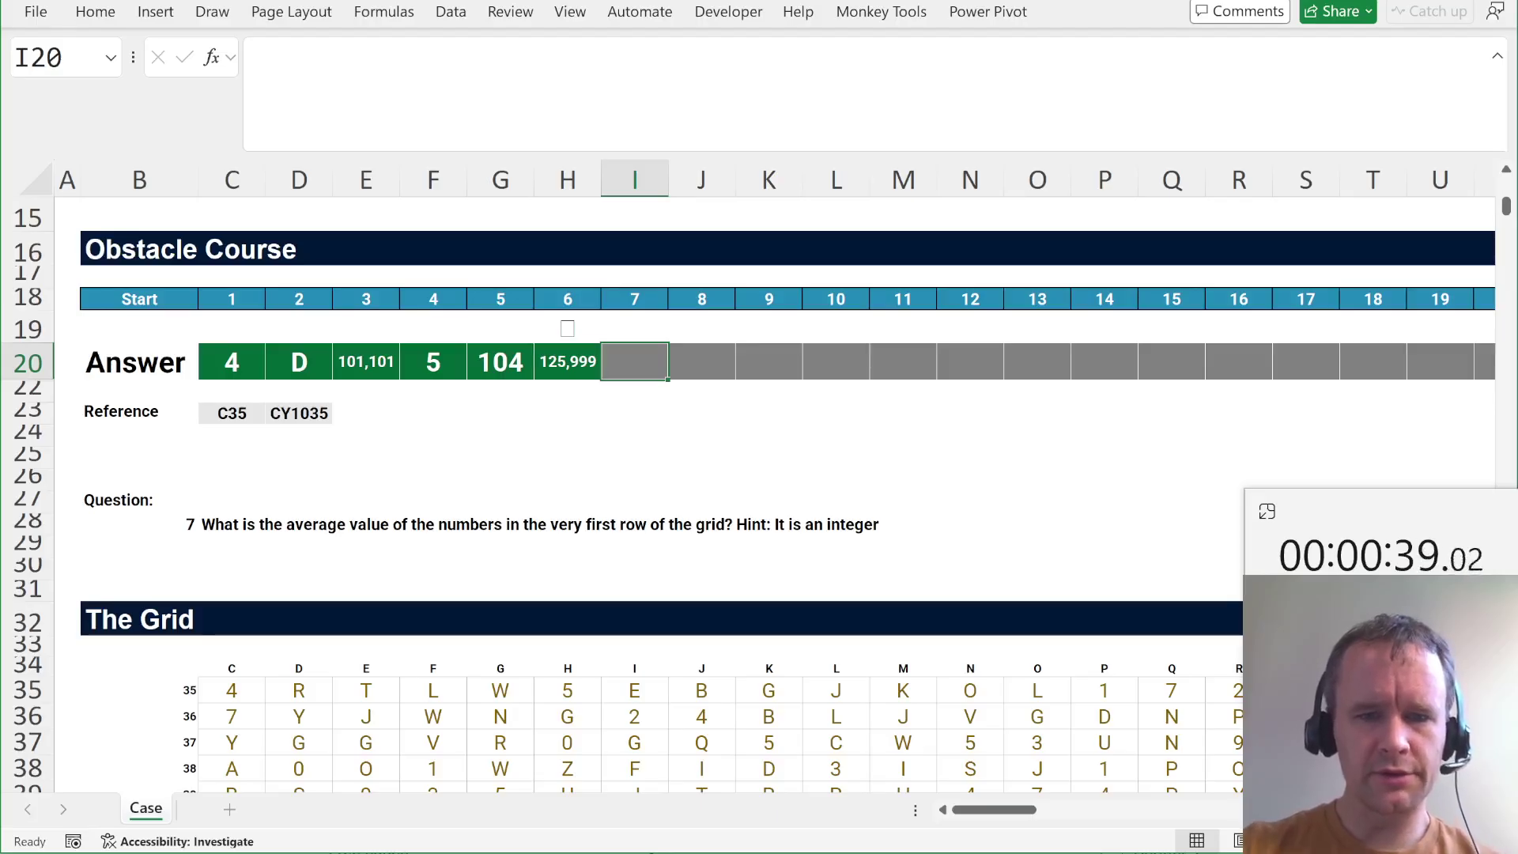
{"action": "type", "text": "=aver"}
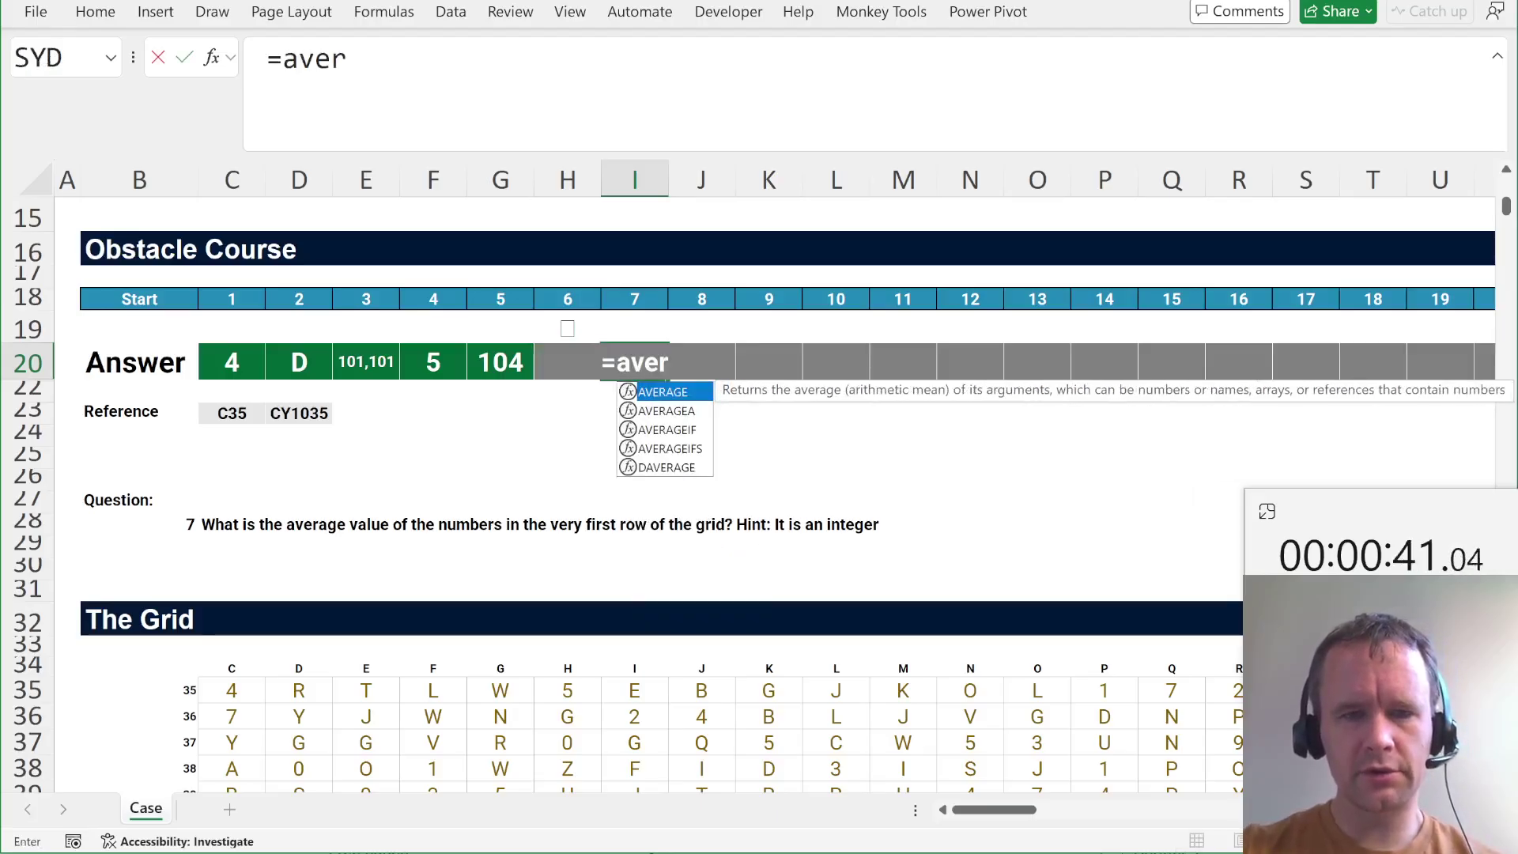
{"action": "key", "text": "Tab"}
{"action": "type", "text": "ta"}
{"action": "key", "text": "Tab"}
Finish I20's first-row average, then count F's in J20 with =COUNTIFS(C35:CY1035,J23), giving 2741.
{"action": "type", "text": "C35:CY1035,"}
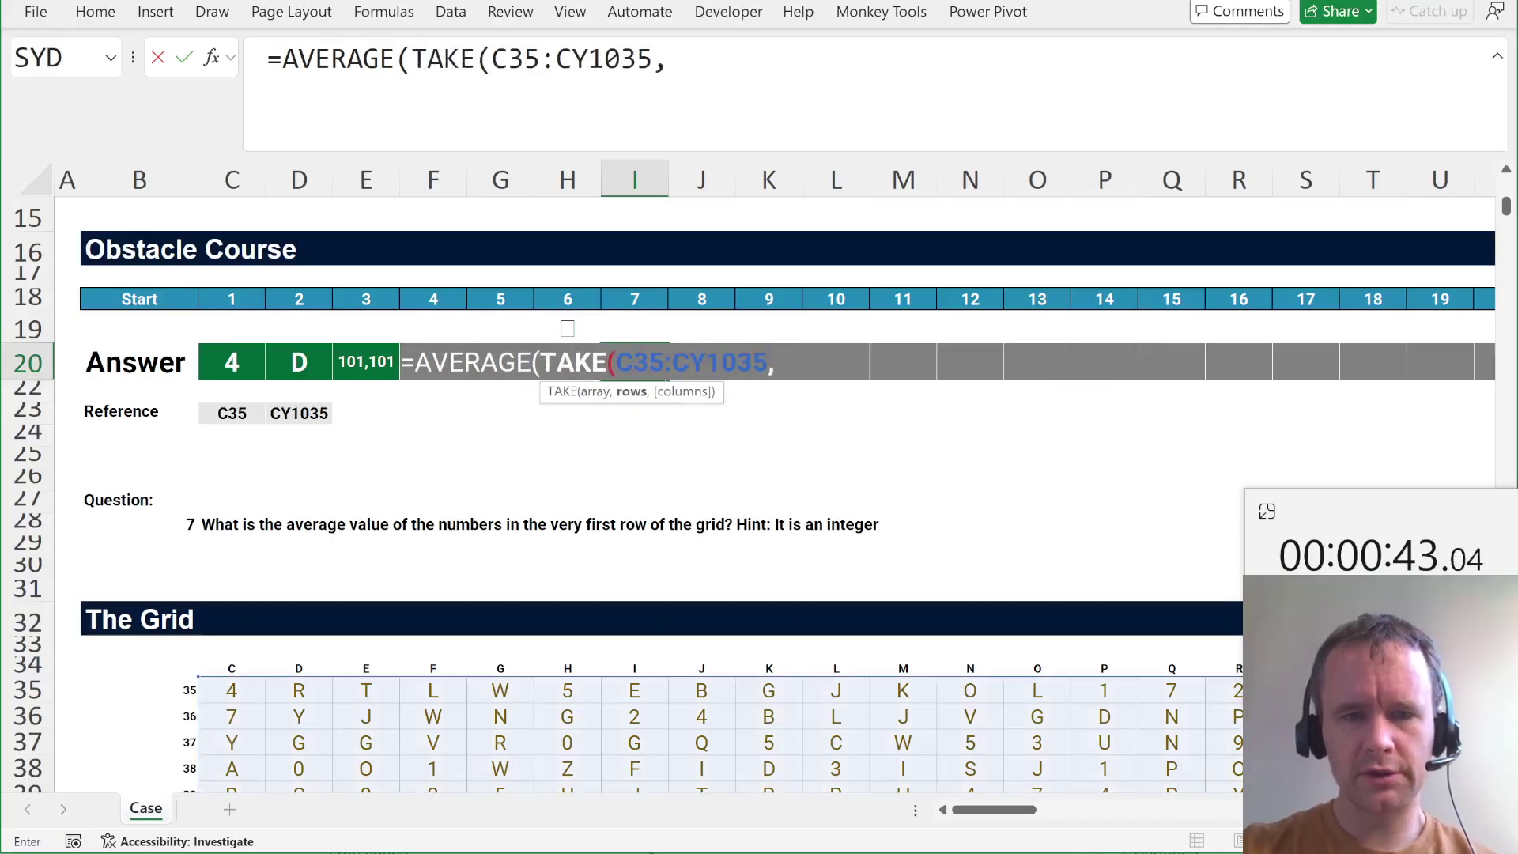
{"action": "type", "text": "1))"}
{"action": "key", "text": "Return"}
{"action": "left_click", "coordinate": [702, 361]}
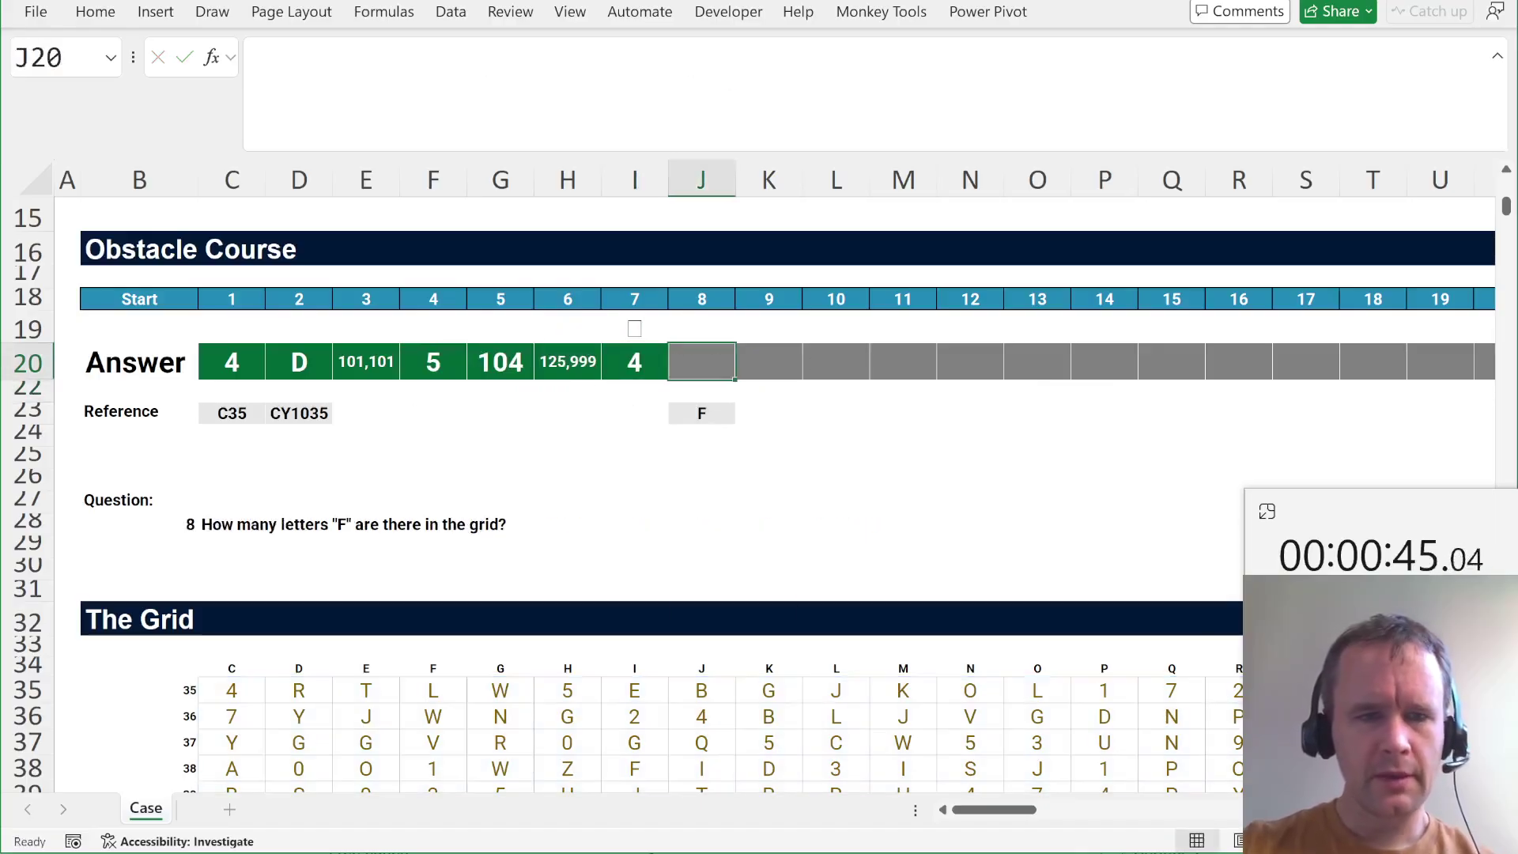
{"action": "type", "text": "=countifs"}
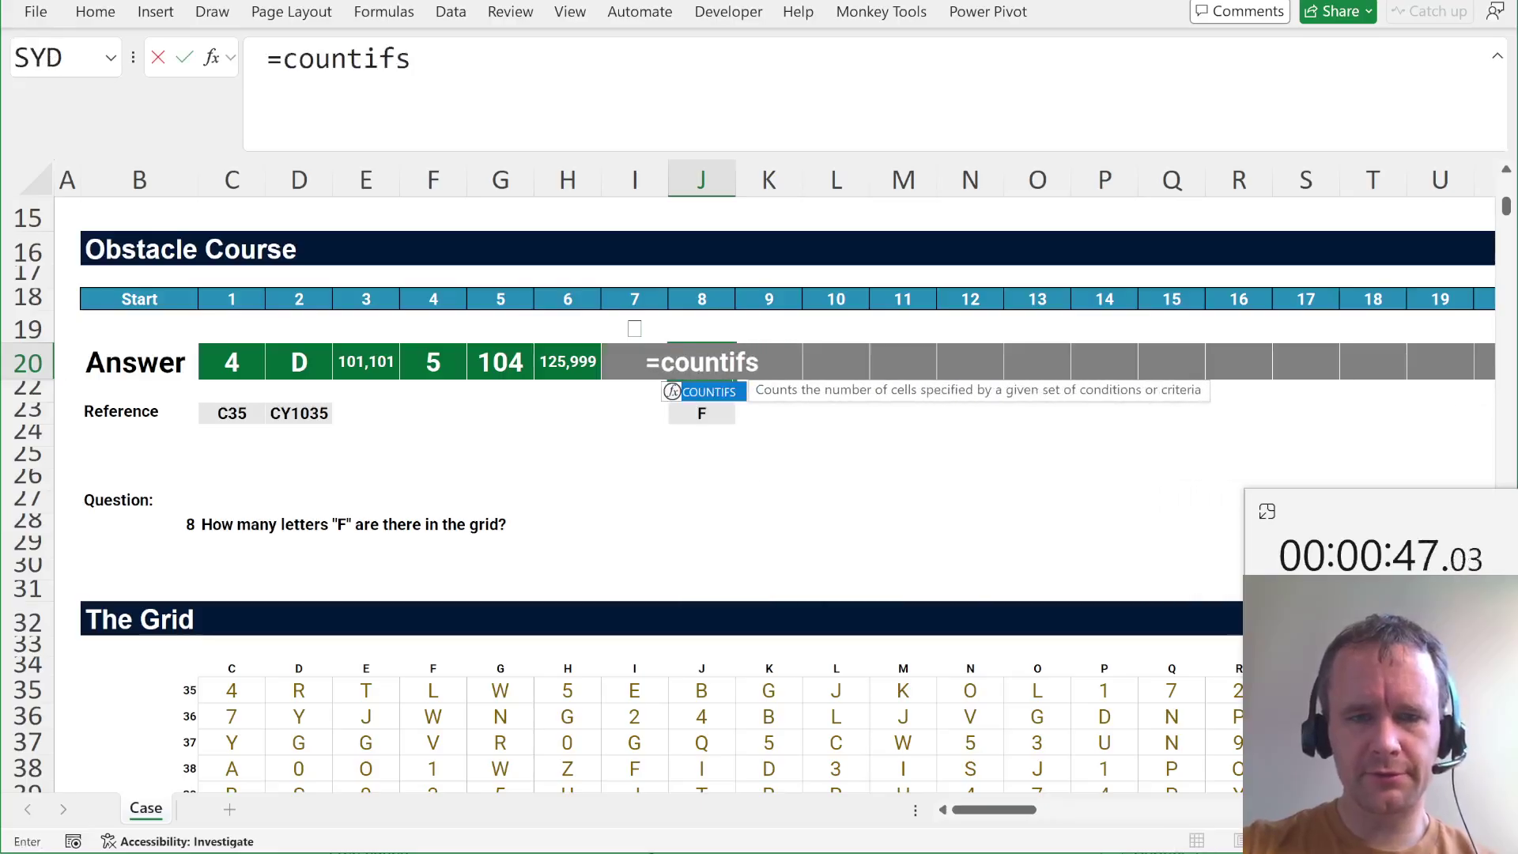
{"action": "key", "text": "Tab"}
{"action": "type", "text": "C35:CY1035,"}
{"action": "key", "text": "Down"}
{"action": "key", "text": "Down"}
{"action": "type", "text": ")"}
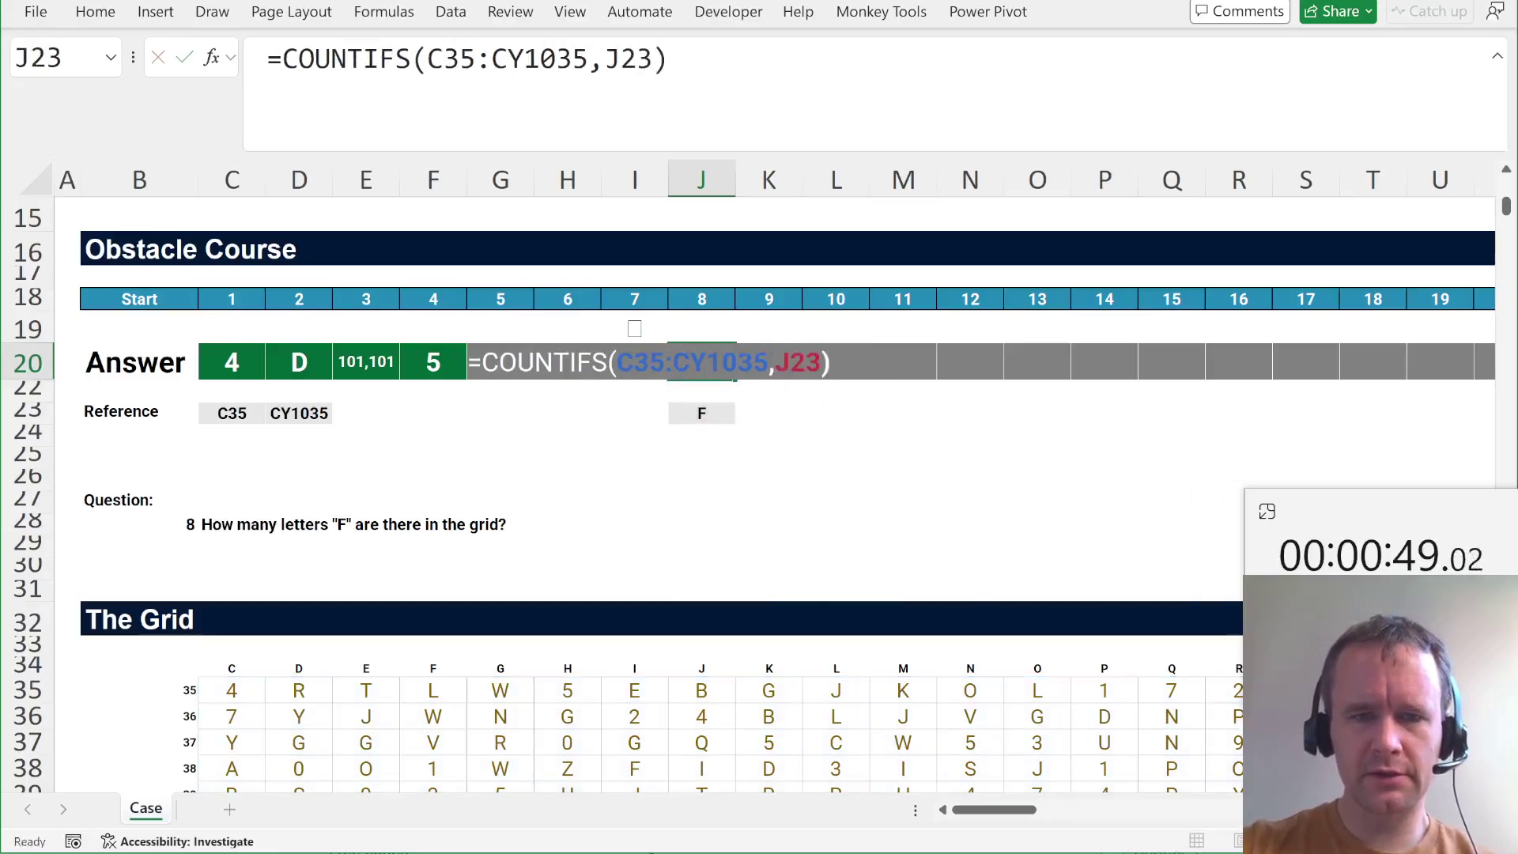
{"action": "key", "text": "Tab"}
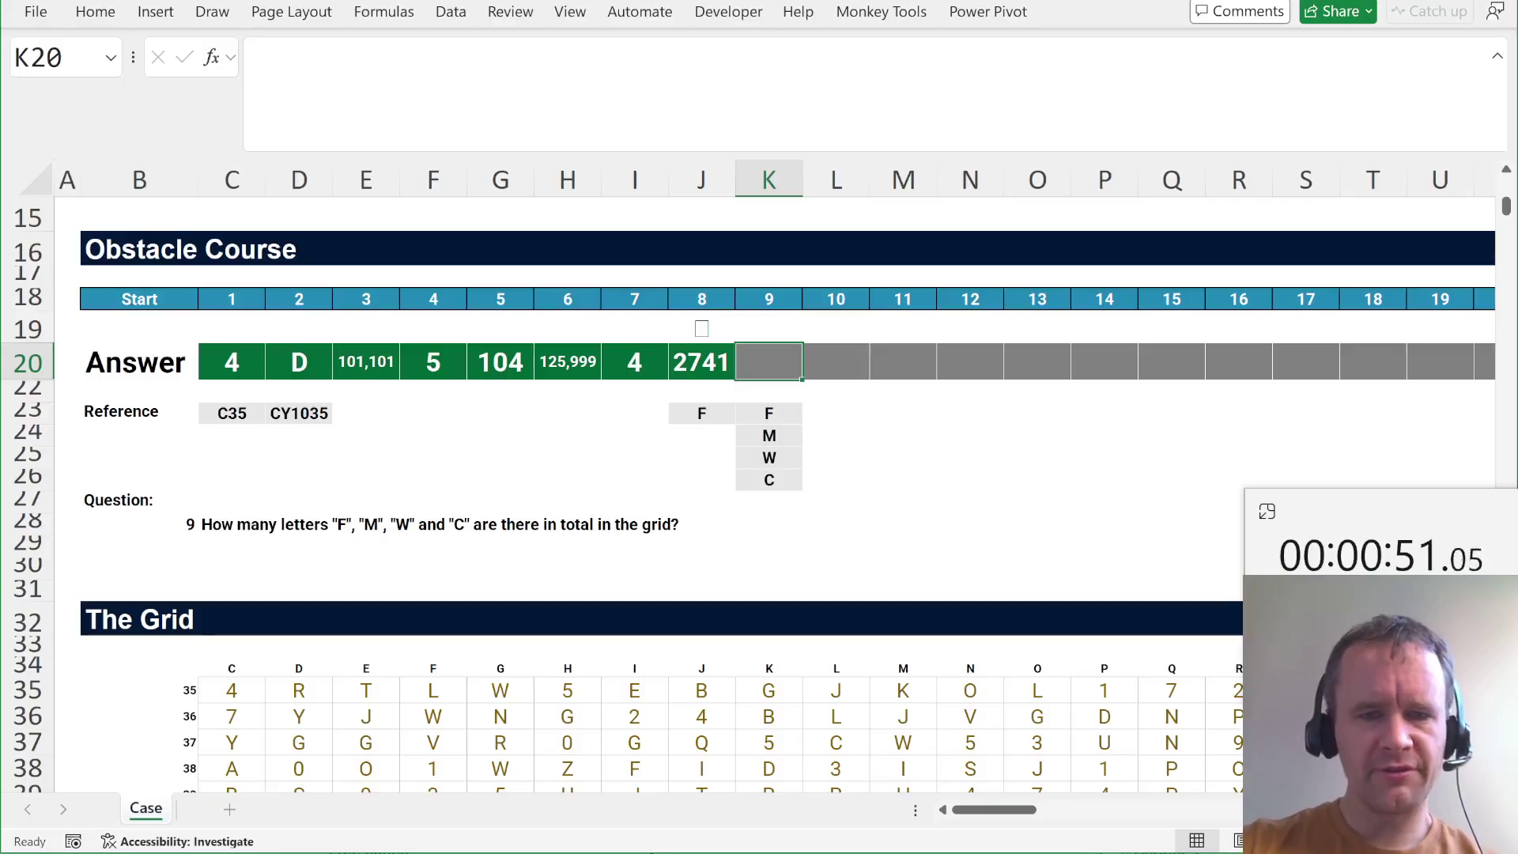
Count F, M, W and C together in K20 with =SUM(COUNTIFS(C35:CY1035,K23:K26)), giving 11,219.
{"action": "type", "text": "=sum"}
{"action": "key", "text": "Tab"}
{"action": "type", "text": "counti"}
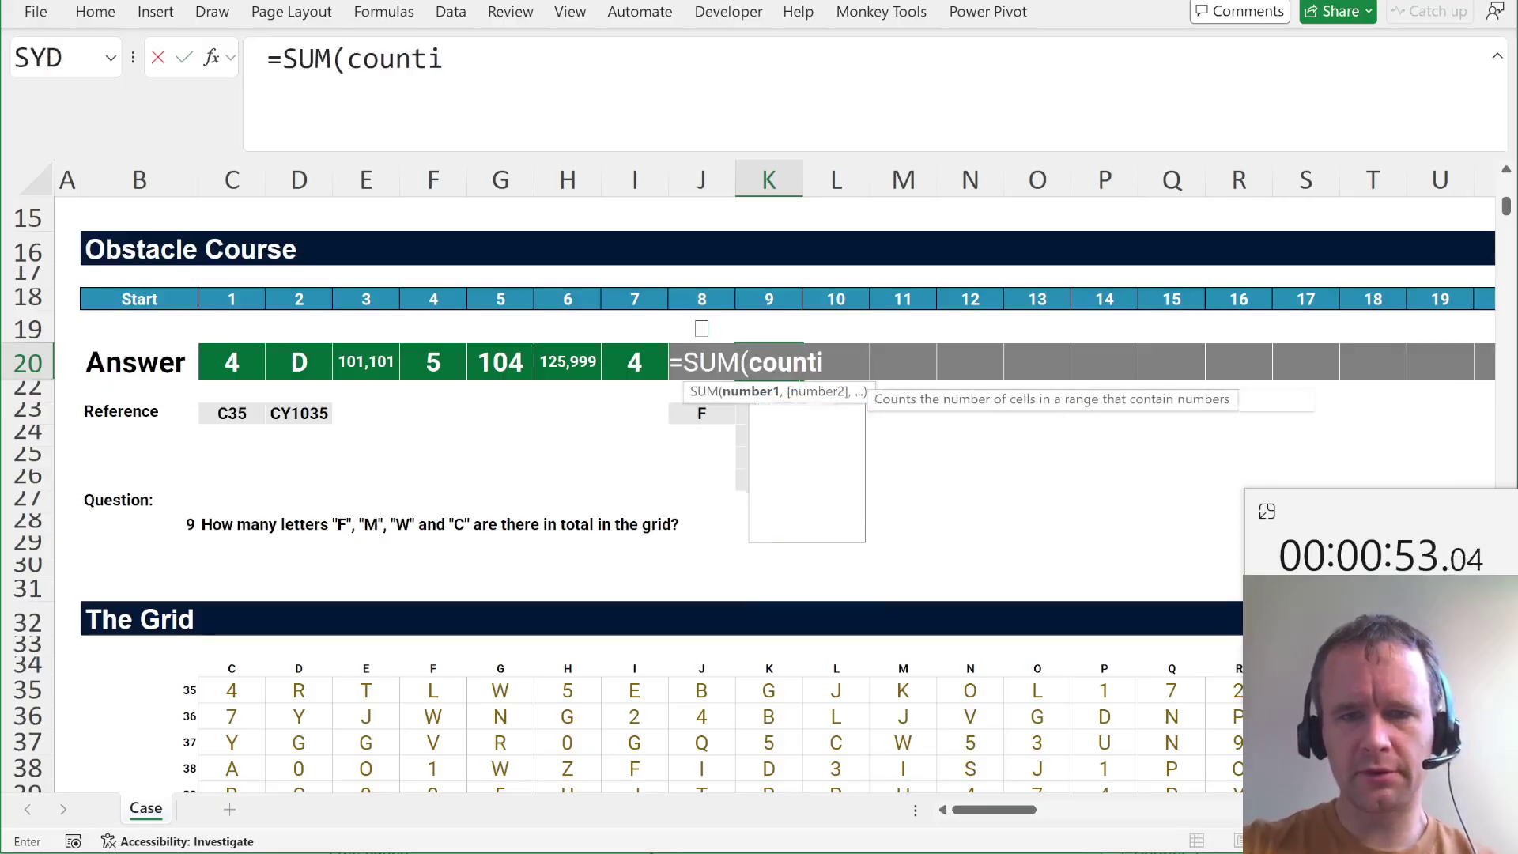
{"action": "type", "text": "fs"}
{"action": "key", "text": "Tab"}
{"action": "type", "text": "C35:CY1035"}
{"action": "type", "text": ","}
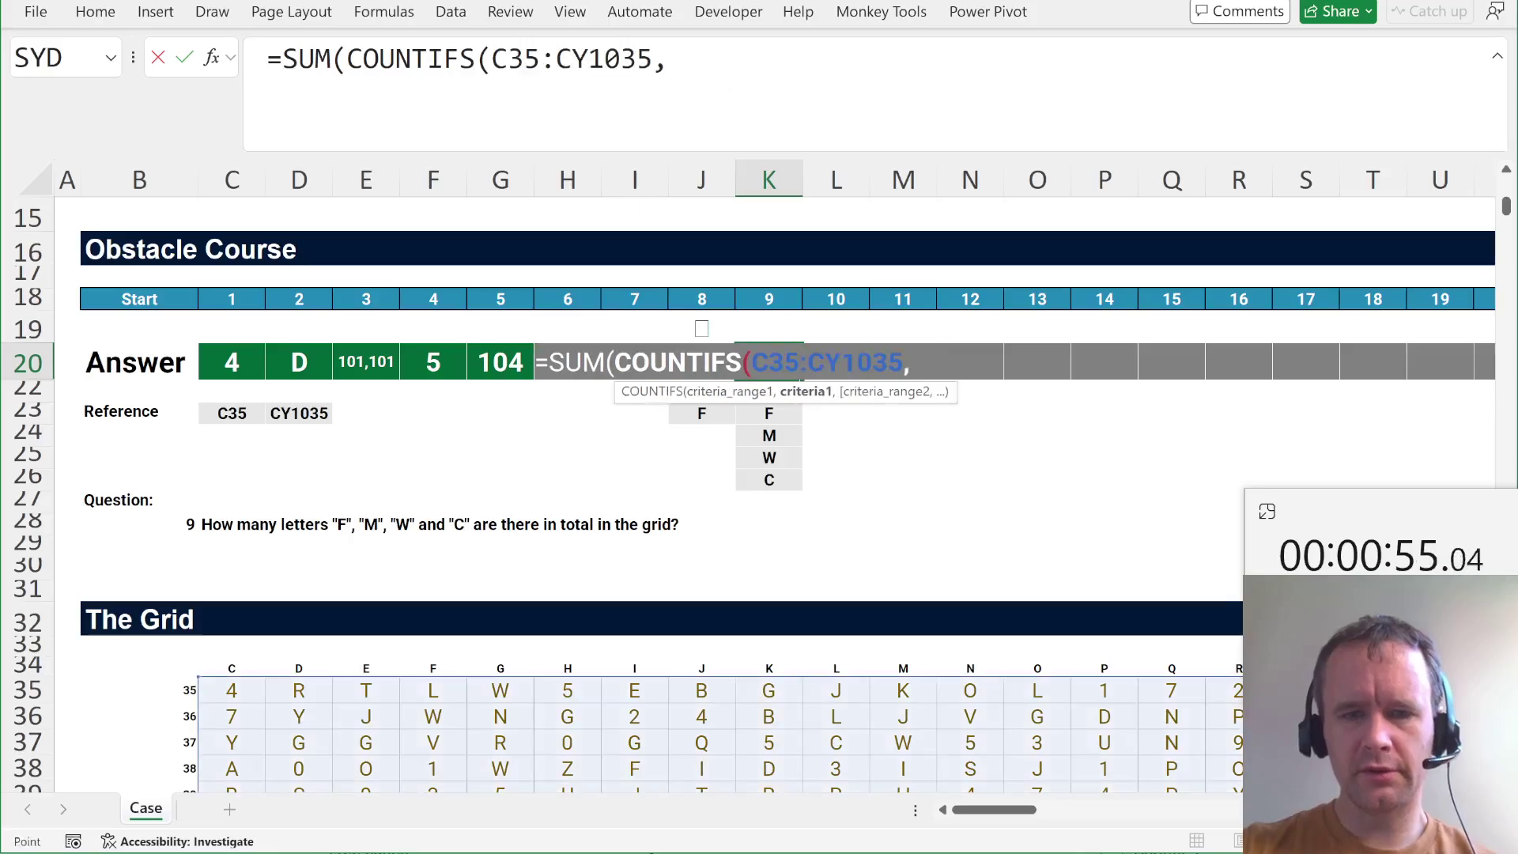
{"action": "left_click_drag", "start_coordinate": [768, 413], "coordinate": [769, 480]}
{"action": "type", "text": "))"}
{"action": "key", "text": "Return"}
{"action": "key", "text": "Up"}
{"action": "key", "text": "Right"}
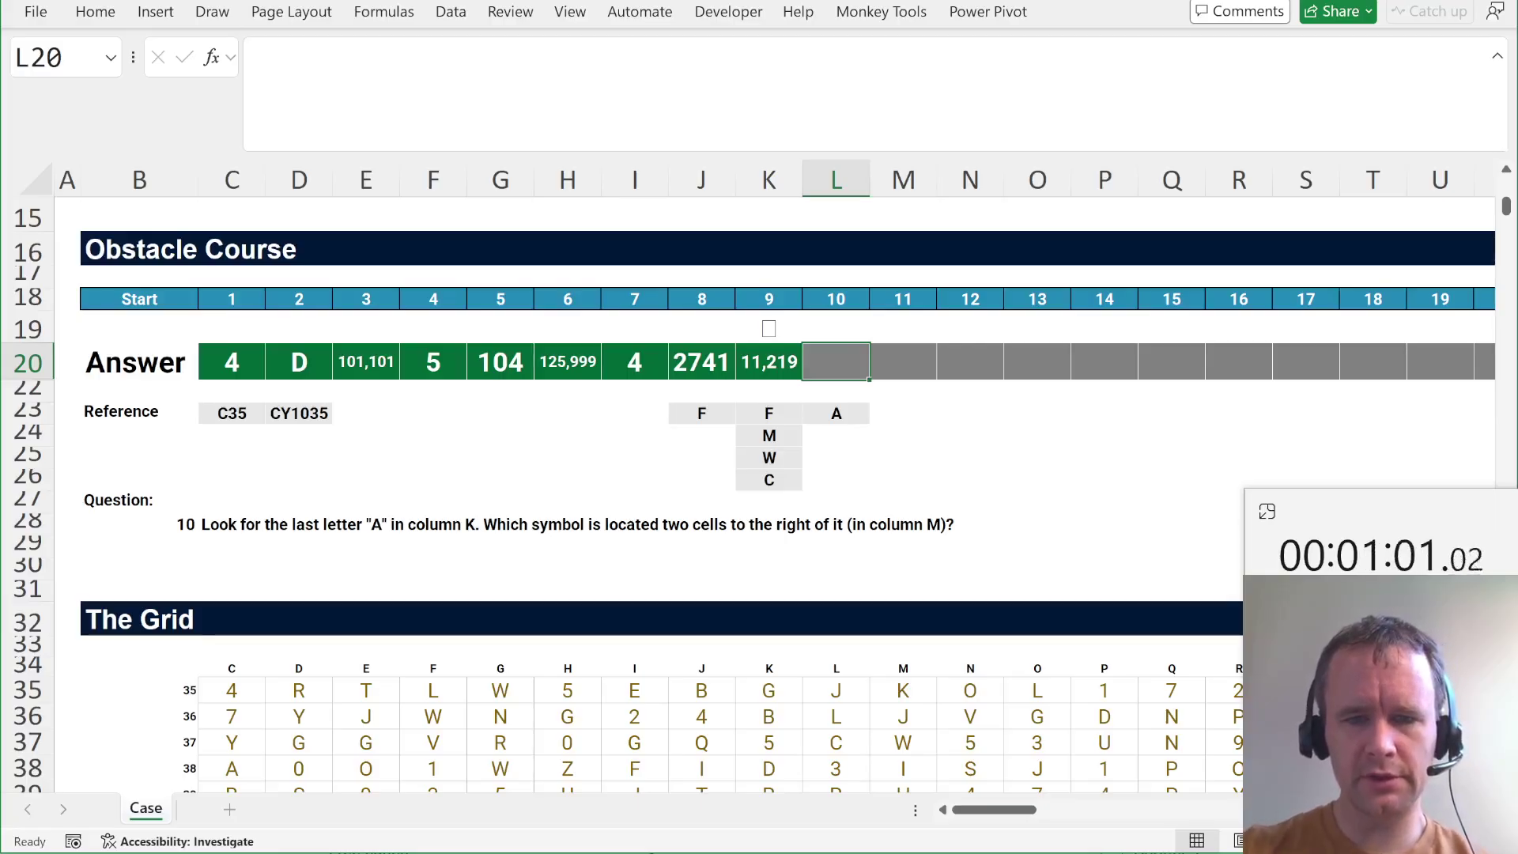
Start an XLOOKUP in L20 for the letter in L23, searching K35:K1035.
{"action": "type", "text": "=xl"}
{"action": "key", "text": "Tab"}
{"action": "key", "text": "Down"}
{"action": "key", "text": "Down"}
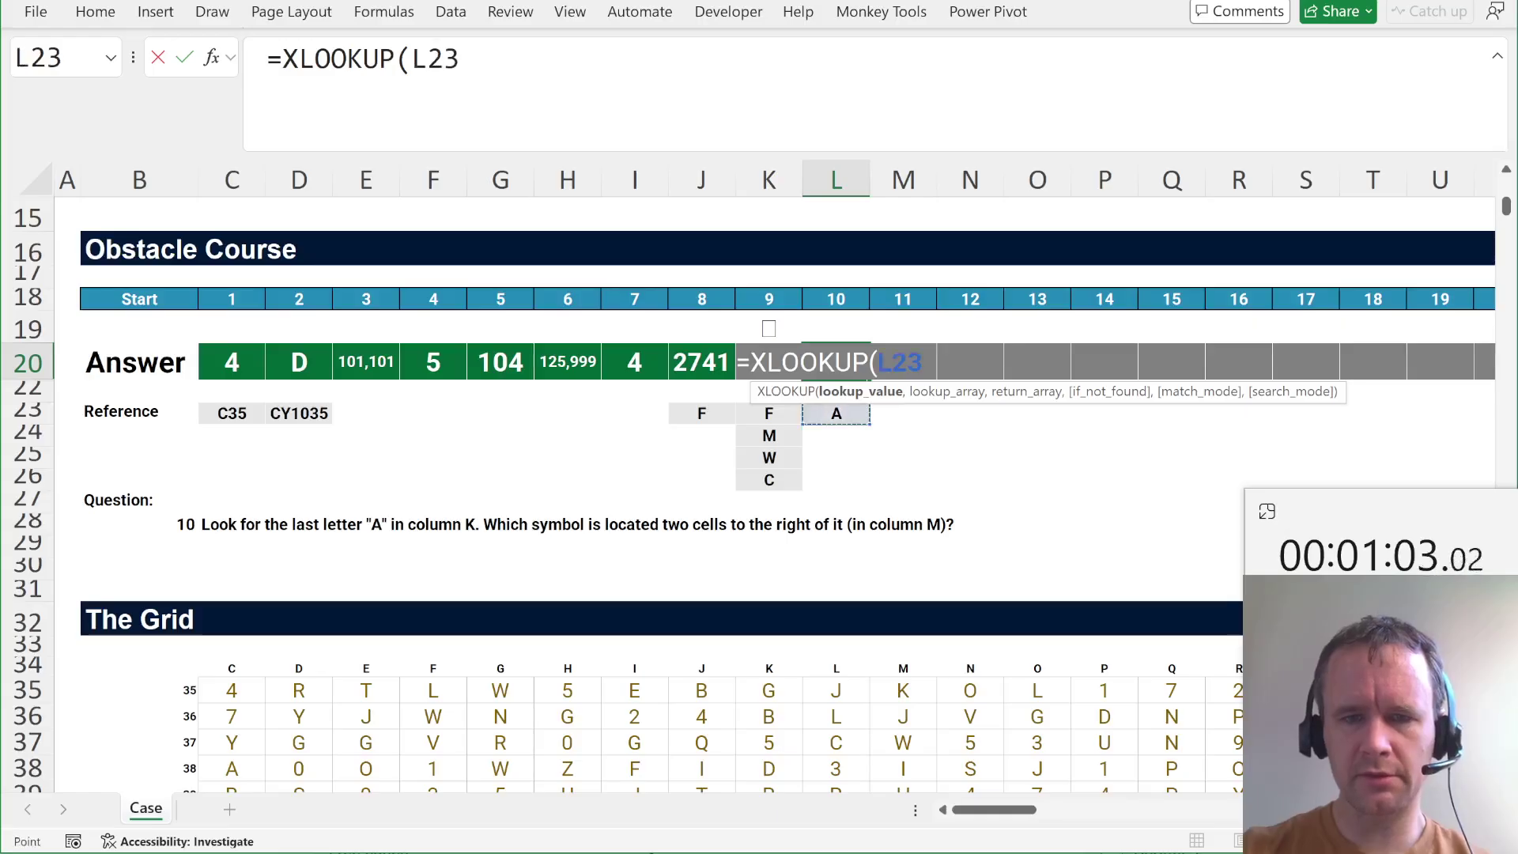
{"action": "type", "text": ","}
{"action": "key", "text": "Down"}
{"action": "key", "text": "Left"}
{"action": "key", "text": "Down"}
{"action": "key", "text": "Down"}
{"action": "key", "text": "ctrl+Down"}
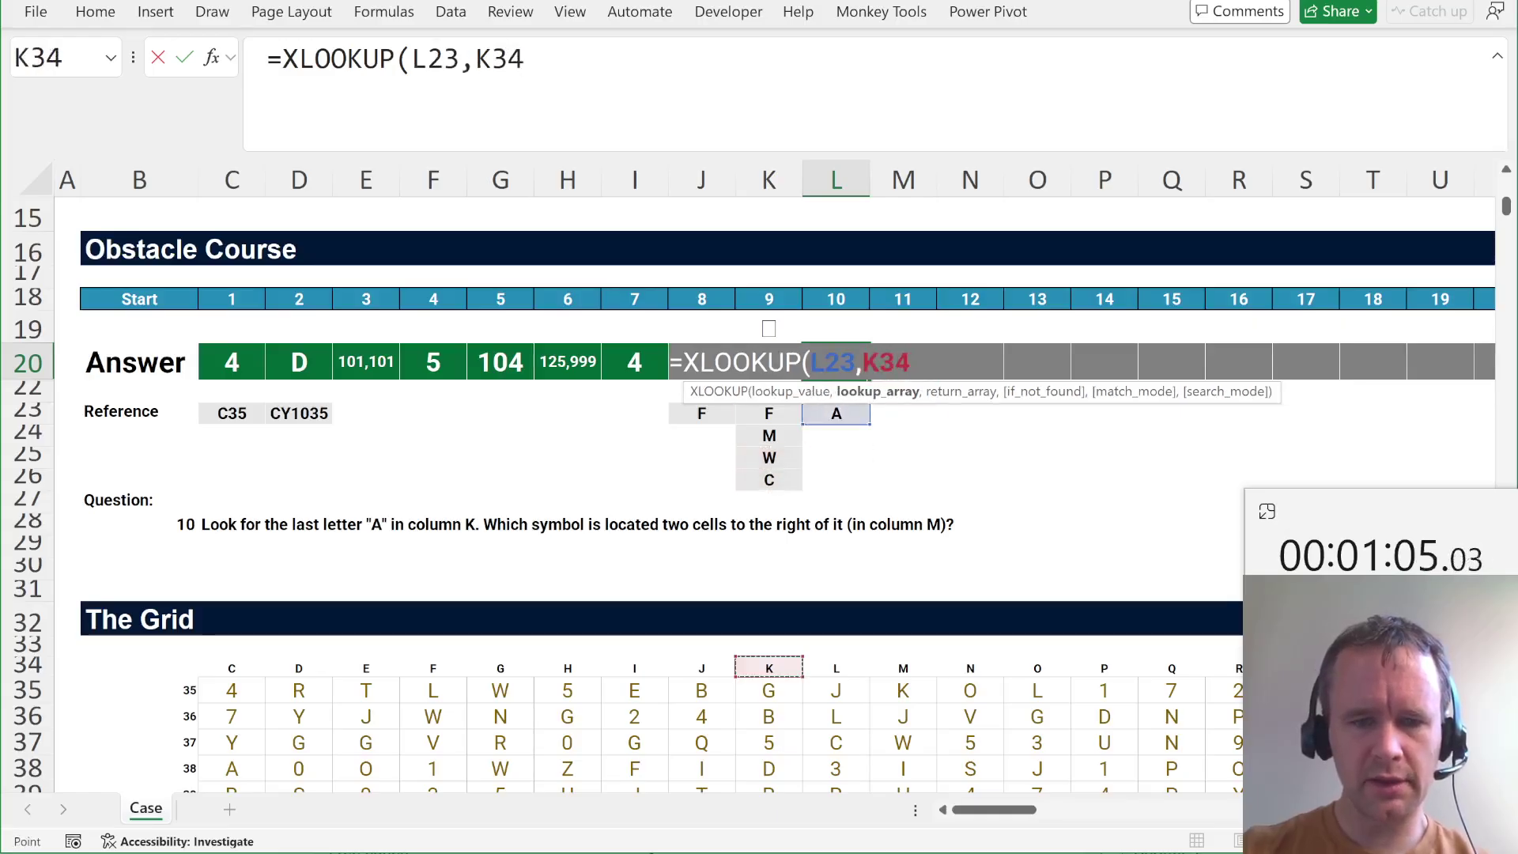
Complete the XLOOKUP returning from M35:M1035 with reverse search (-1), giving T.
{"action": "key", "text": "Down"}
{"action": "key", "text": "ctrl+shift+Down"}
{"action": "type", "text": ","}
{"action": "key", "text": "Down"}
{"action": "key", "text": "Down"}
{"action": "key", "text": "Right"}
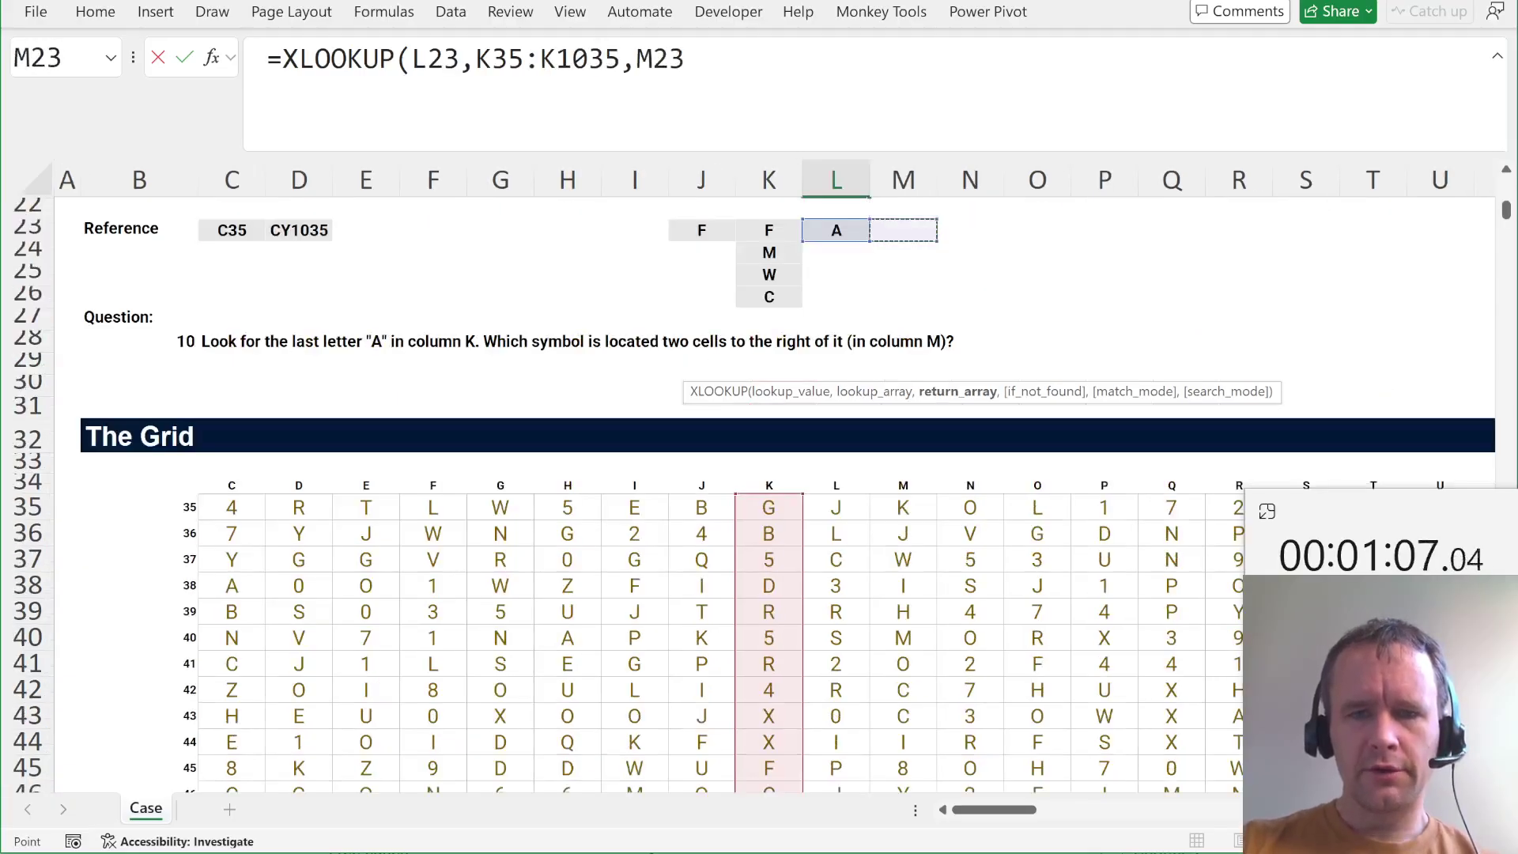
{"action": "key", "text": "ctrl+Down"}
{"action": "key", "text": "ctrl+Down"}
{"action": "key", "text": "ctrl+shift+Up"}
{"action": "key", "text": "shift+Down"}
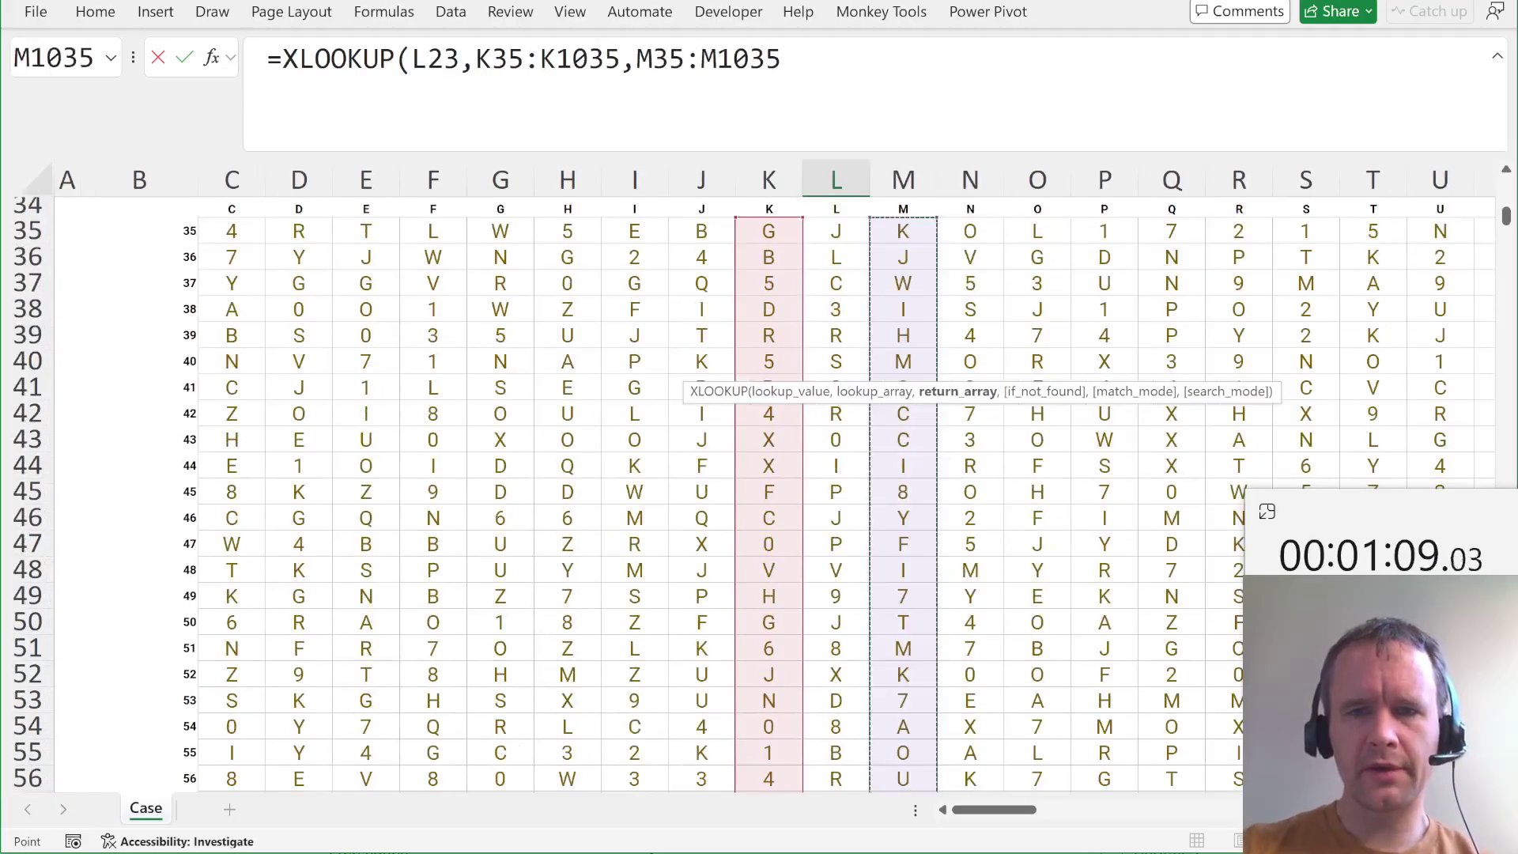
{"action": "type", "text": ",,"}
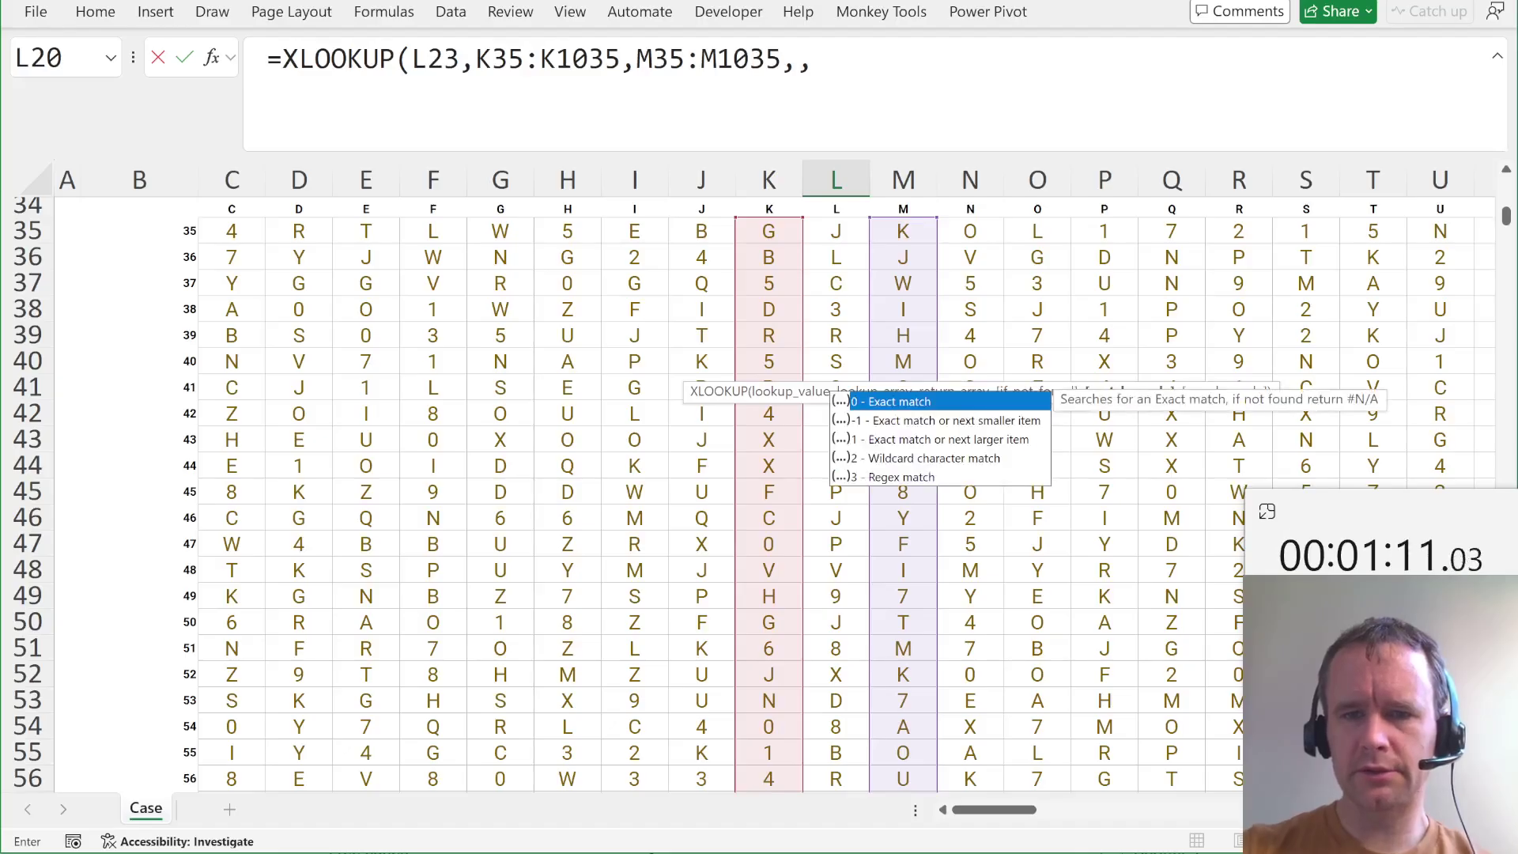
{"action": "type", "text": ",-1)"}
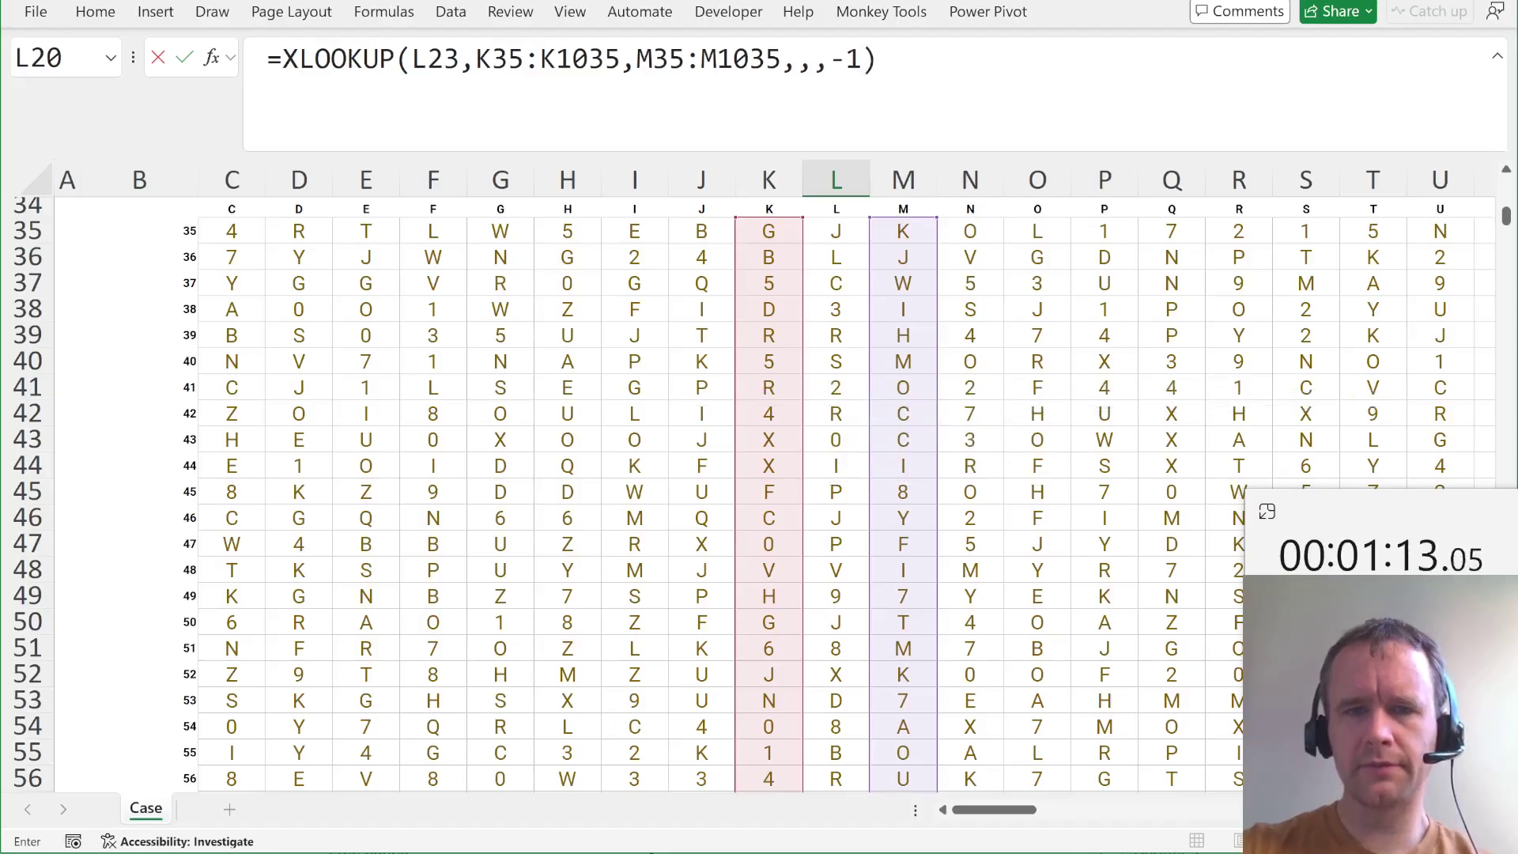
{"action": "key", "text": "Return"}
{"action": "key", "text": "Up"}
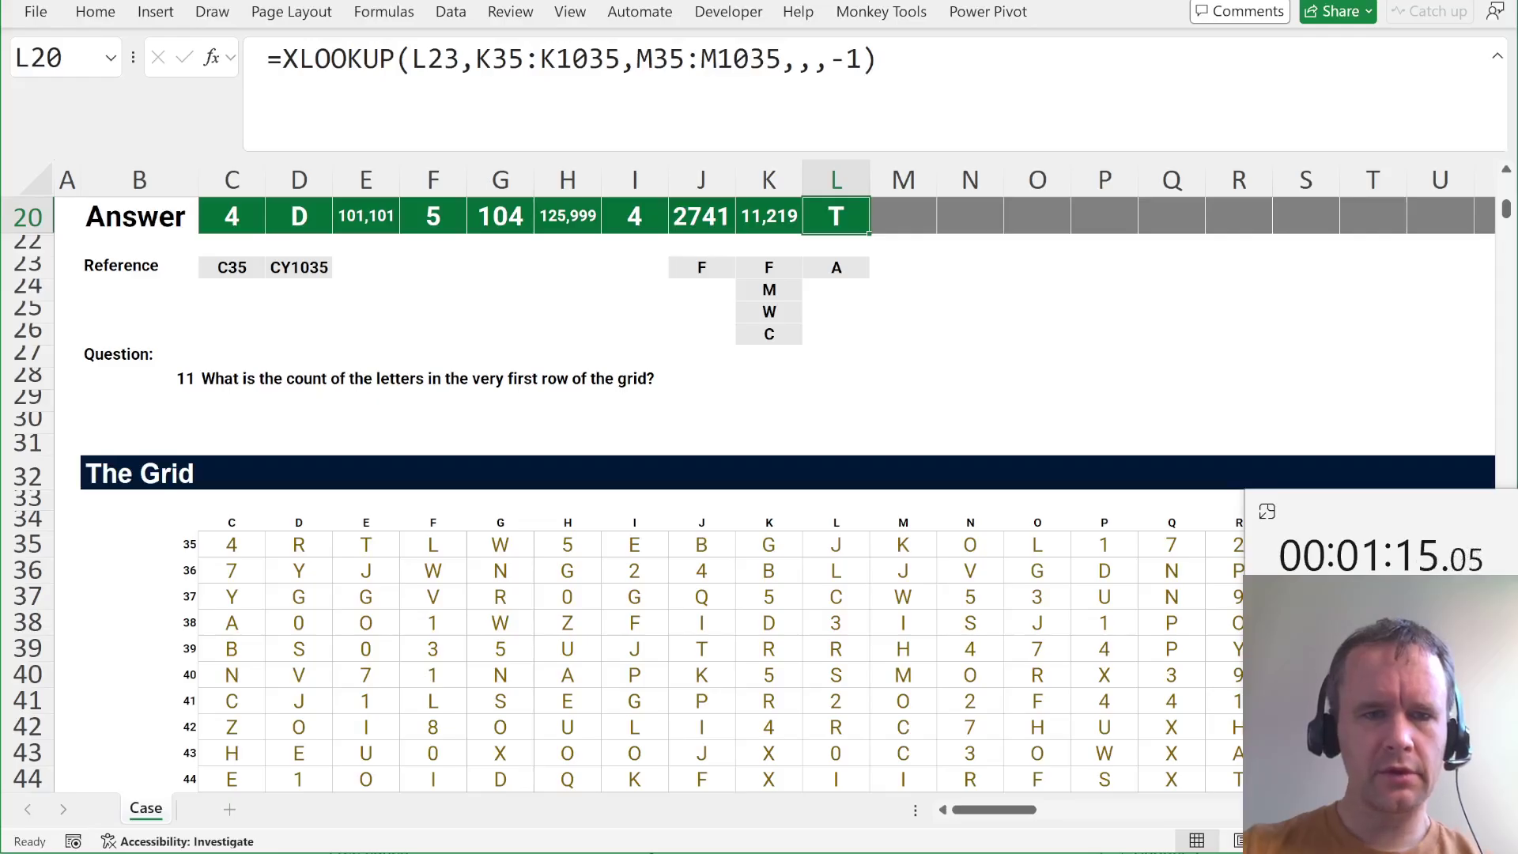
{"action": "key", "text": "Up"}
{"action": "key", "text": "Down"}
{"action": "key", "text": "Right"}
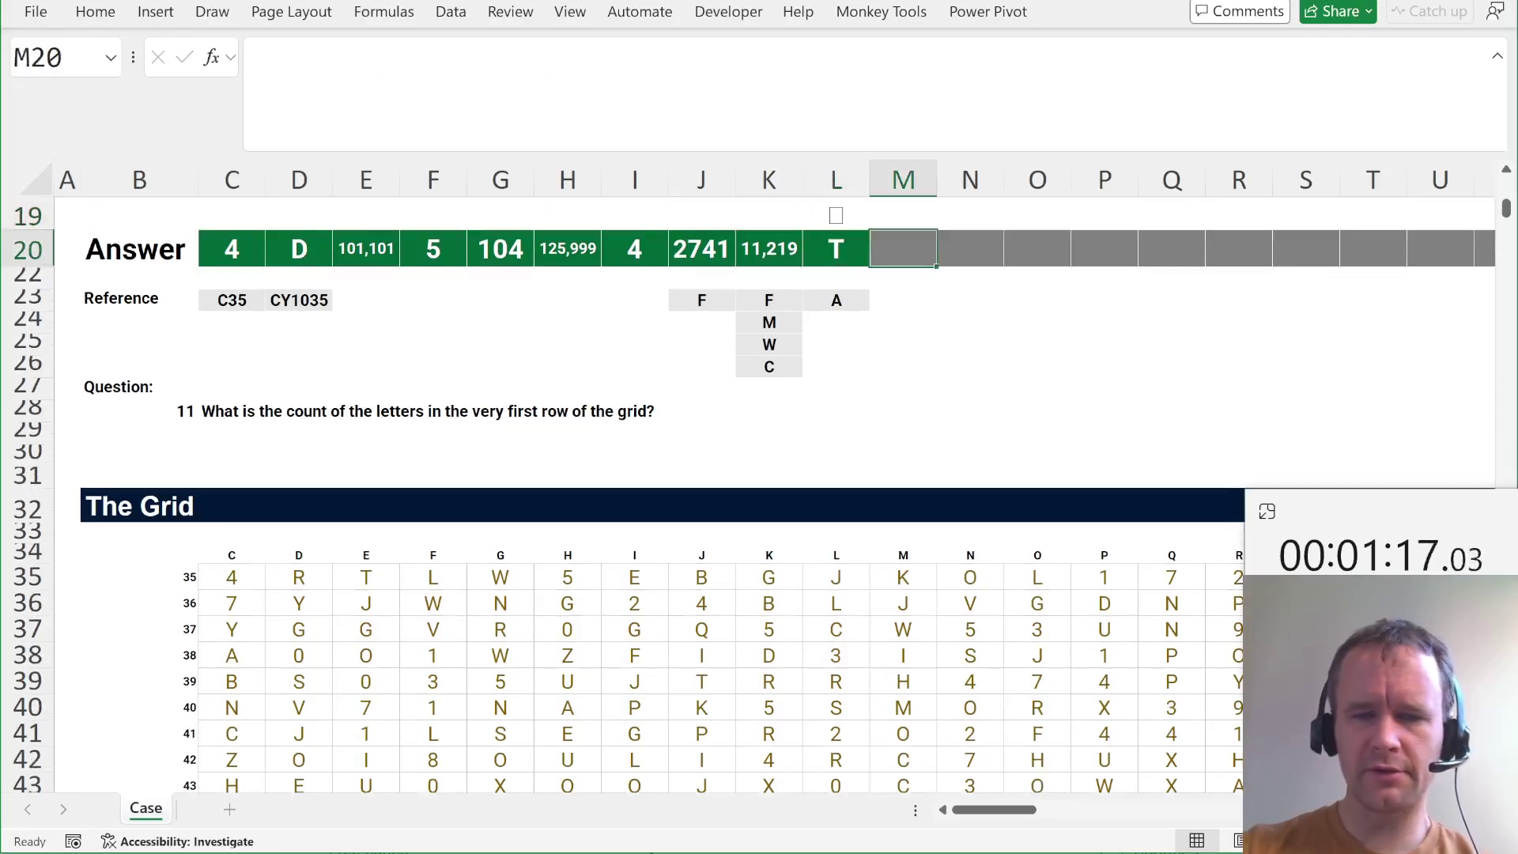
Enter =SUM(--ISTEXT(TAKE(C35:CY1035,1))) in M20 to count the first row's 75 letters.
{"action": "type", "text": "="}
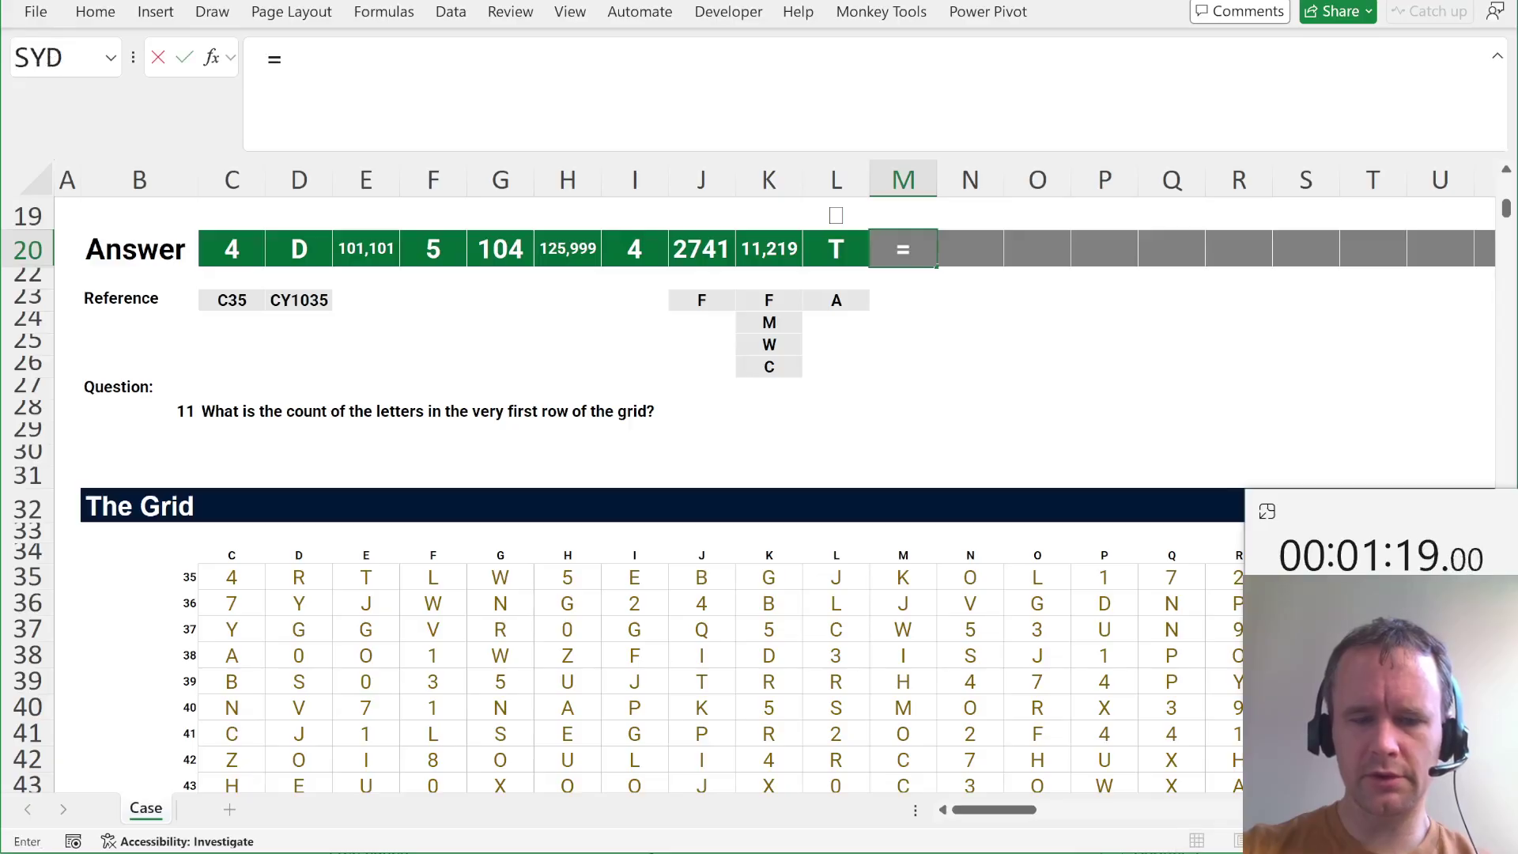
{"action": "type", "text": "SUM(--istext("}
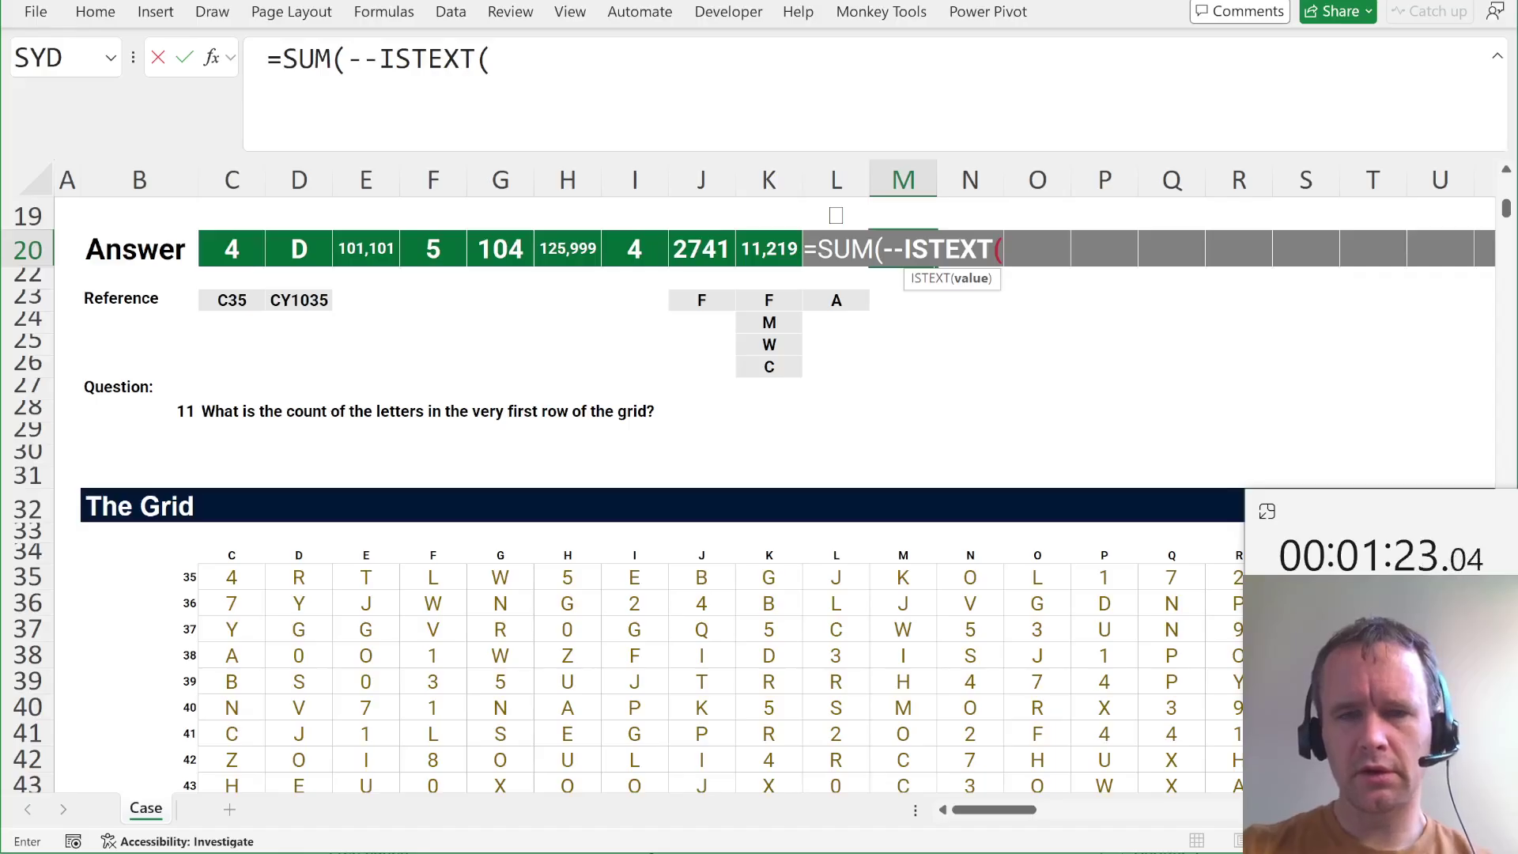
{"action": "type", "text": "take(C35:CY1035,1"}
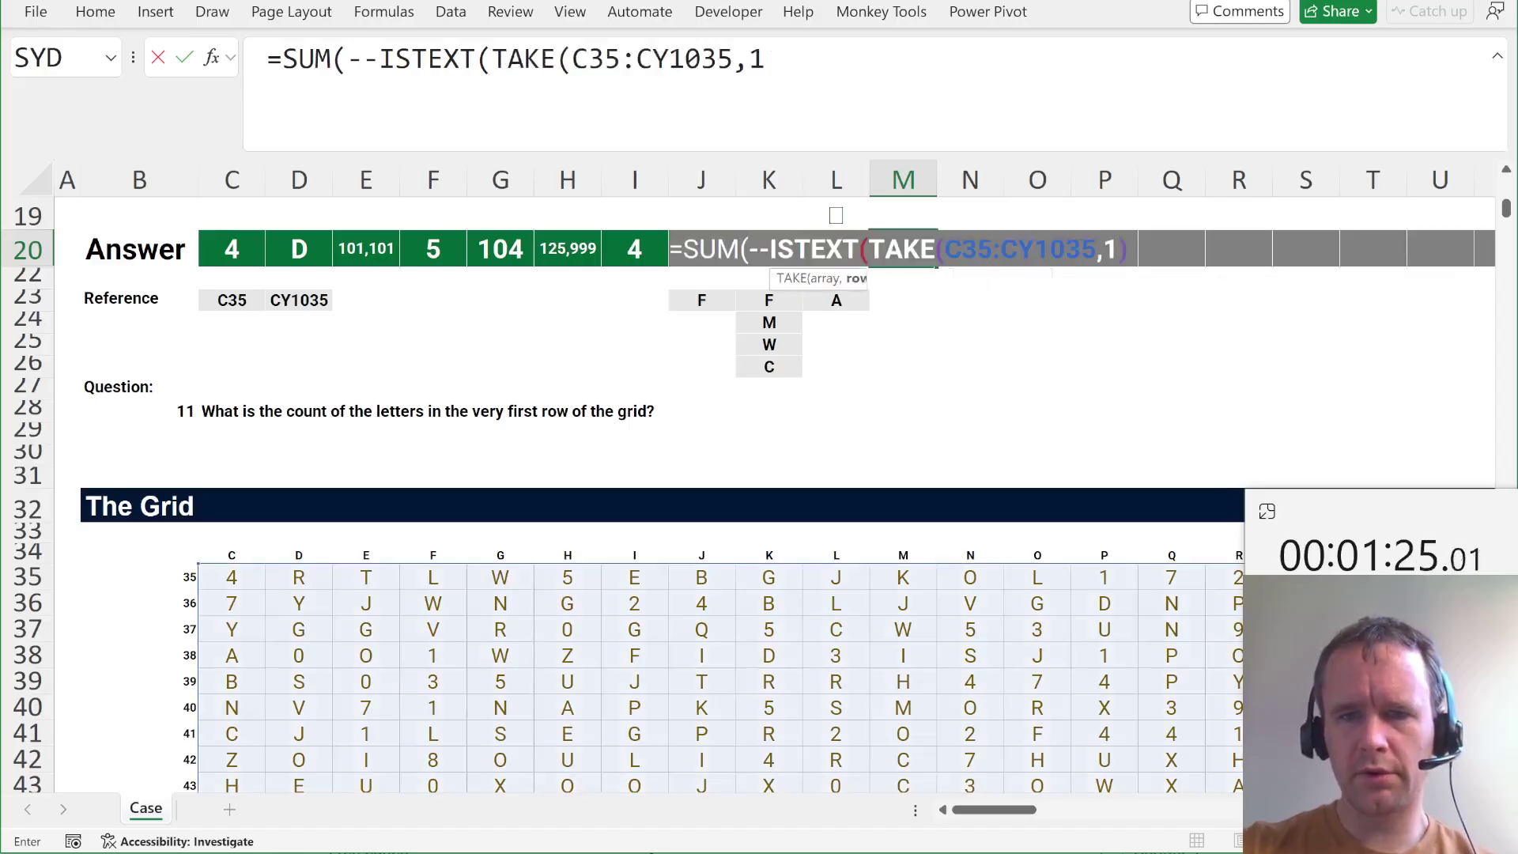
{"action": "type", "text": "))"}
{"action": "key", "text": "Return"}
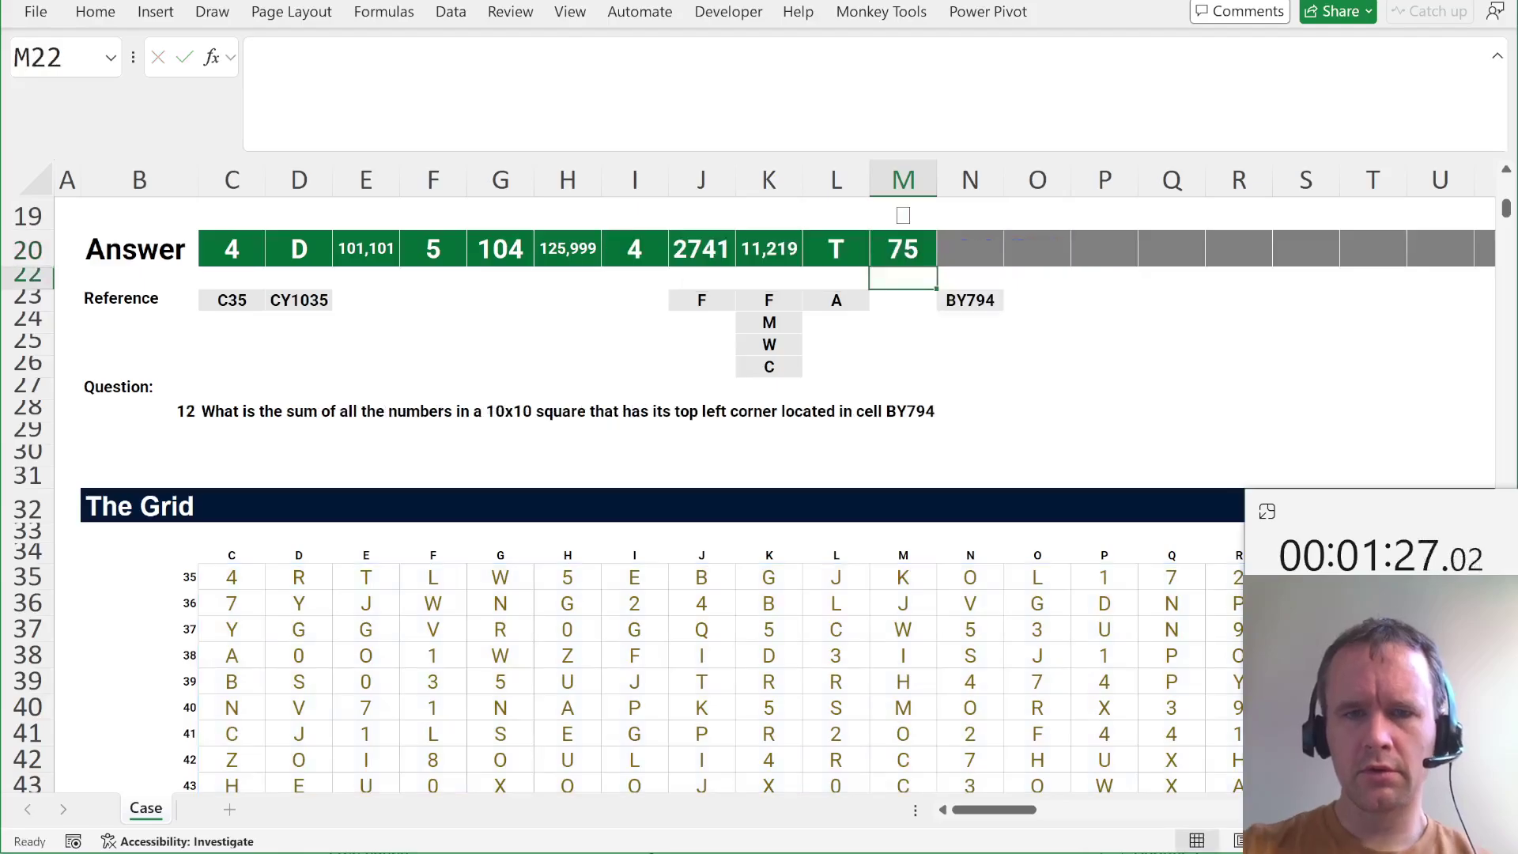
Sum the 10x10 square from BY794 in N20 with =SUM(OFFSET(INDIRECT(N23),,,10,10)), giving 107.
{"action": "key", "text": "Up"}
{"action": "key", "text": "Right"}
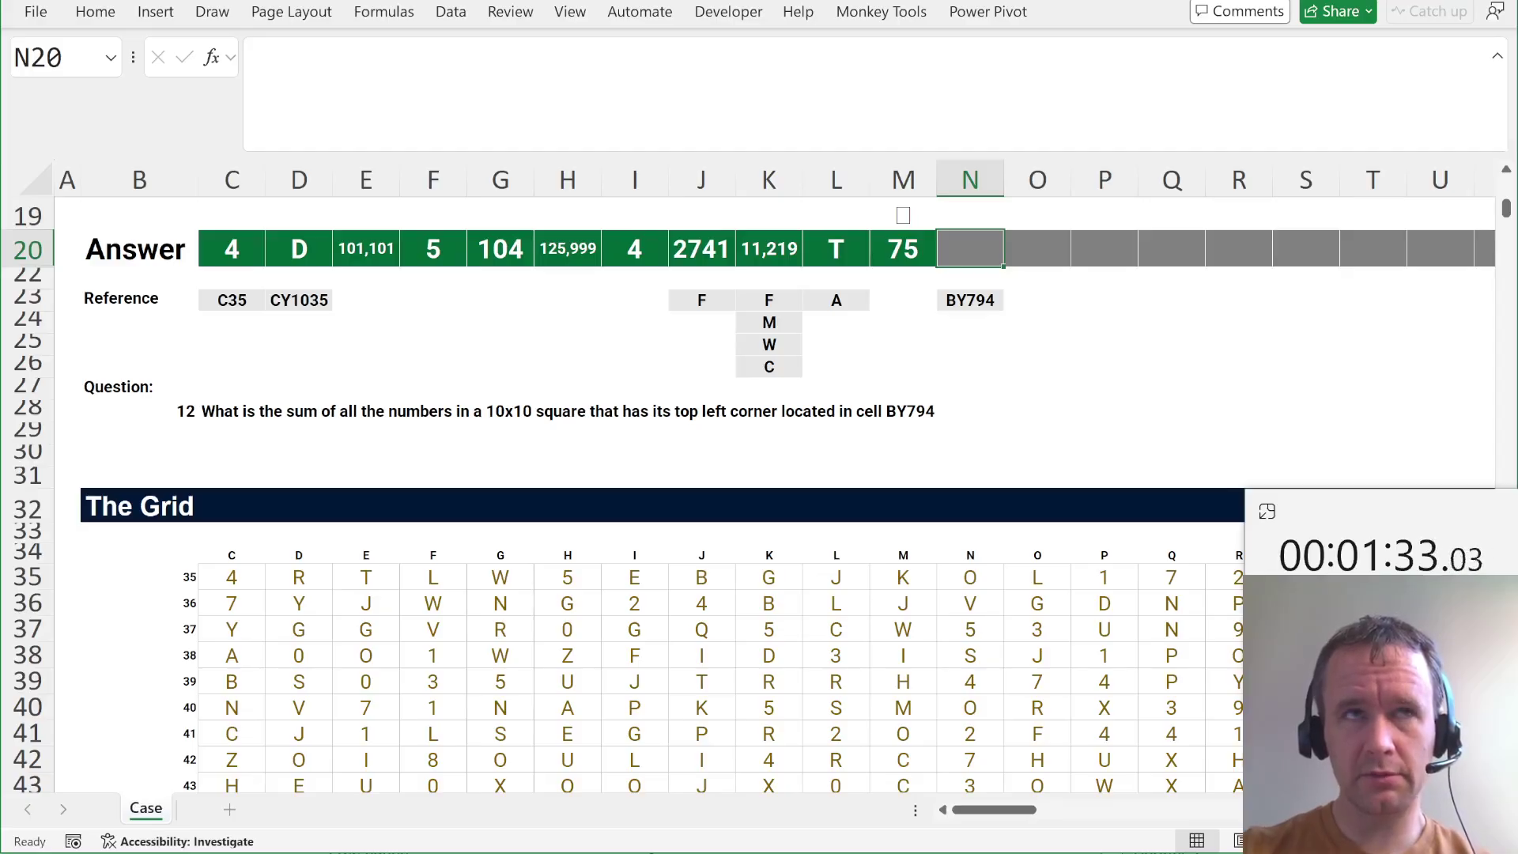
{"action": "type", "text": "=SUM("}
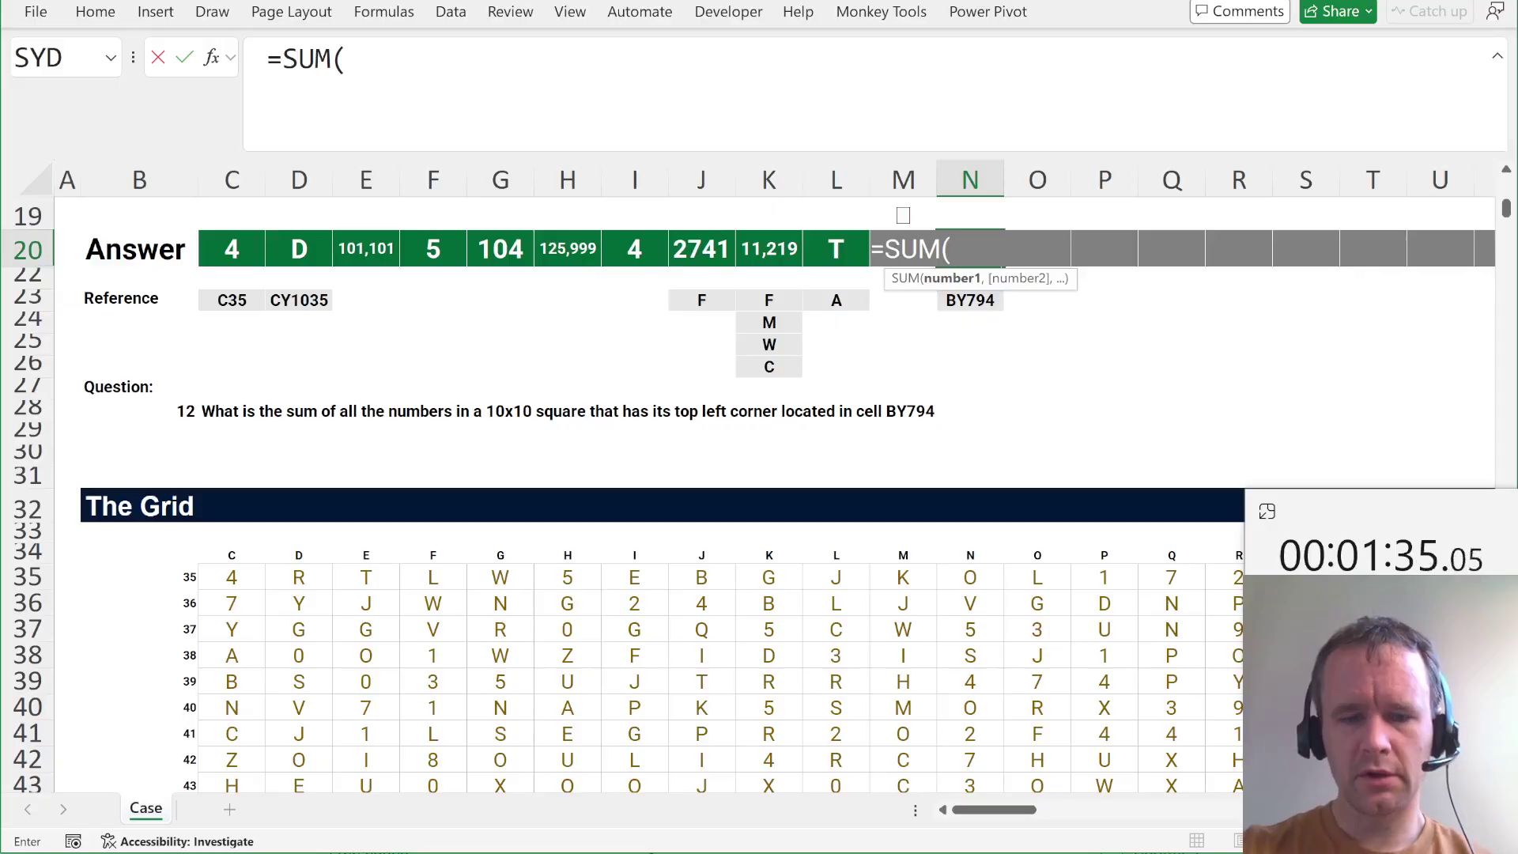
{"action": "type", "text": "off"}
{"action": "key", "text": "Tab"}
{"action": "type", "text": "ind"}
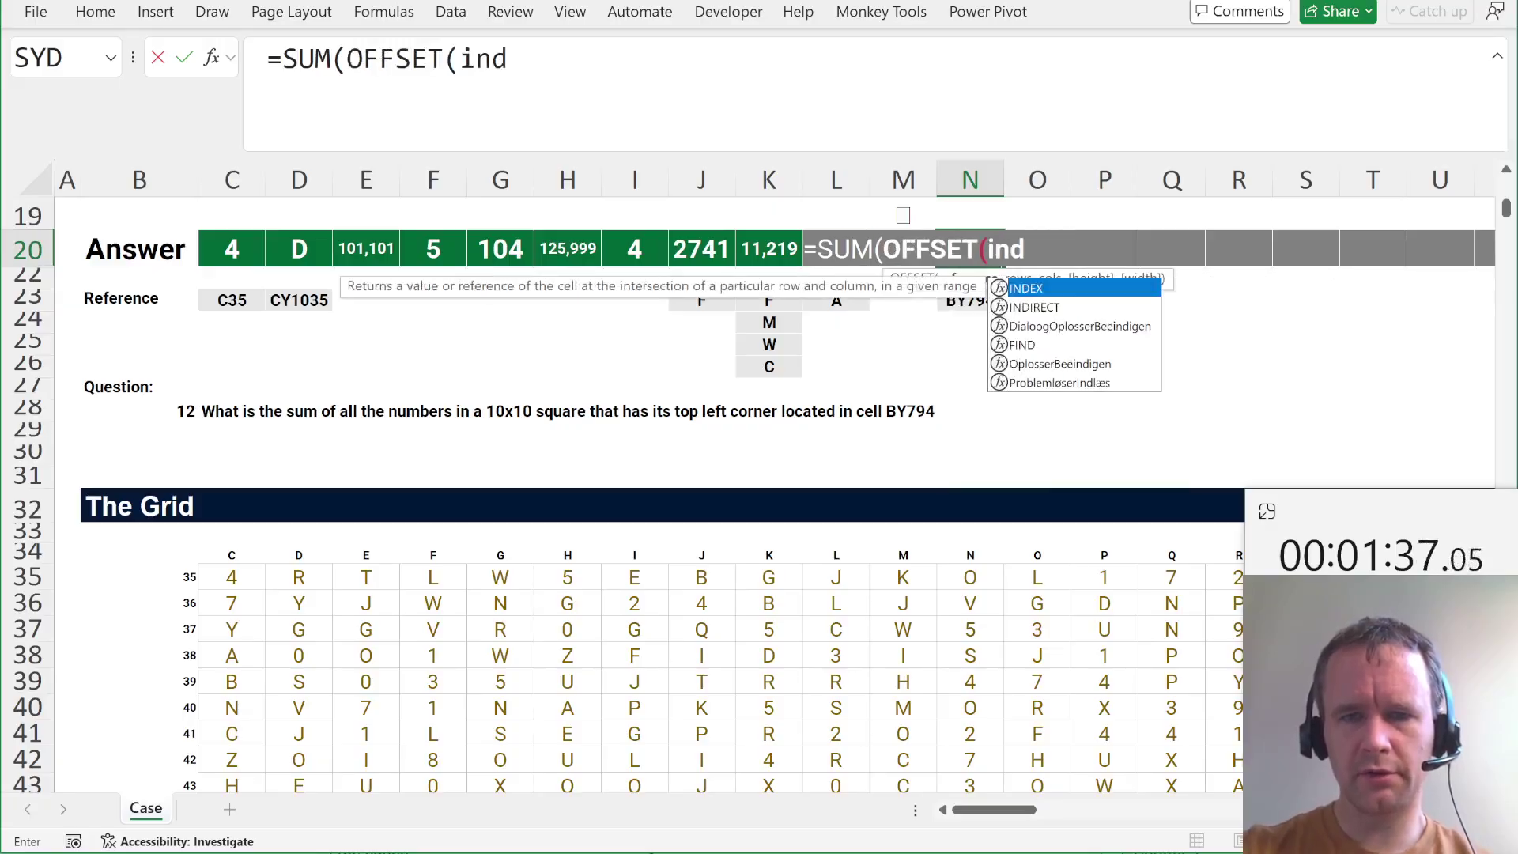
{"action": "key", "text": "Down"}
{"action": "key", "text": "Tab"}
{"action": "left_click", "coordinate": [971, 300]}
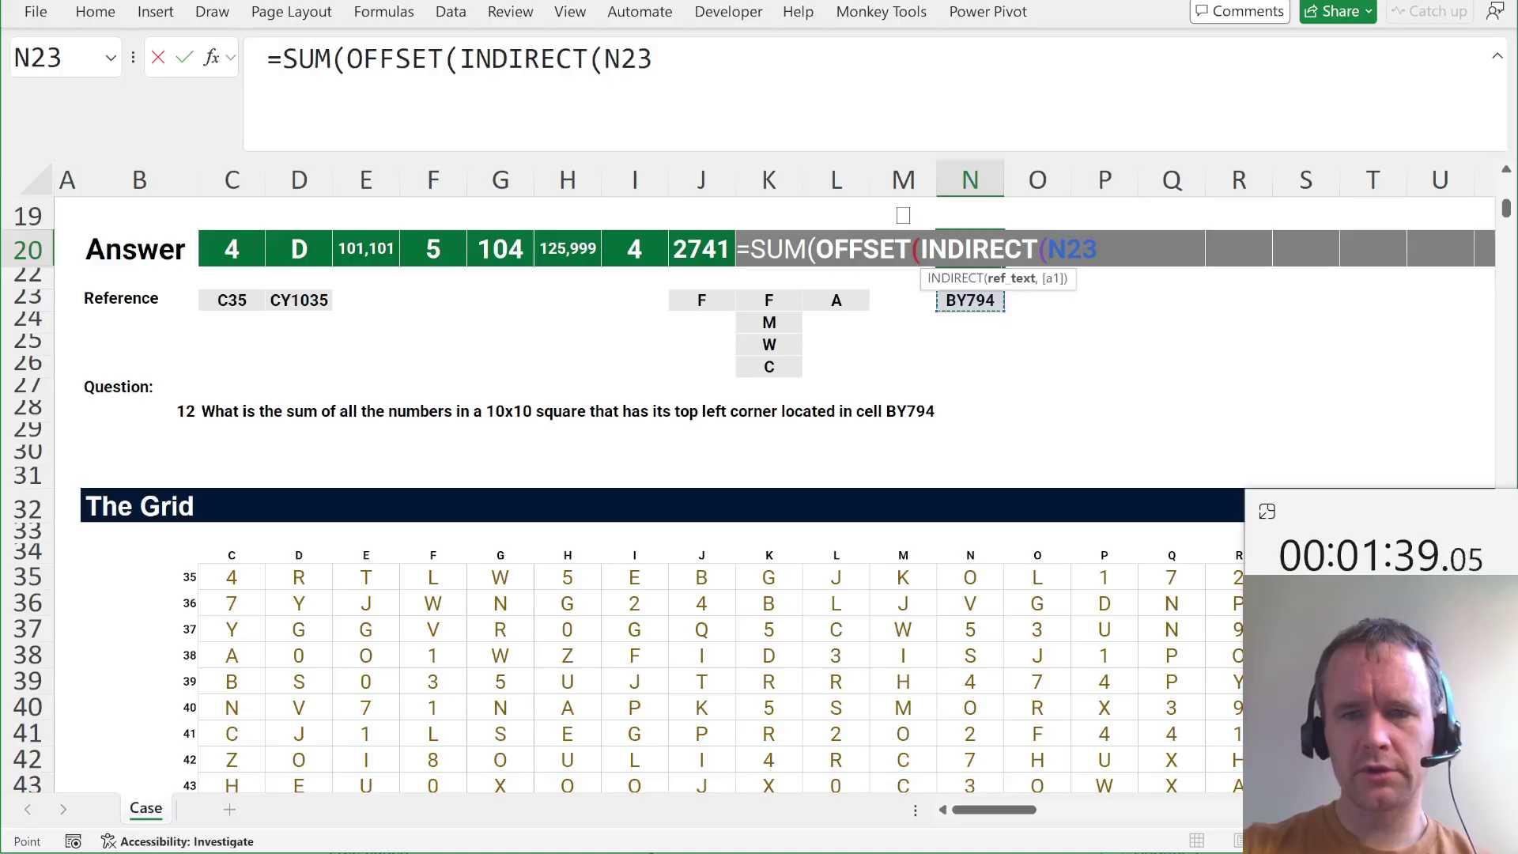
{"action": "type", "text": "),,"}
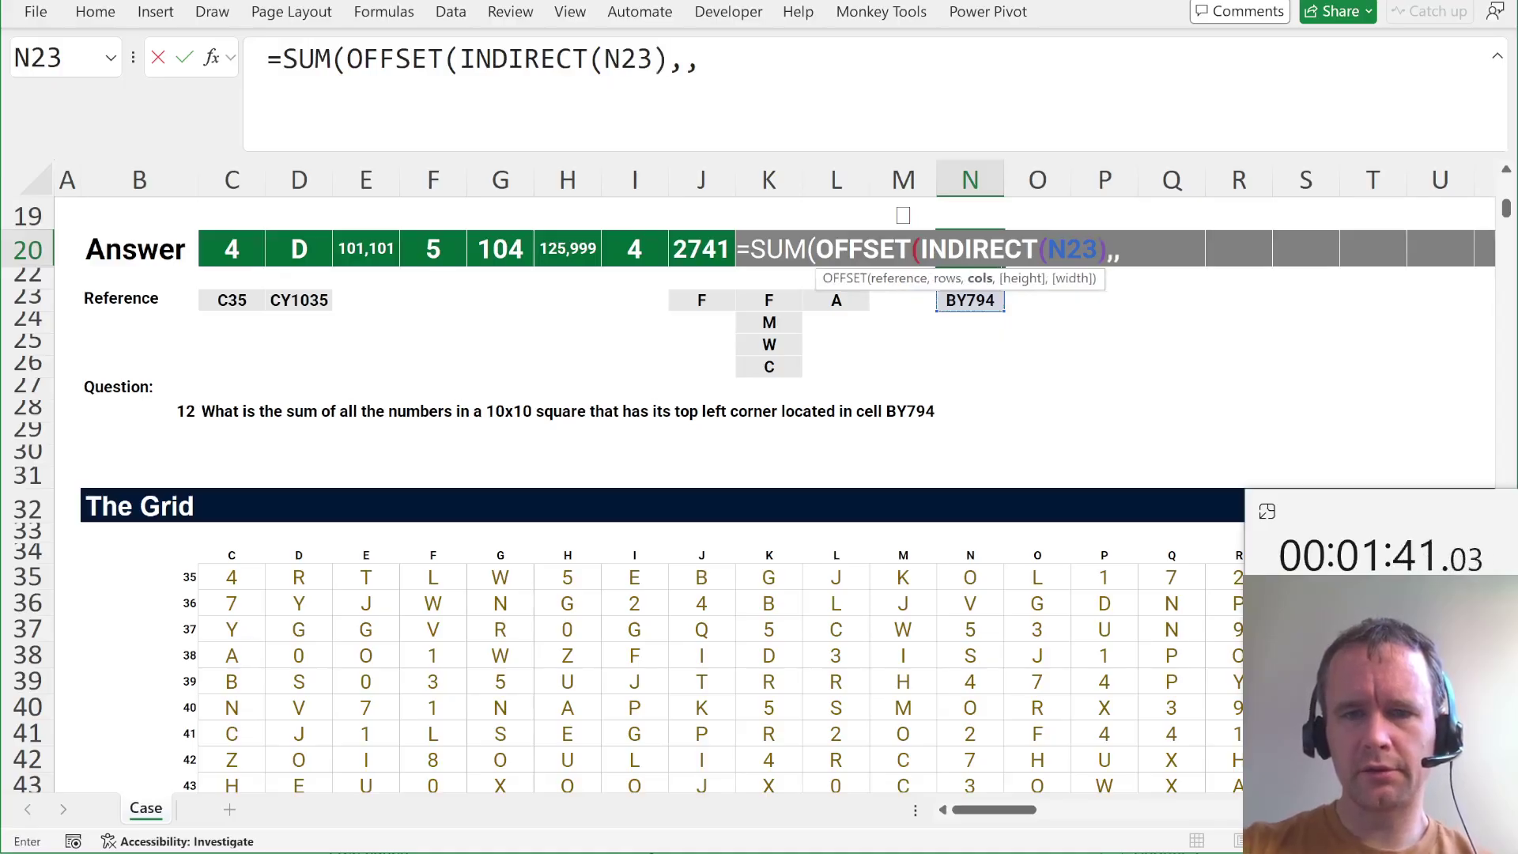
{"action": "type", "text": ",10,10)"}
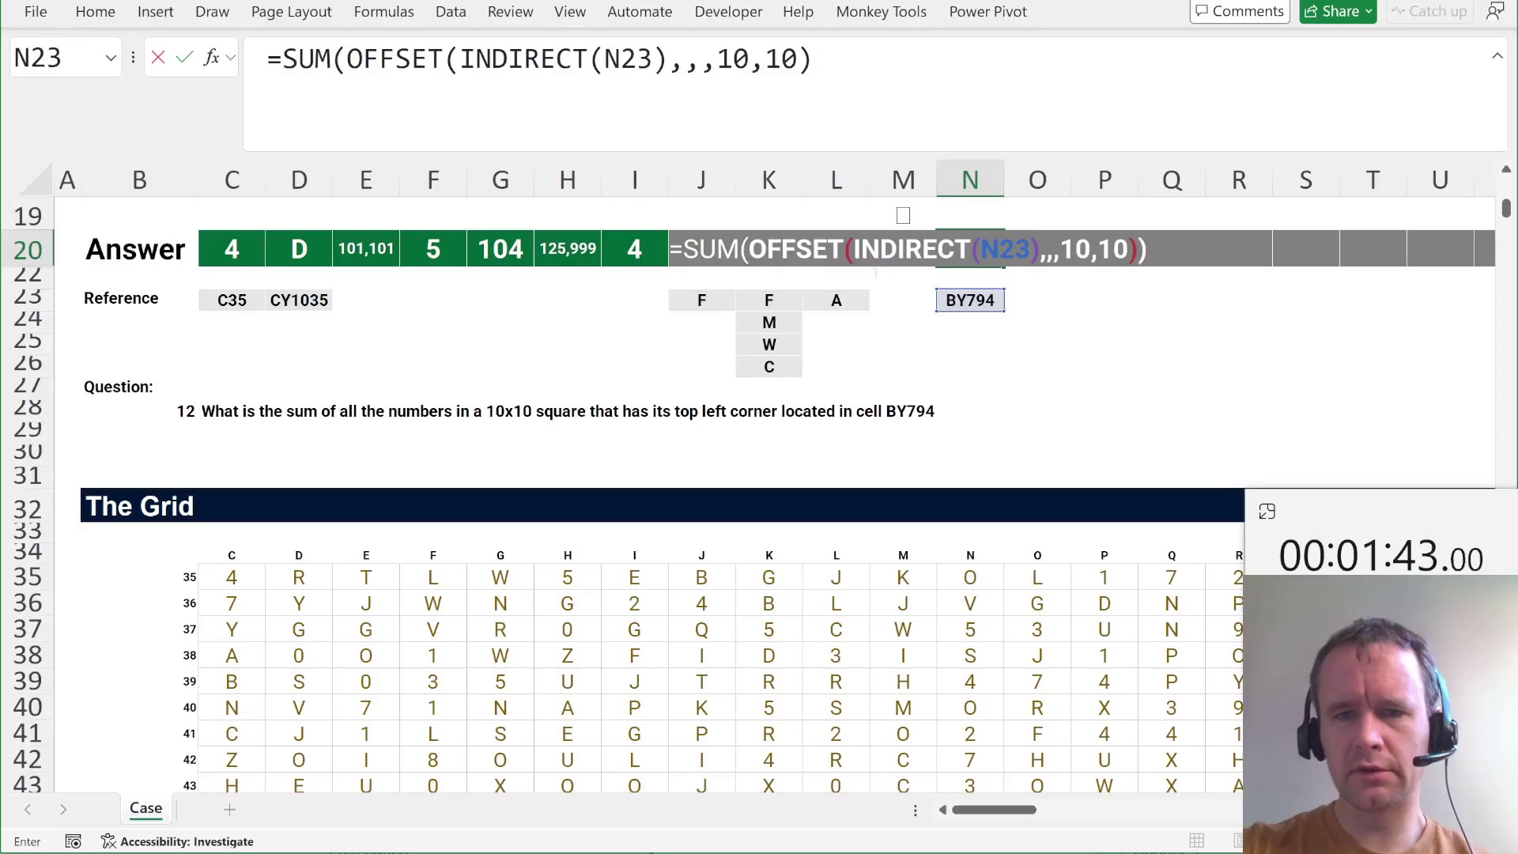
{"action": "type", "text": ")"}
{"action": "key", "text": "Return"}
Copy that formula into O20 and change the size to 100x100, giving 12,603.
{"action": "left_click", "coordinate": [1038, 249]}
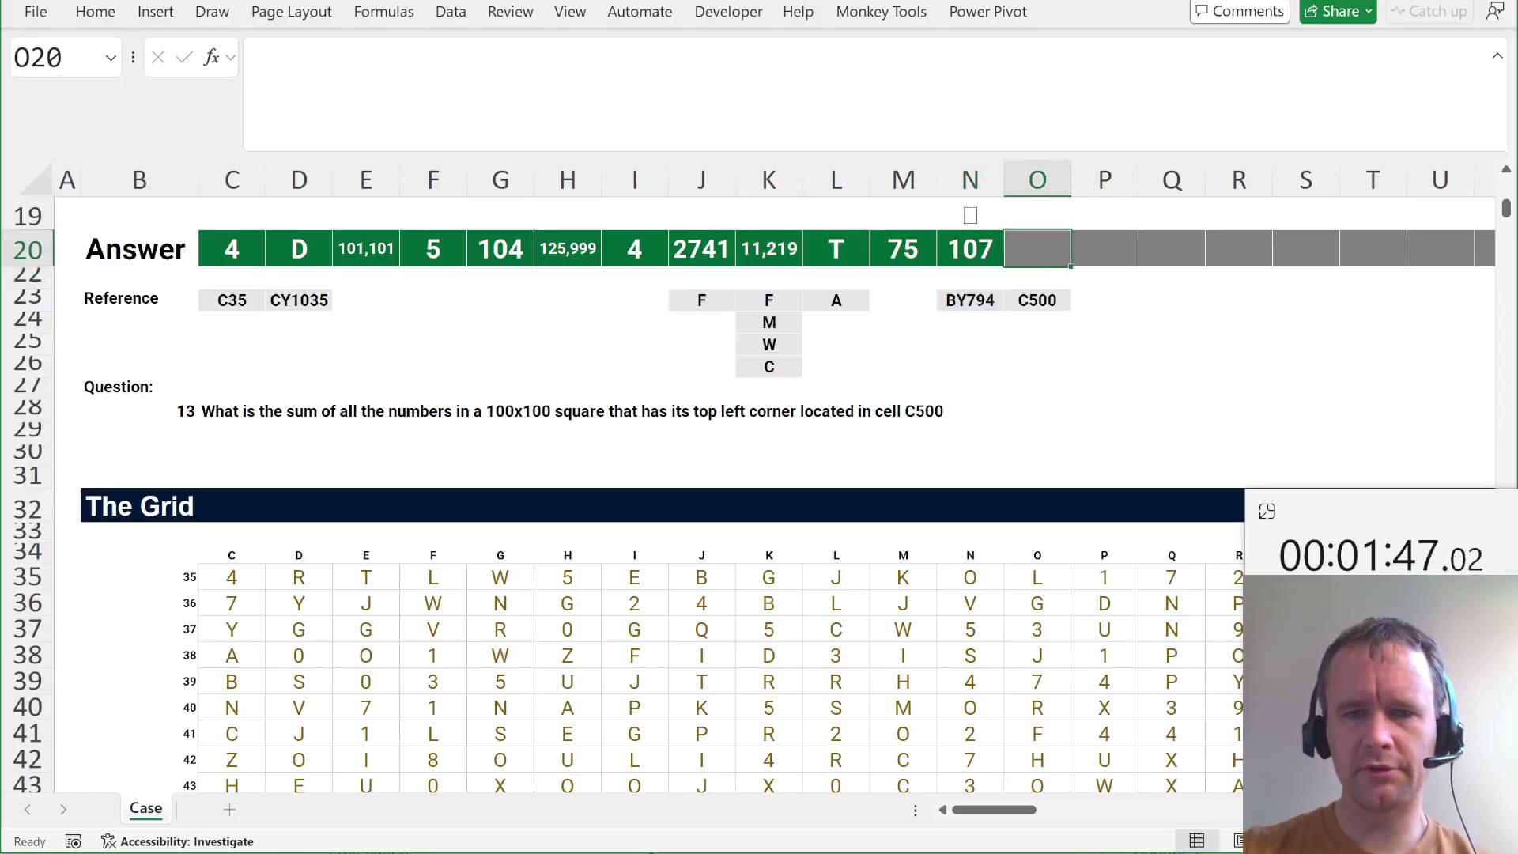
{"action": "key", "text": "ctrl+r"}
{"action": "key", "text": "F2"}
{"action": "key", "text": "Left"}
{"action": "key", "text": "Left"}
{"action": "key", "text": "Left"}
{"action": "key", "text": "Left"}
{"action": "key", "text": "Left"}
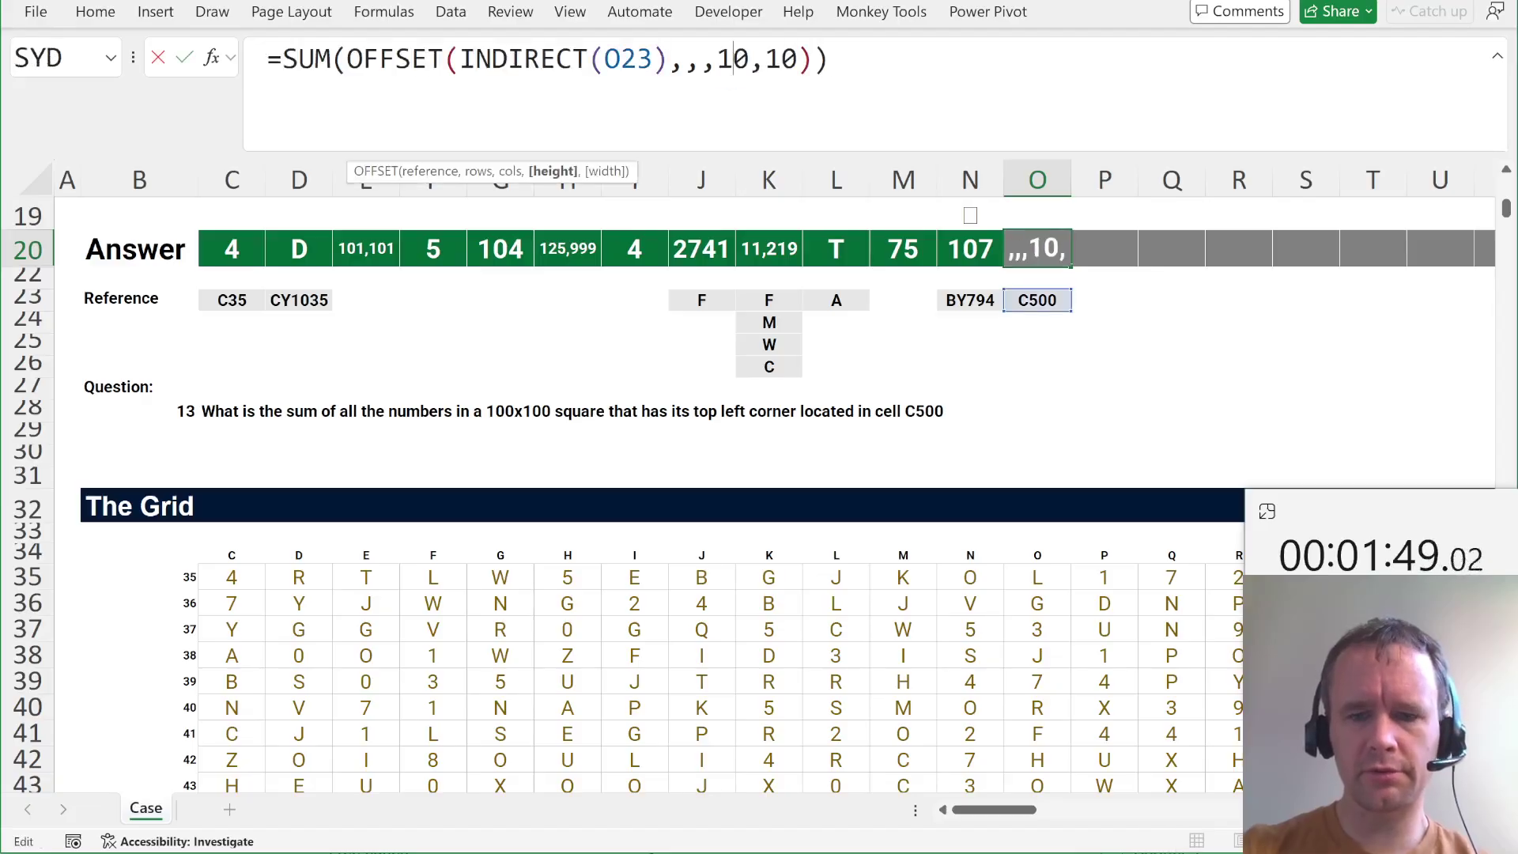
{"action": "type", "text": "0"}
{"action": "key", "text": "Right"}
{"action": "key", "text": "Right"}
{"action": "key", "text": "Right"}
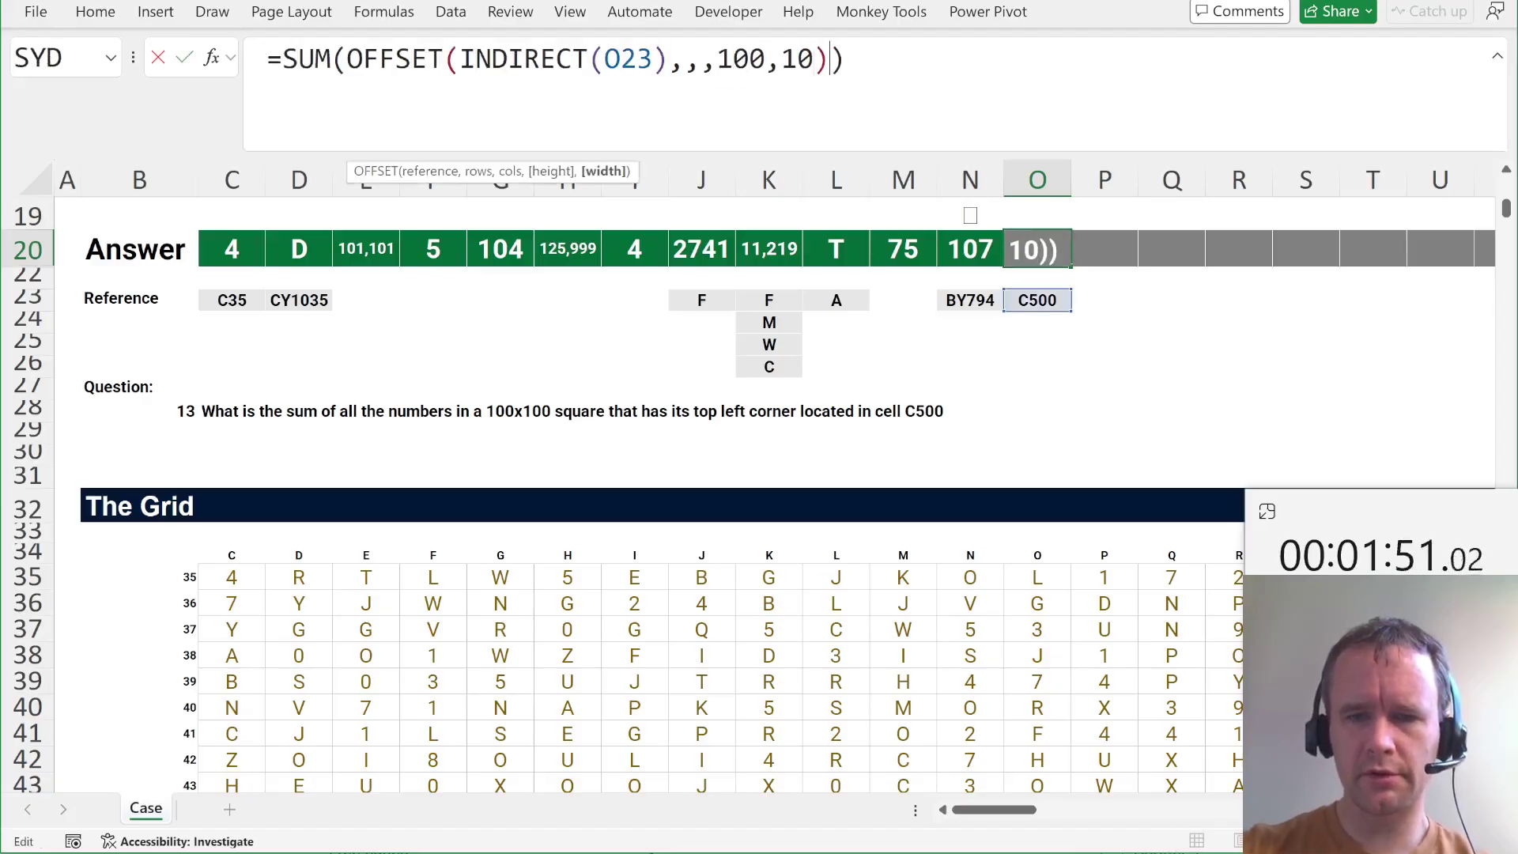
{"action": "type", "text": "0"}
{"action": "key", "text": "Tab"}
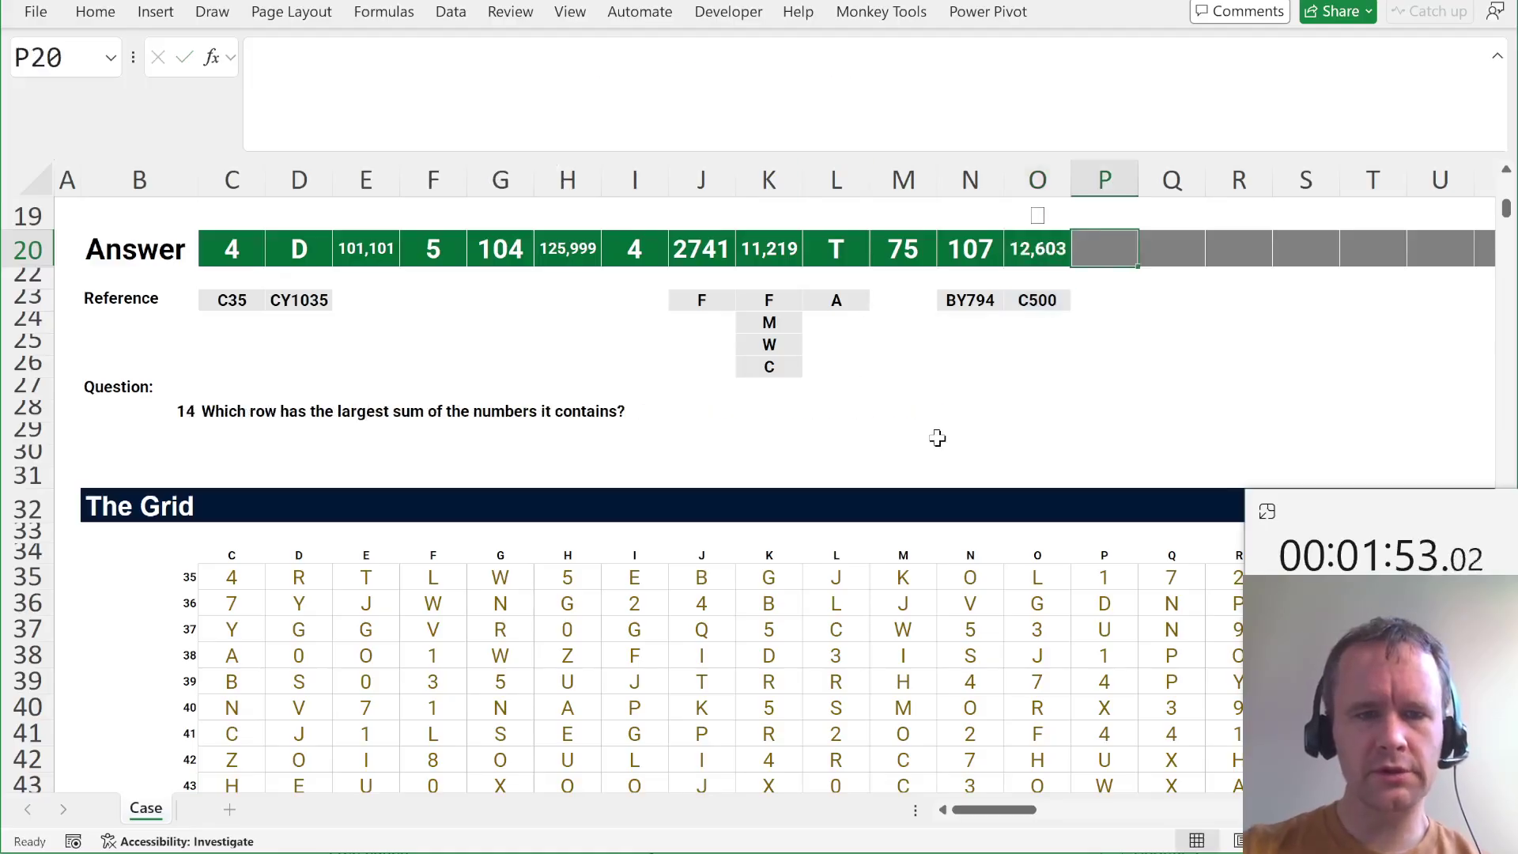
{"action": "type", "text": "="}
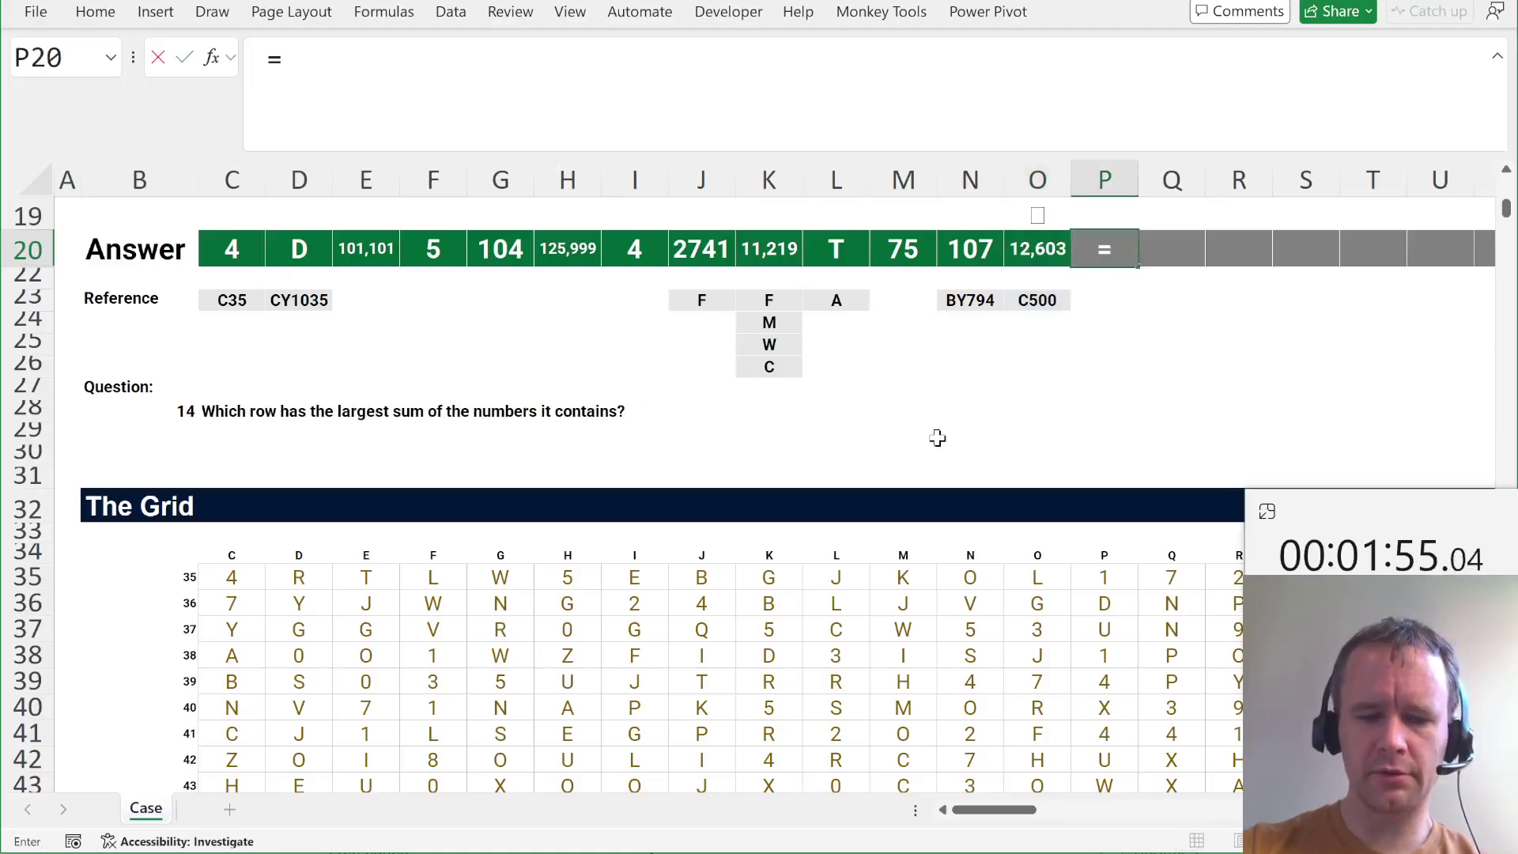
{"action": "type", "text": "@sortb"}
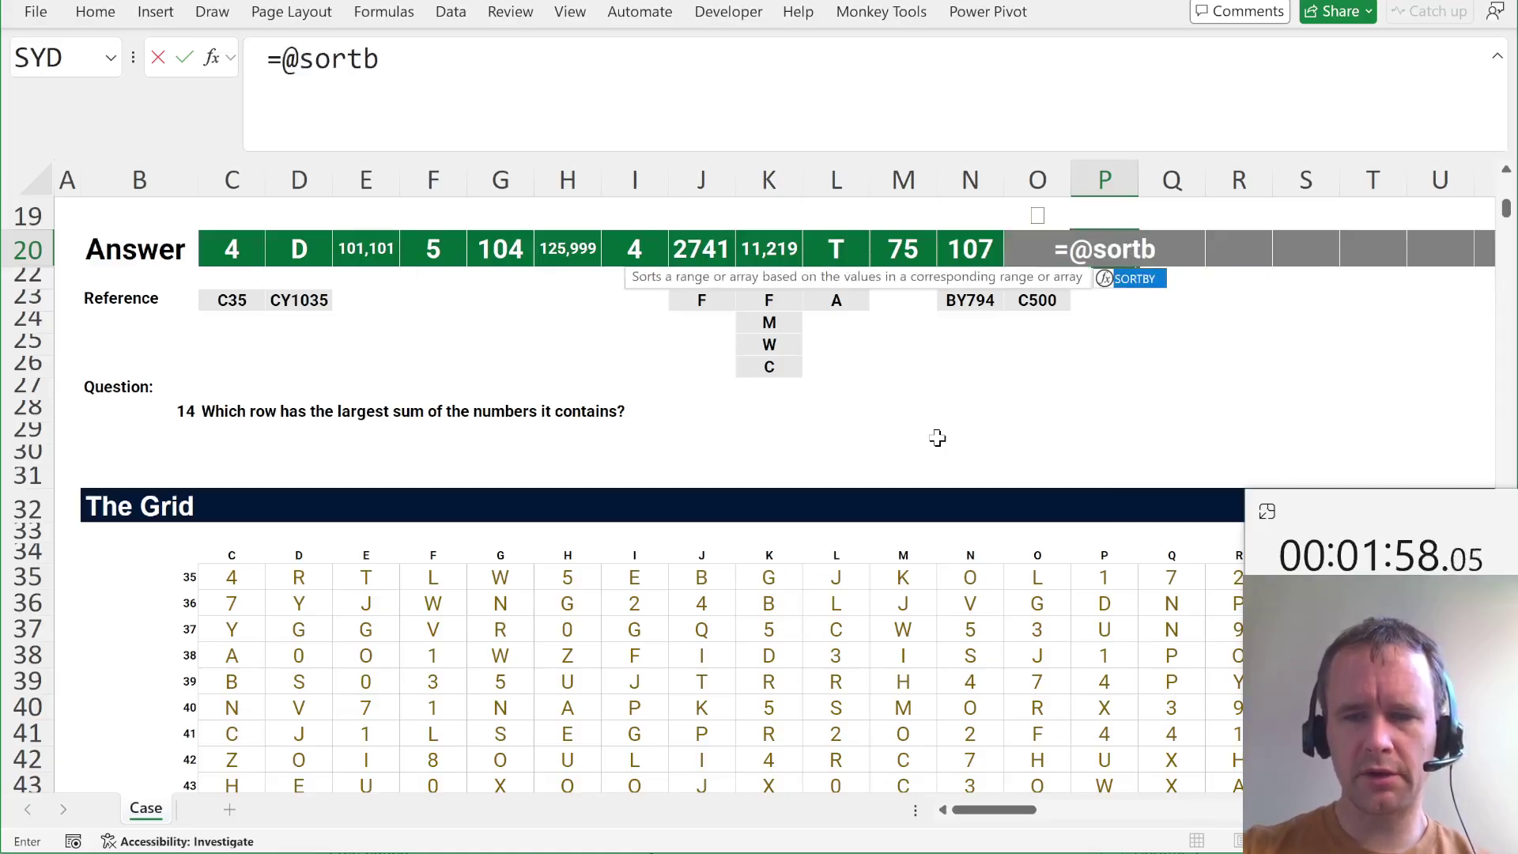
{"action": "key", "text": "Tab"}
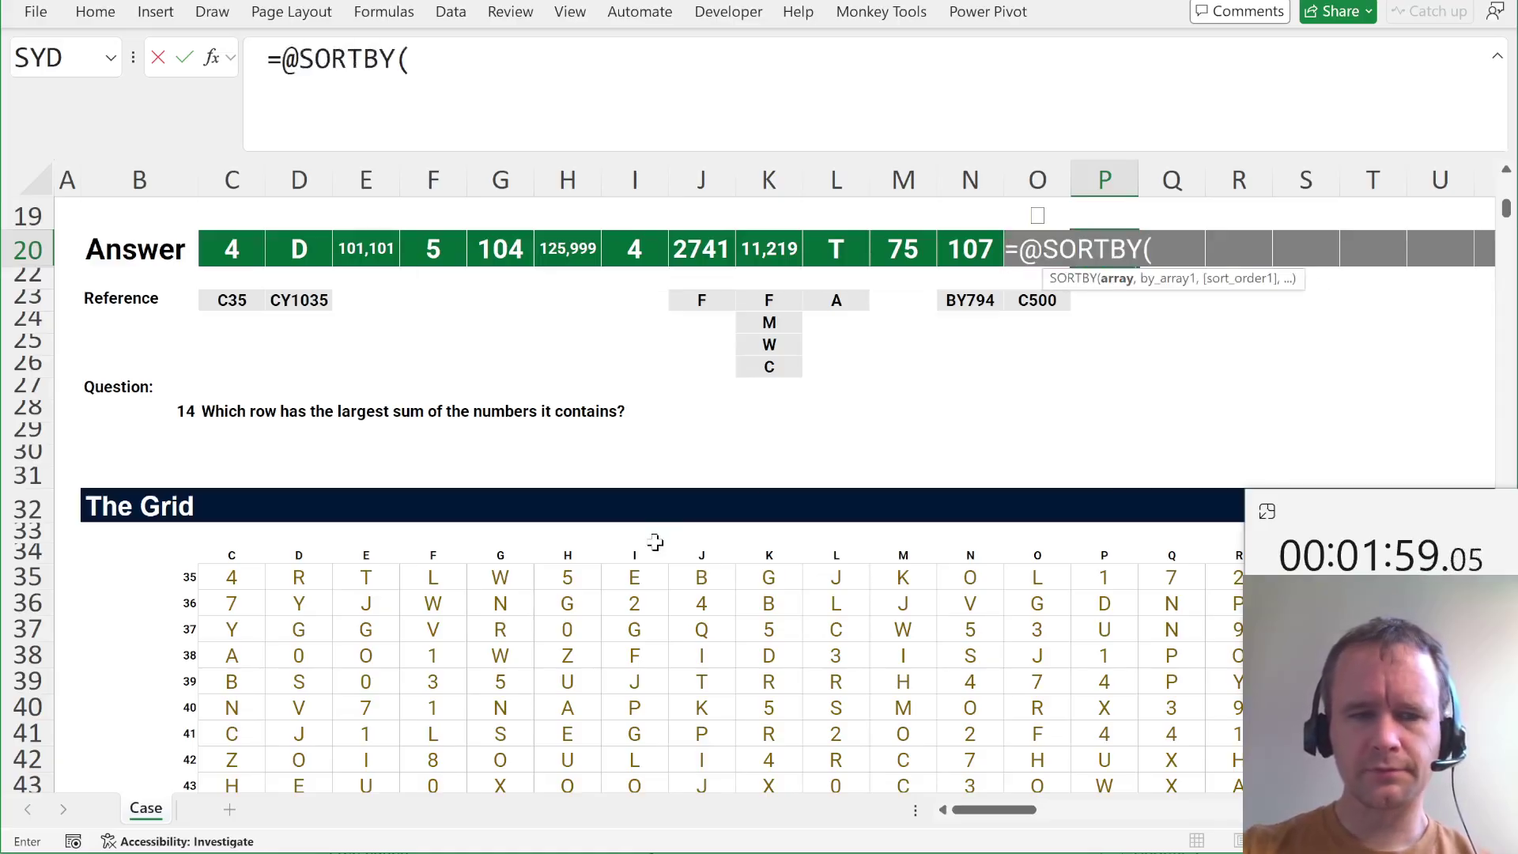
{"action": "left_click", "coordinate": [184, 577]}
{"action": "key", "text": "ctrl+shift+Down"}
{"action": "type", "text": ","}
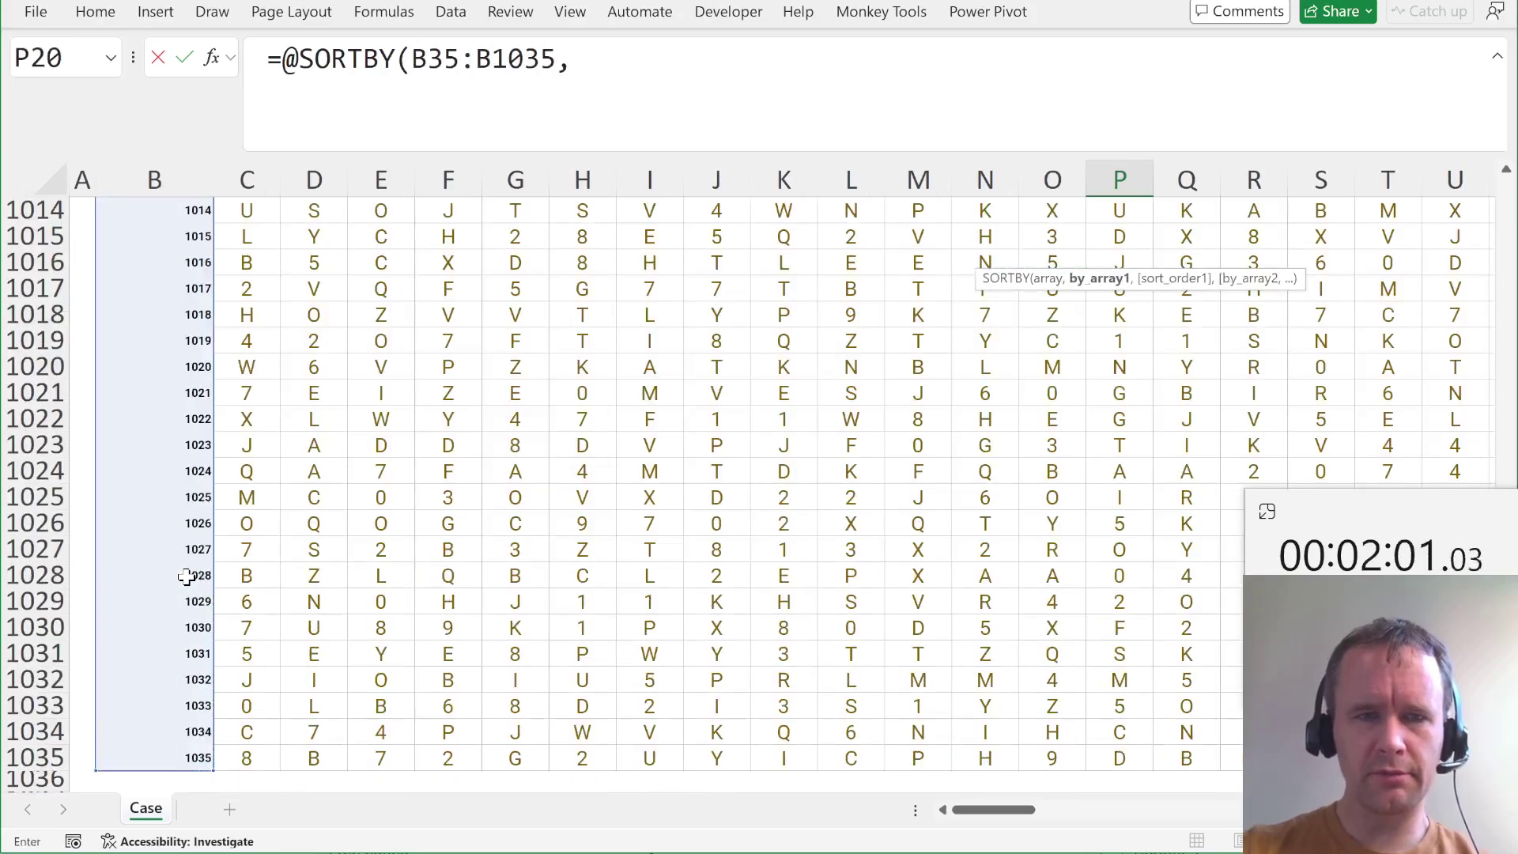
{"action": "type", "text": "byr"}
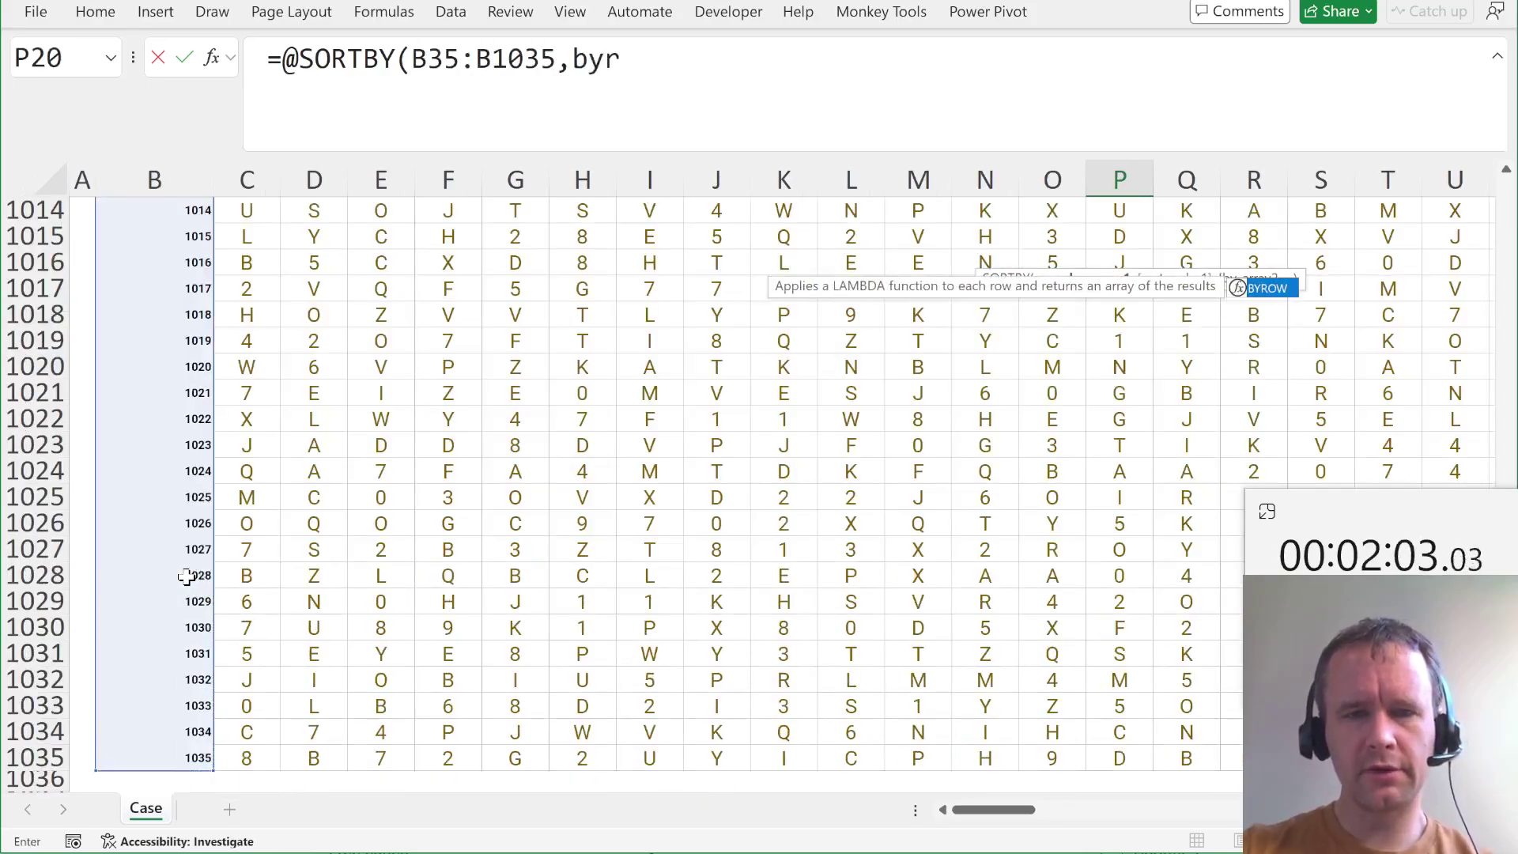
{"action": "key", "text": "Tab"}
{"action": "type", "text": "C35:CY1035,sum)"}
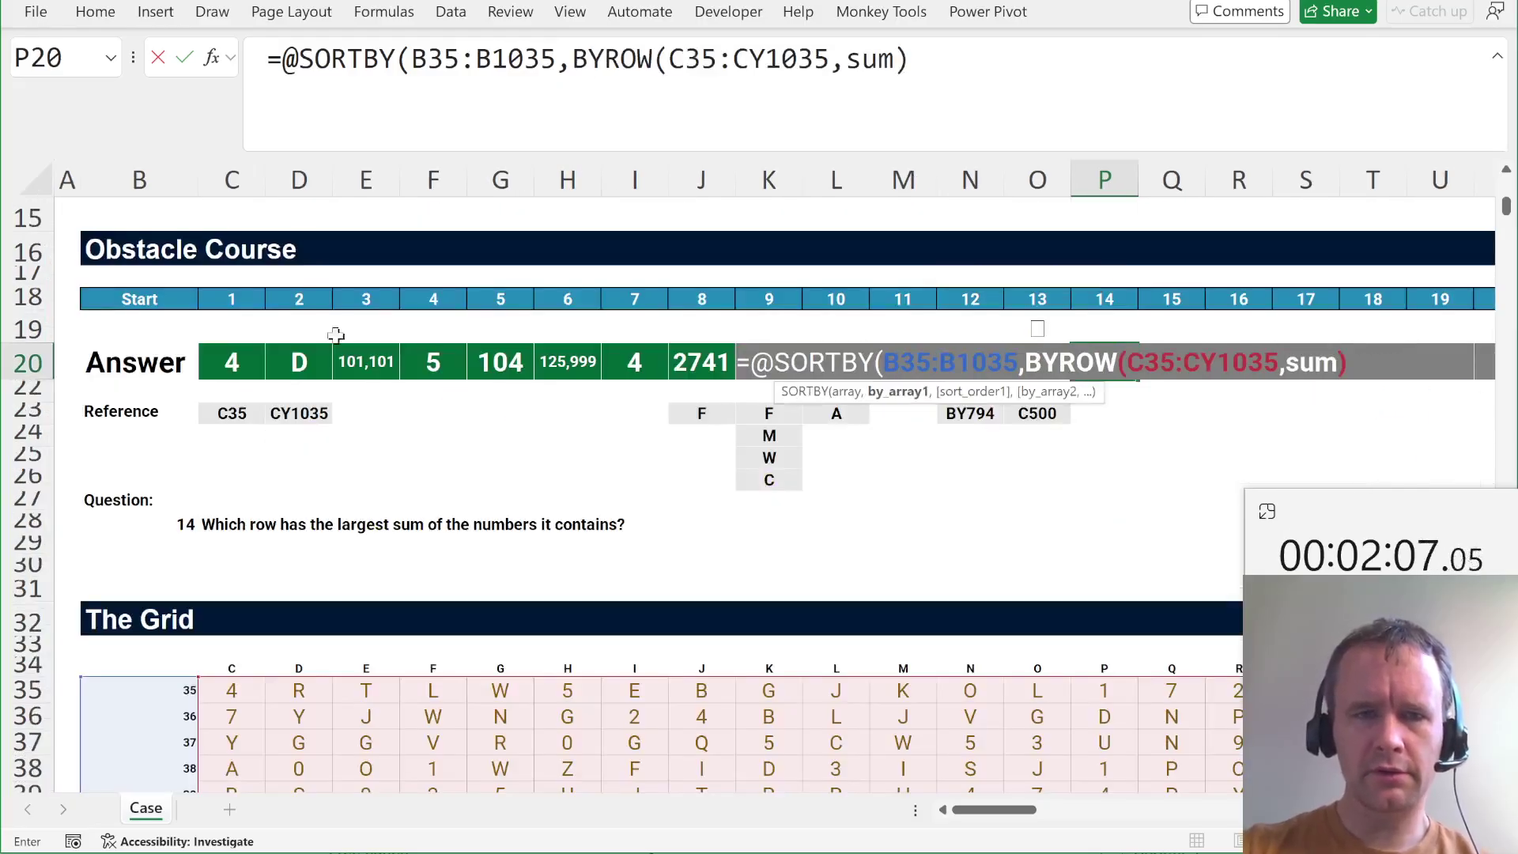
{"action": "left_click", "coordinate": [571, 59]}
{"action": "type", "text": "-"}
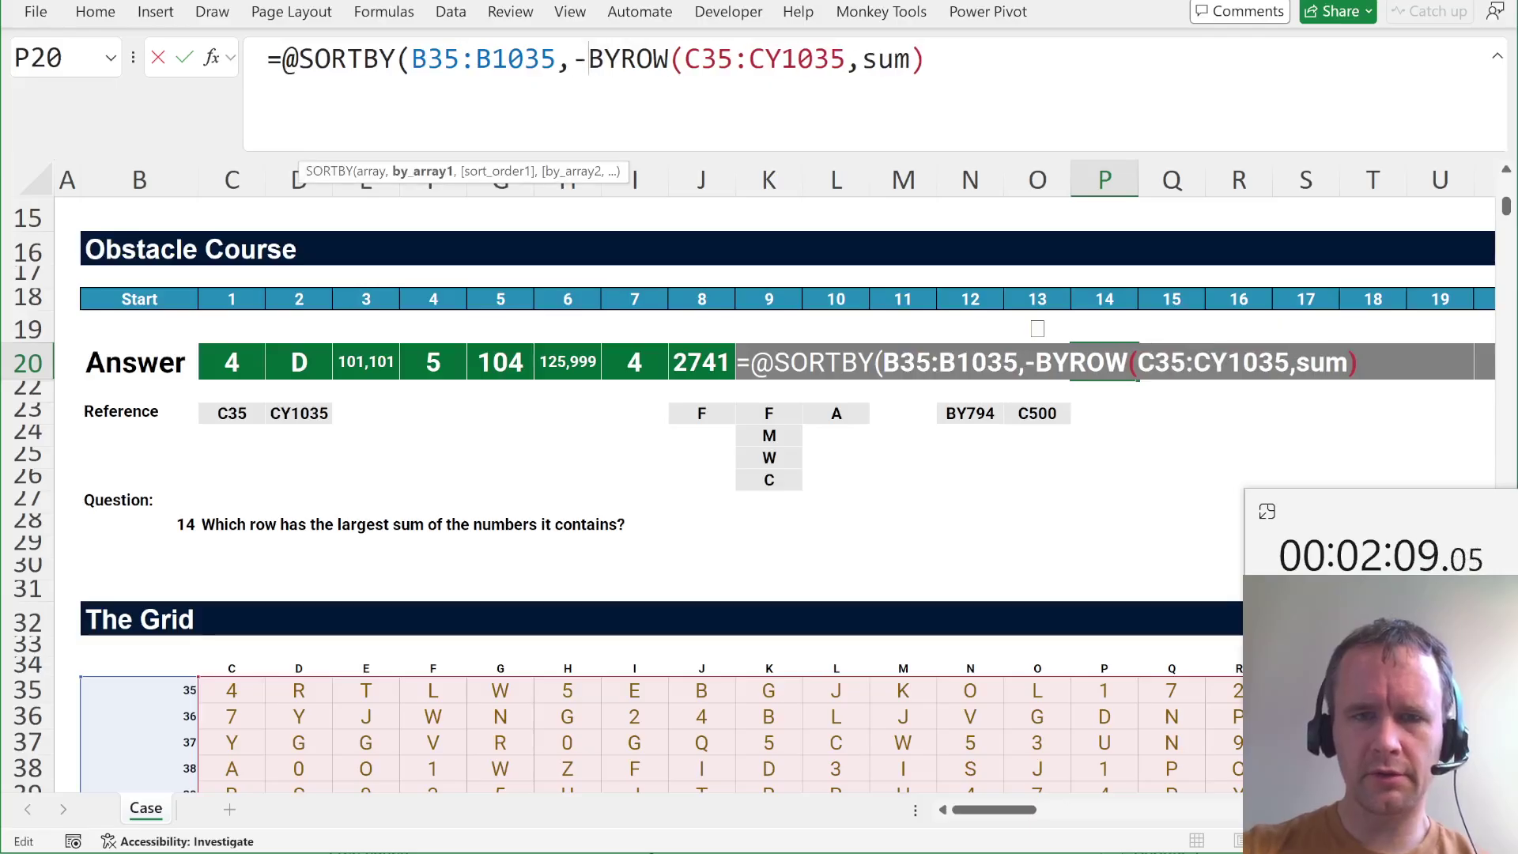
{"action": "key", "text": "Tab"}
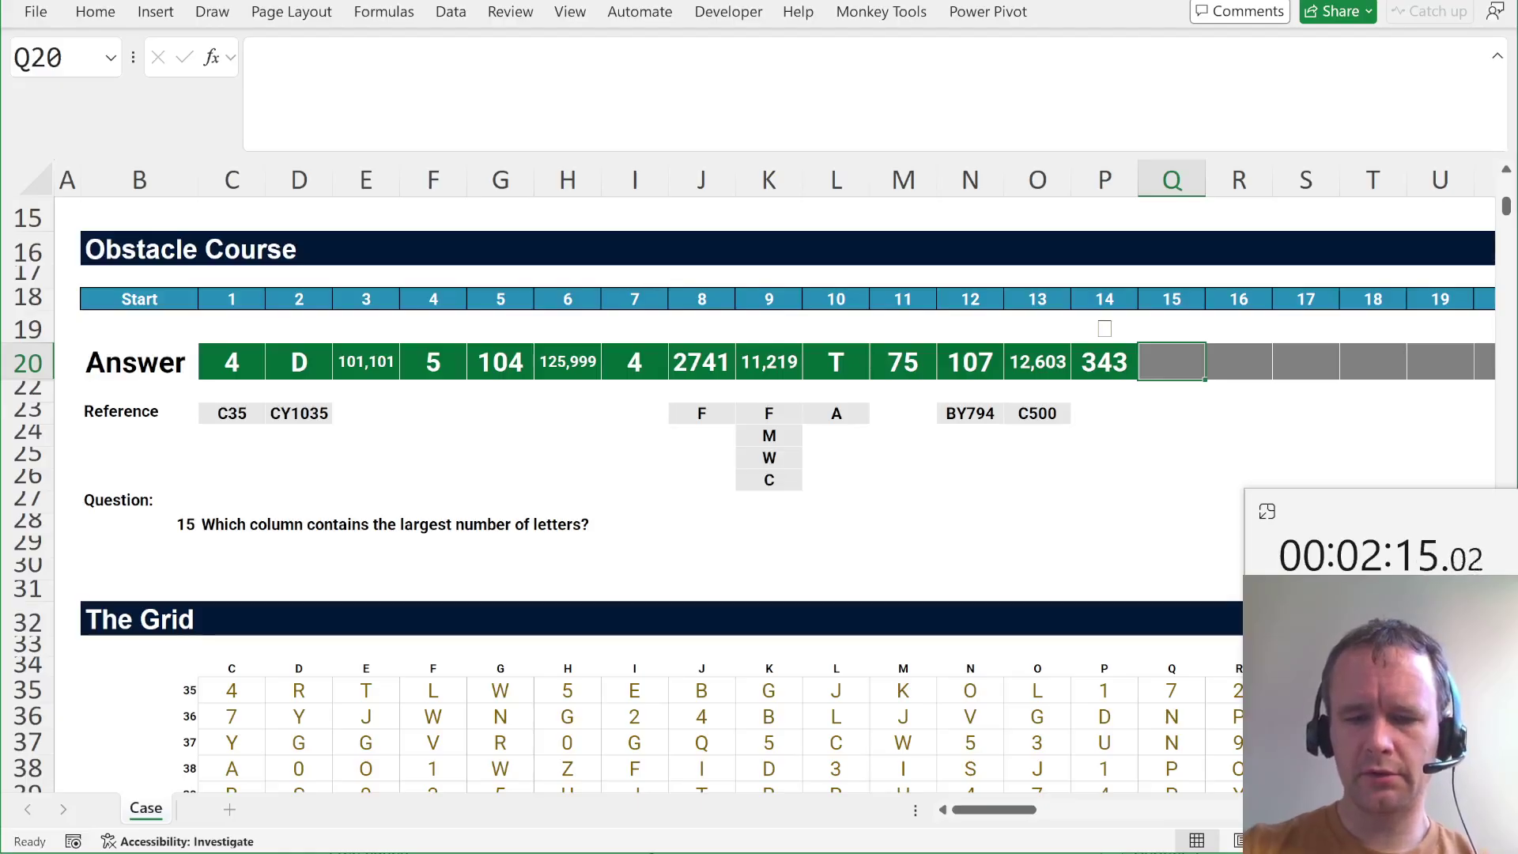
{"action": "type", "text": "="}
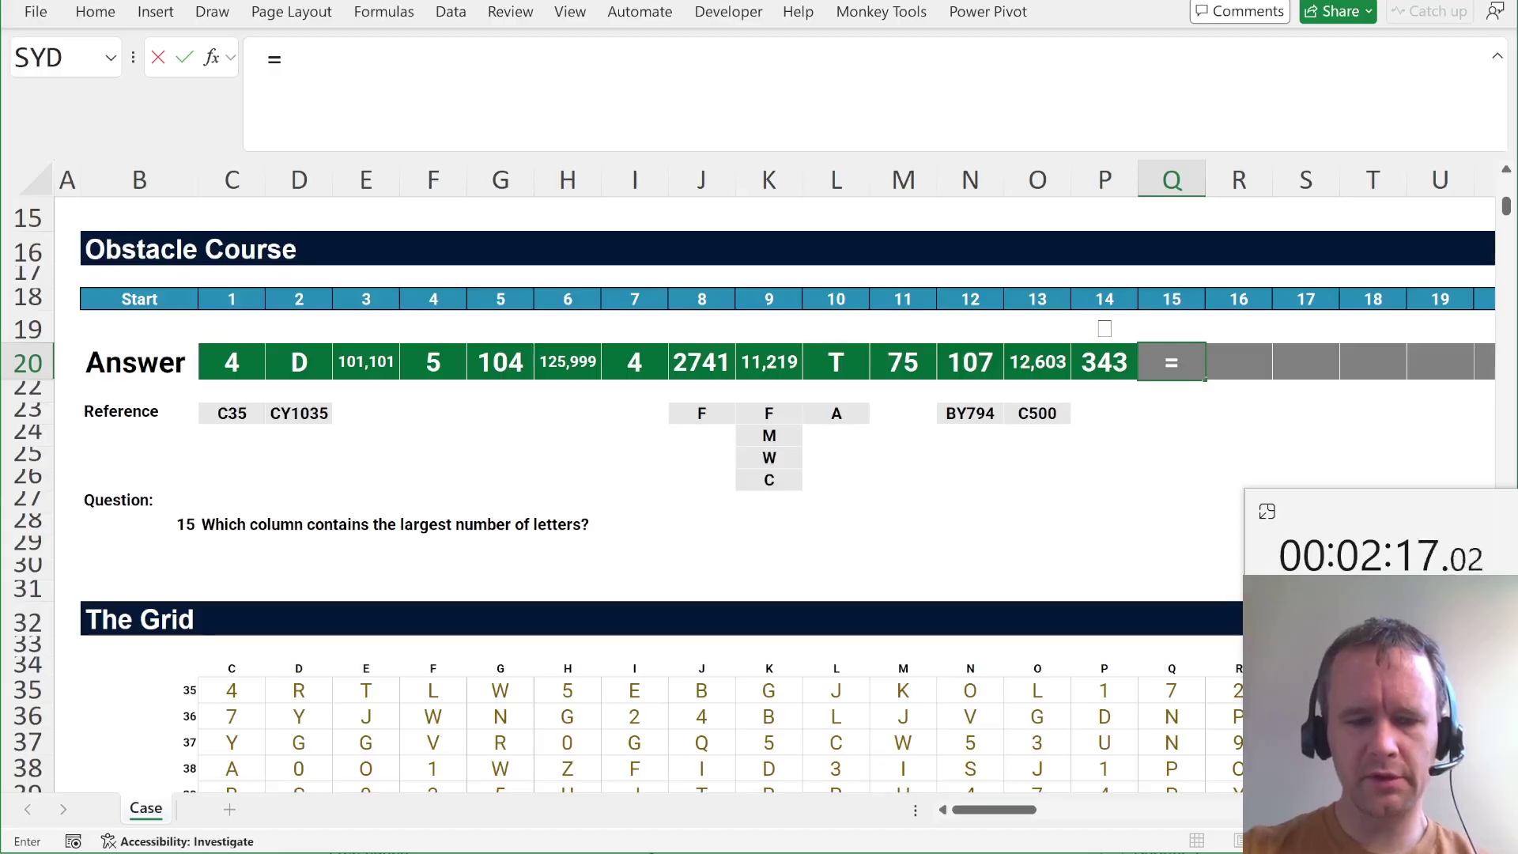
{"action": "type", "text": "@sortb"}
{"action": "key", "text": "Tab"}
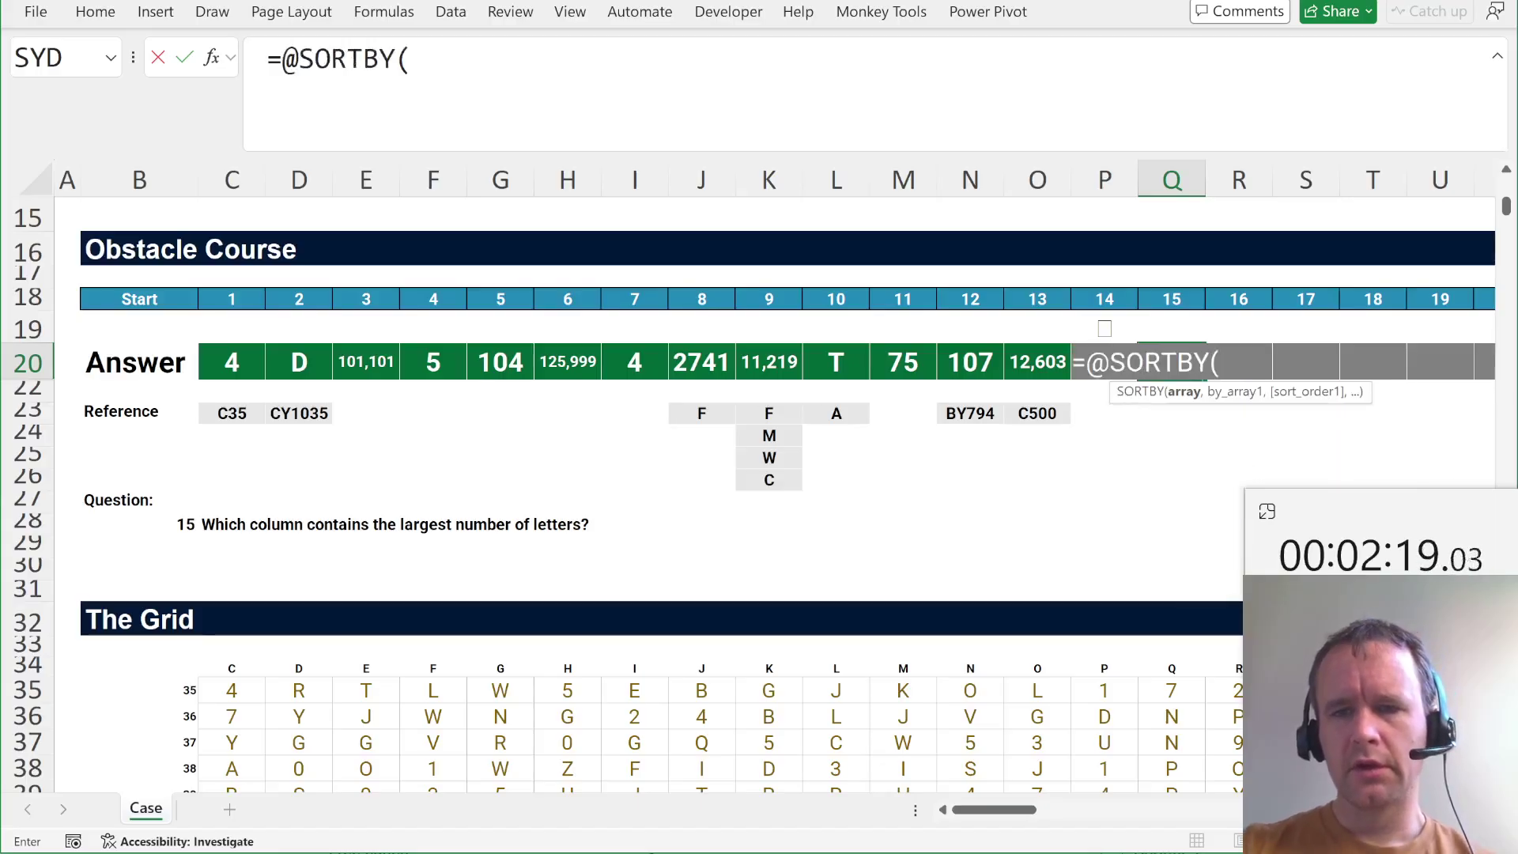
{"action": "left_click", "coordinate": [238, 664]}
{"action": "key", "text": "ctrl+shift+Right"}
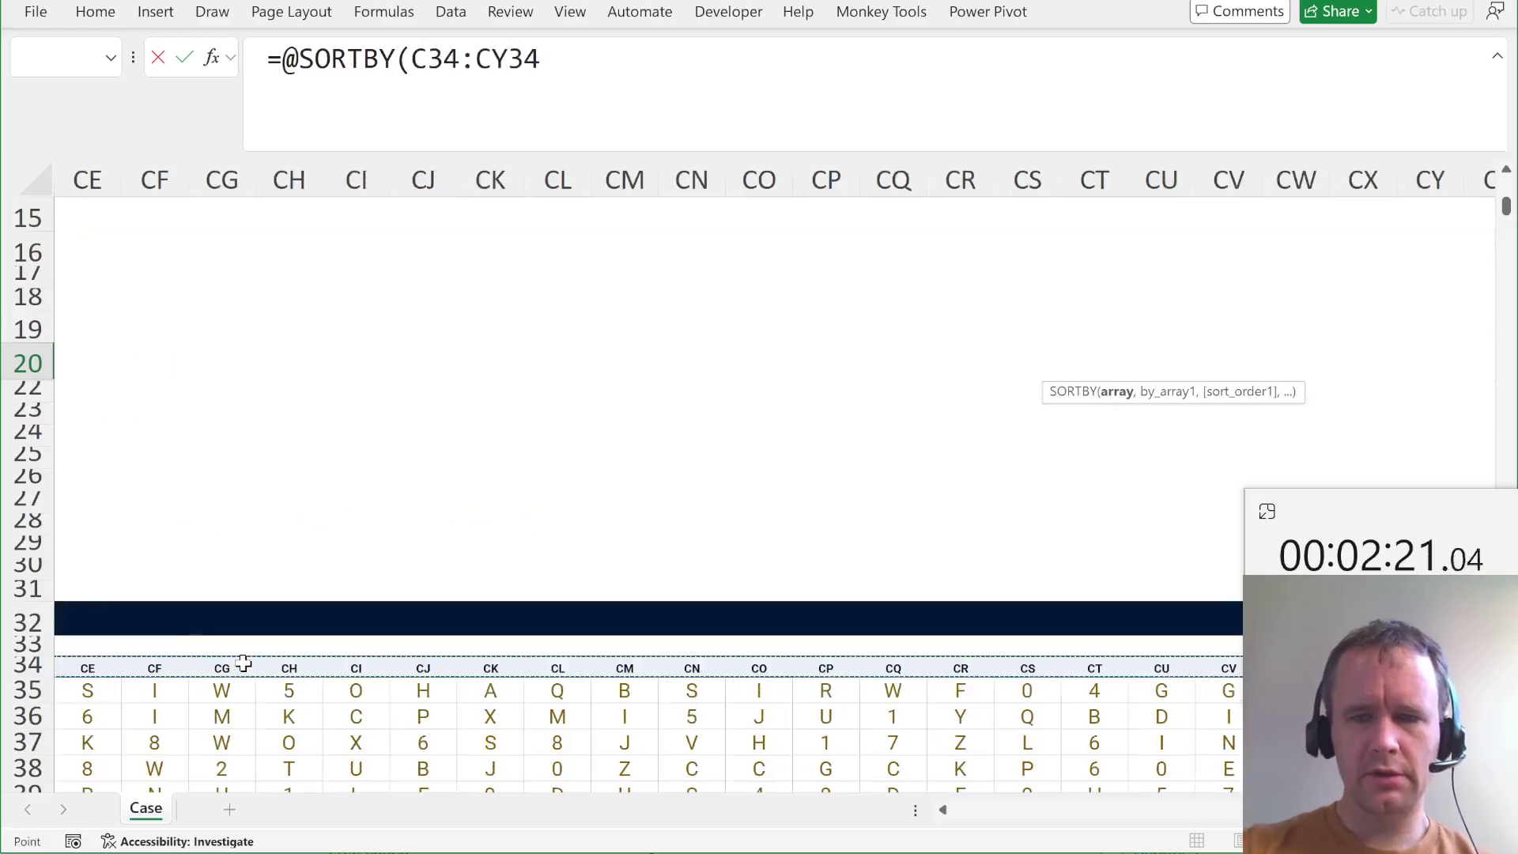
{"action": "type", "text": ",-"}
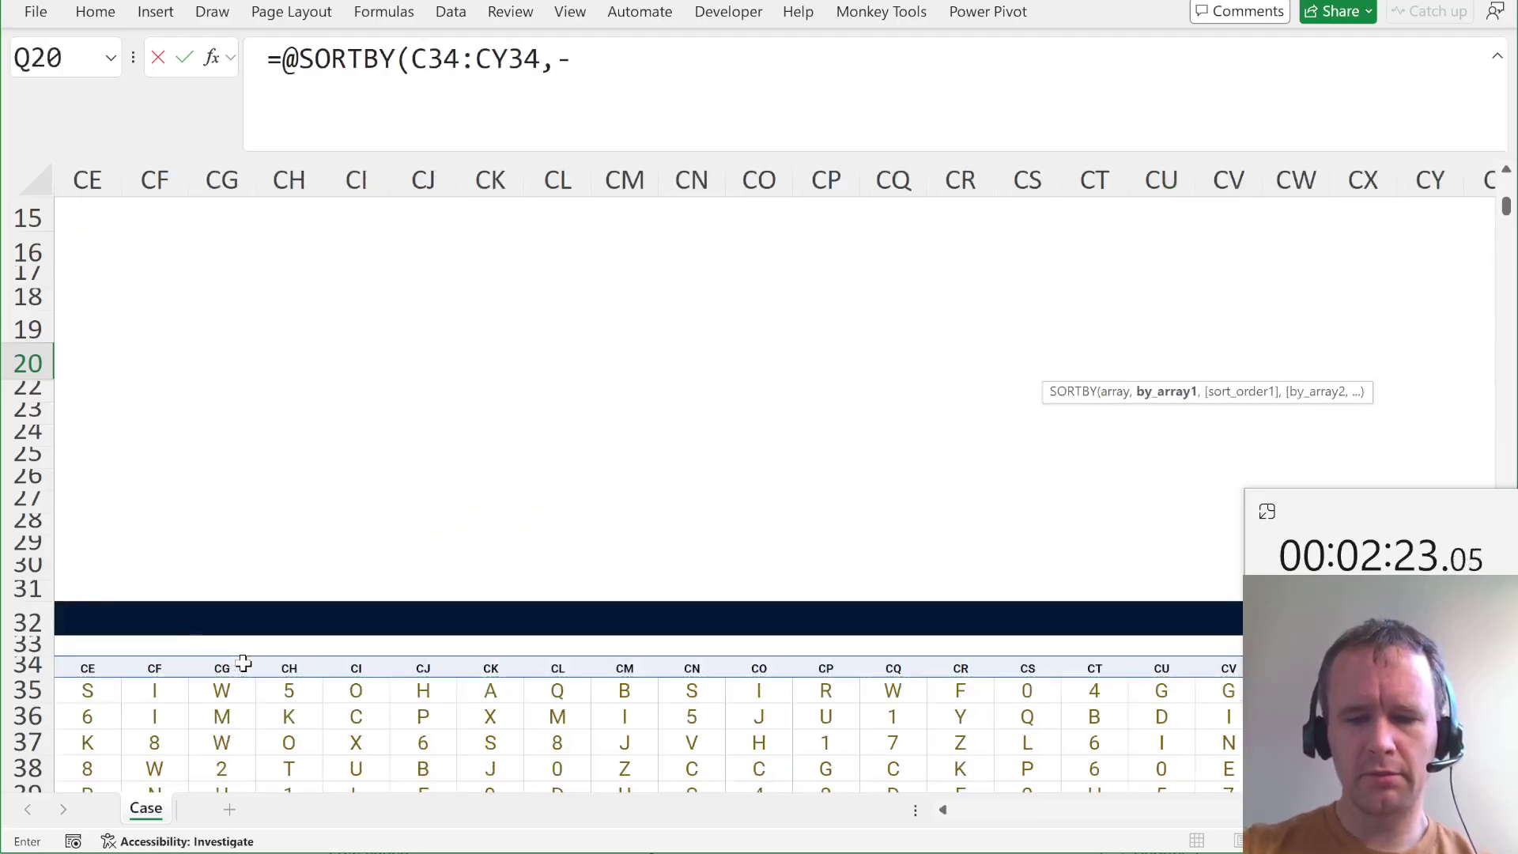
{"action": "type", "text": "byc"}
{"action": "key", "text": "Tab"}
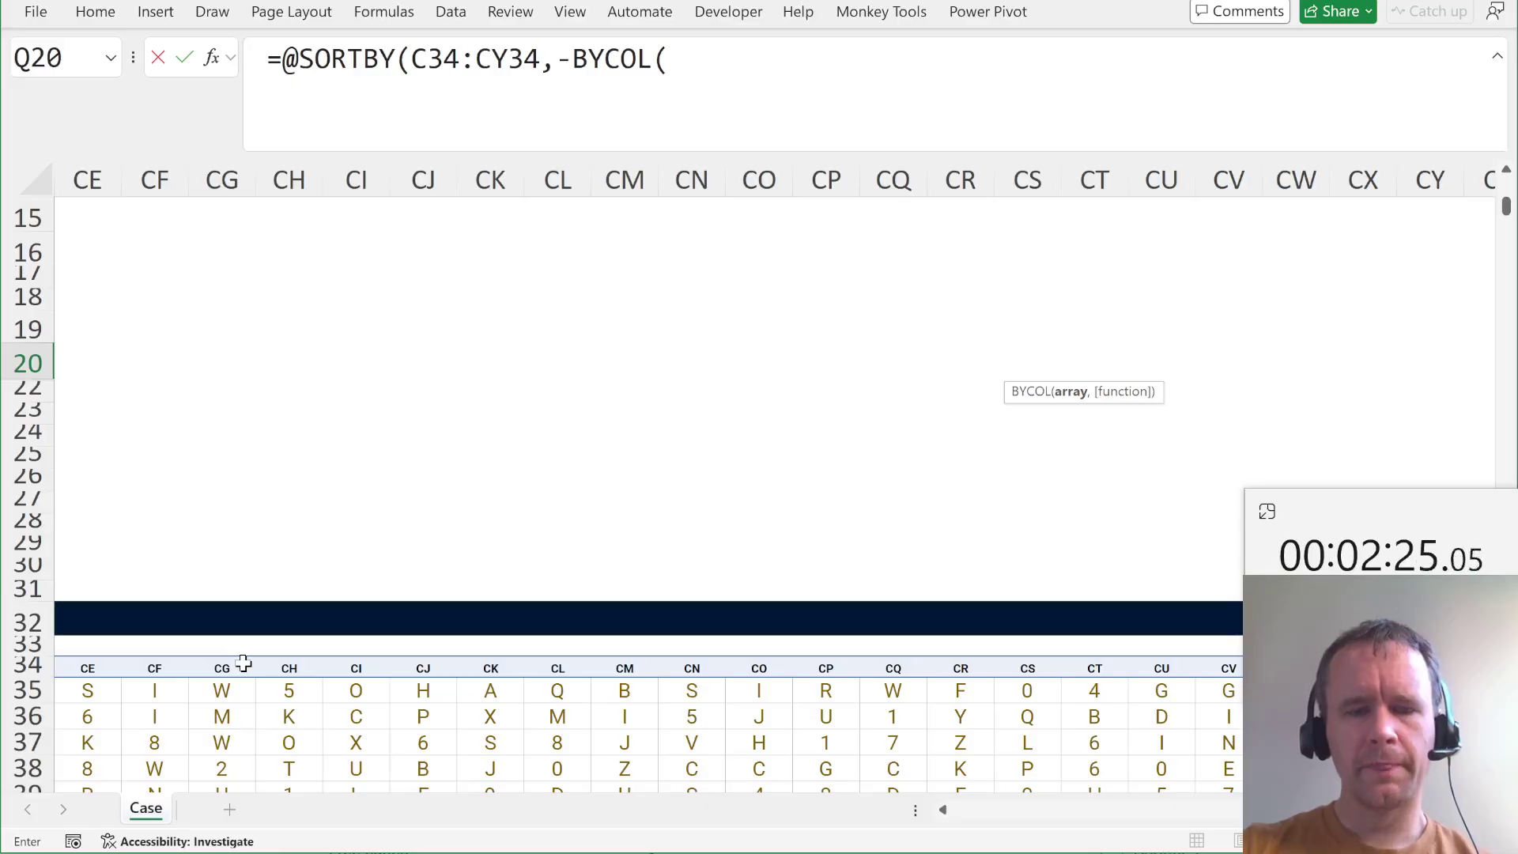
{"action": "type", "text": "--iste"}
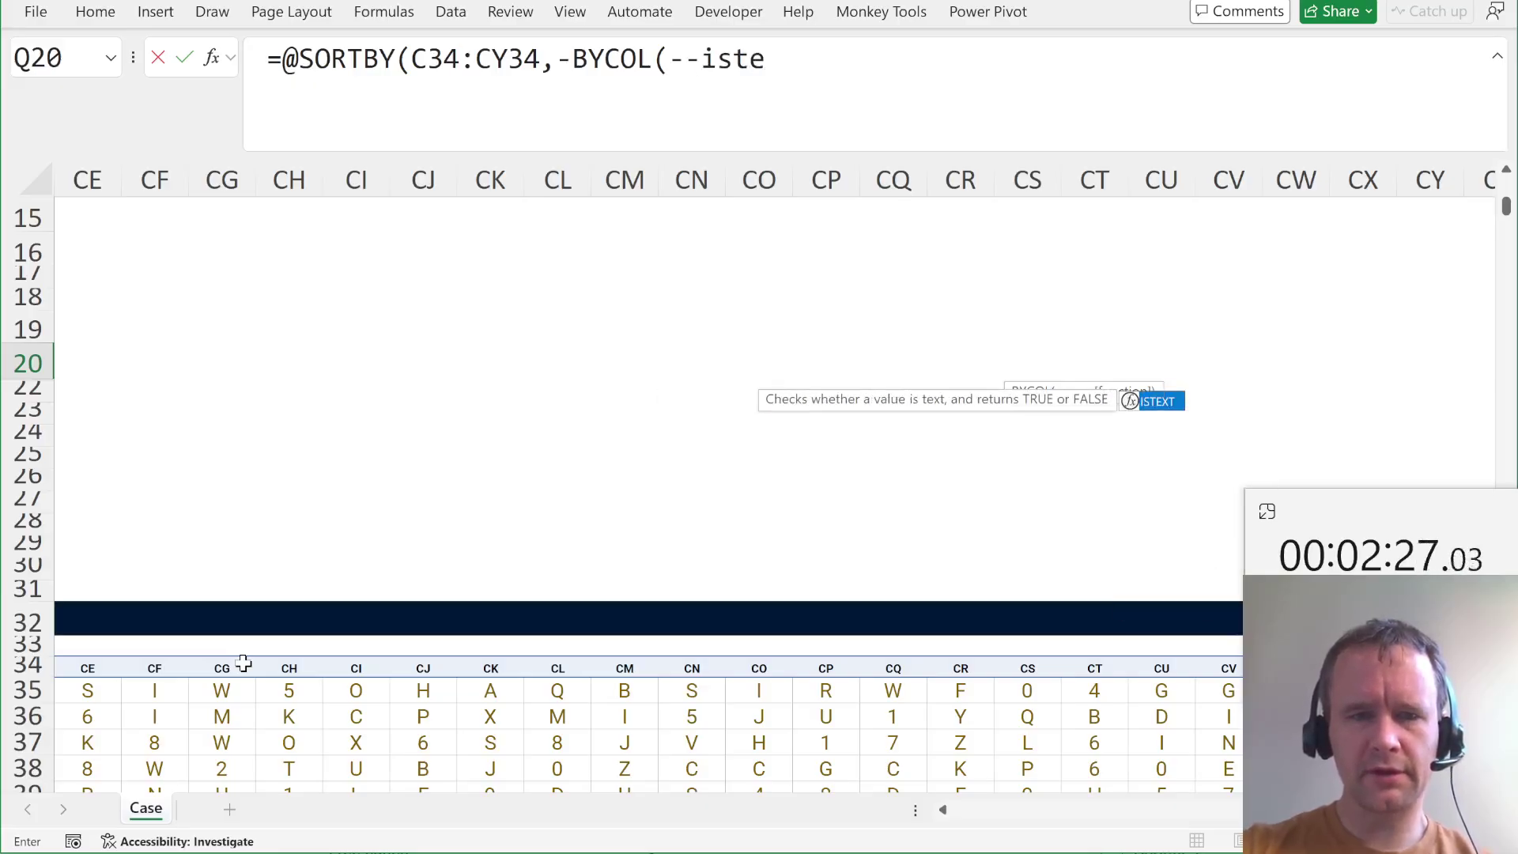
{"action": "key", "text": "Tab"}
{"action": "type", "text": "C35:CY1035)"}
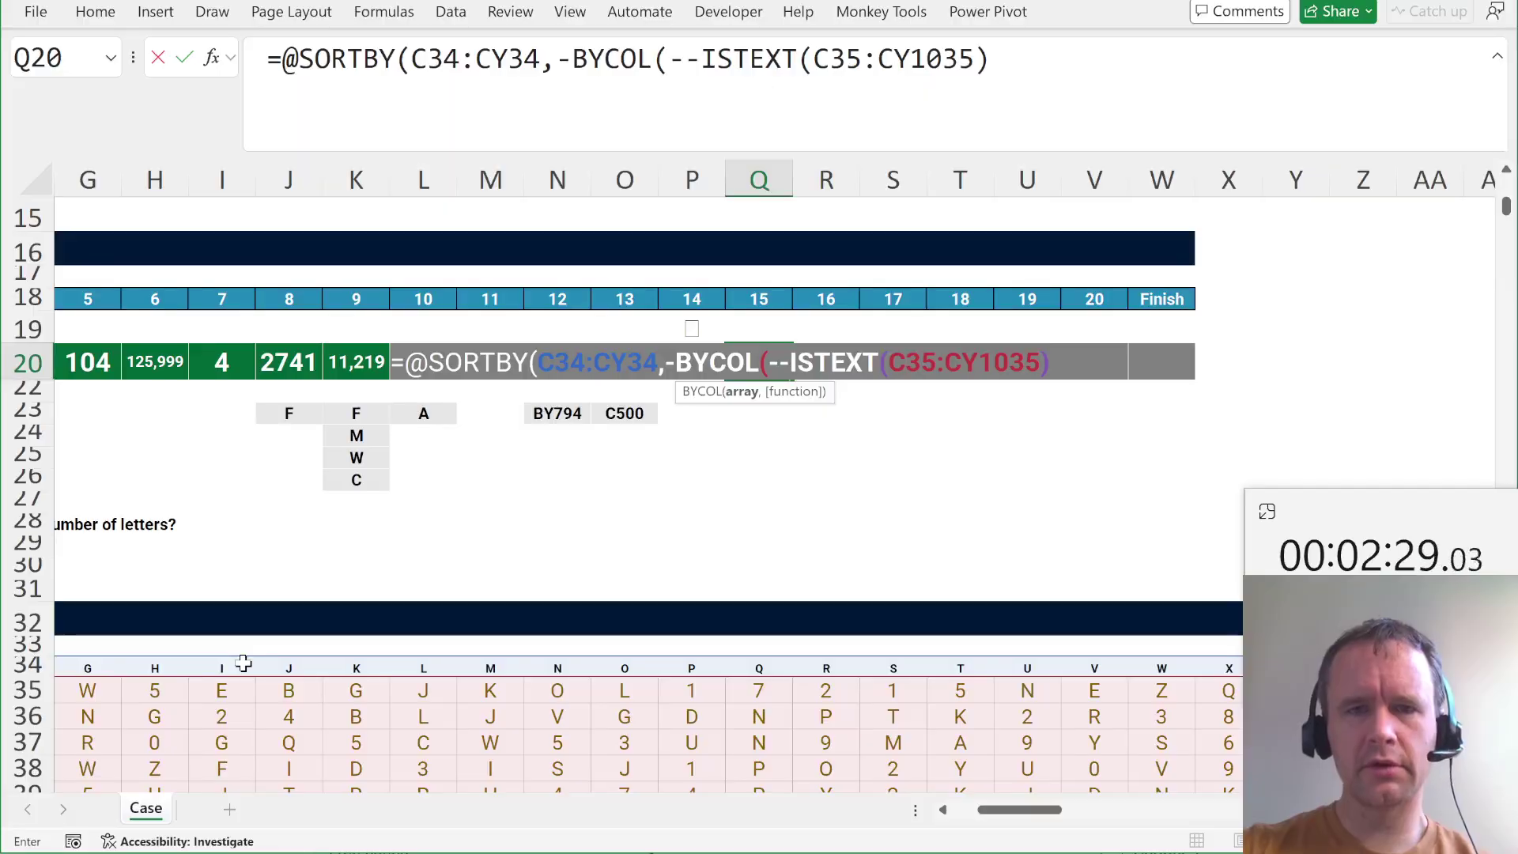
{"action": "type", "text": ",sum))"}
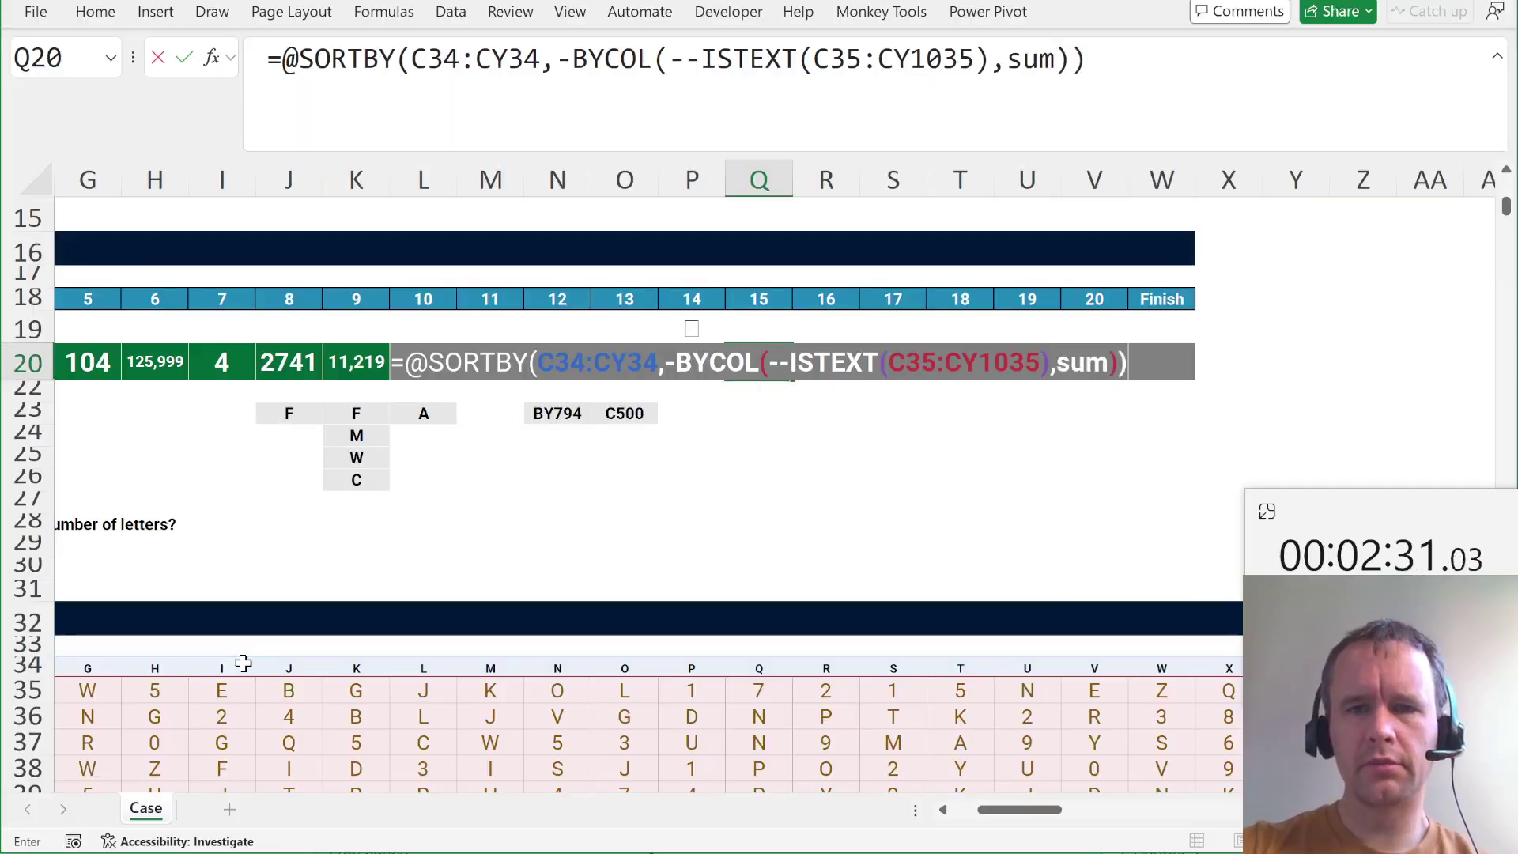
{"action": "key", "text": "Return"}
Review the filled answer row and Q20's BYCOL formula, then move on to R20.
{"action": "key", "text": "Up"}
{"action": "key", "text": "Right"}
{"action": "key", "text": "ctrl+shift+Left"}
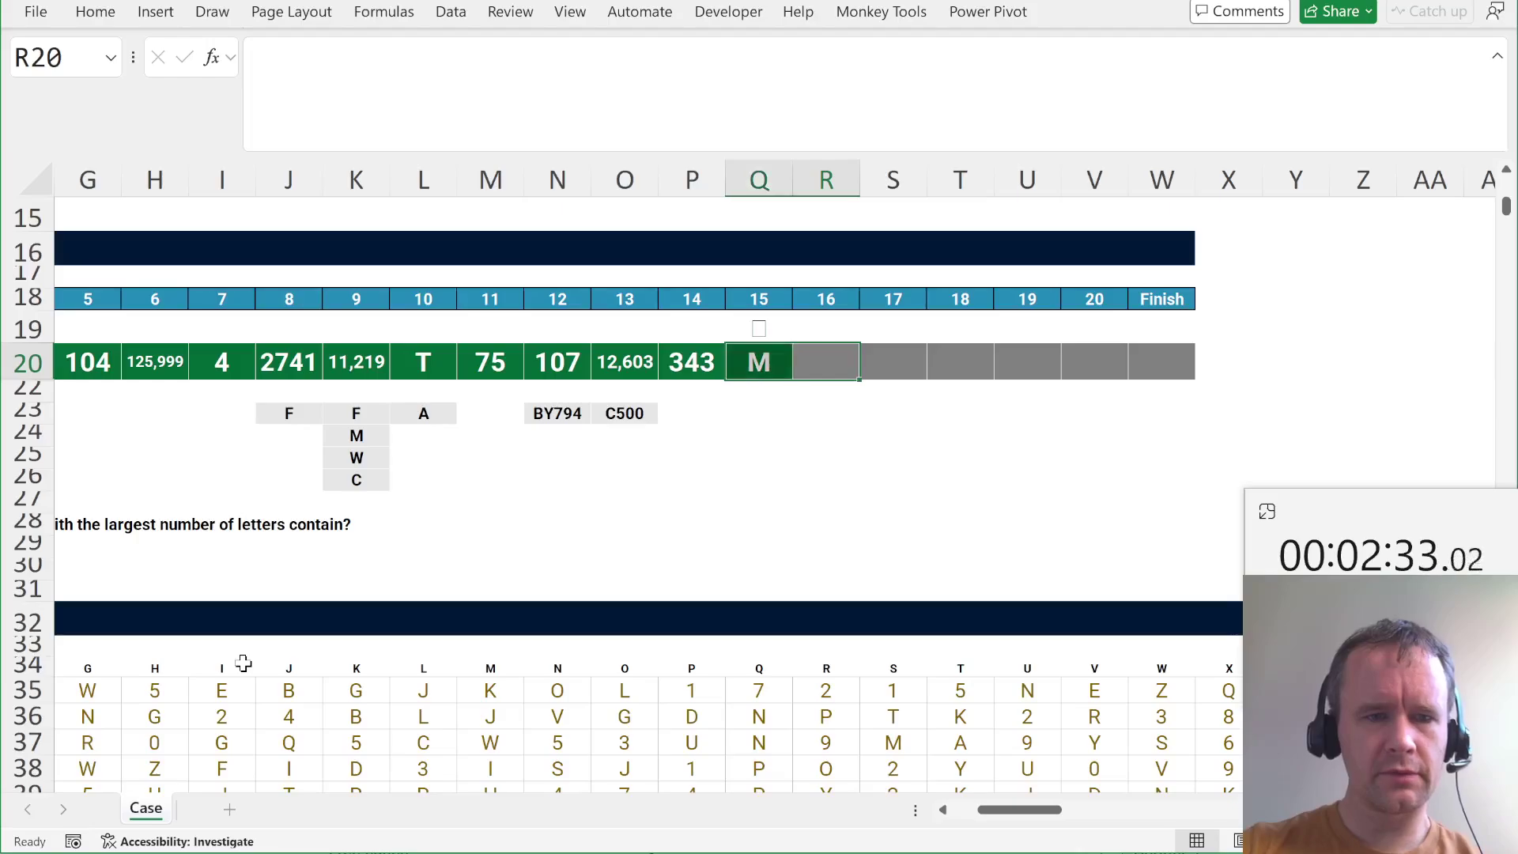
{"action": "key", "text": "ctrl+shift+Left"}
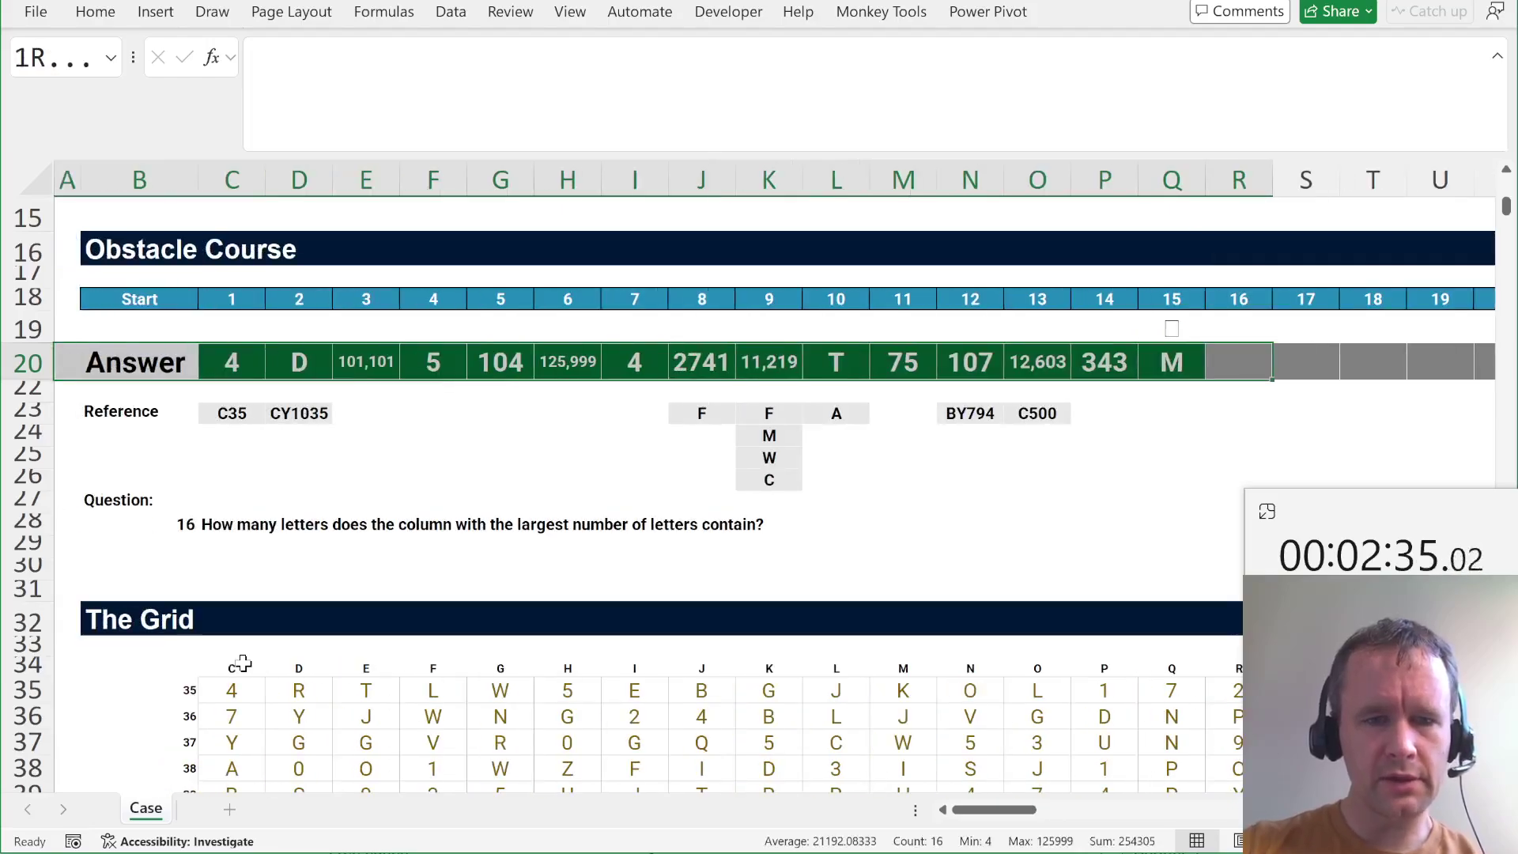
{"action": "key", "text": "Left"}
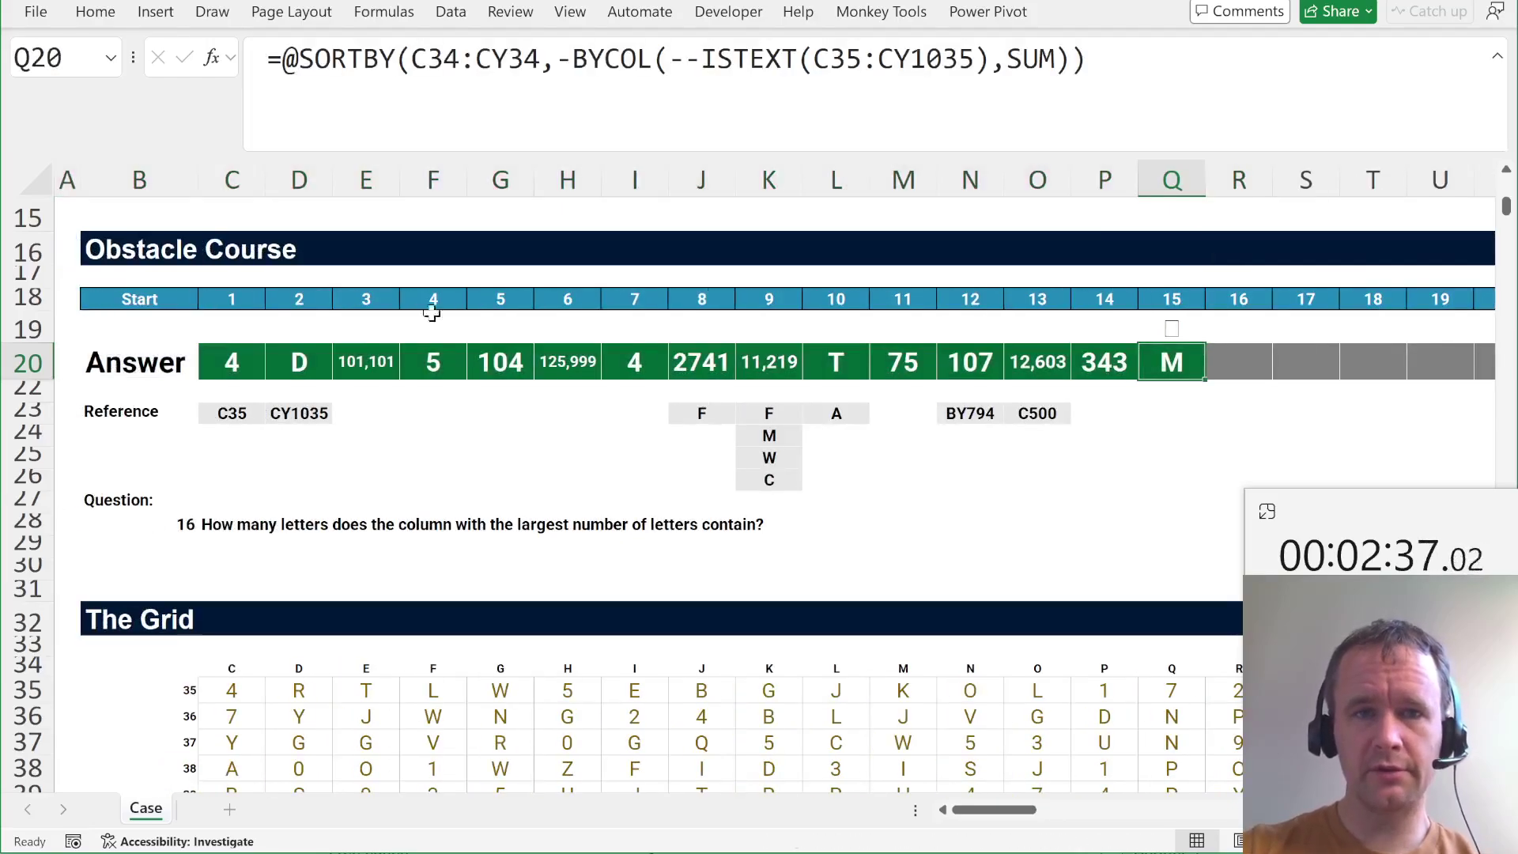
{"action": "left_click", "coordinate": [1072, 59]}
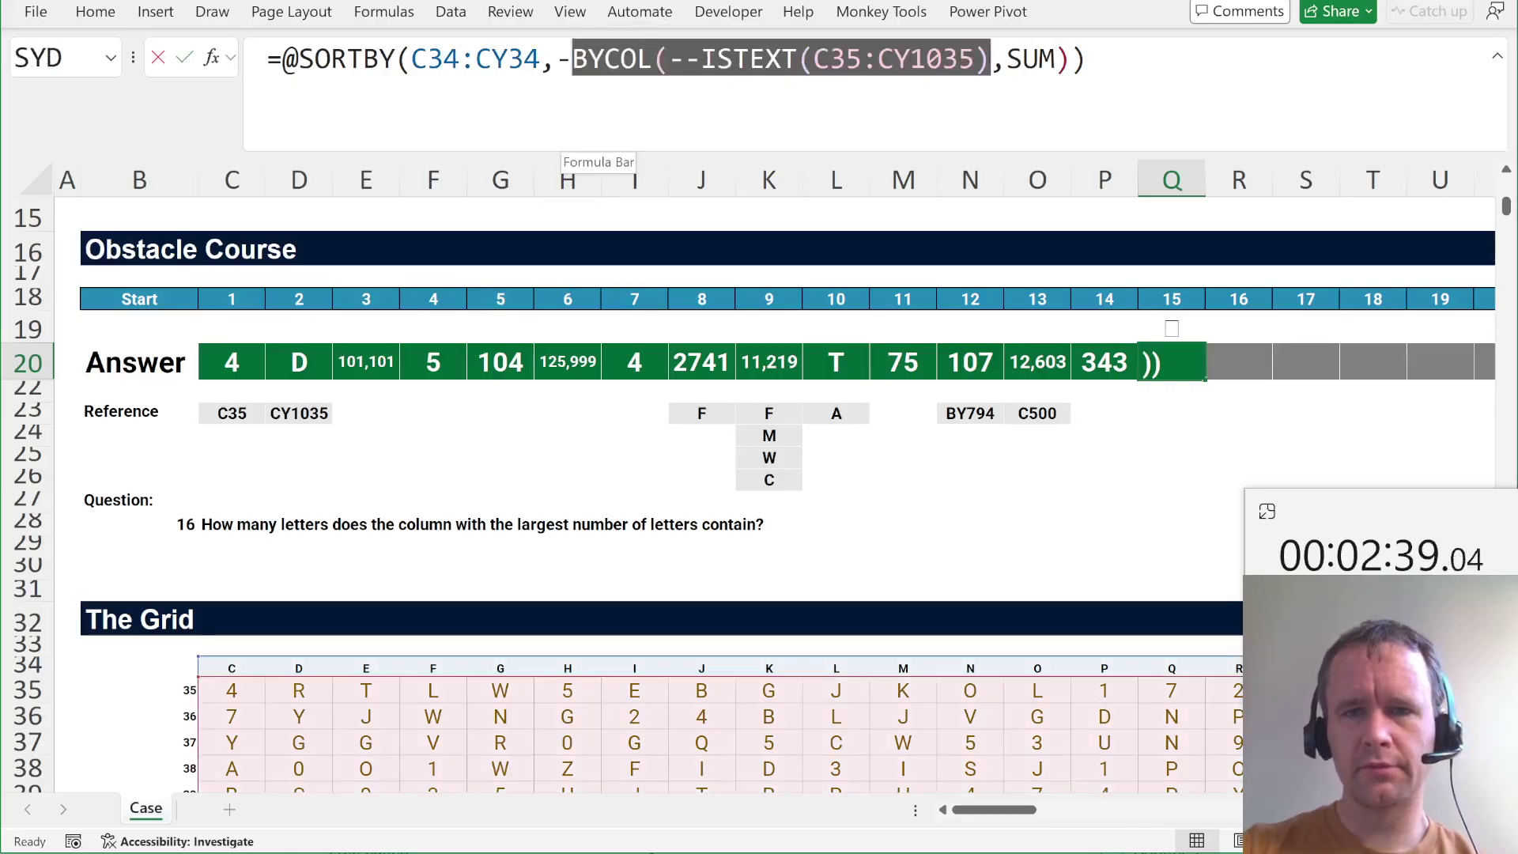
{"action": "key", "text": "Tab"}
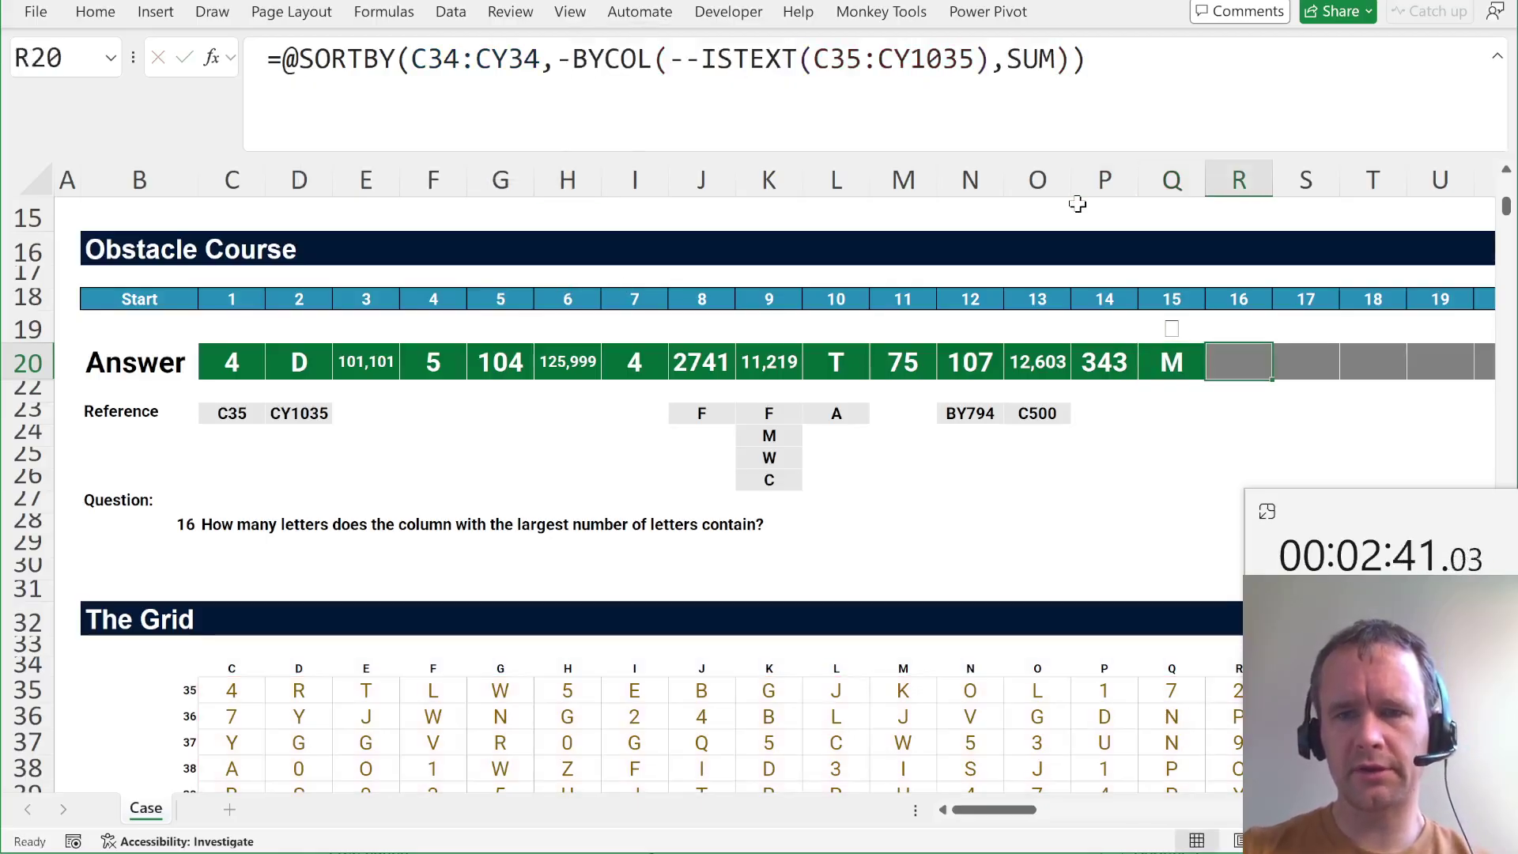
Enter =MAX(BYCOL(--ISTEXT(C35:CY1035),SUM)) in R20, giving 772 letters for question 16.
{"action": "type", "text": "=max("}
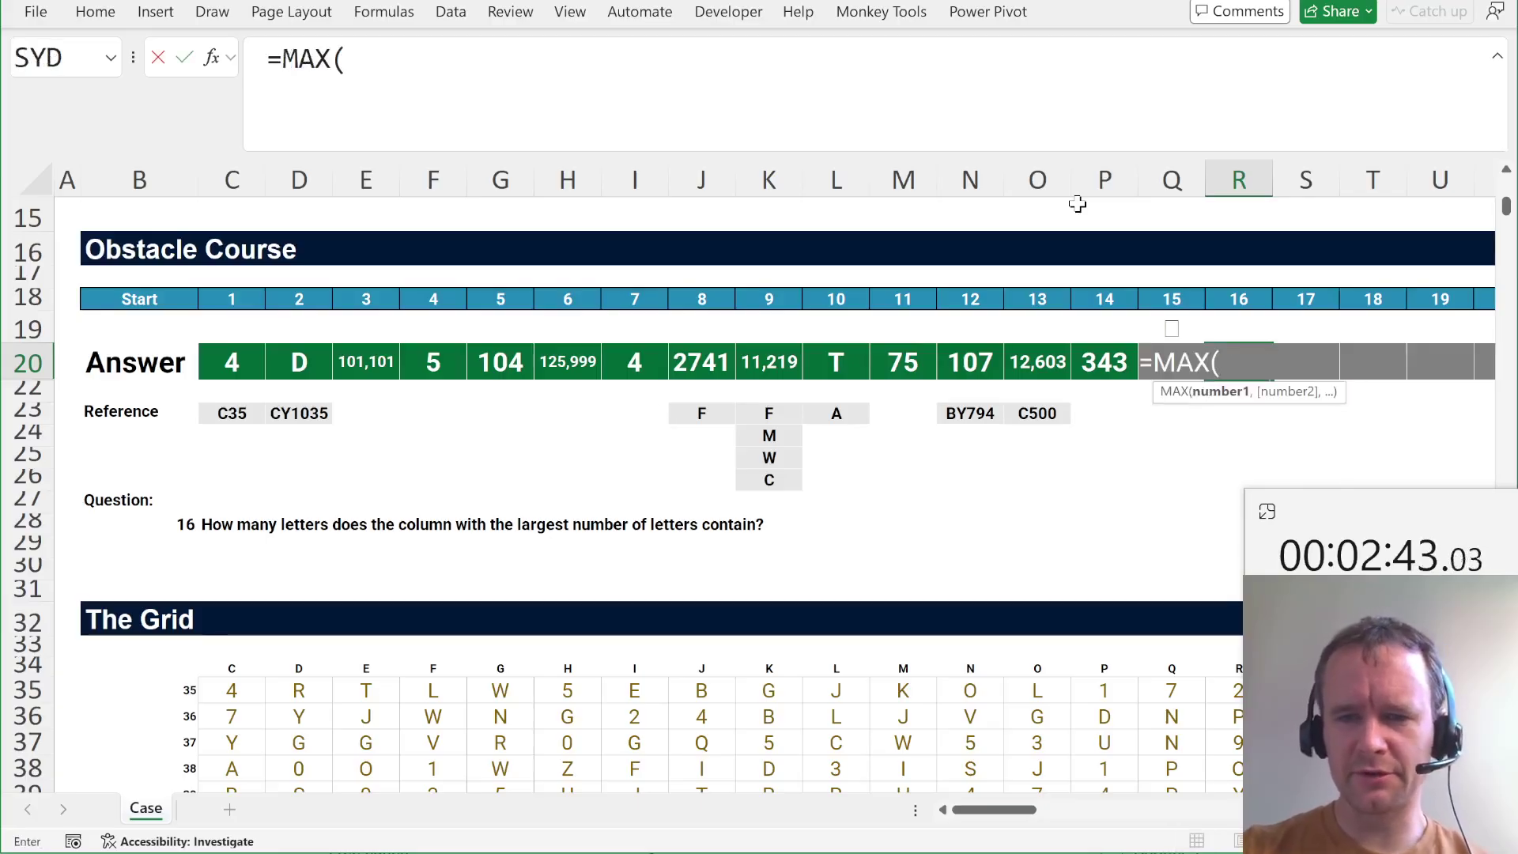
{"action": "type", "text": "byc"}
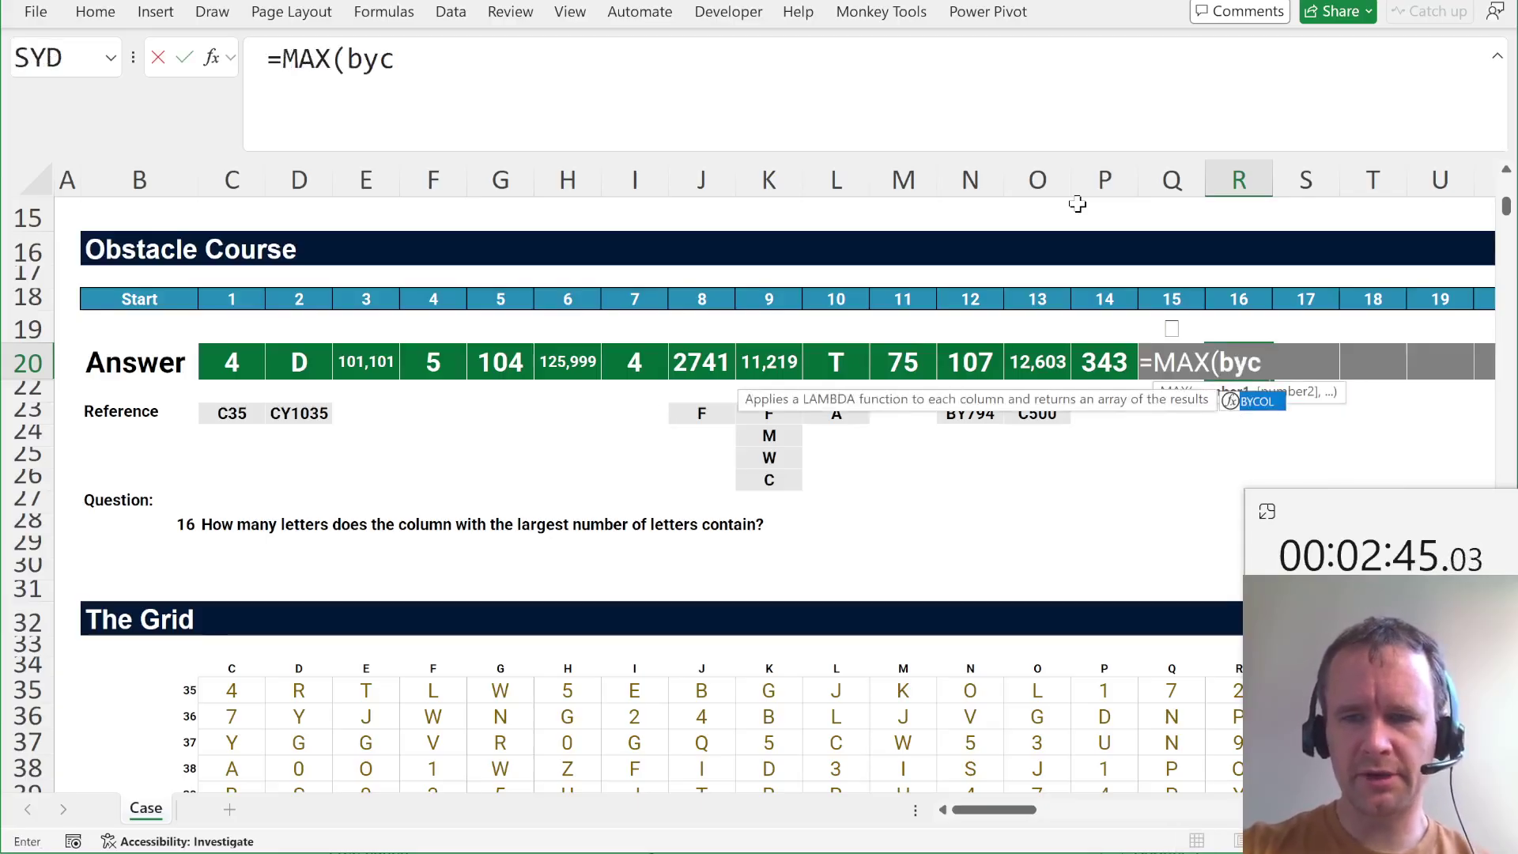
{"action": "key", "text": "Tab"}
{"action": "type", "text": "--"}
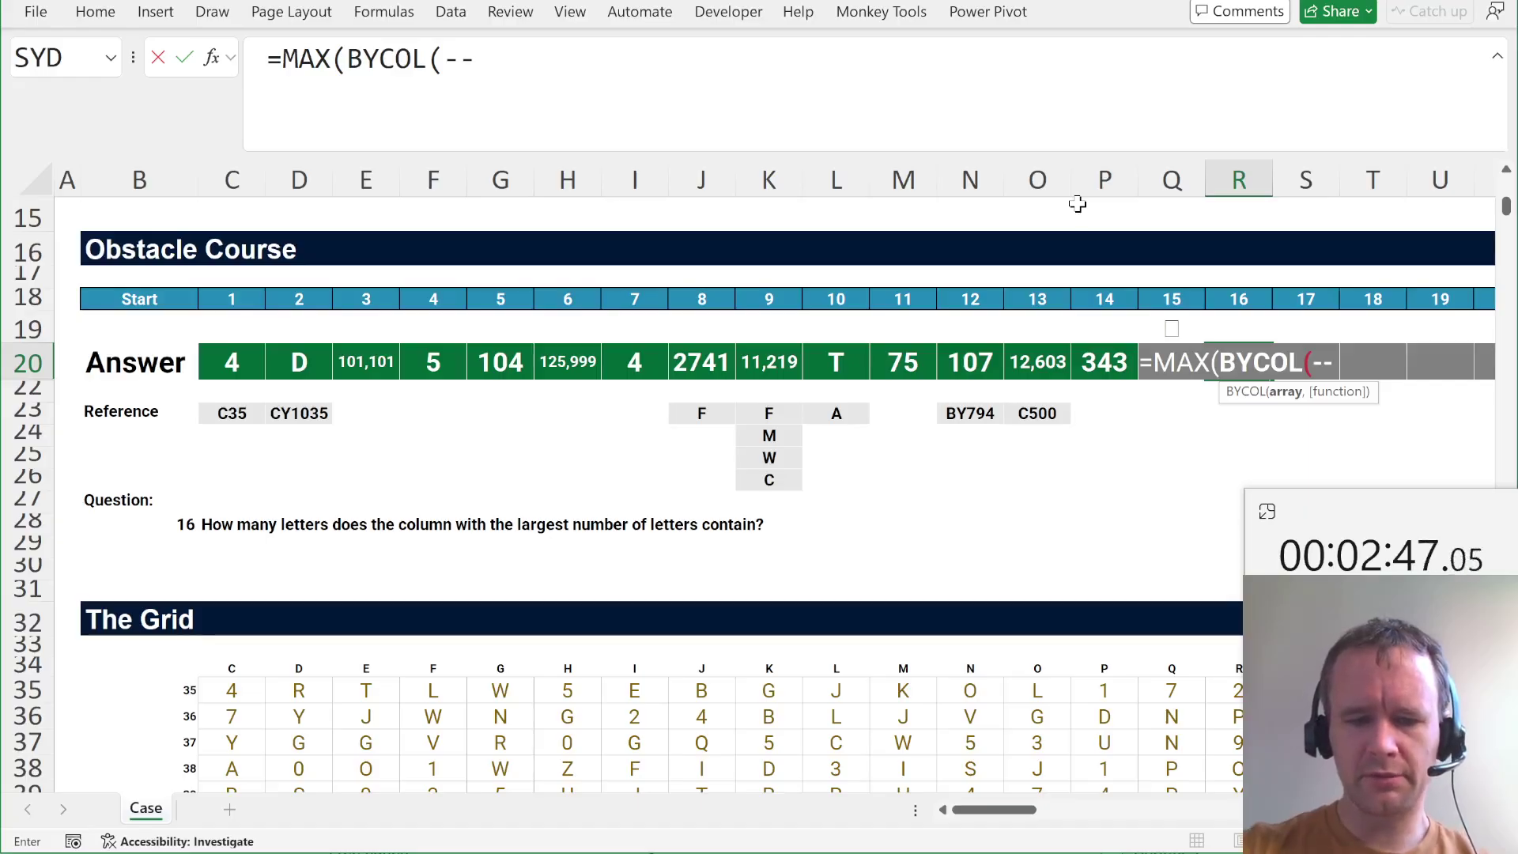
{"action": "type", "text": "ist"}
{"action": "key", "text": "Tab"}
{"action": "type", "text": "c35:cy1035),"}
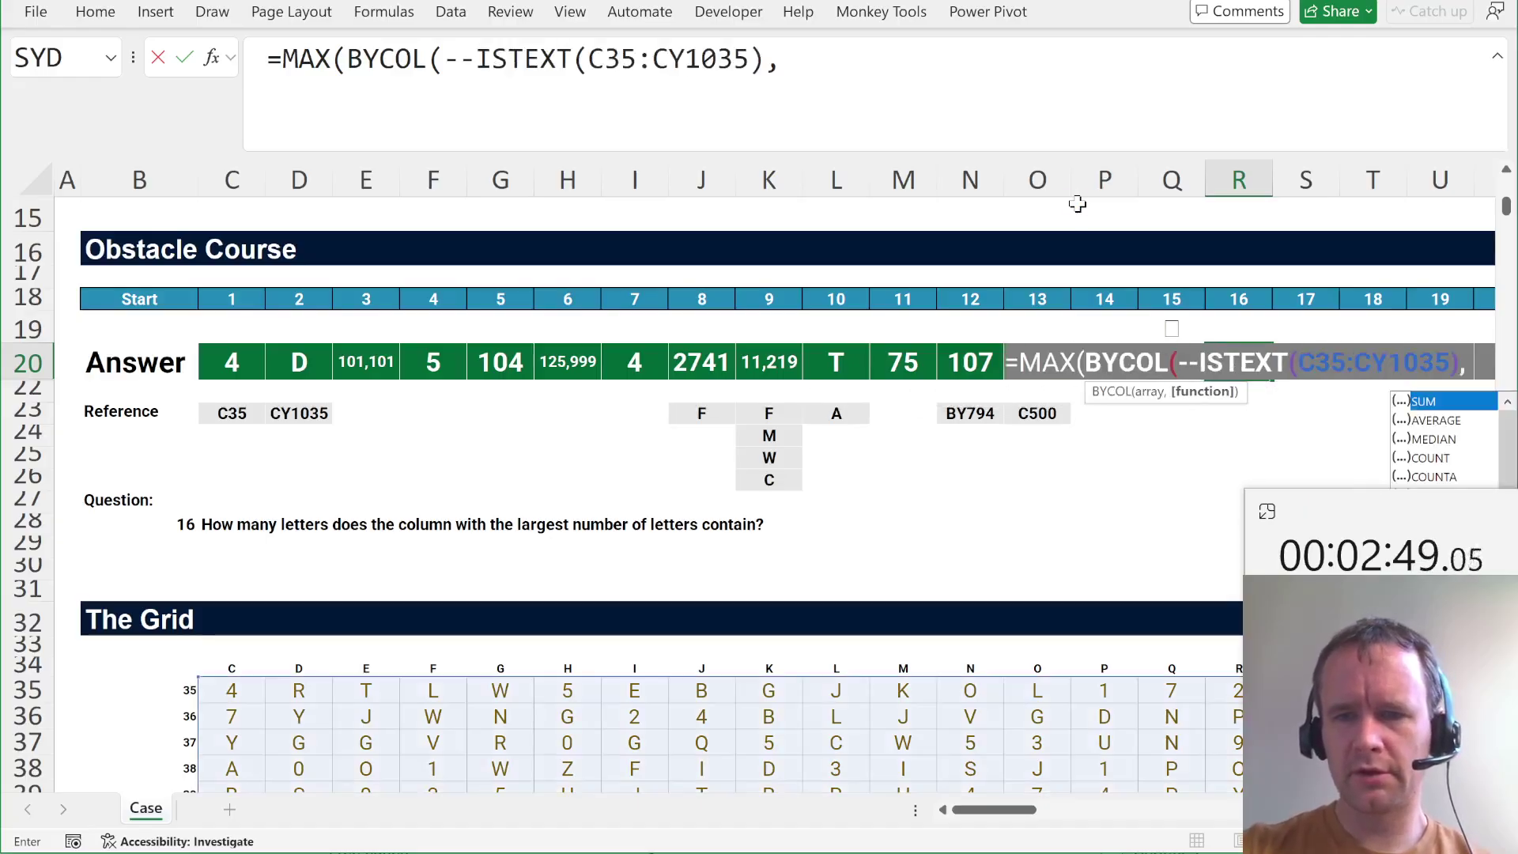
{"action": "type", "text": "sum))"}
{"action": "key", "text": "Return"}
{"action": "key", "text": "Up"}
{"action": "key", "text": "Right"}
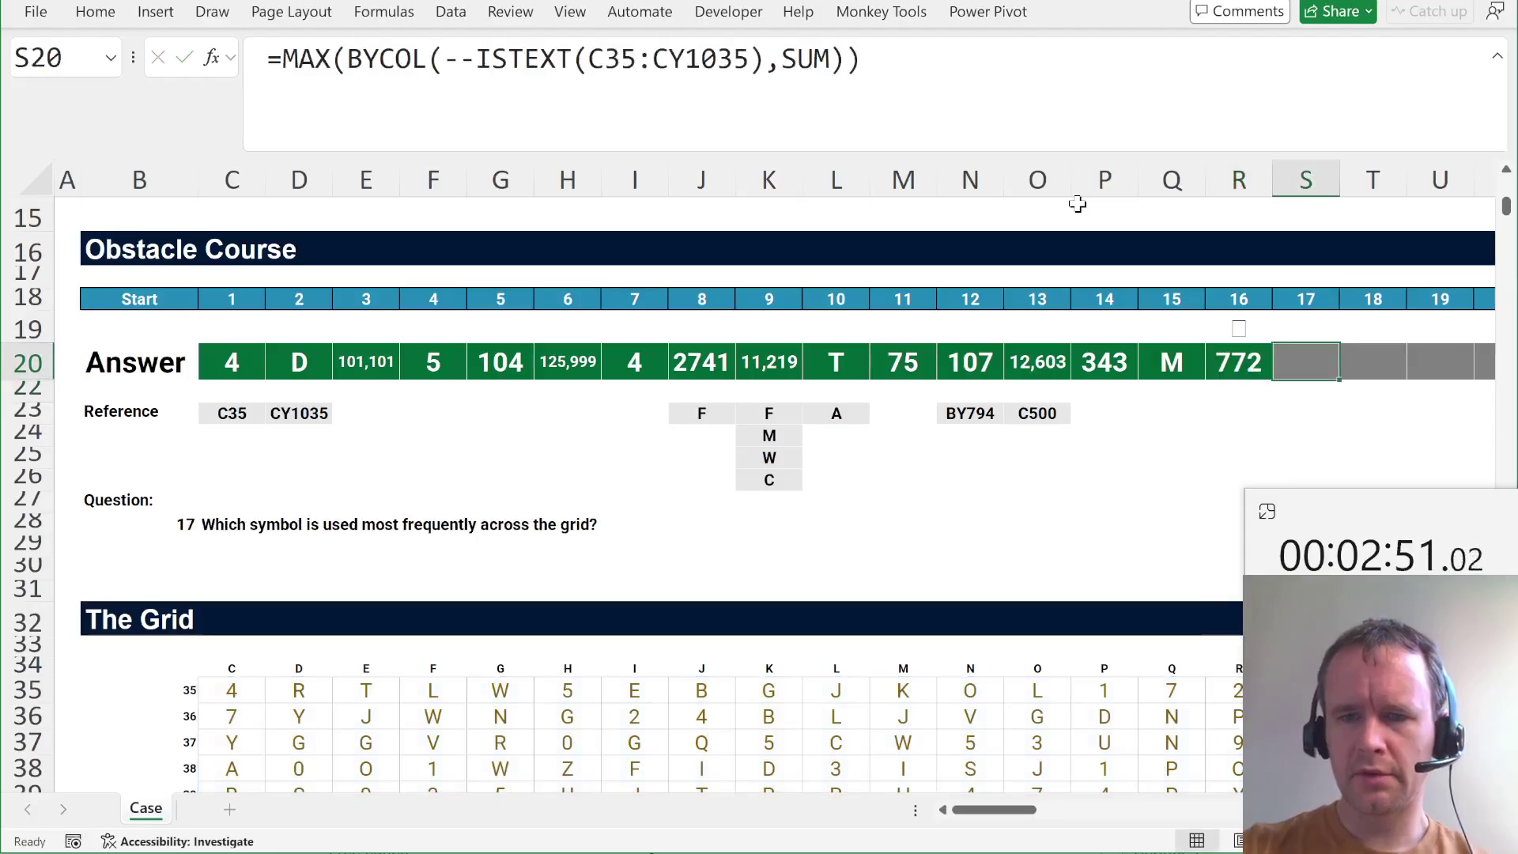
{"action": "scroll", "coordinate": [953, 491], "scroll_direction": "right", "scroll_amount": 4}
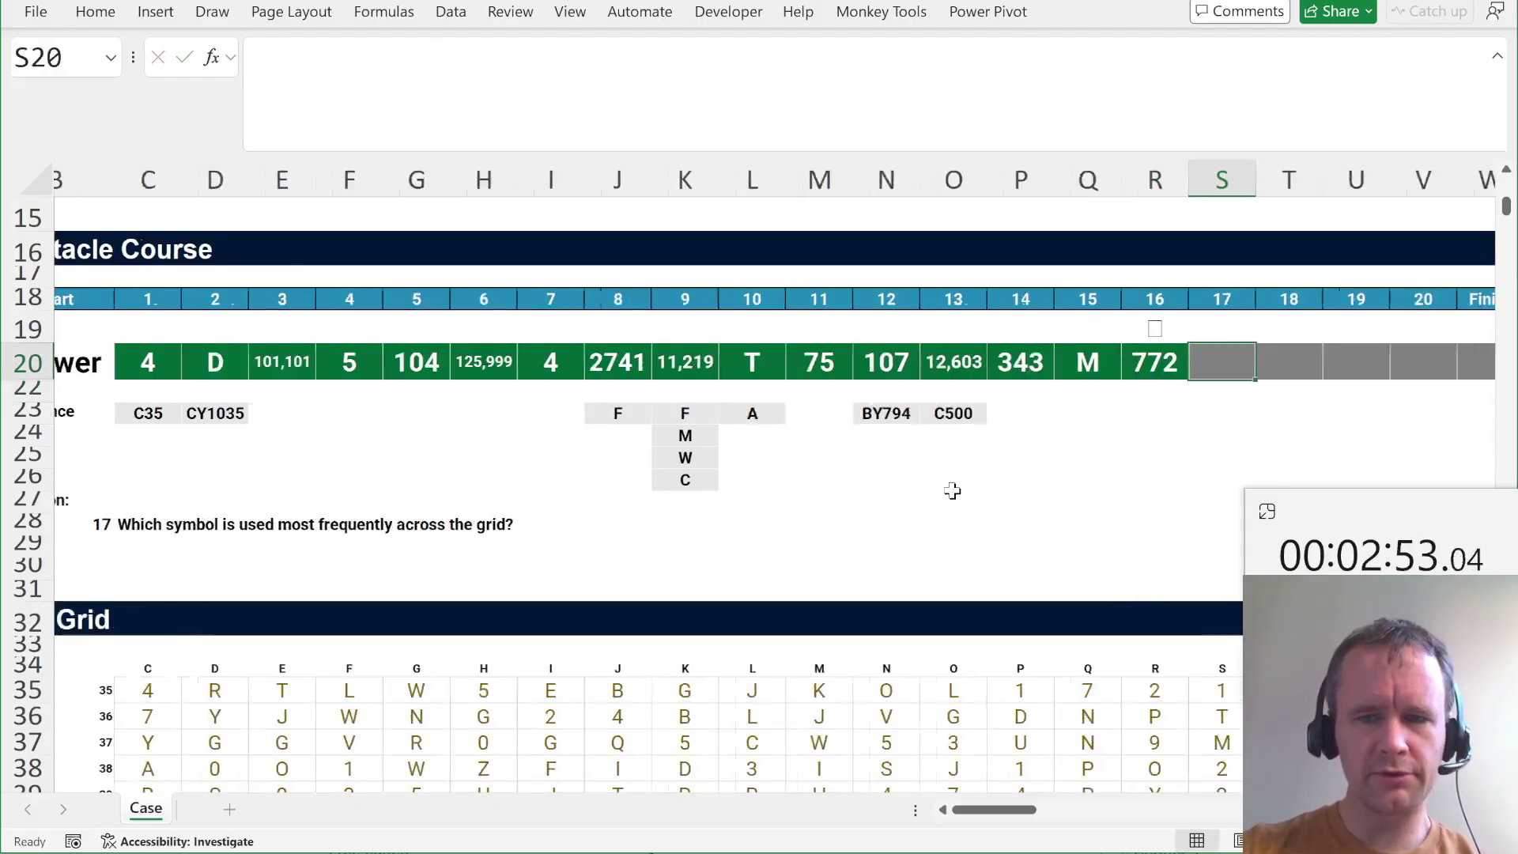
Try =MODE.MULT(C35:CY1035) in S20 as a first attempt at the most frequent symbol.
{"action": "scroll", "coordinate": [953, 492], "scroll_direction": "left", "scroll_amount": 1}
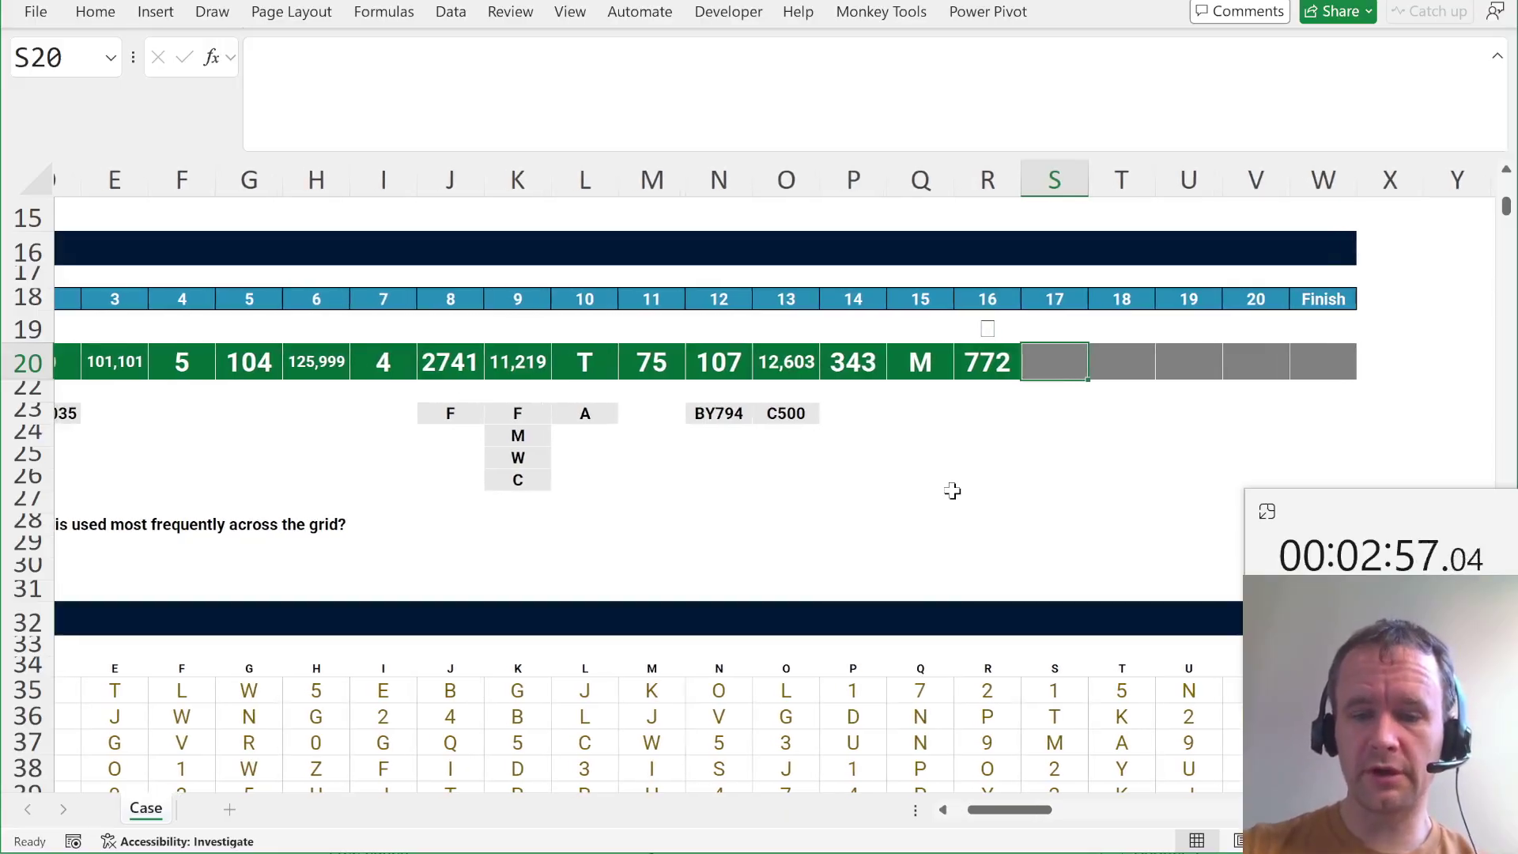
{"action": "type", "text": "=mode"}
{"action": "key", "text": "Tab"}
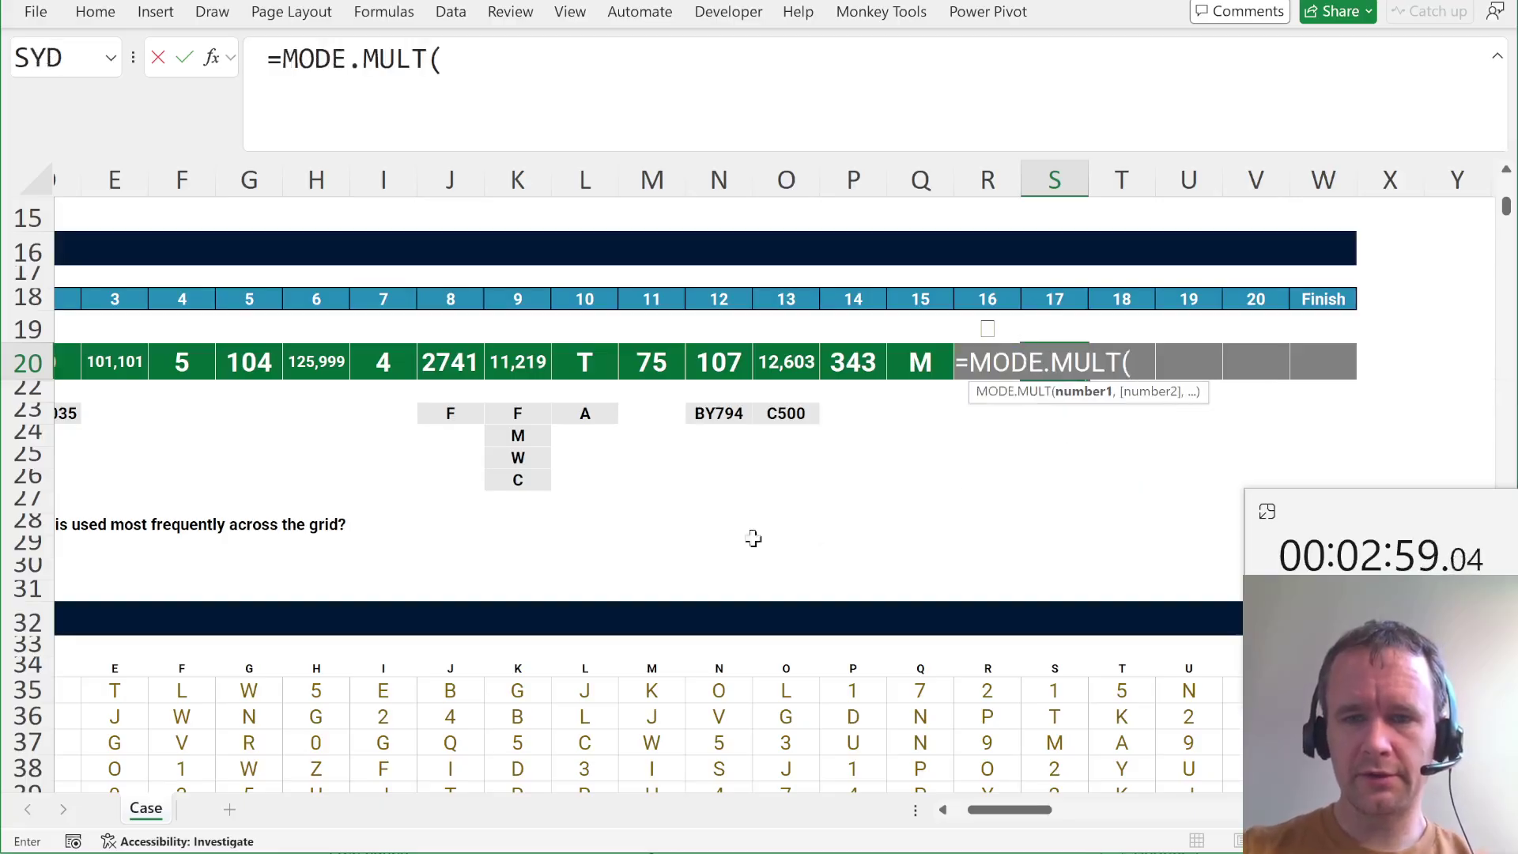
{"action": "left_click", "coordinate": [115, 694]}
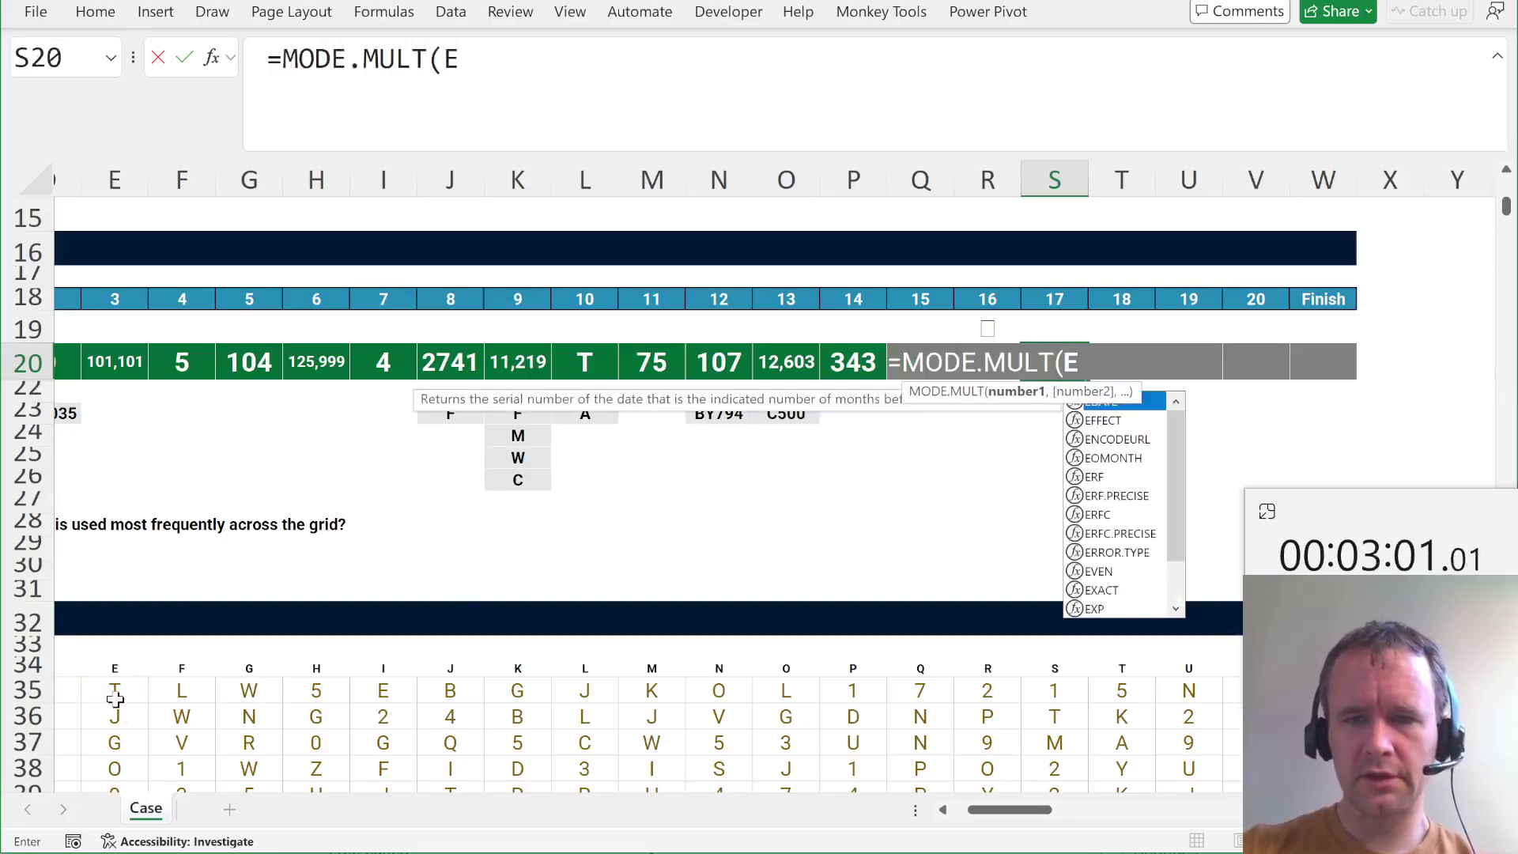
{"action": "key", "text": "ctrl+a"}
{"action": "type", "text": ")"}
{"action": "key", "text": "Return"}
{"action": "key", "text": "Up"}
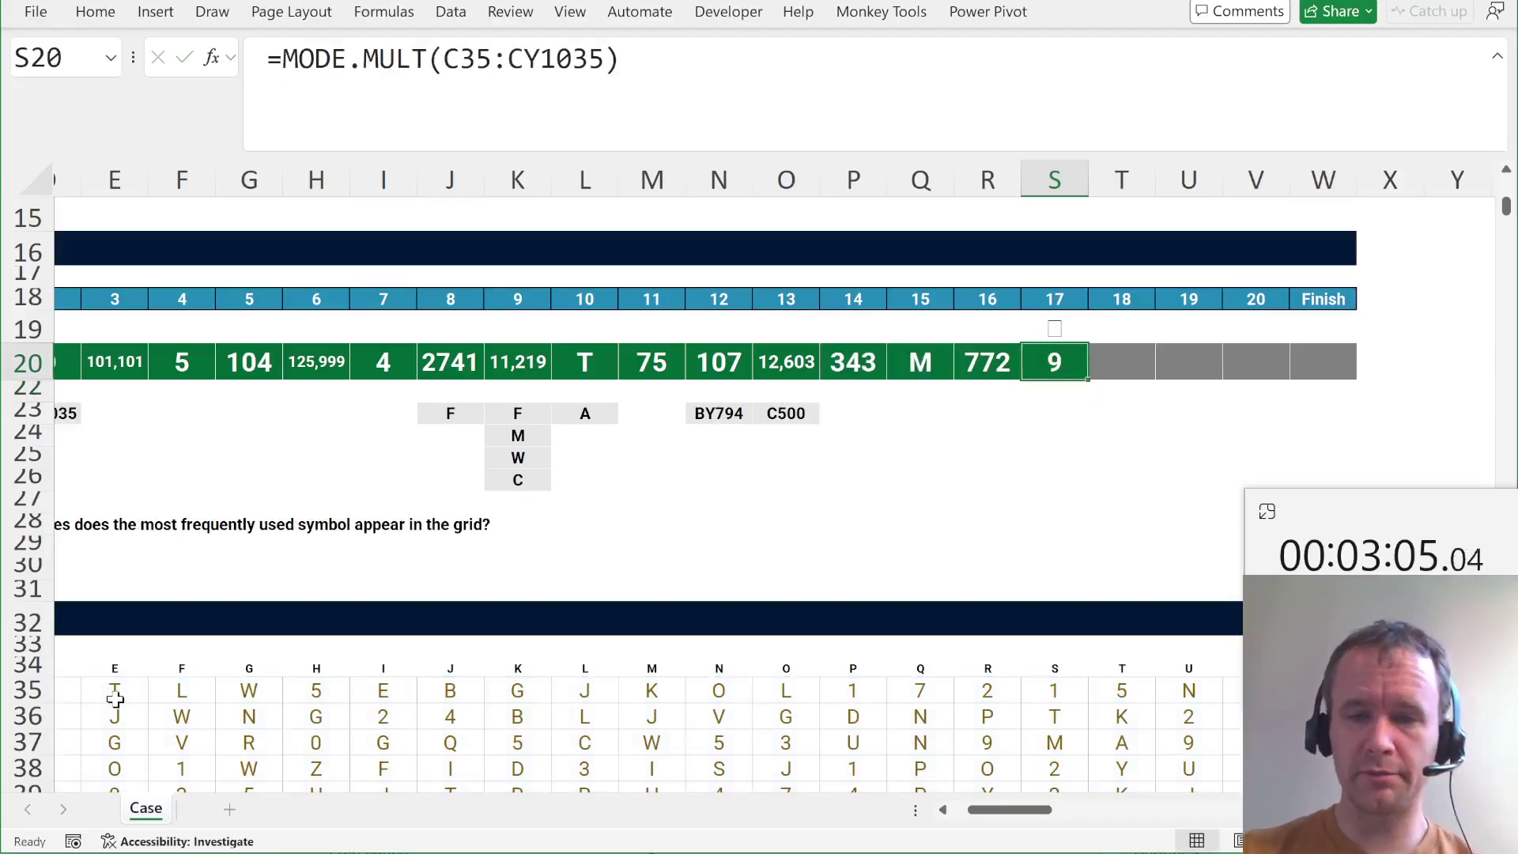
{"action": "type", "text": "="}
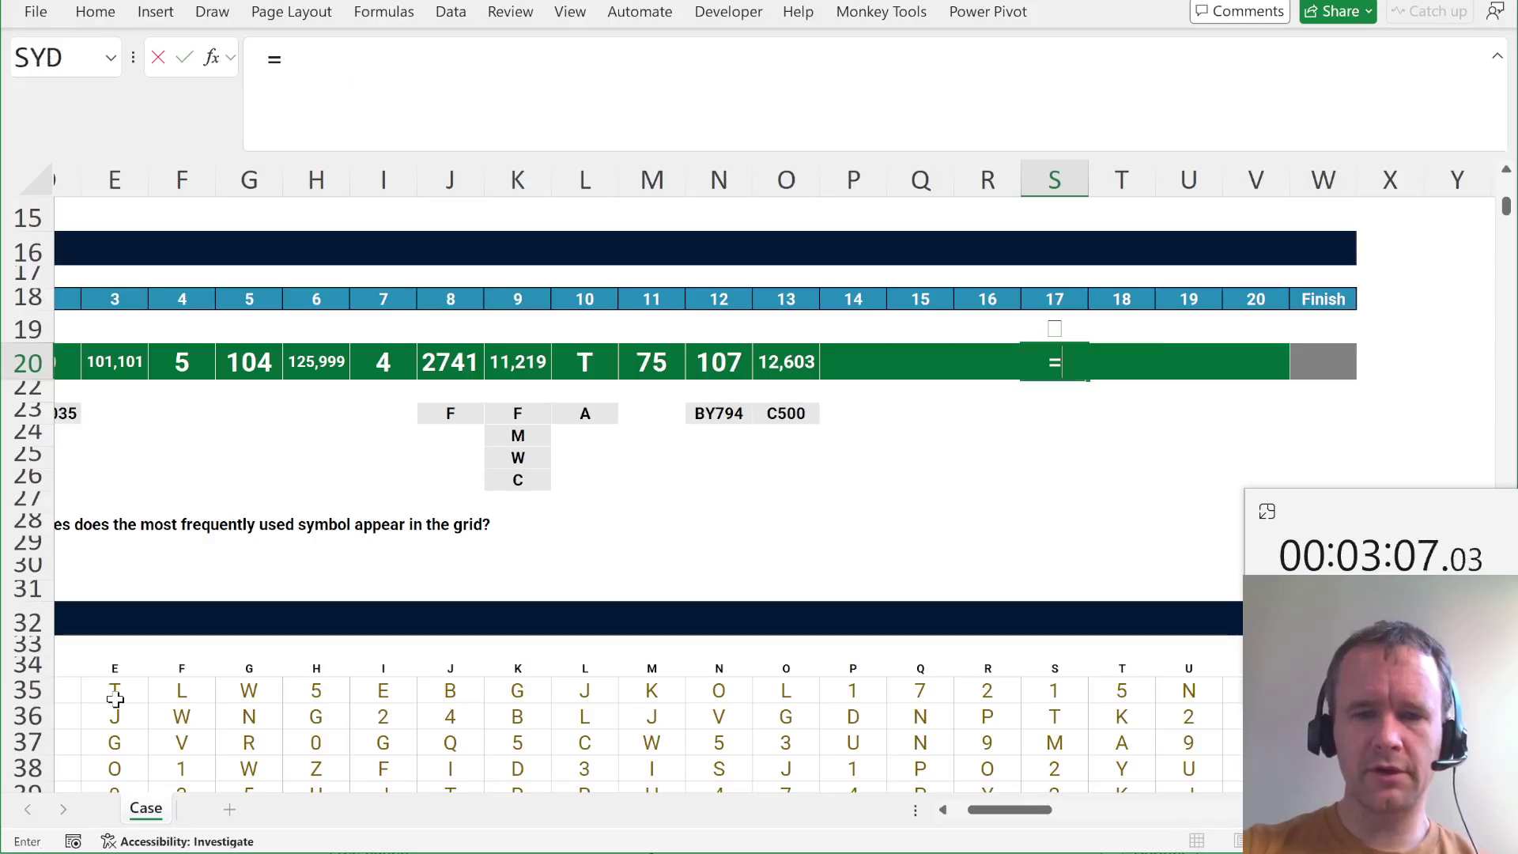
{"action": "type", "text": "grou"}
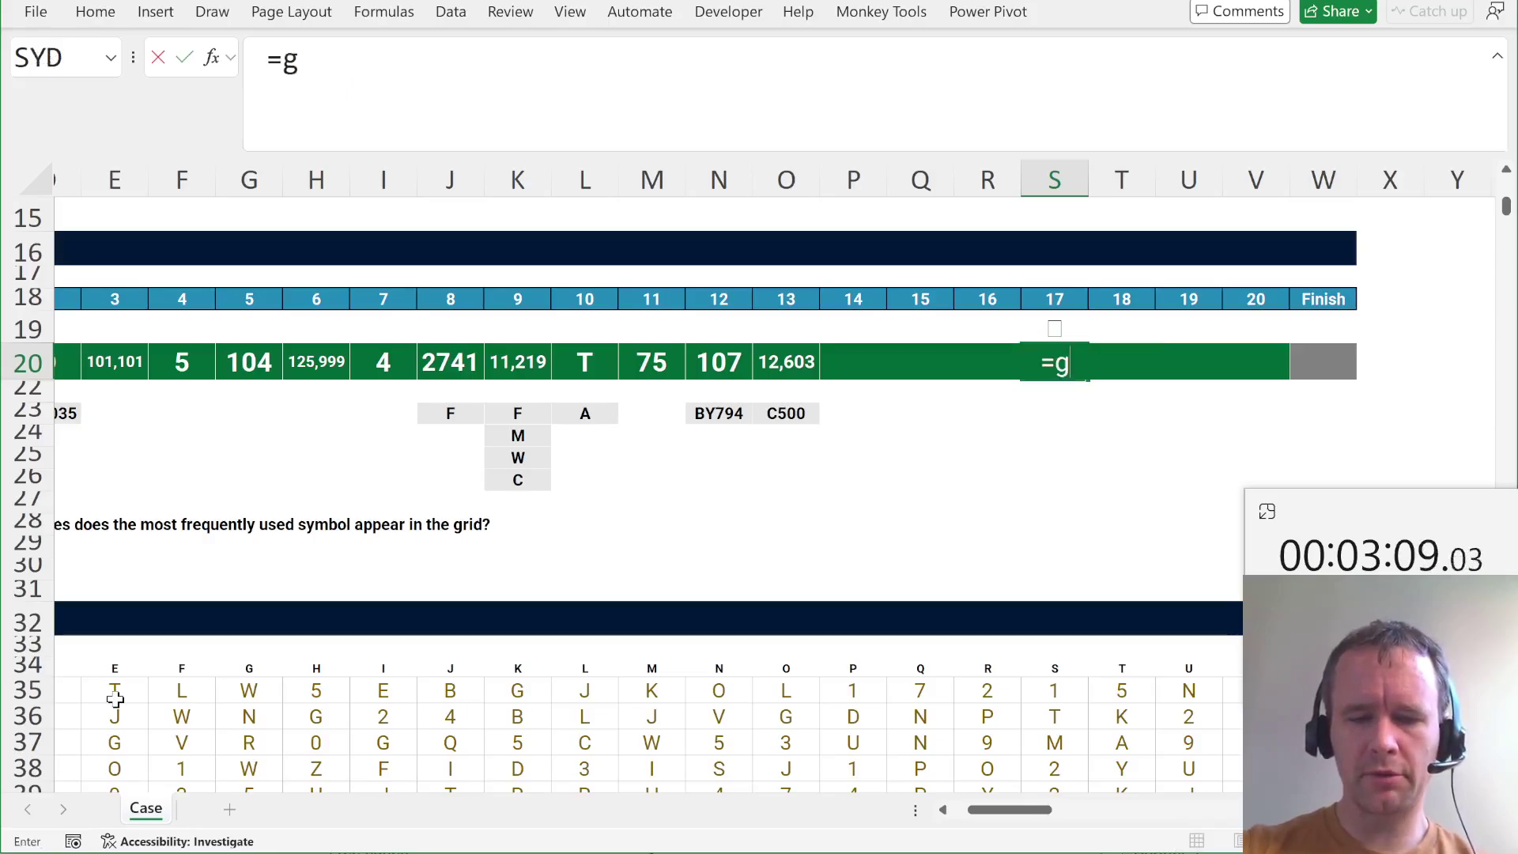
{"action": "key", "text": "BackSpace"}
{"action": "key", "text": "BackSpace"}
{"action": "key", "text": "BackSpace"}
{"action": "key", "text": "BackSpace"}
{"action": "type", "text": "@group"}
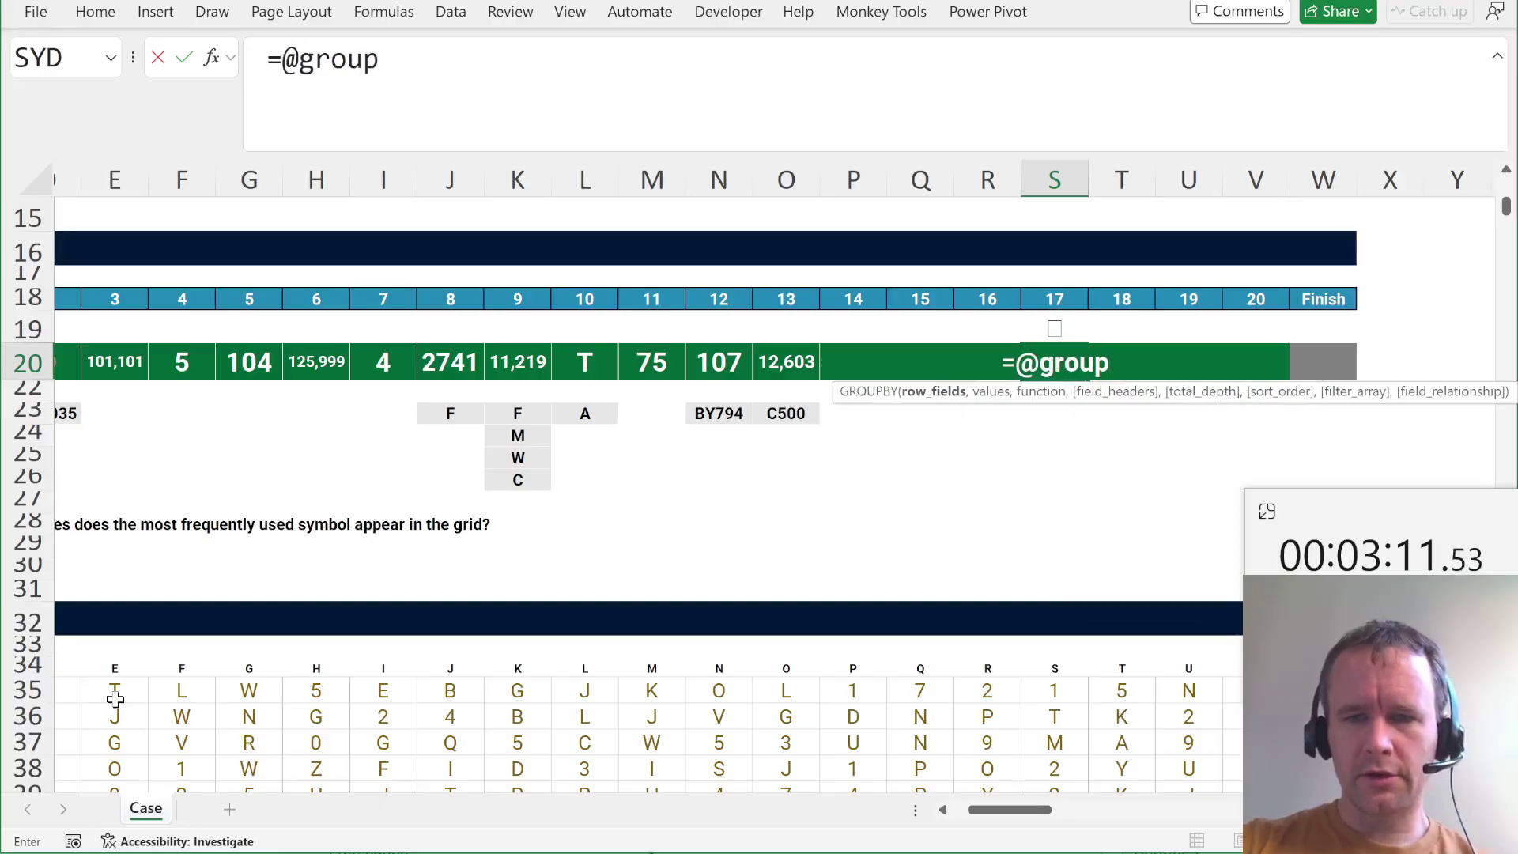
{"action": "key", "text": "Tab"}
{"action": "type", "text": "toc"}
{"action": "key", "text": "Tab"}
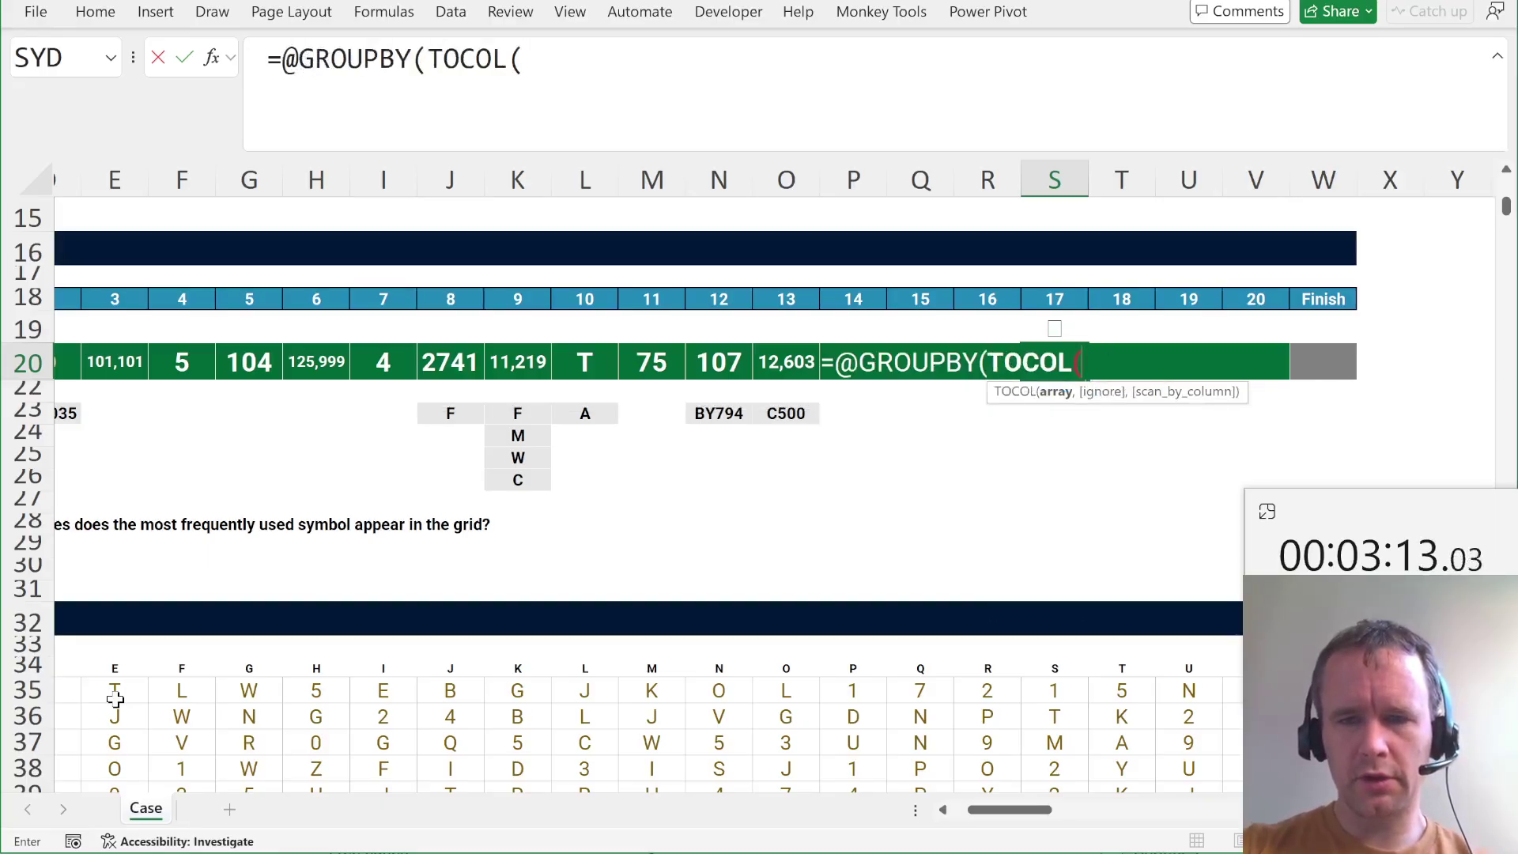
{"action": "key", "text": "ctrl+v"}
{"action": "type", "text": "),toc"}
{"action": "key", "text": "Tab"}
{"action": "key", "text": "ctrl+v"}
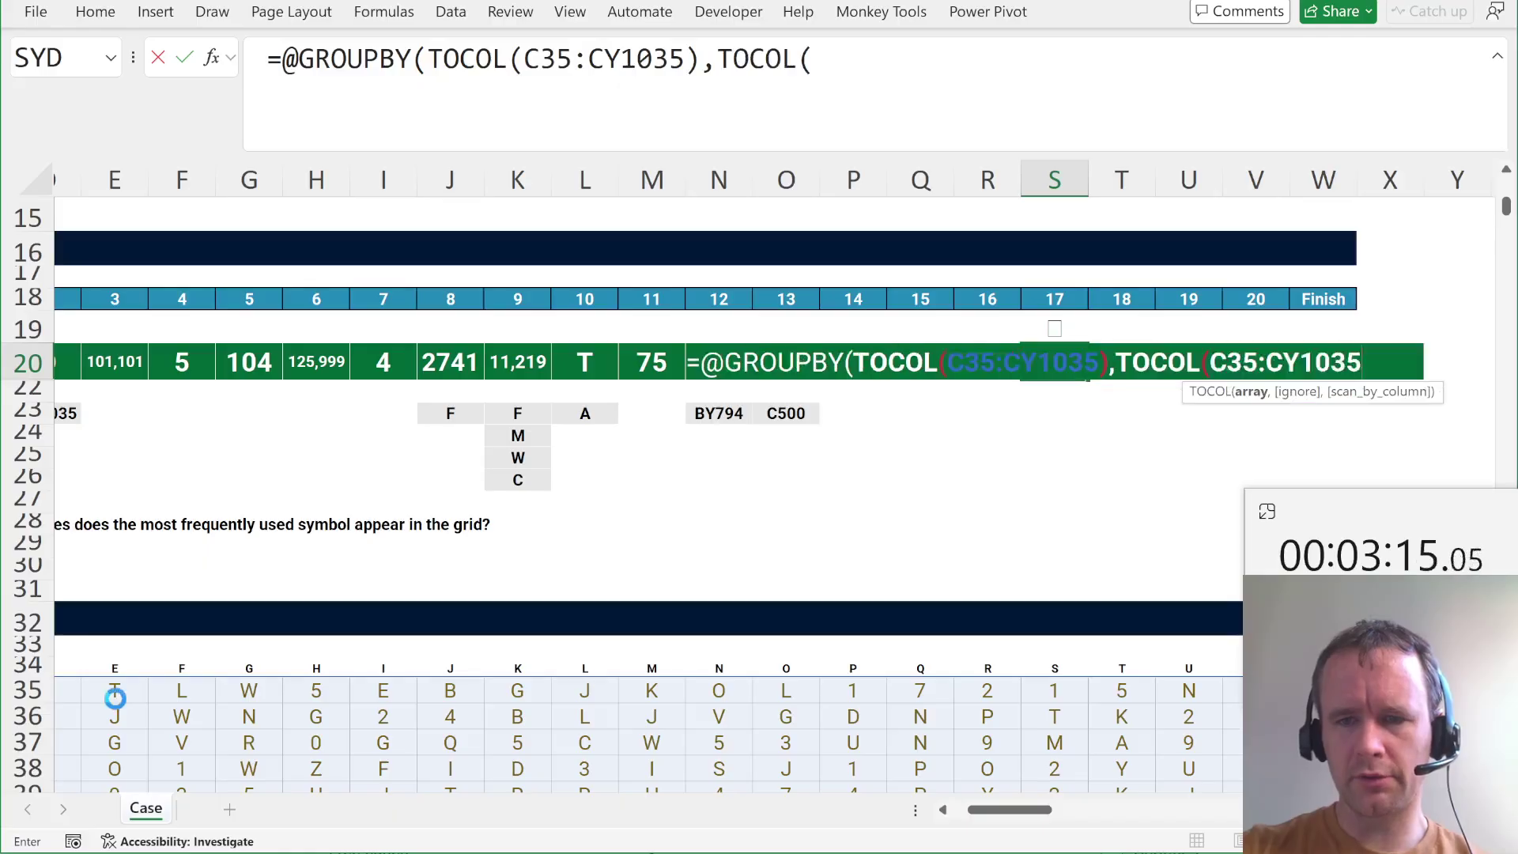
{"action": "type", "text": "),rows,"}
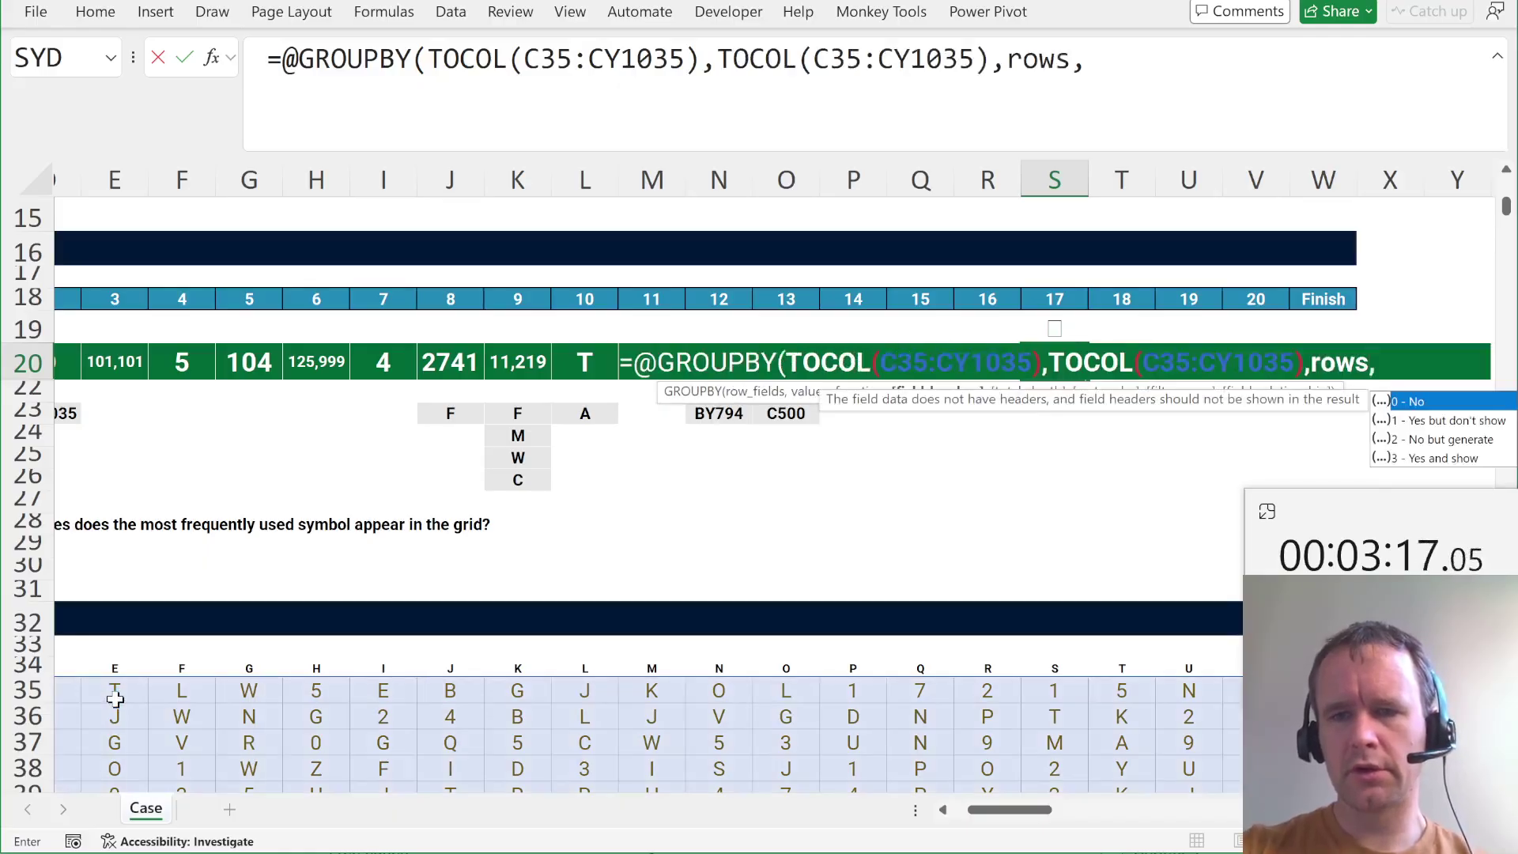
{"action": "type", "text": "0,0,-2)"}
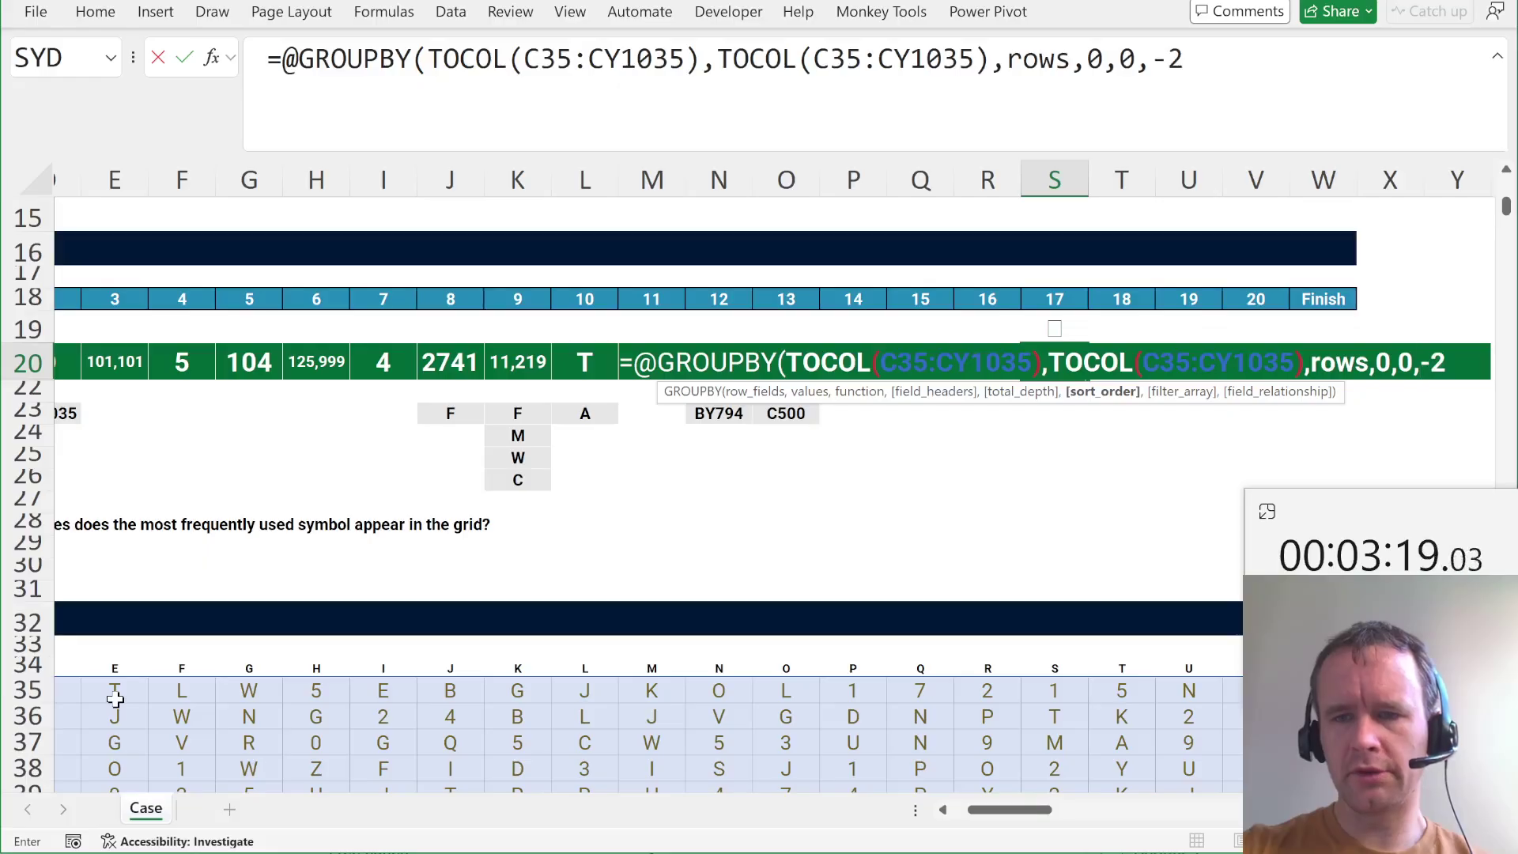
{"action": "key", "text": "Return"}
Select S20's GROUPBY formula text so it can be copied for reuse.
{"action": "key", "text": "Up"}
{"action": "key", "text": "Up"}
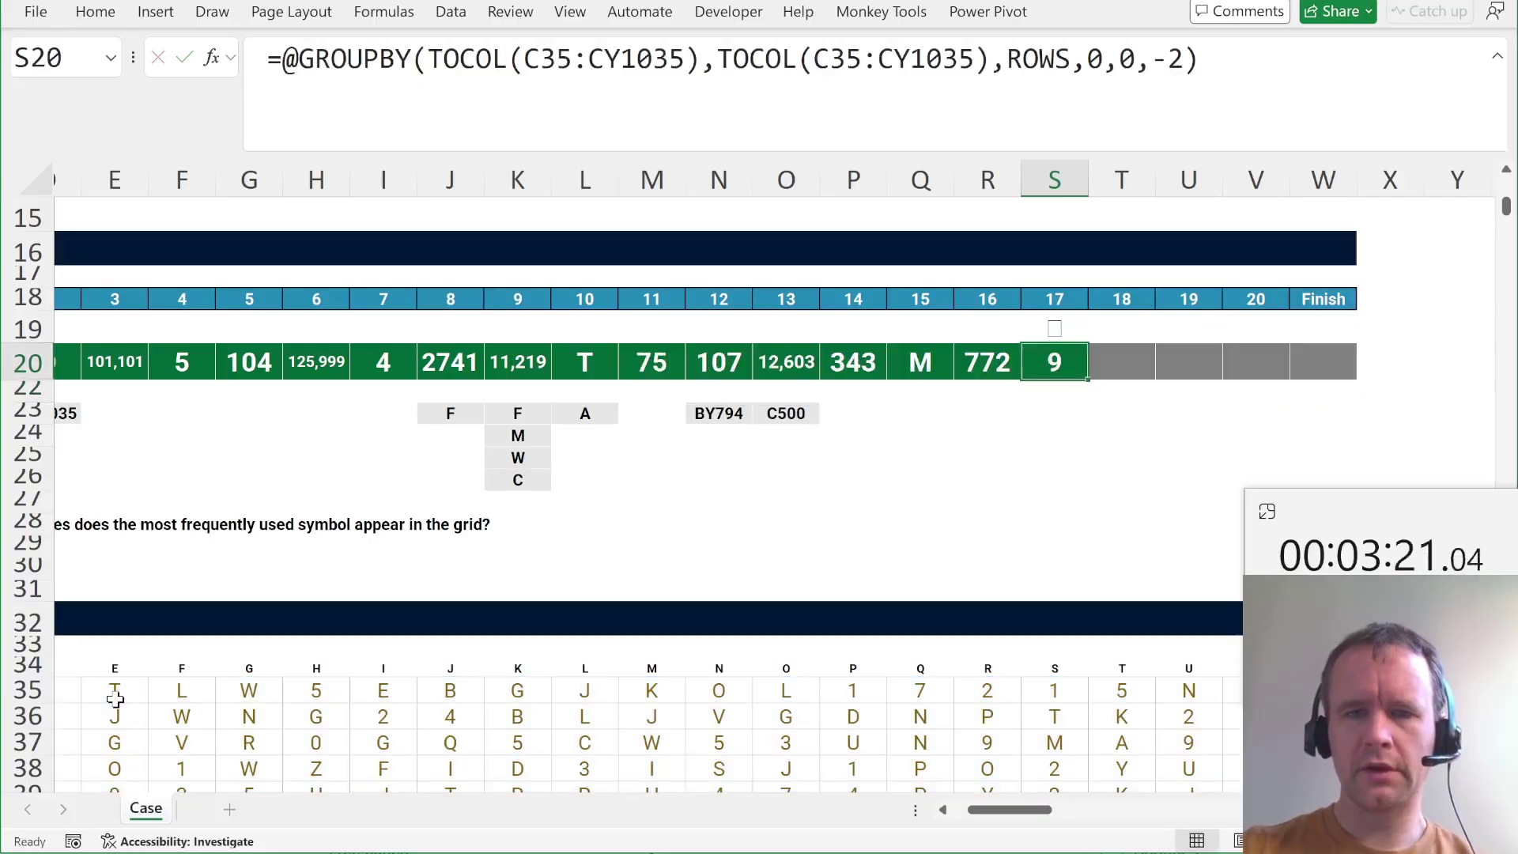
{"action": "key", "text": "F2"}
{"action": "key", "text": "shift+Home"}
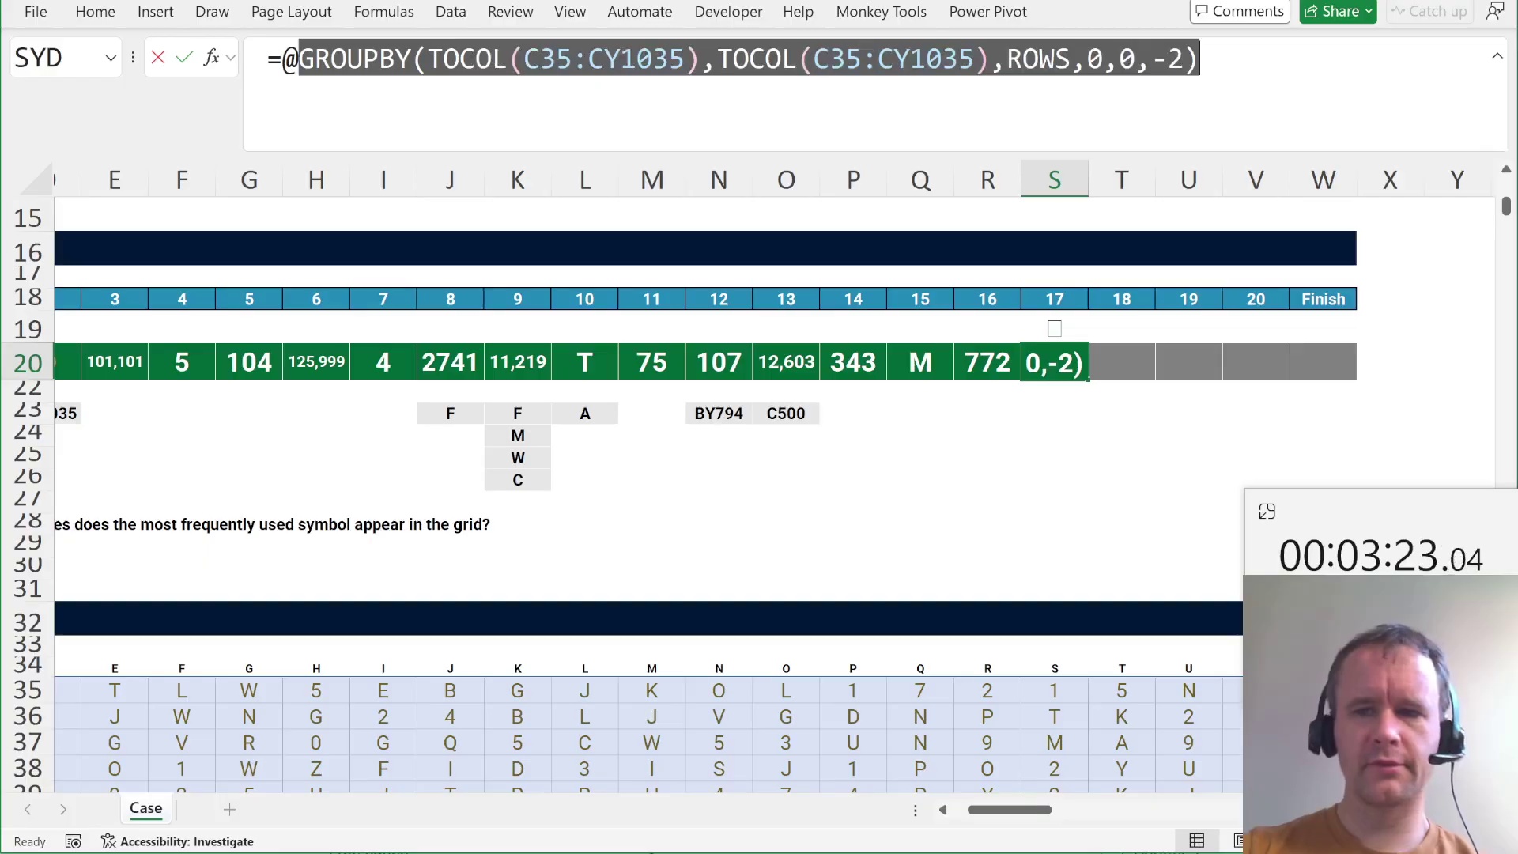
{"action": "key", "text": "Escape"}
{"action": "scroll", "coordinate": [1242, 324], "scroll_direction": "right", "scroll_amount": 3}
{"action": "scroll", "coordinate": [1242, 324], "scroll_direction": "right", "scroll_amount": 15}
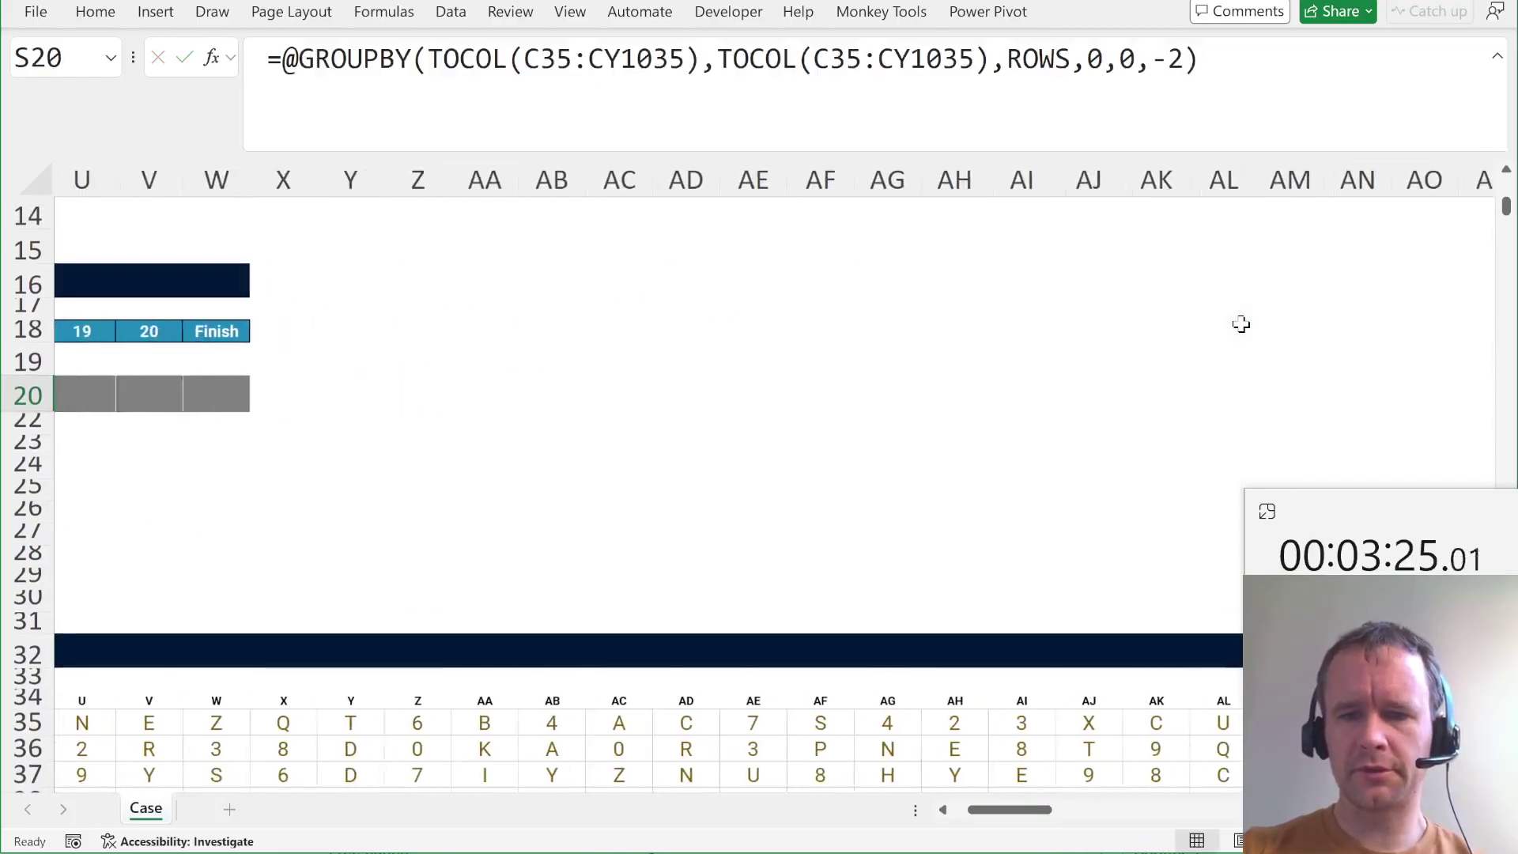
{"action": "scroll", "coordinate": [1242, 324], "scroll_direction": "right", "scroll_amount": 3}
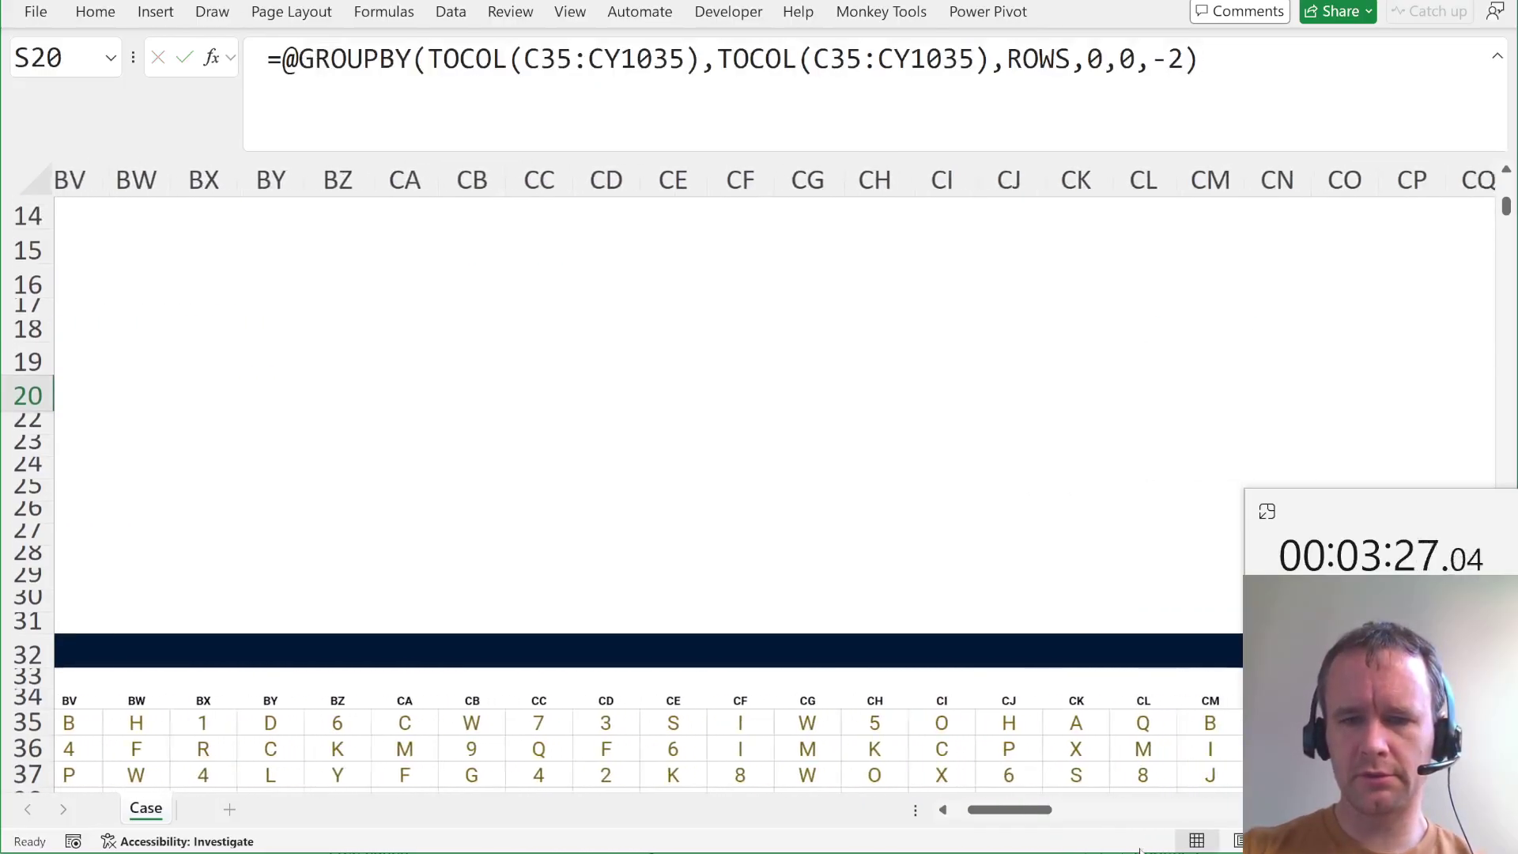
{"action": "left_click", "coordinate": [1057, 722]}
{"action": "left_click", "coordinate": [999, 718]}
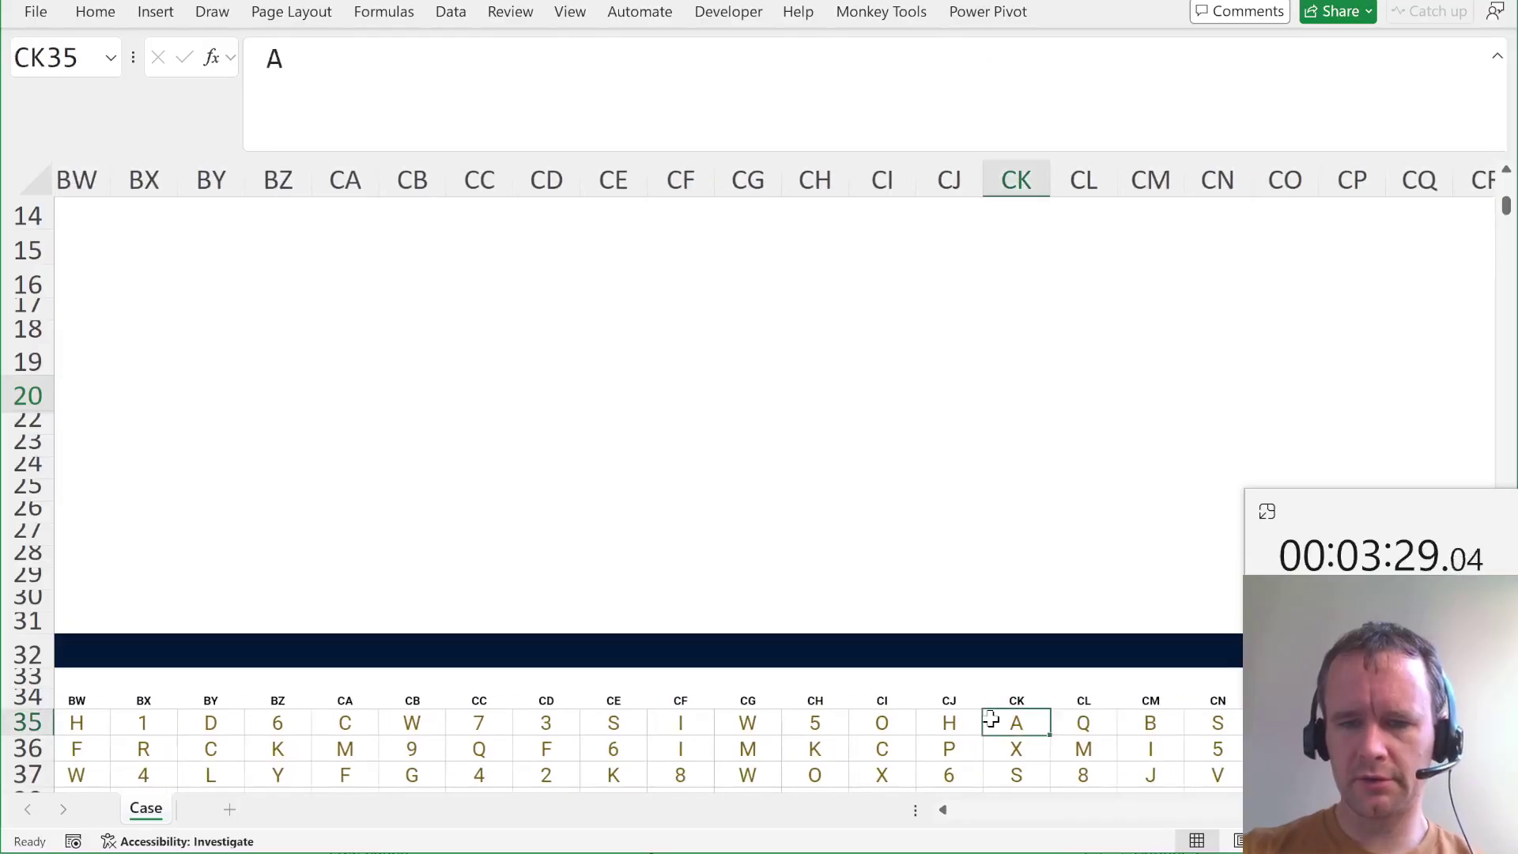
{"action": "key", "text": "Right"}
{"action": "key", "text": "Right"}
{"action": "key", "text": "Right"}
{"action": "key", "text": "Right"}
{"action": "key", "text": "Right"}
{"action": "key", "text": "Right"}
{"action": "key", "text": "Right"}
{"action": "key", "text": "Right"}
{"action": "key", "text": "Right"}
{"action": "key", "text": "Right"}
{"action": "key", "text": "Right"}
{"action": "key", "text": "Right"}
{"action": "key", "text": "Right"}
{"action": "key", "text": "Right"}
{"action": "key", "text": "Right"}
{"action": "key", "text": "Right"}
{"action": "key", "text": "Right"}
{"action": "key", "text": "Right"}
{"action": "key", "text": "Right"}
{"action": "key", "text": "Right"}
{"action": "key", "text": "ctrl+Left"}
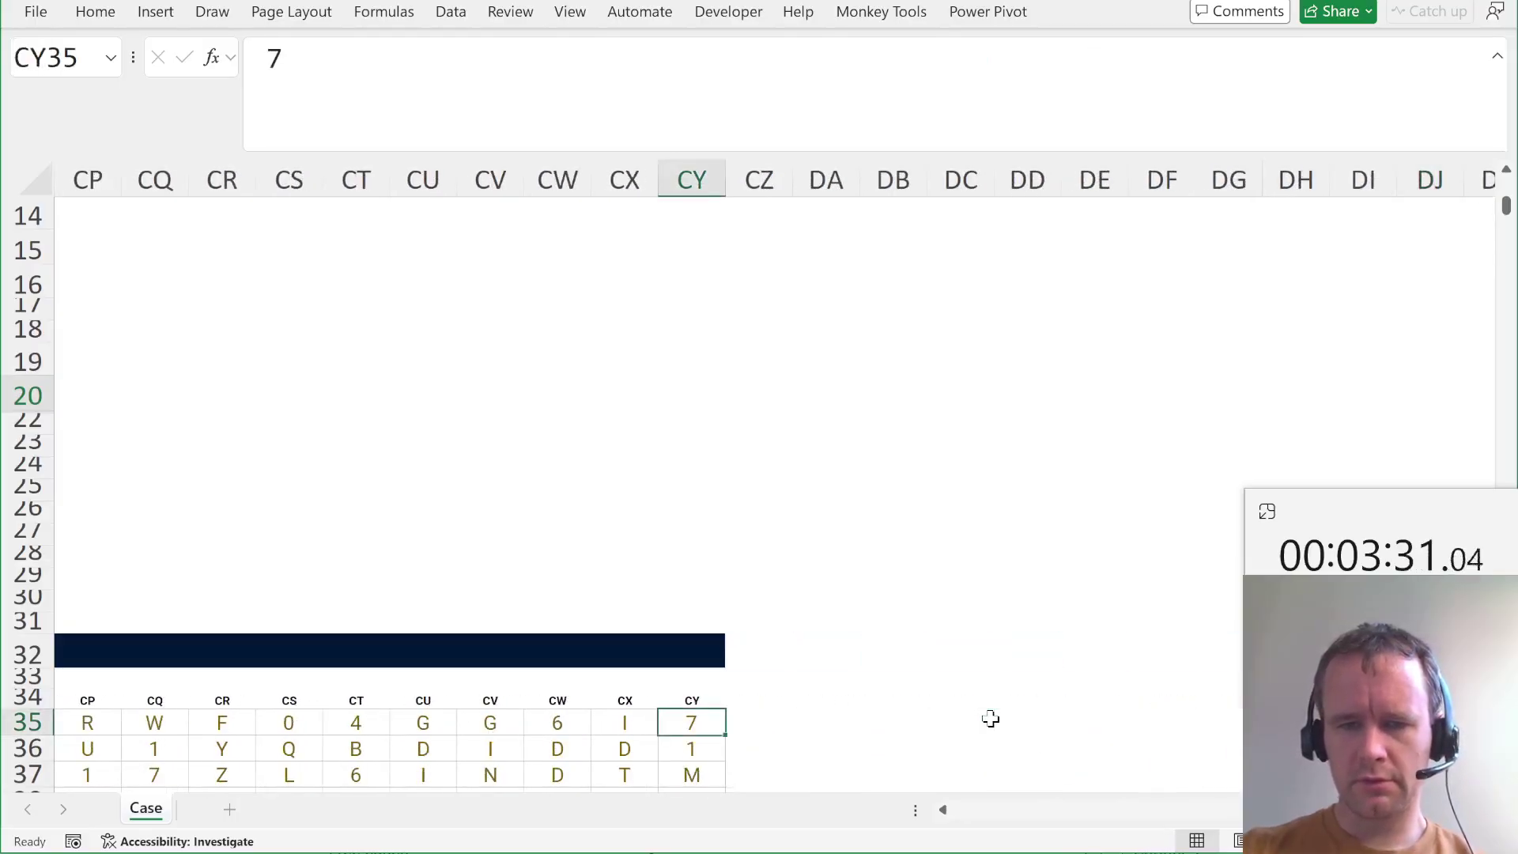
{"action": "key", "text": "Right"}
{"action": "key", "text": "Right"}
{"action": "key", "text": "F2"}
{"action": "type", "text": "=GROUPBY(TOCOL(C35:CY1035),TOCOL(C35:CY1035),ROWS,0,0,-2)"}
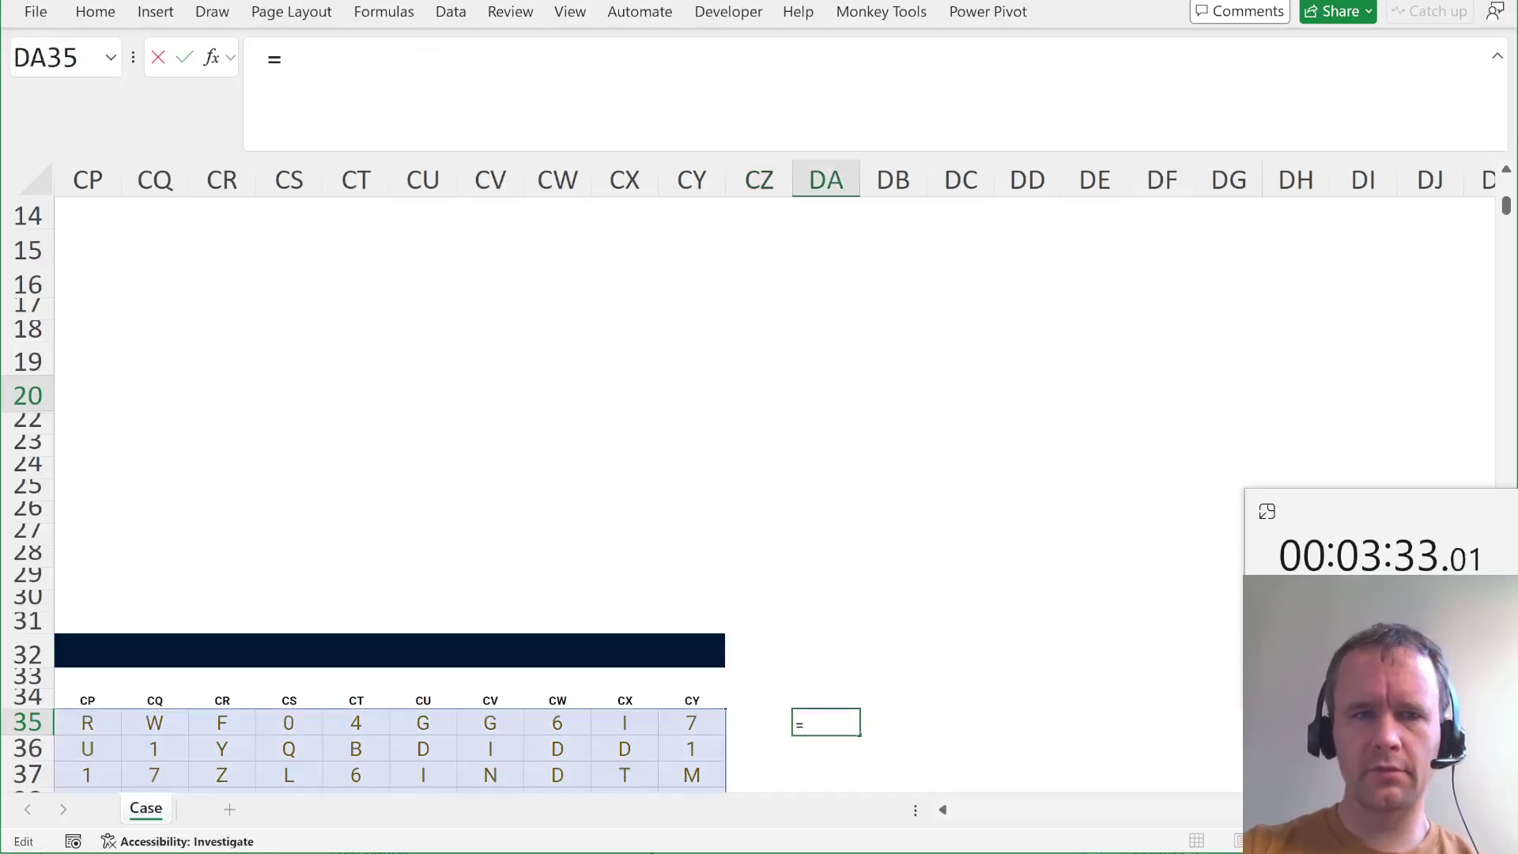
{"action": "key", "text": "Return"}
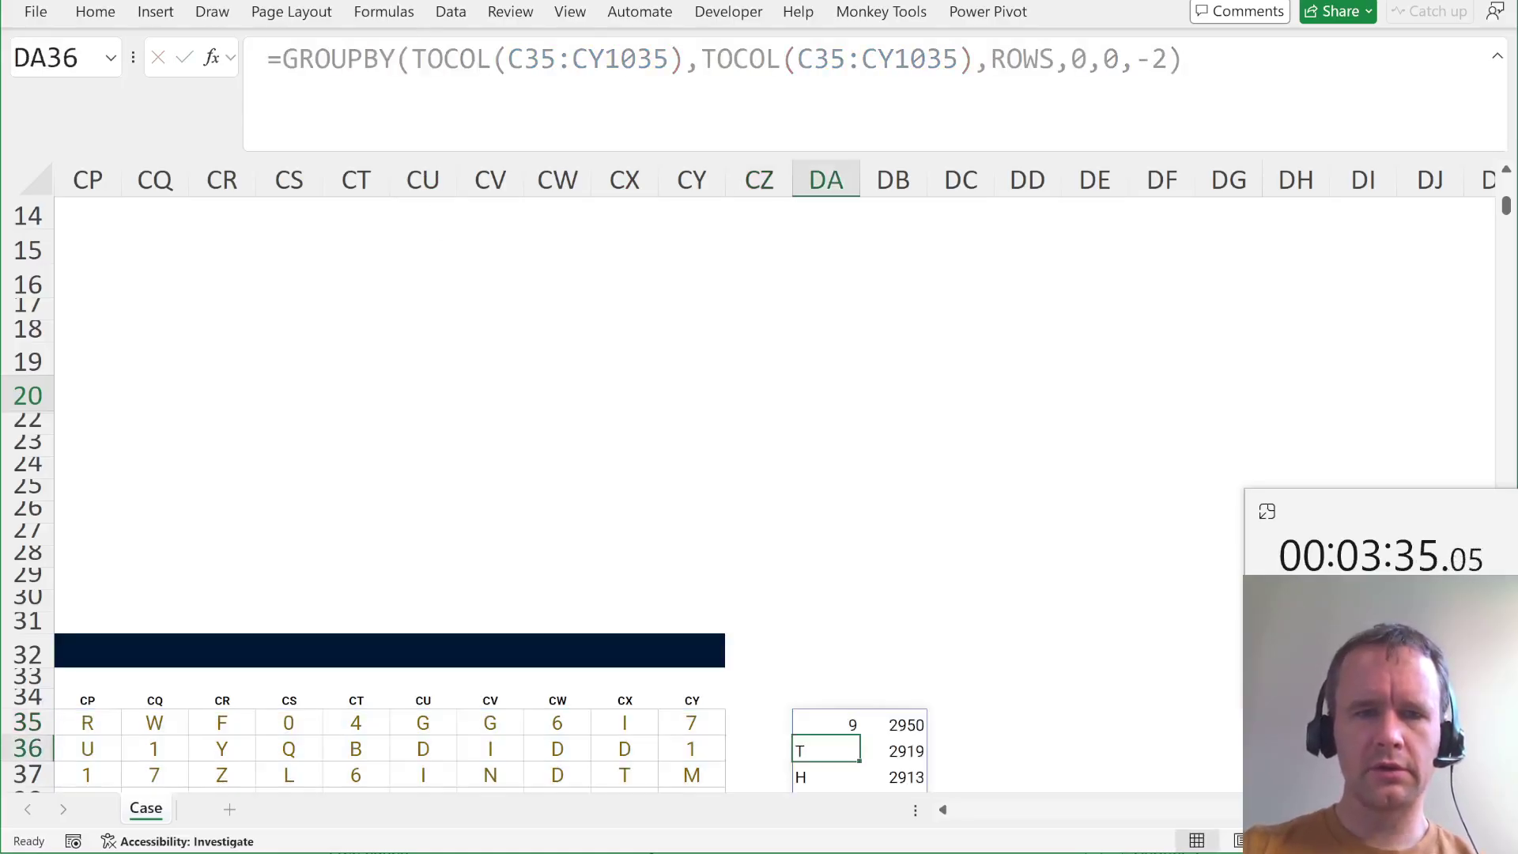
{"action": "scroll", "coordinate": [724, 304], "scroll_direction": "down", "scroll_amount": 5}
{"action": "key", "text": "Up"}
{"action": "key", "text": "ctrl+shift+Down"}
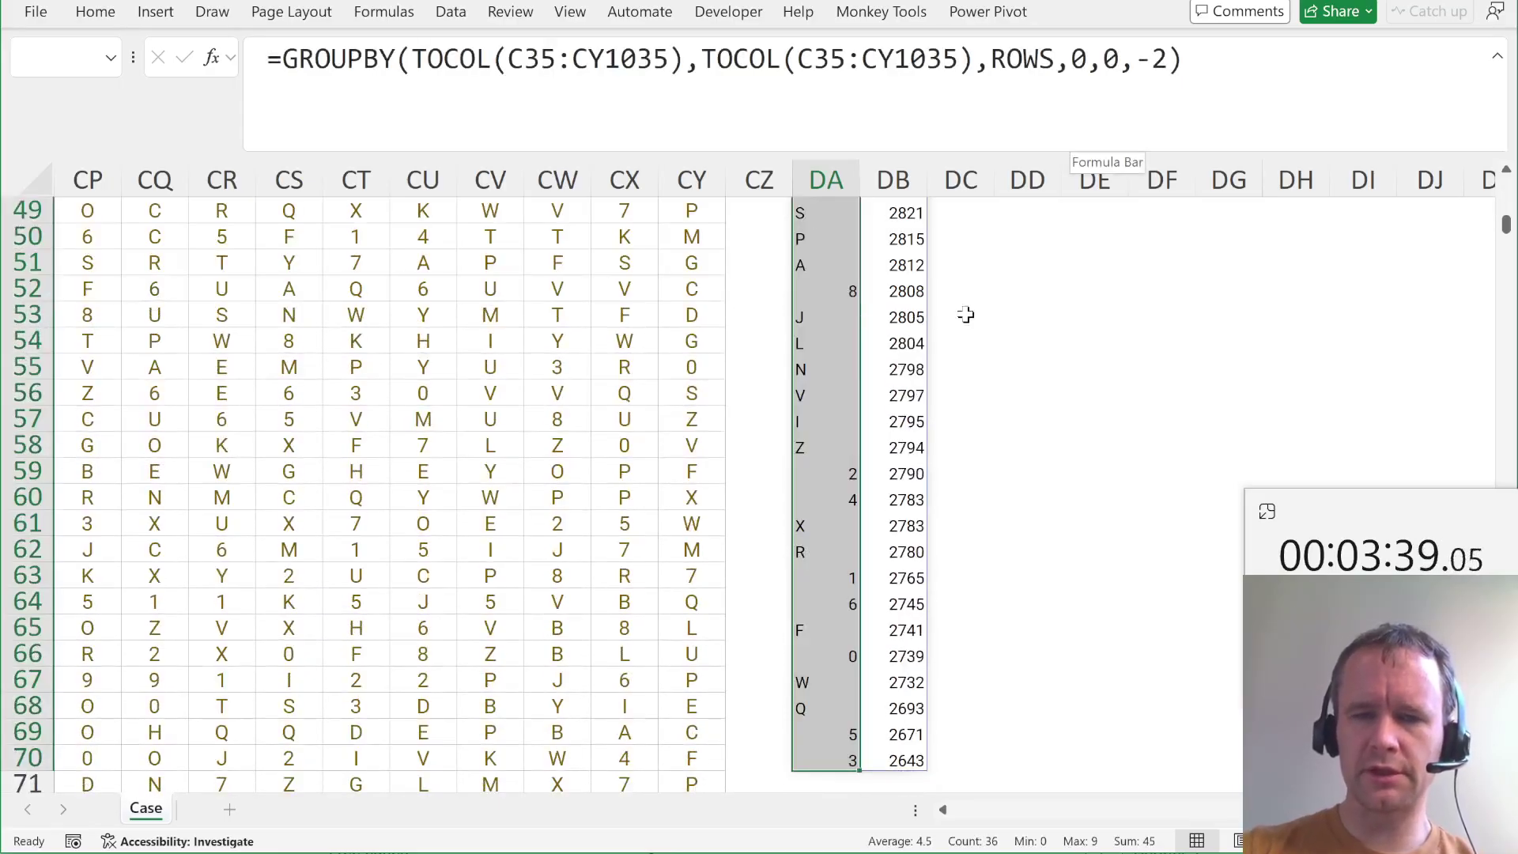
{"action": "scroll", "coordinate": [966, 312], "scroll_direction": "up", "scroll_amount": 7}
{"action": "left_click", "coordinate": [904, 357]}
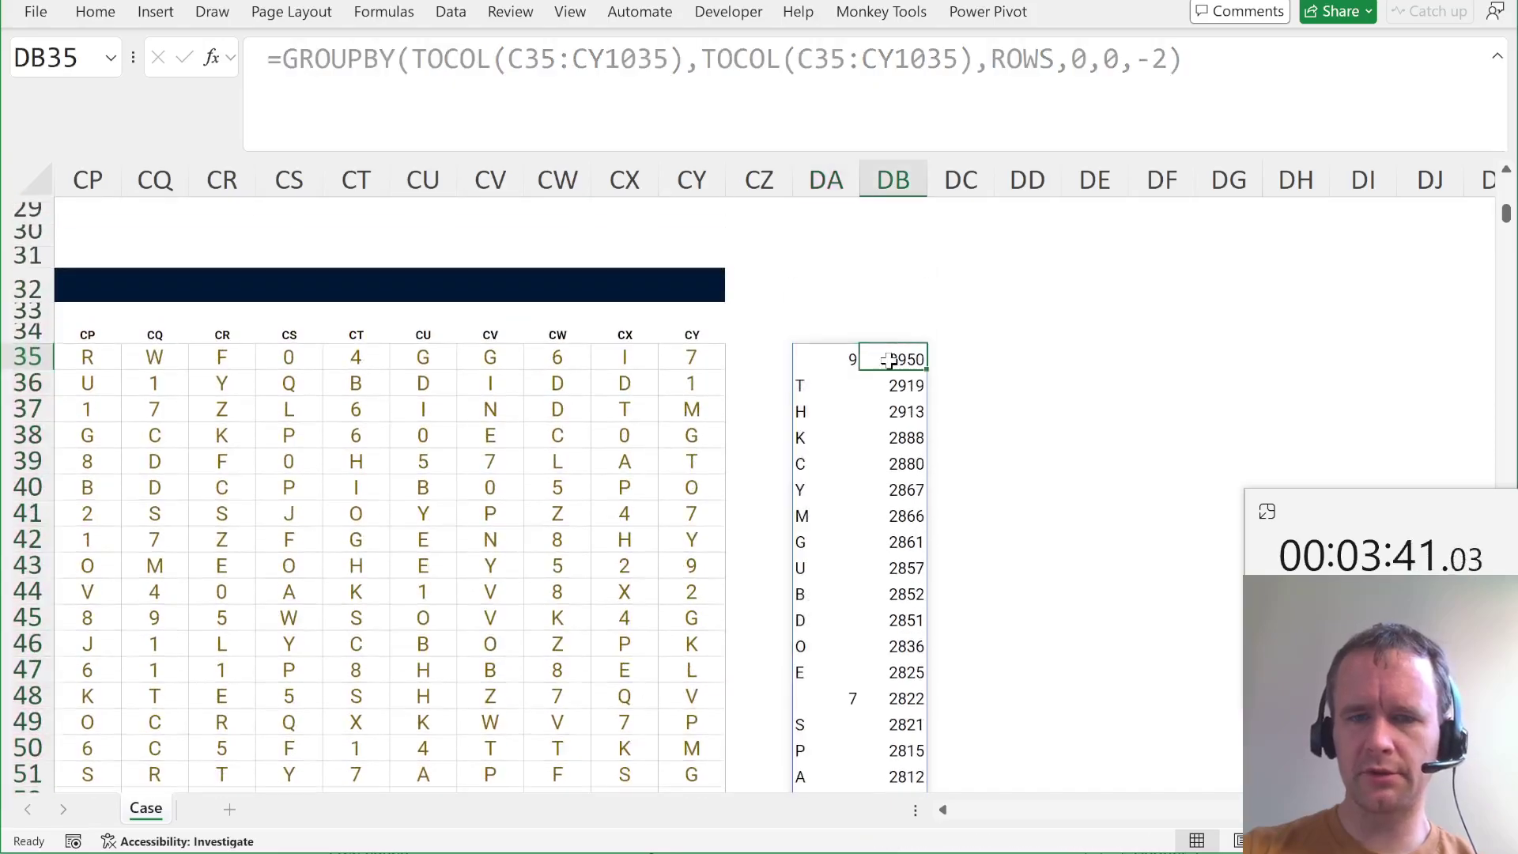
{"action": "key", "text": "Left"}
{"action": "key", "text": "shift+Right"}
{"action": "key", "text": "ctrl+shift+Down"}
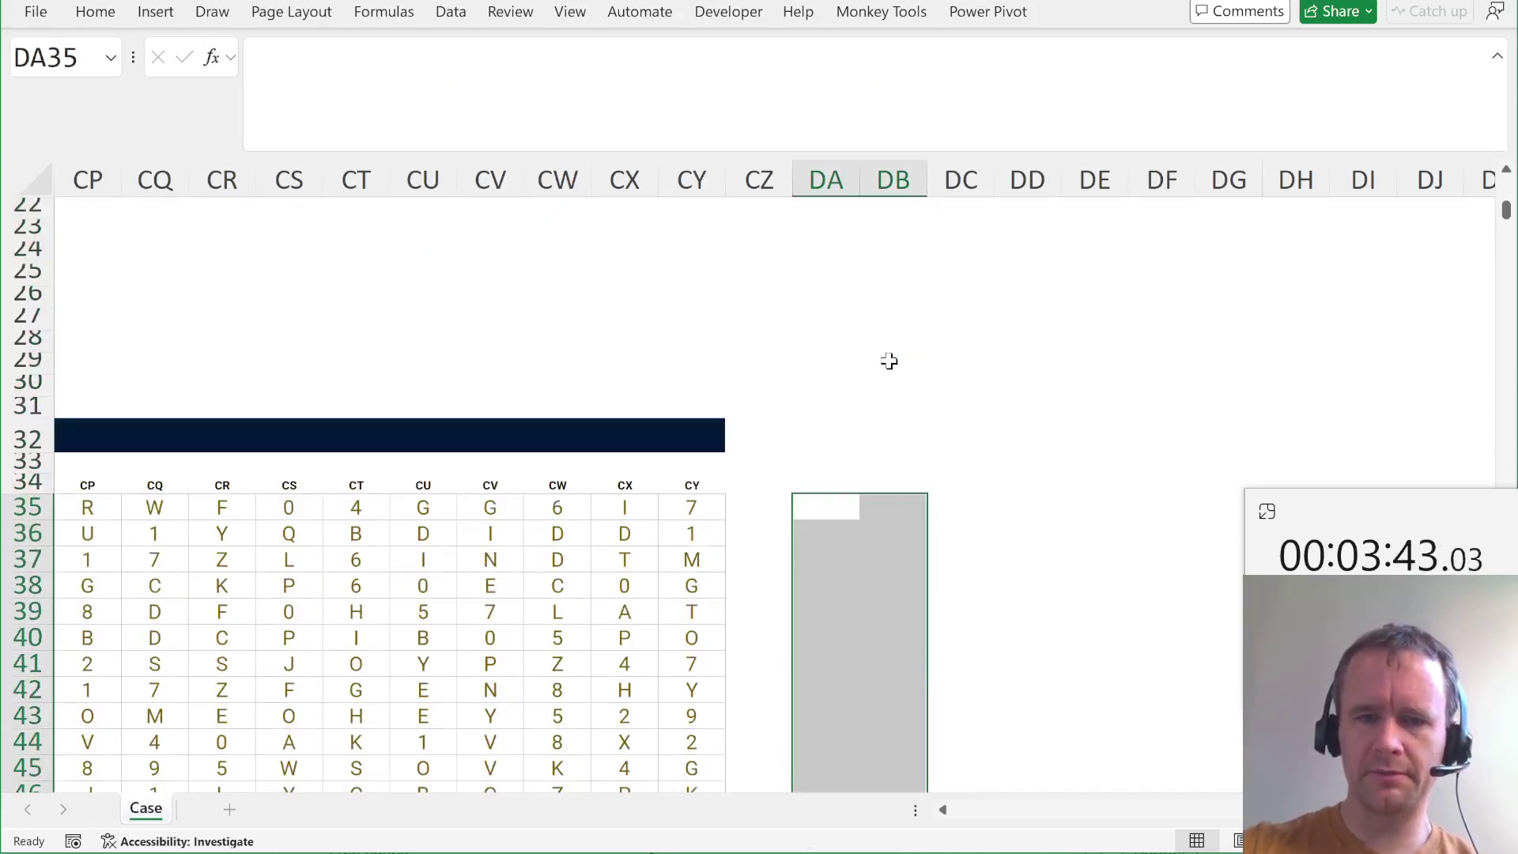
{"action": "key", "text": "ctrl+Home"}
Begin a MAX formula in T20 for question 18 with the copied GROUPBY formula inside.
{"action": "scroll", "coordinate": [811, 587], "scroll_direction": "down", "scroll_amount": 4}
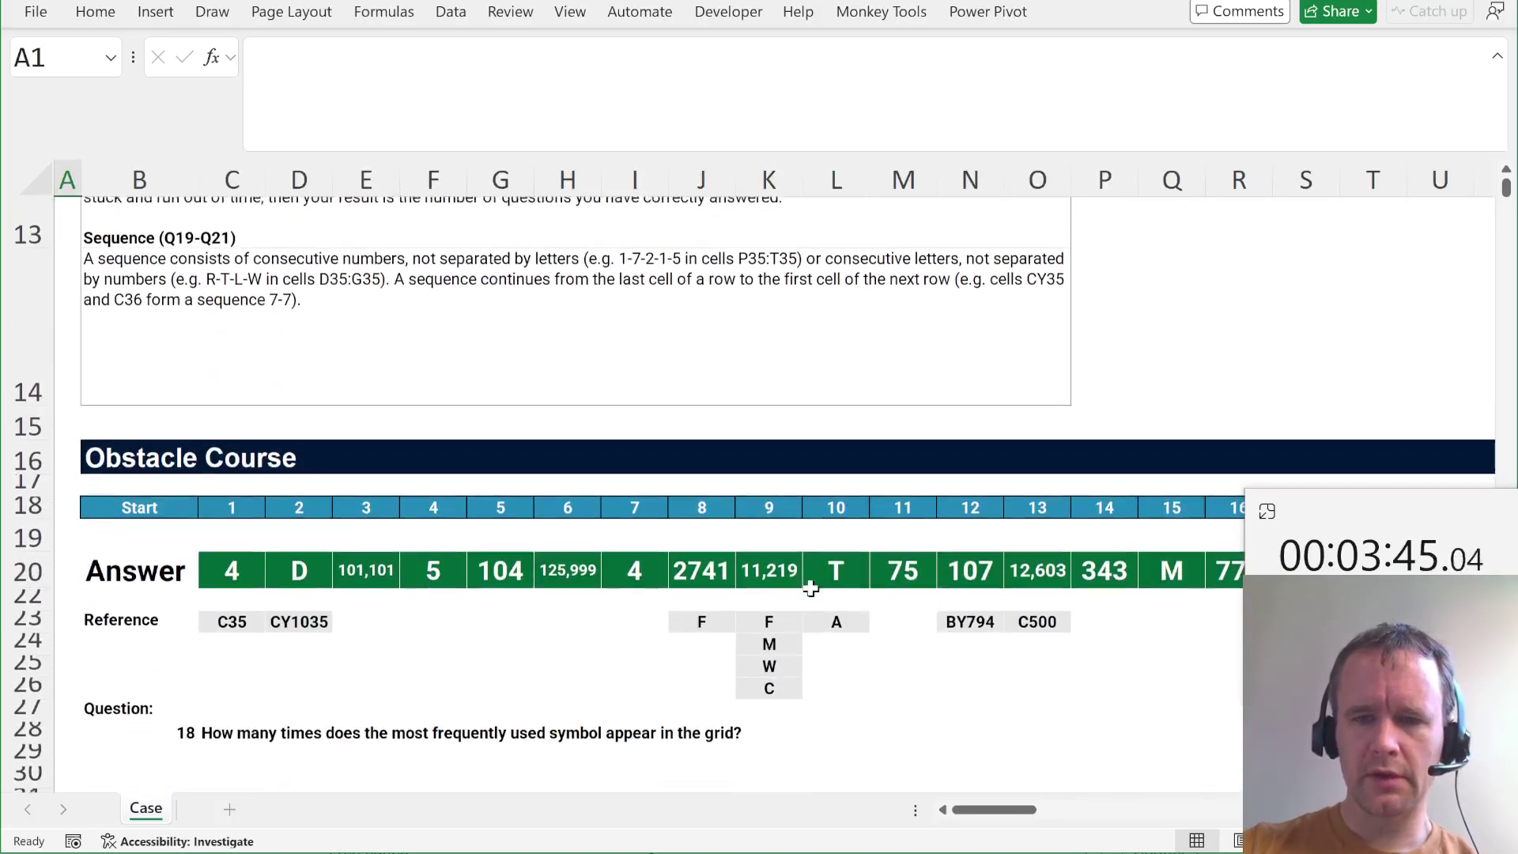
{"action": "scroll", "coordinate": [810, 587], "scroll_direction": "right", "scroll_amount": 3}
{"action": "scroll", "coordinate": [810, 586], "scroll_direction": "left", "scroll_amount": 3}
{"action": "scroll", "coordinate": [811, 587], "scroll_direction": "down", "scroll_amount": 1}
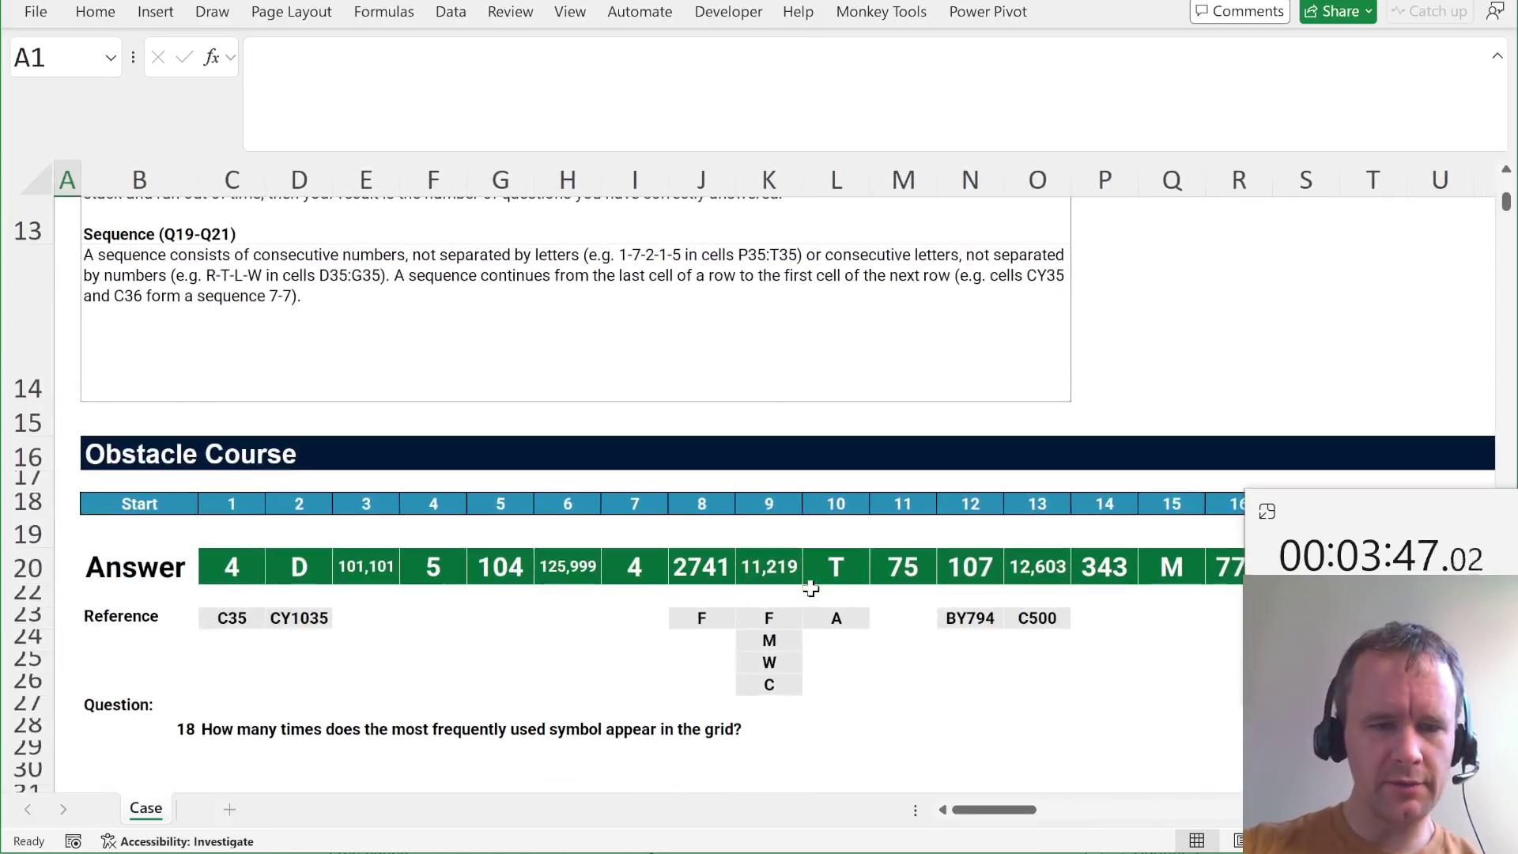
{"action": "scroll", "coordinate": [811, 586], "scroll_direction": "right", "scroll_amount": 5}
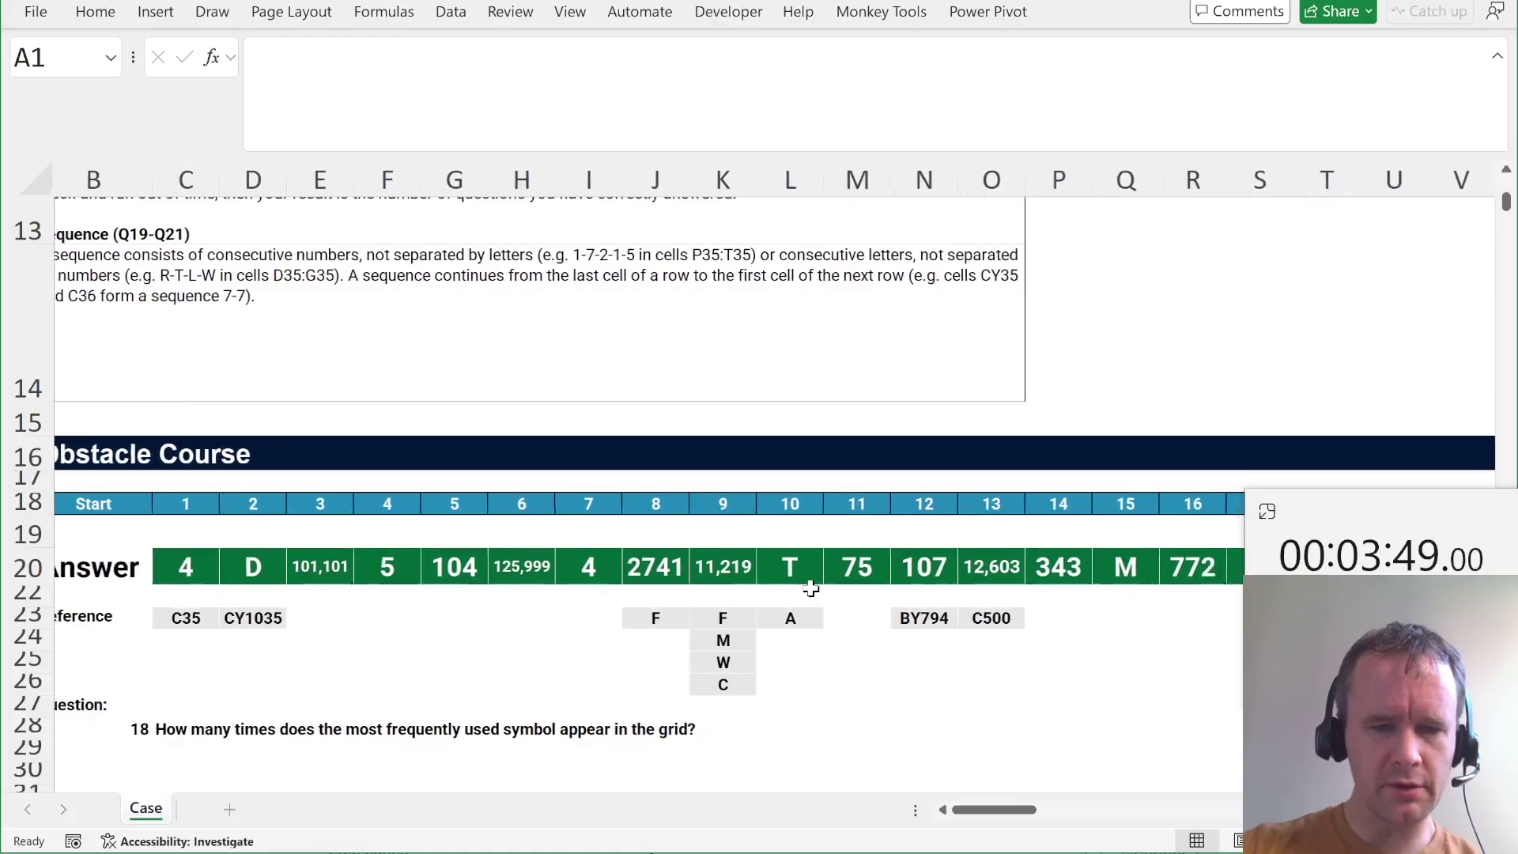
{"action": "left_click", "coordinate": [864, 565]}
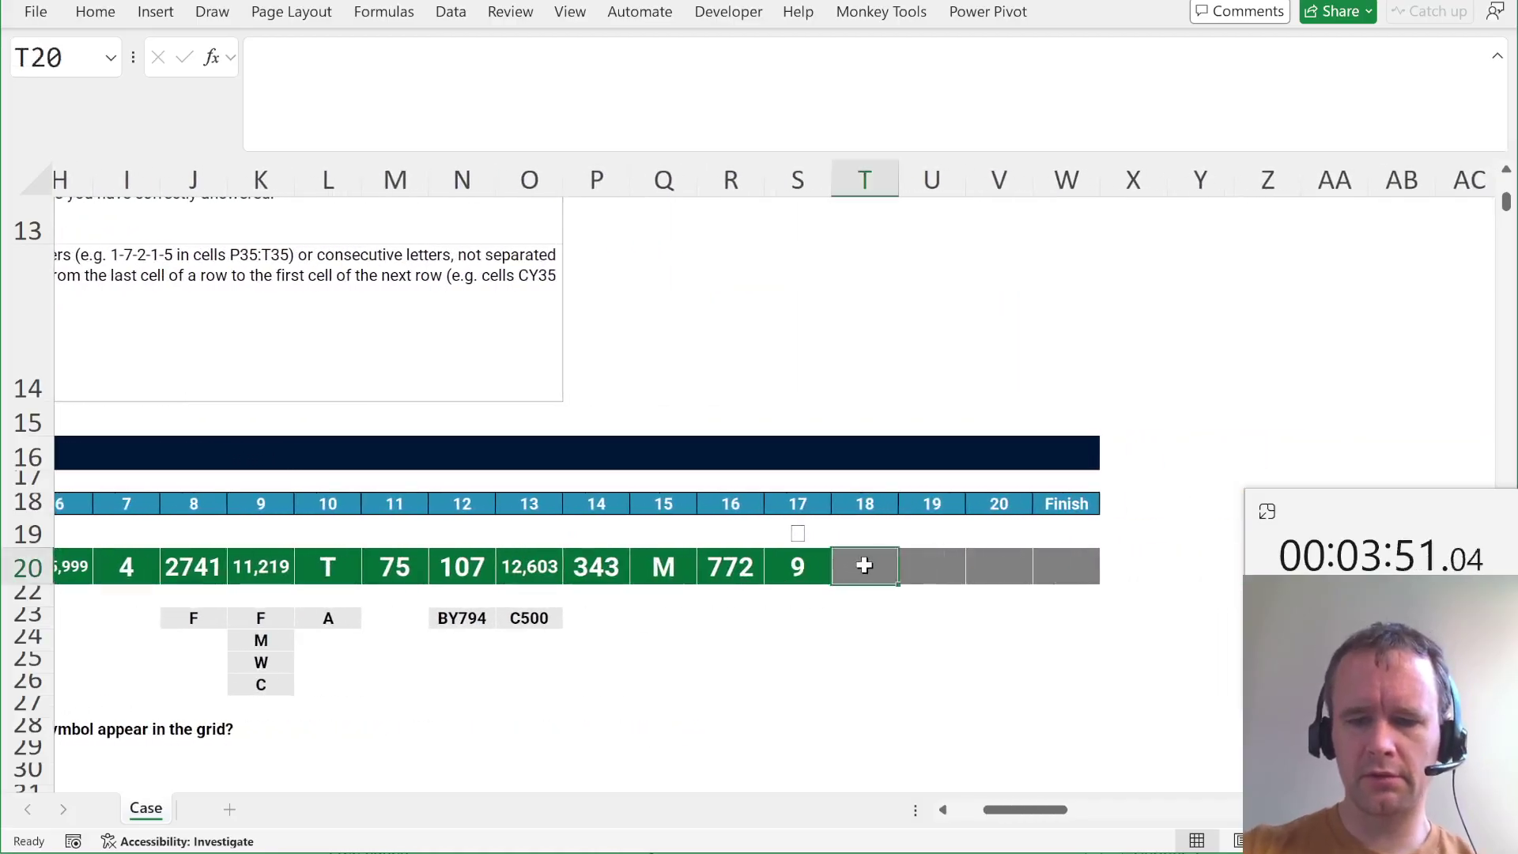
{"action": "type", "text": "=max"}
{"action": "key", "text": "Tab"}
{"action": "type", "text": "gro"}
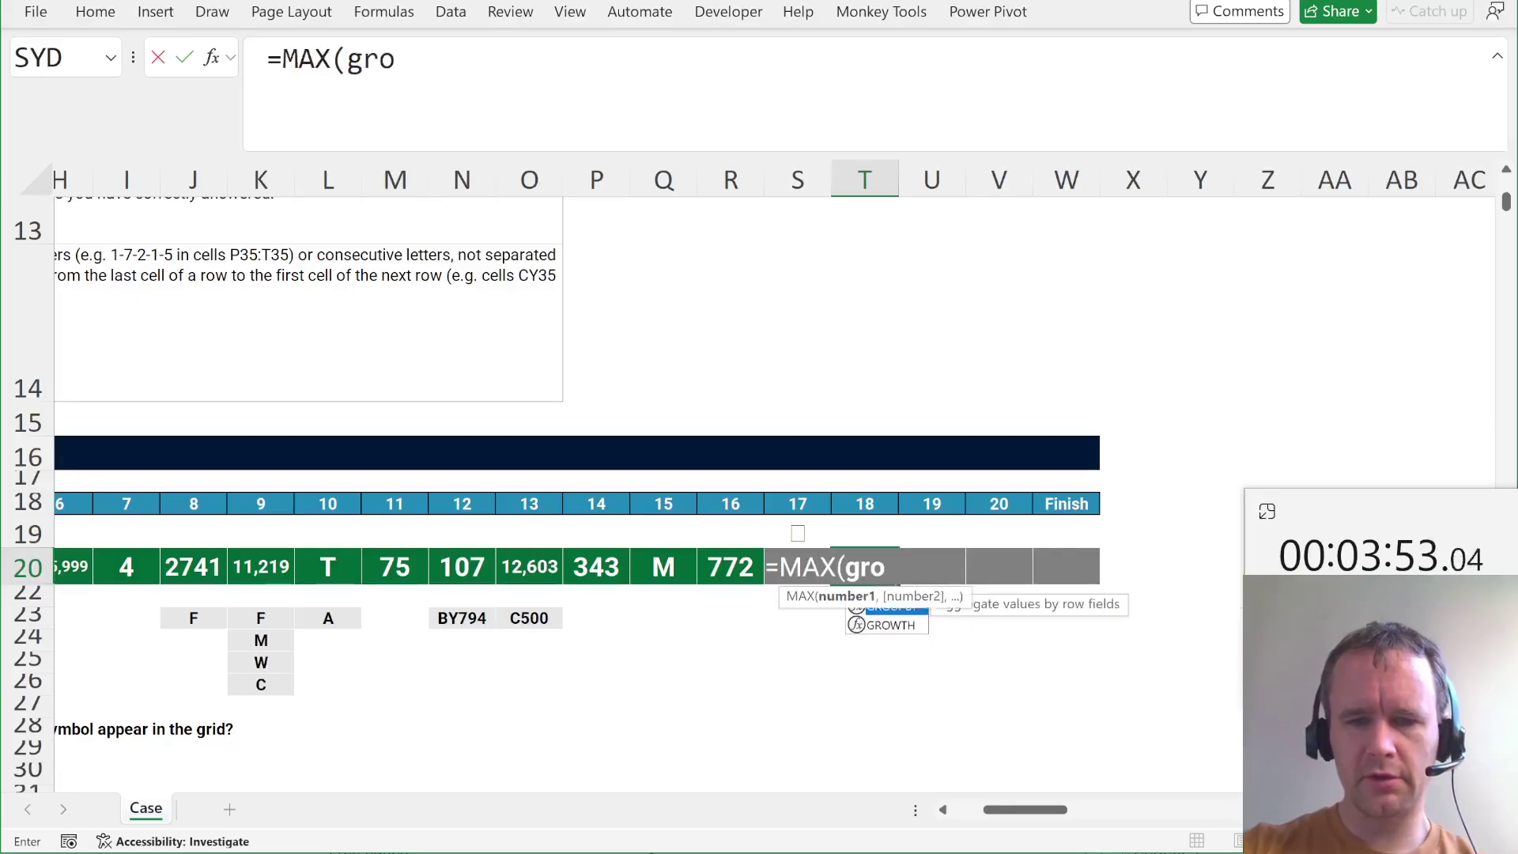
{"action": "key", "text": "Tab"}
{"action": "type", "text": "toc"}
{"action": "key", "text": "Tab"}
{"action": "type", "text": "GROUPBY(TOCOL(C35:CY1035),TOCOL(C35:CY1035),ROWS,0,0,-2)"}
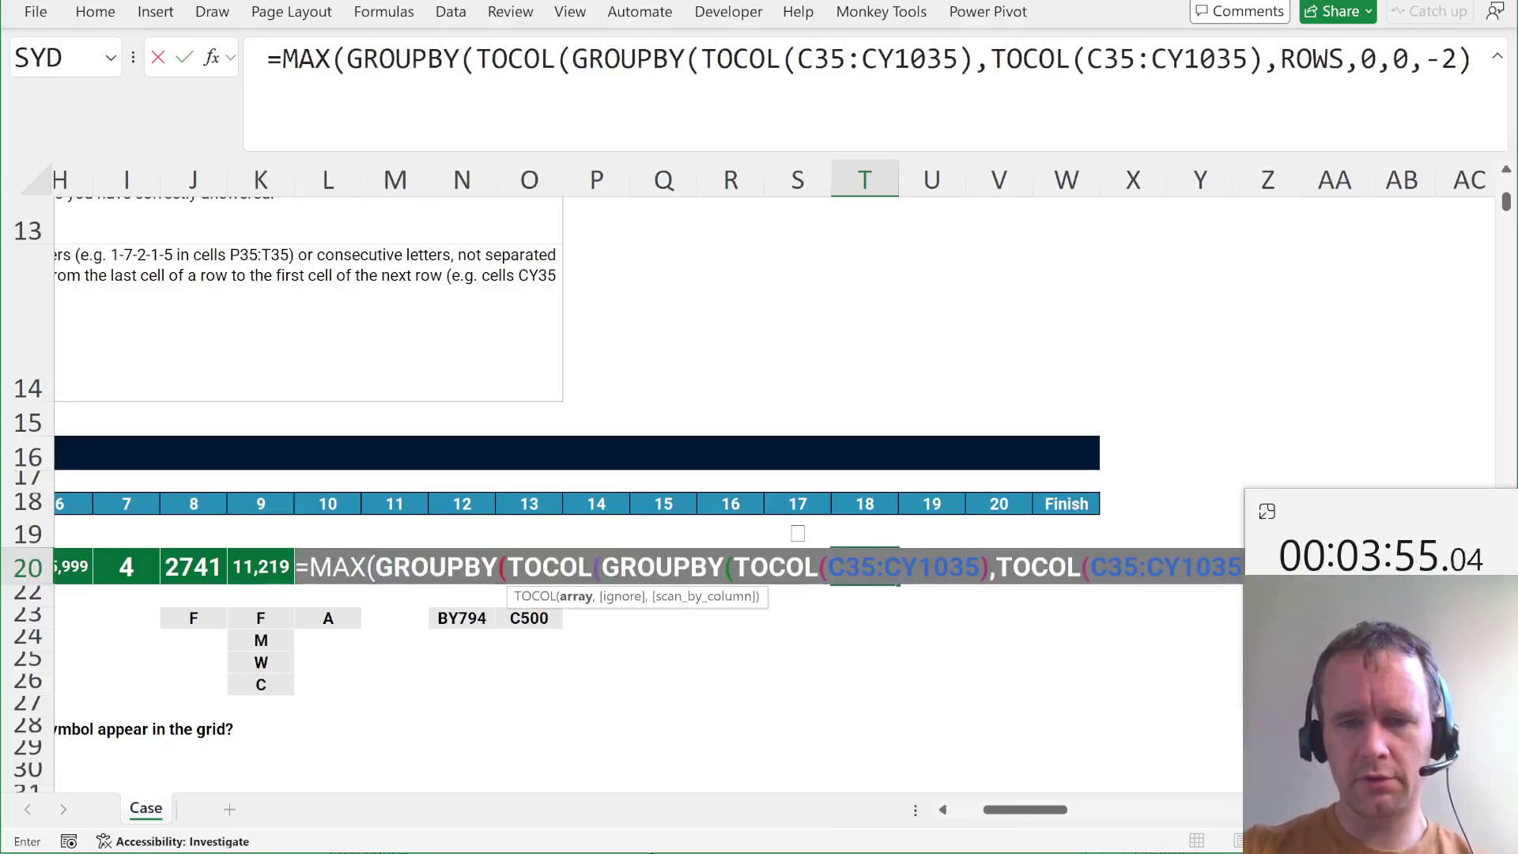
{"action": "type", "text": "),"}
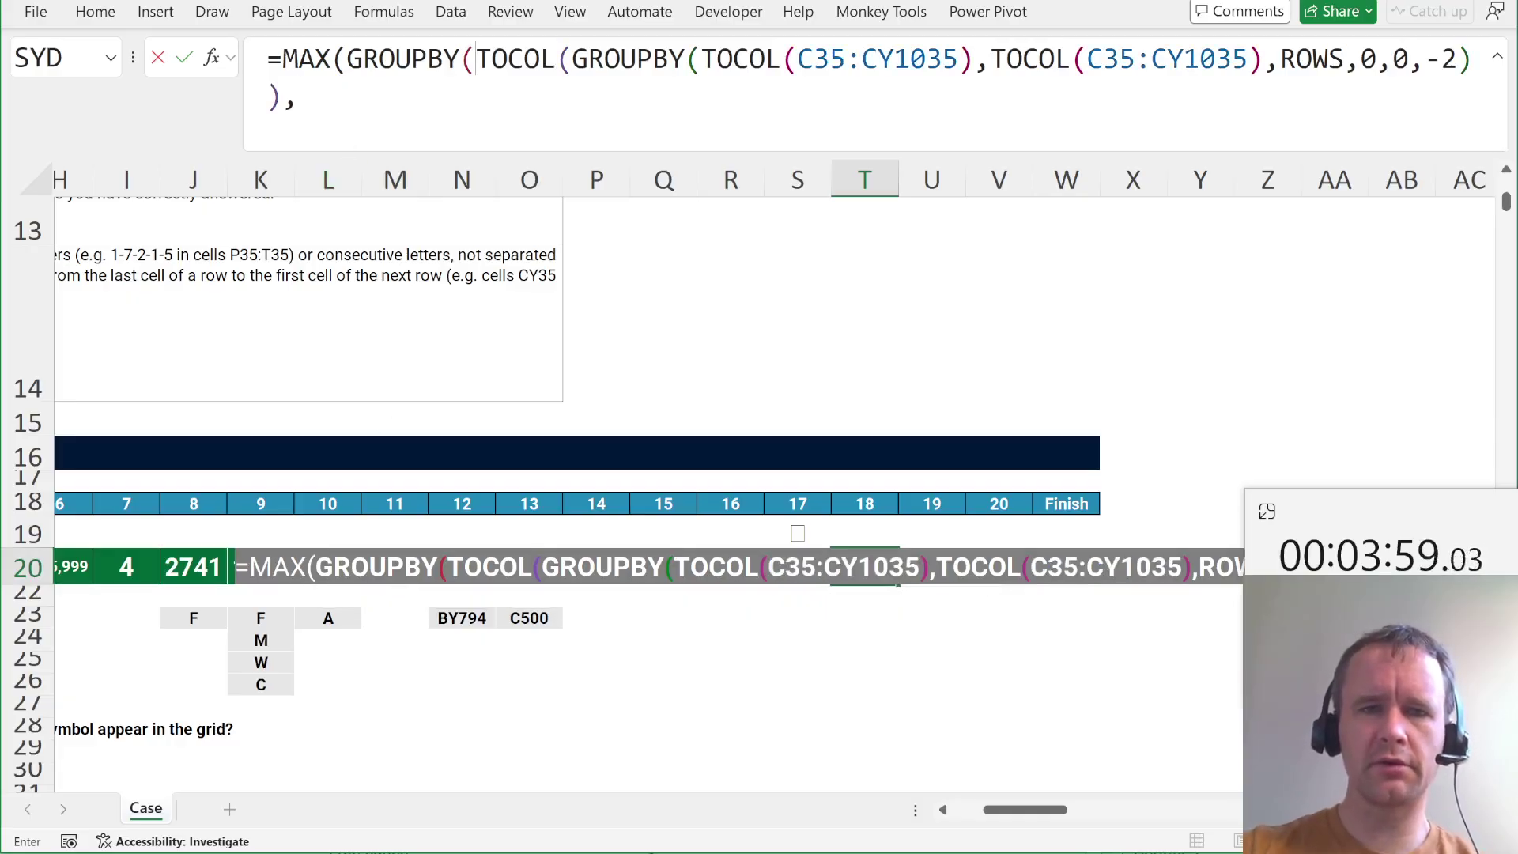
Delete the redundant GROUPBY(TOCOL( wrapper and trailing comma so T20 returns 2950.
{"action": "left_click_drag", "start_coordinate": [476, 60], "coordinate": [364, 59]}
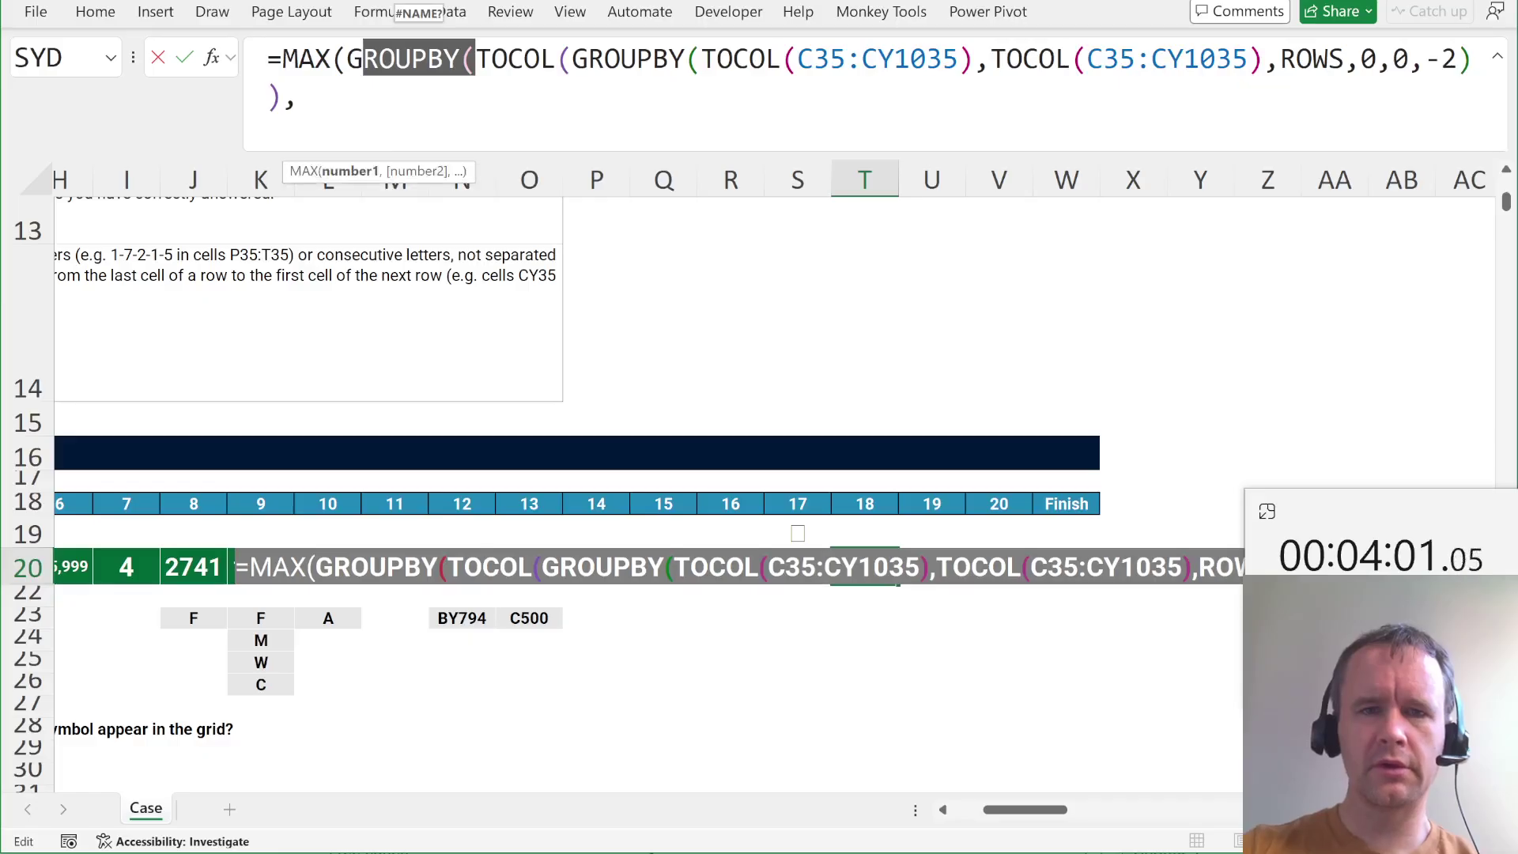
{"action": "left_click_drag", "start_coordinate": [570, 59], "coordinate": [348, 60]}
{"action": "key", "text": "BackSpace"}
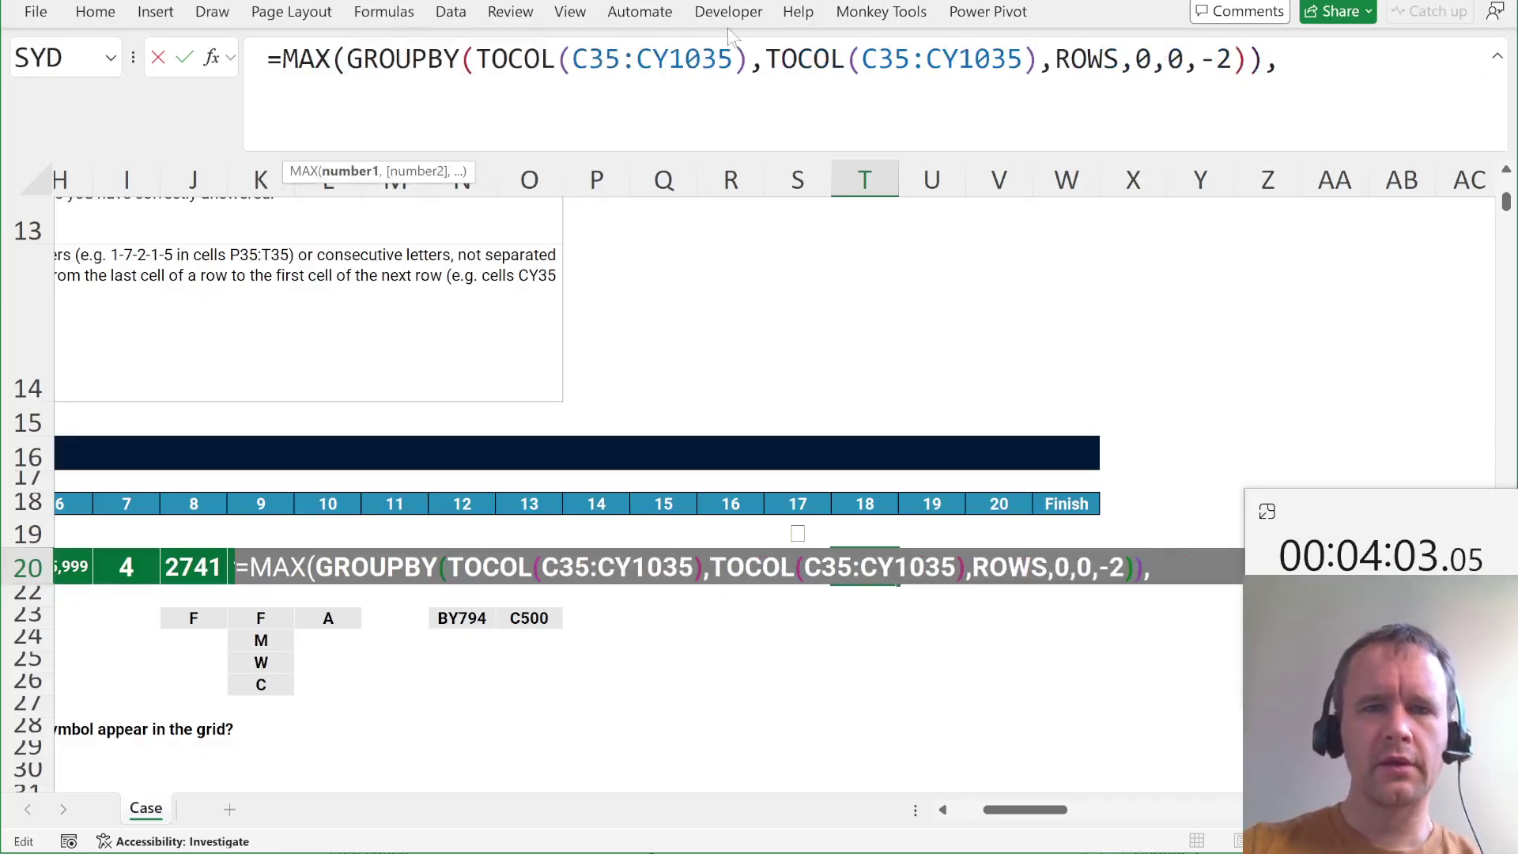
{"action": "key", "text": "BackSpace"}
{"action": "key", "text": "Return"}
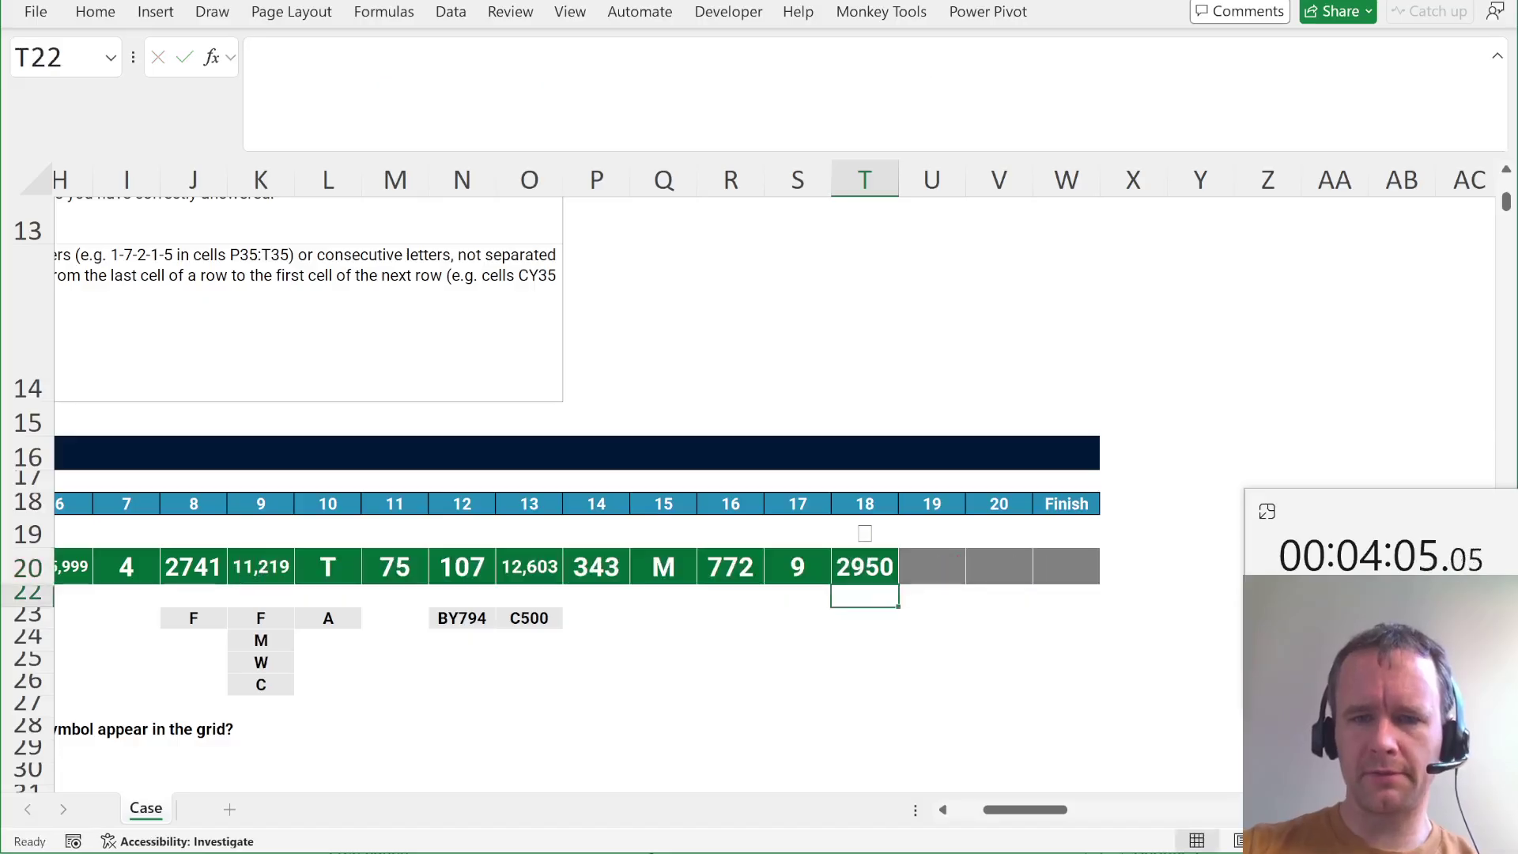
Check T20's grid range unchanged, then return to the start of the answer row.
{"action": "key", "text": "Up"}
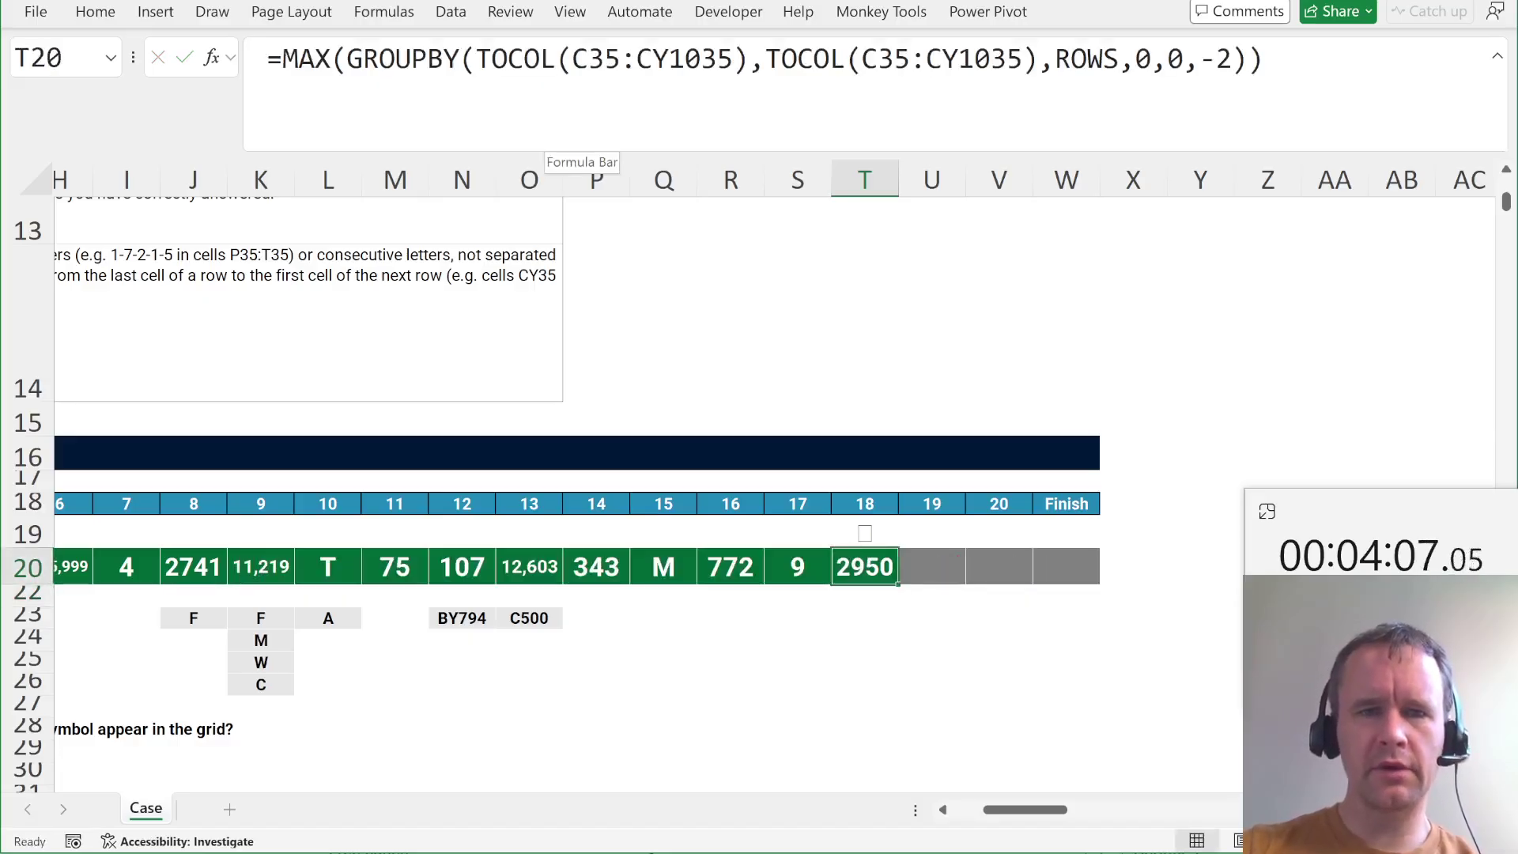
{"action": "left_click_drag", "start_coordinate": [572, 59], "coordinate": [734, 60]}
{"action": "key", "text": "Escape"}
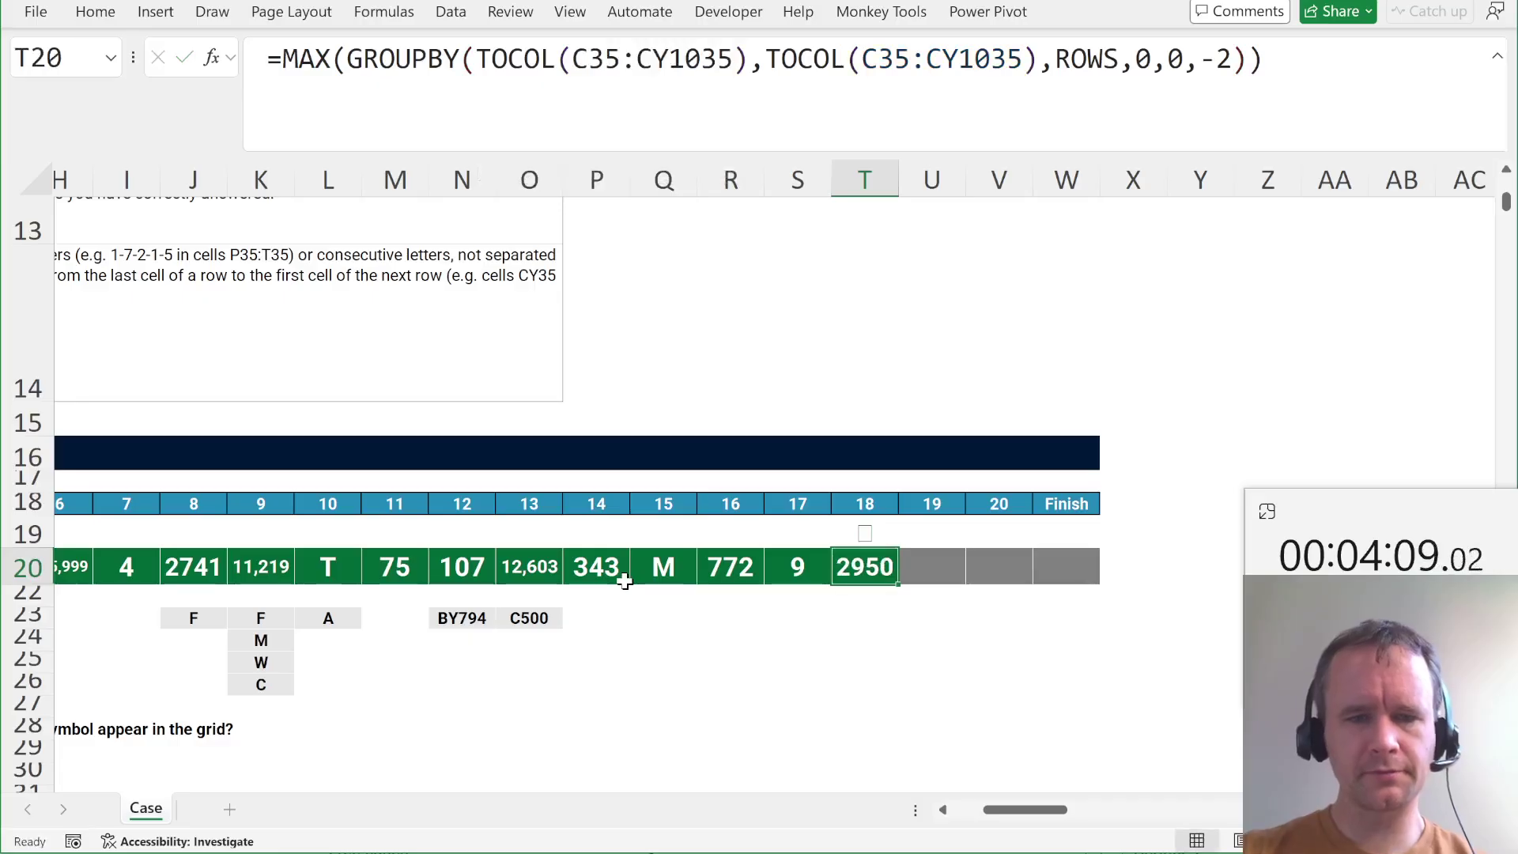
{"action": "key", "text": "ctrl+Left"}
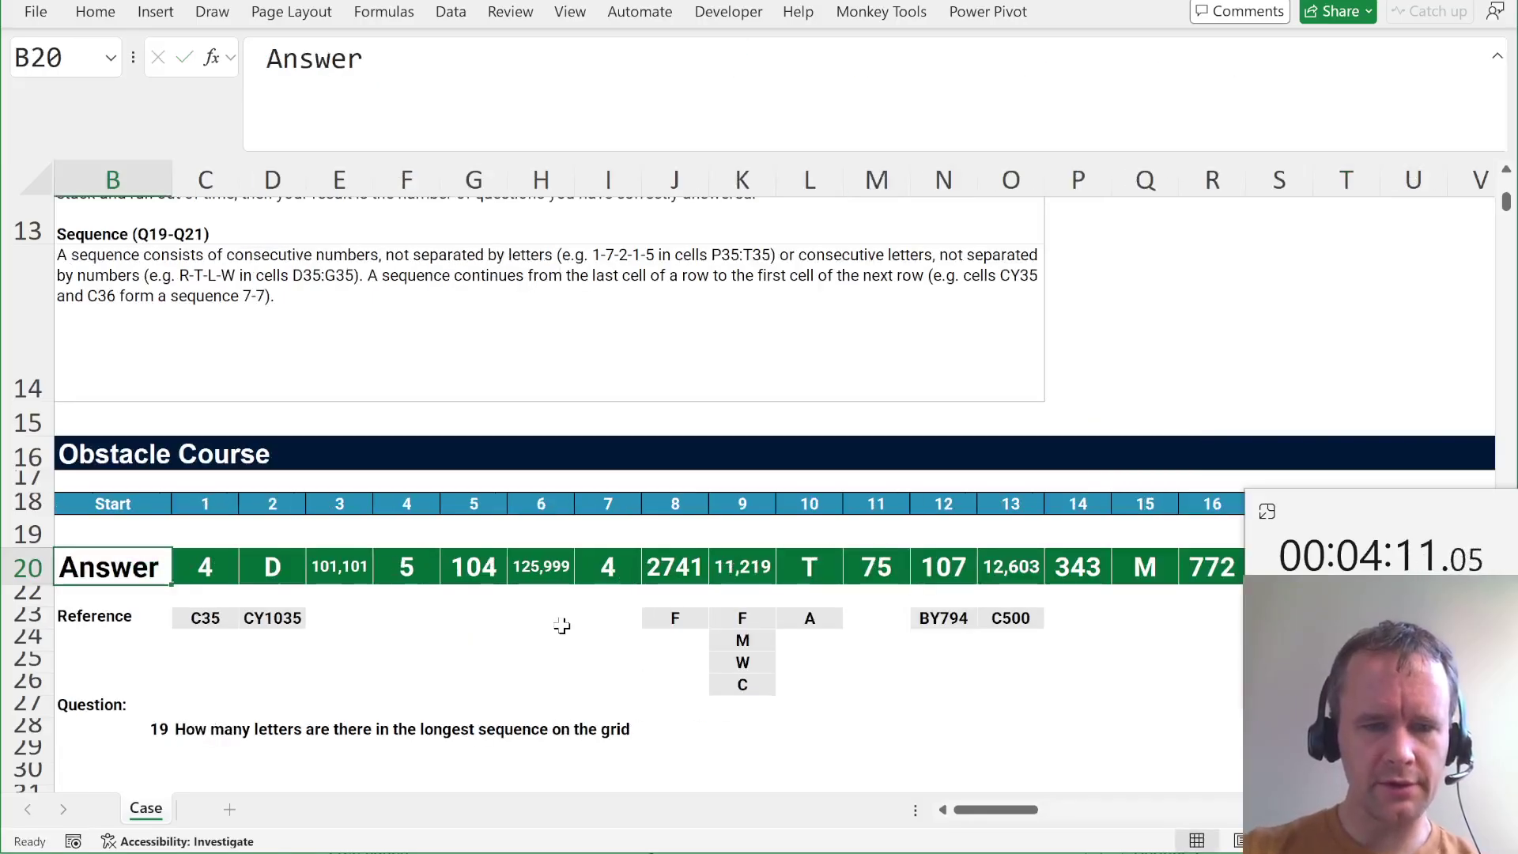
Start =MAX(SCAN(0,--ISTEXT( in U20 for question 19's longest letter run.
{"action": "key", "text": "Right"}
{"action": "key", "text": "ctrl+Right"}
{"action": "key", "text": "Right"}
{"action": "key", "text": "Right"}
{"action": "key", "text": "Right"}
{"action": "key", "text": "Right"}
{"action": "key", "text": "Right"}
{"action": "key", "text": "Right"}
{"action": "key", "text": "Right"}
{"action": "key", "text": "Right"}
{"action": "key", "text": "Right"}
{"action": "key", "text": "Right"}
{"action": "key", "text": "Right"}
{"action": "key", "text": "Right"}
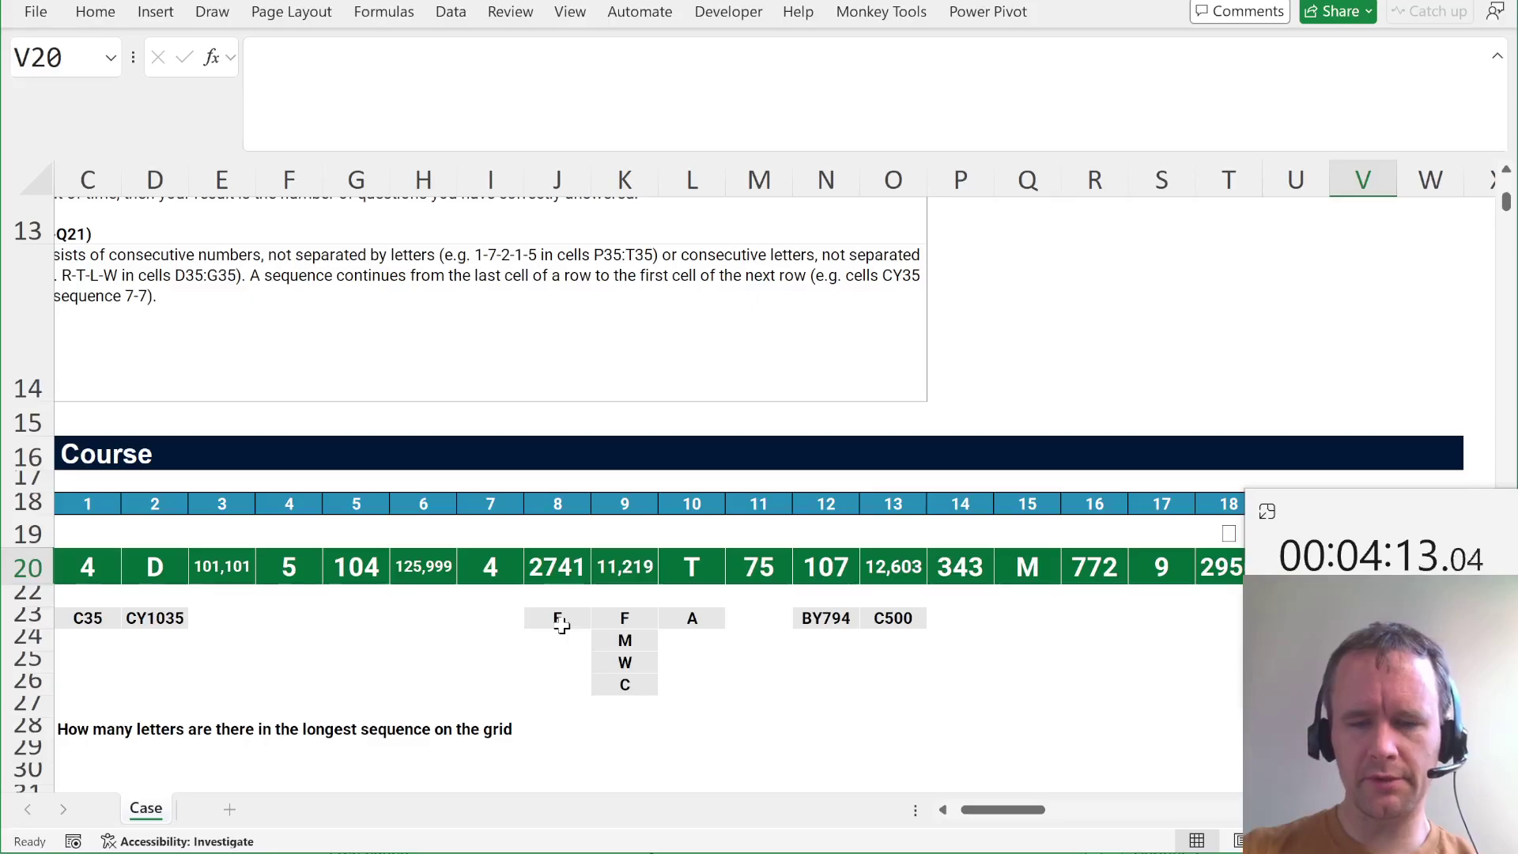
{"action": "key", "text": "ctrl+Left"}
{"action": "key", "text": "Right"}
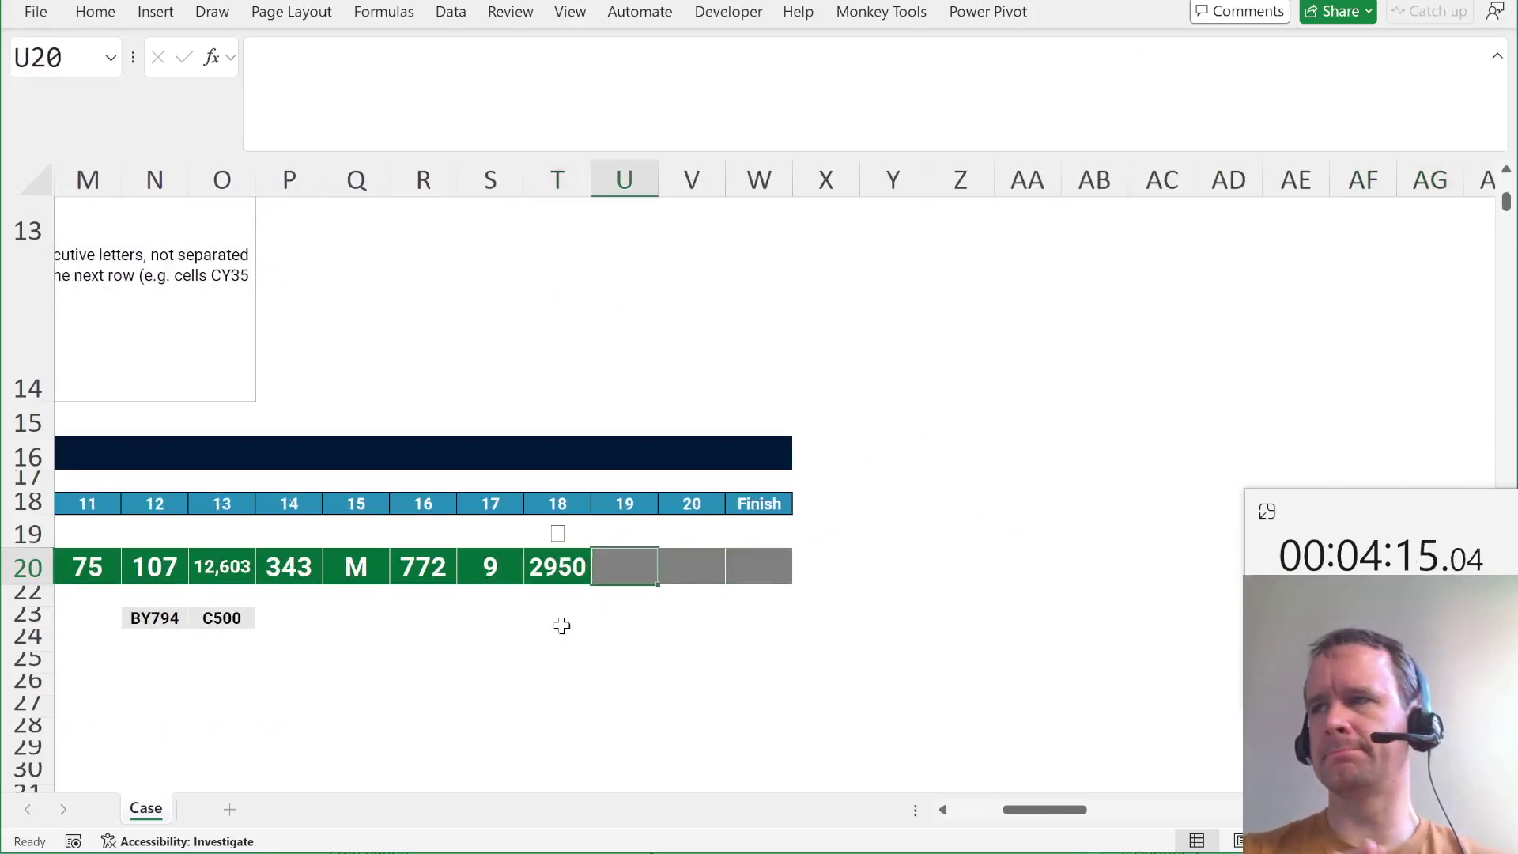
{"action": "type", "text": "=max"}
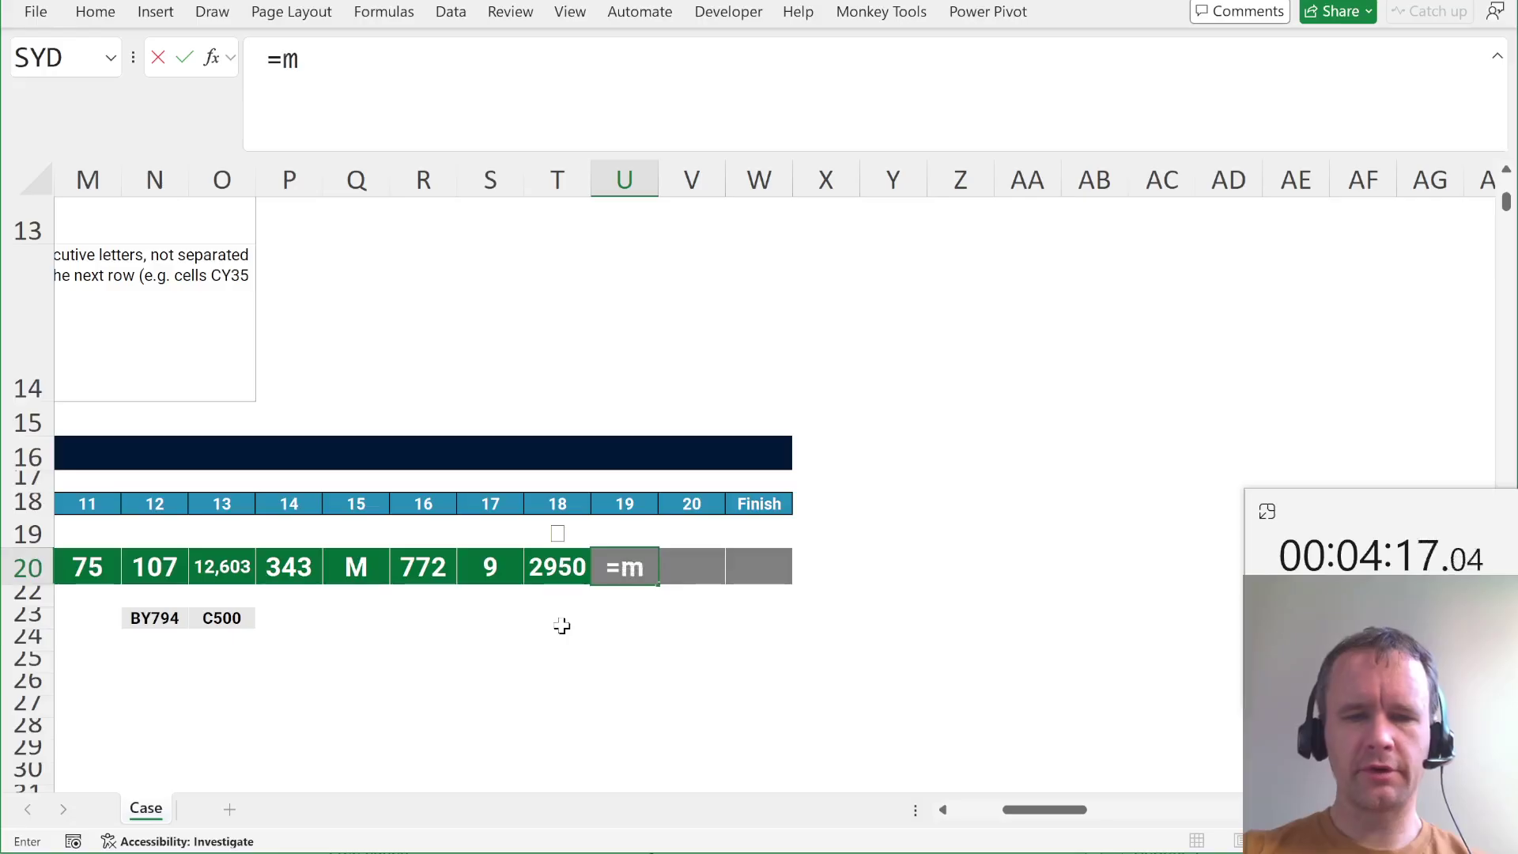
{"action": "key", "text": "Tab"}
{"action": "type", "text": "scan"}
{"action": "key", "text": "Tab"}
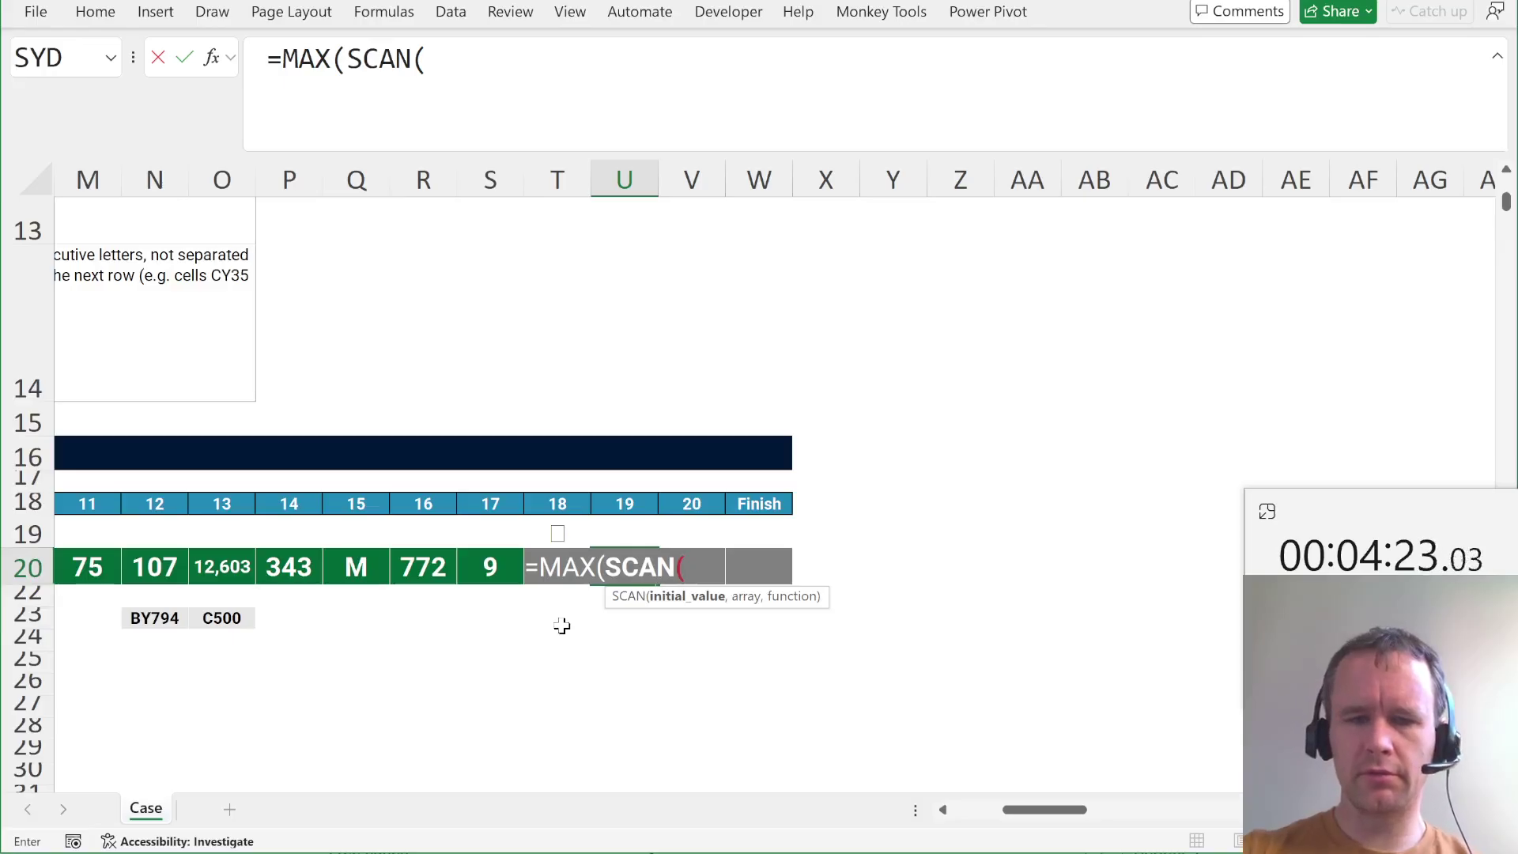
{"action": "type", "text": "0,-"}
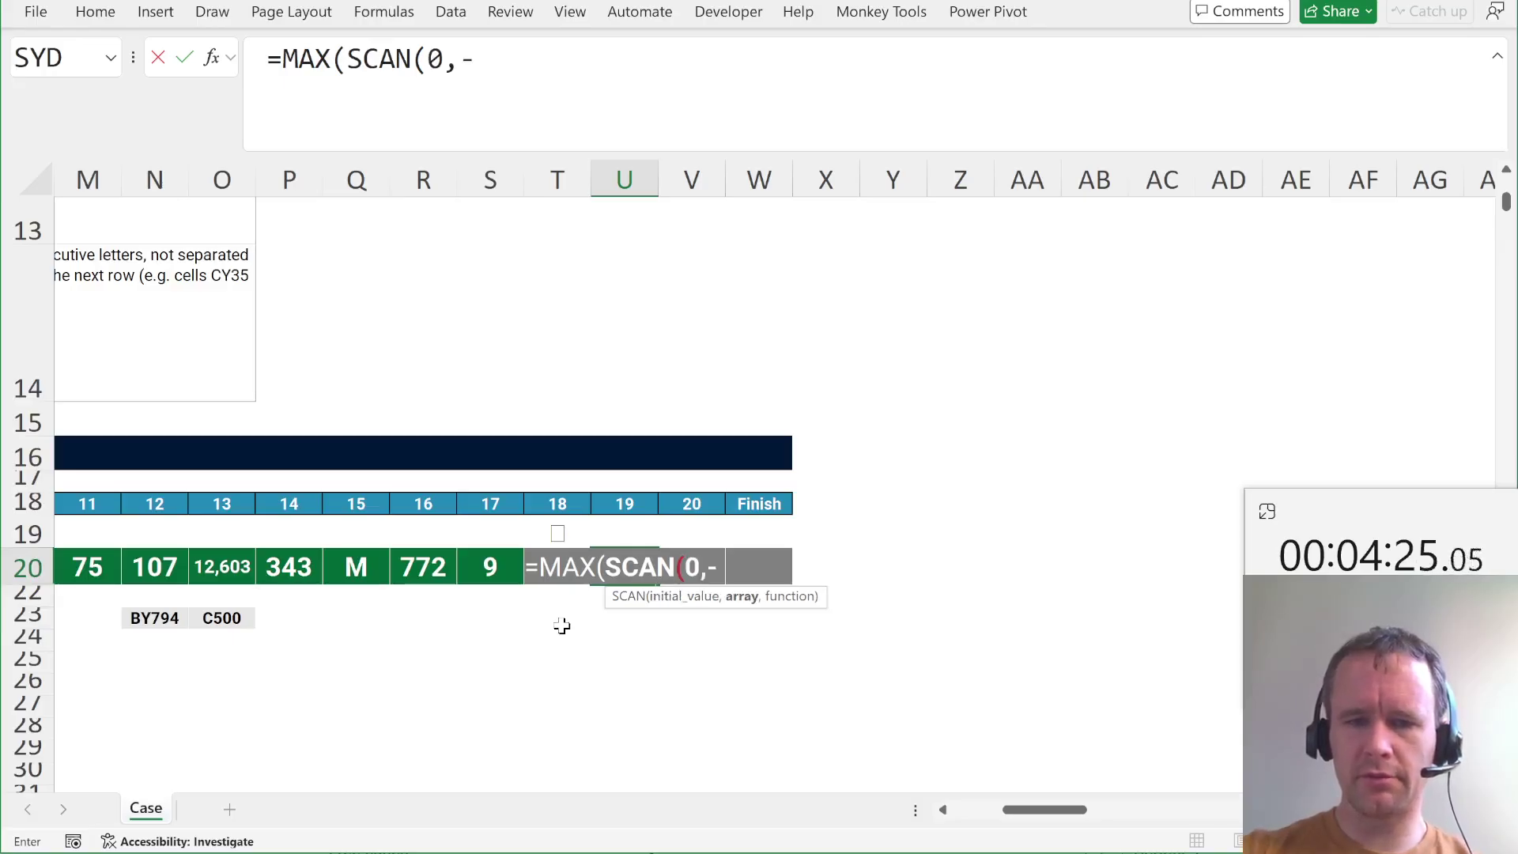
{"action": "type", "text": "-isn"}
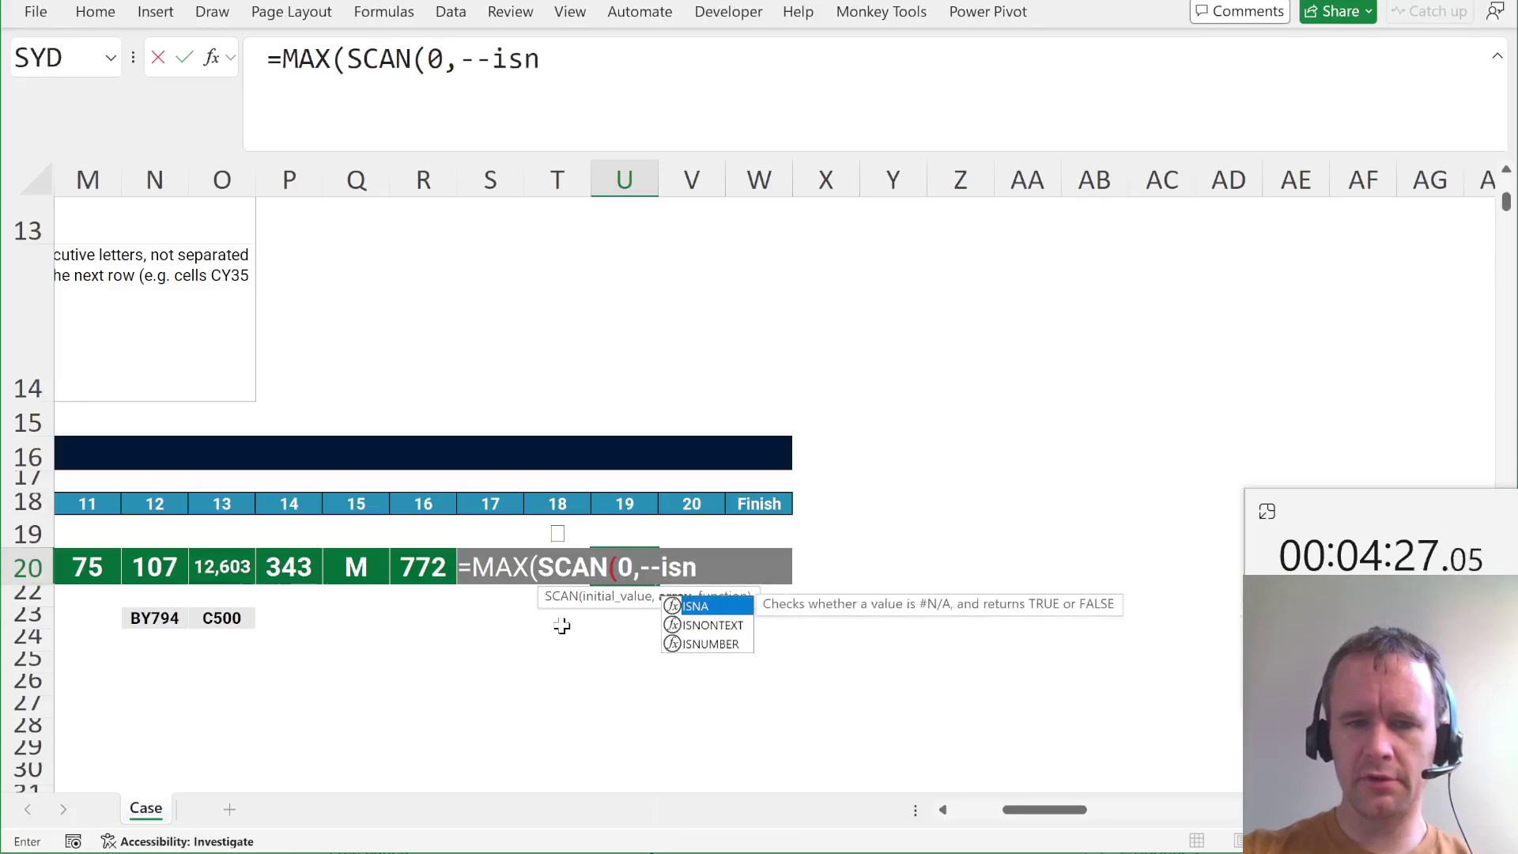
{"action": "key", "text": "BackSpace"}
{"action": "type", "text": "t"}
{"action": "key", "text": "Tab"}
Finish it with C35:CY1035 and LAMBDA(a,v,IF(v,a+1,0)), returning 36.
{"action": "type", "text": "C35:CY1035"}
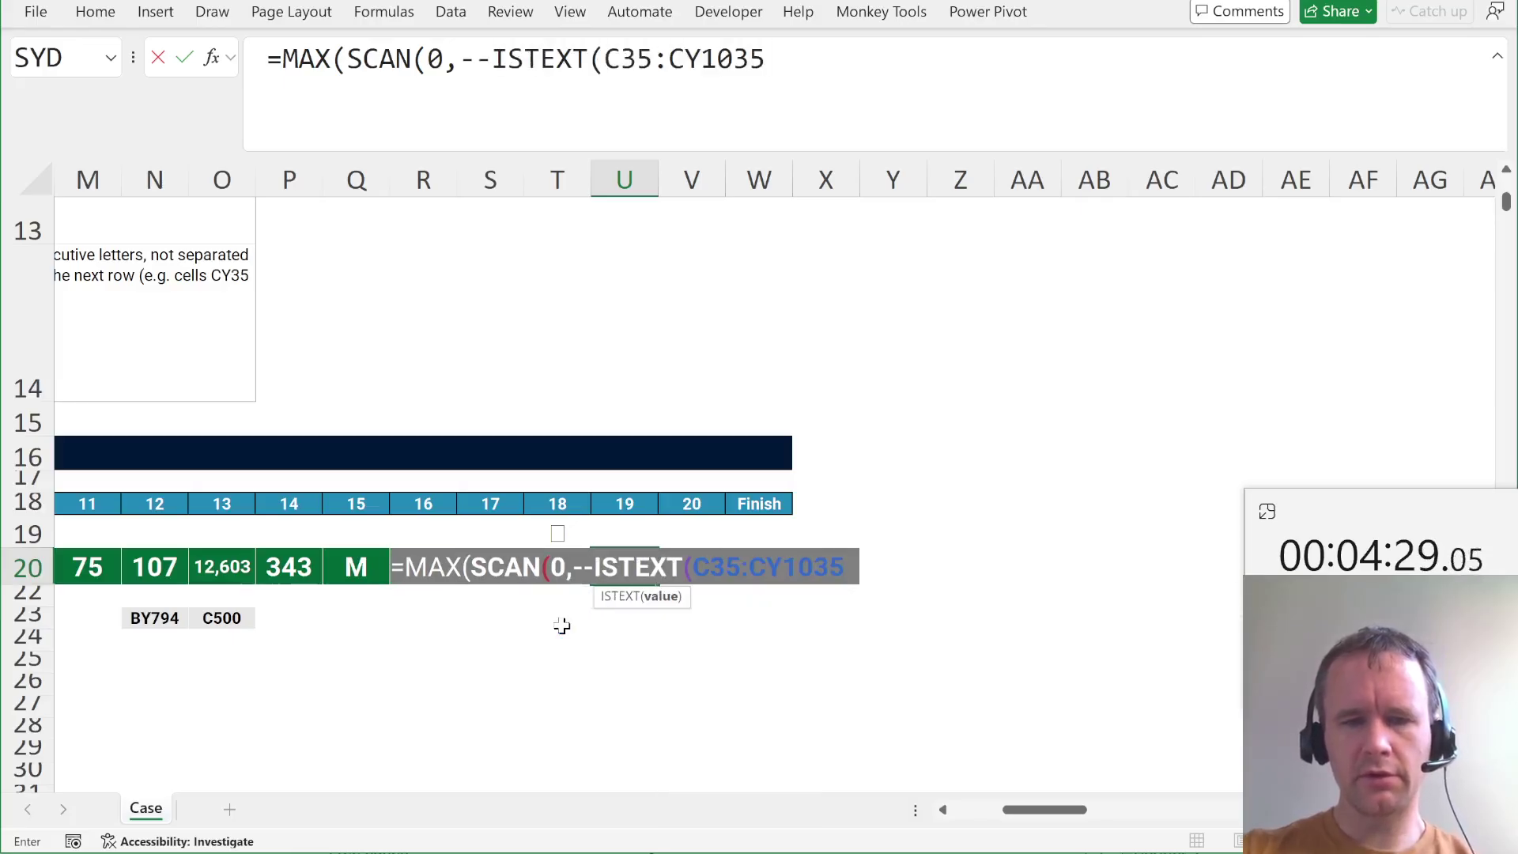
{"action": "type", "text": "),sum"}
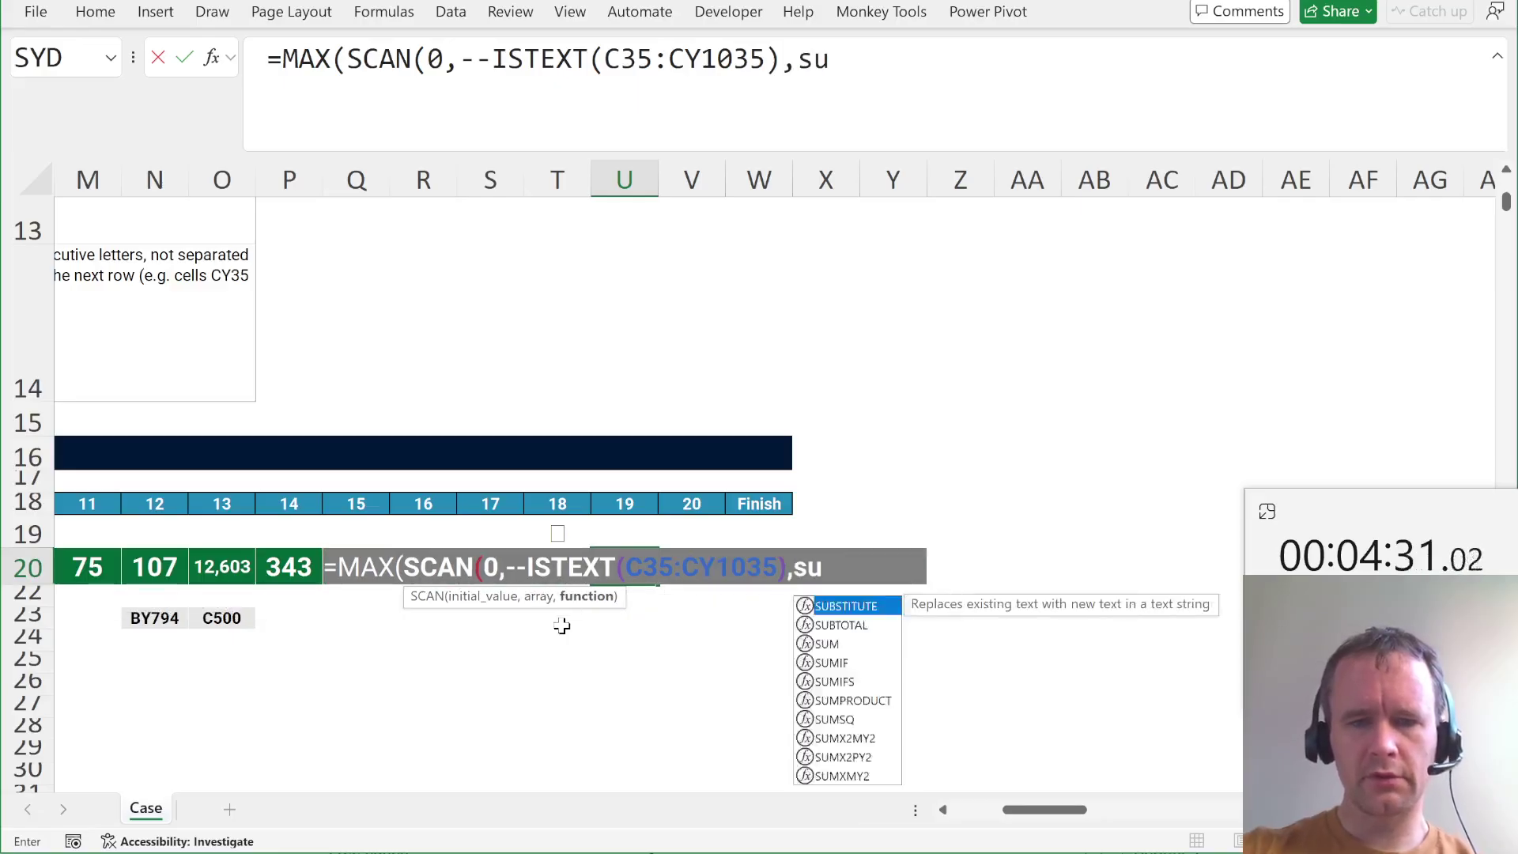
{"action": "key", "text": "BackSpace"}
{"action": "key", "text": "BackSpace"}
{"action": "key", "text": "BackSpace"}
{"action": "type", "text": "la"}
{"action": "key", "text": "Tab"}
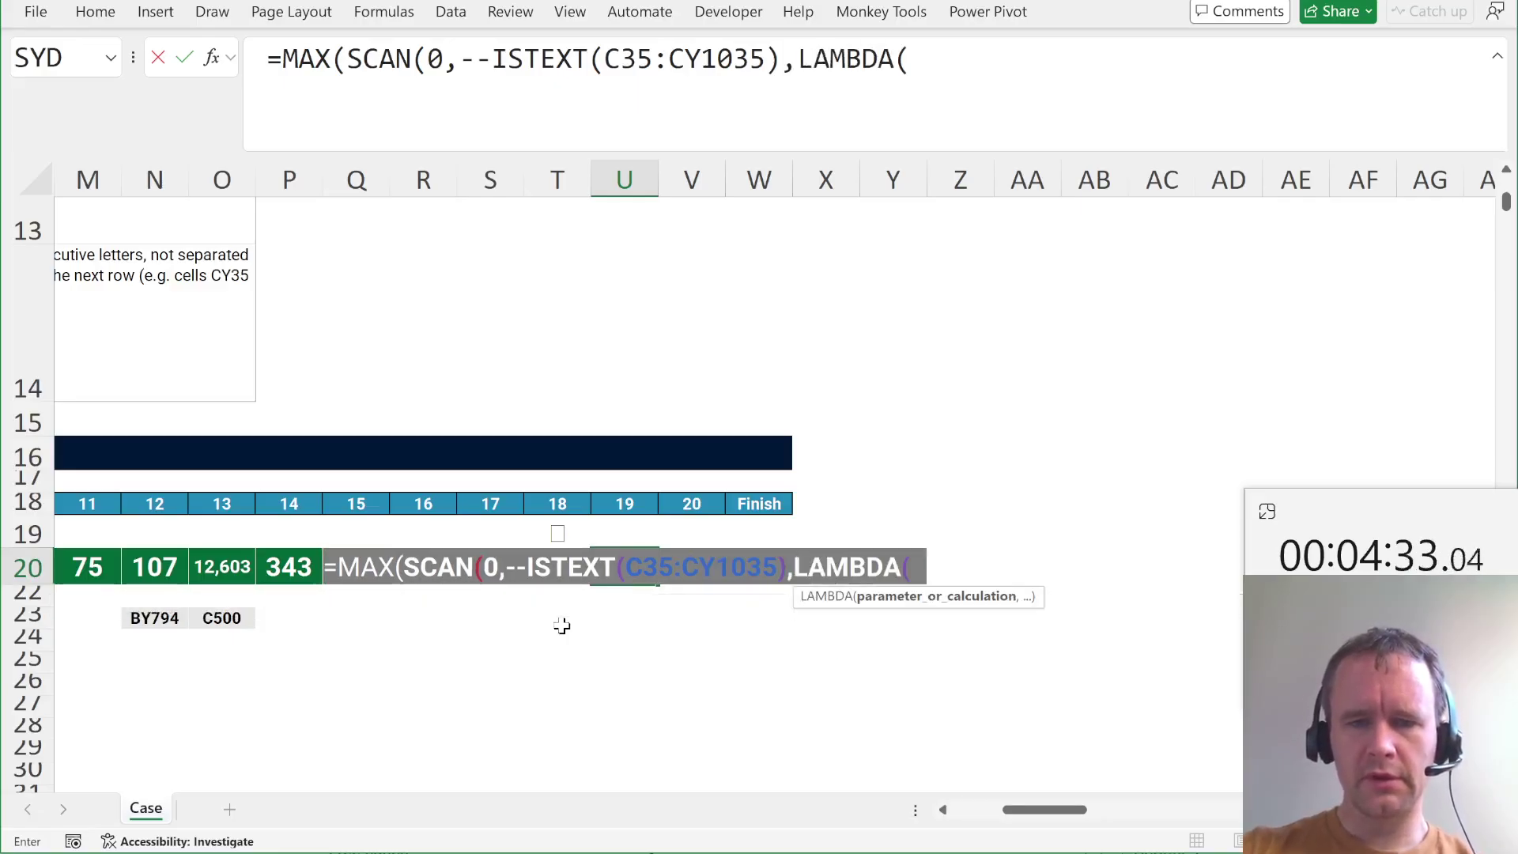
{"action": "type", "text": "a,v,if"}
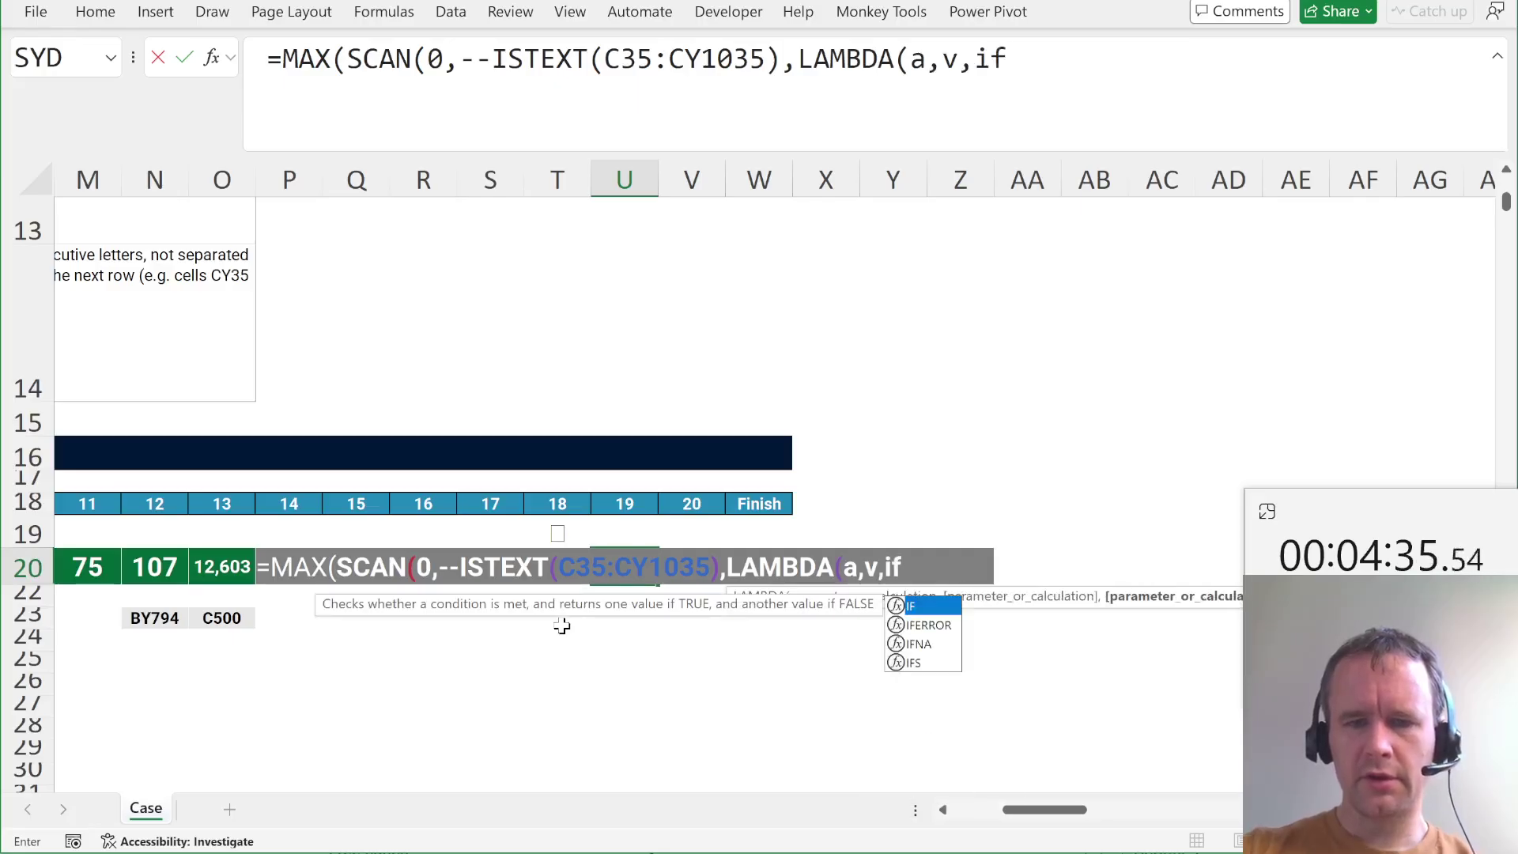
{"action": "key", "text": "Tab"}
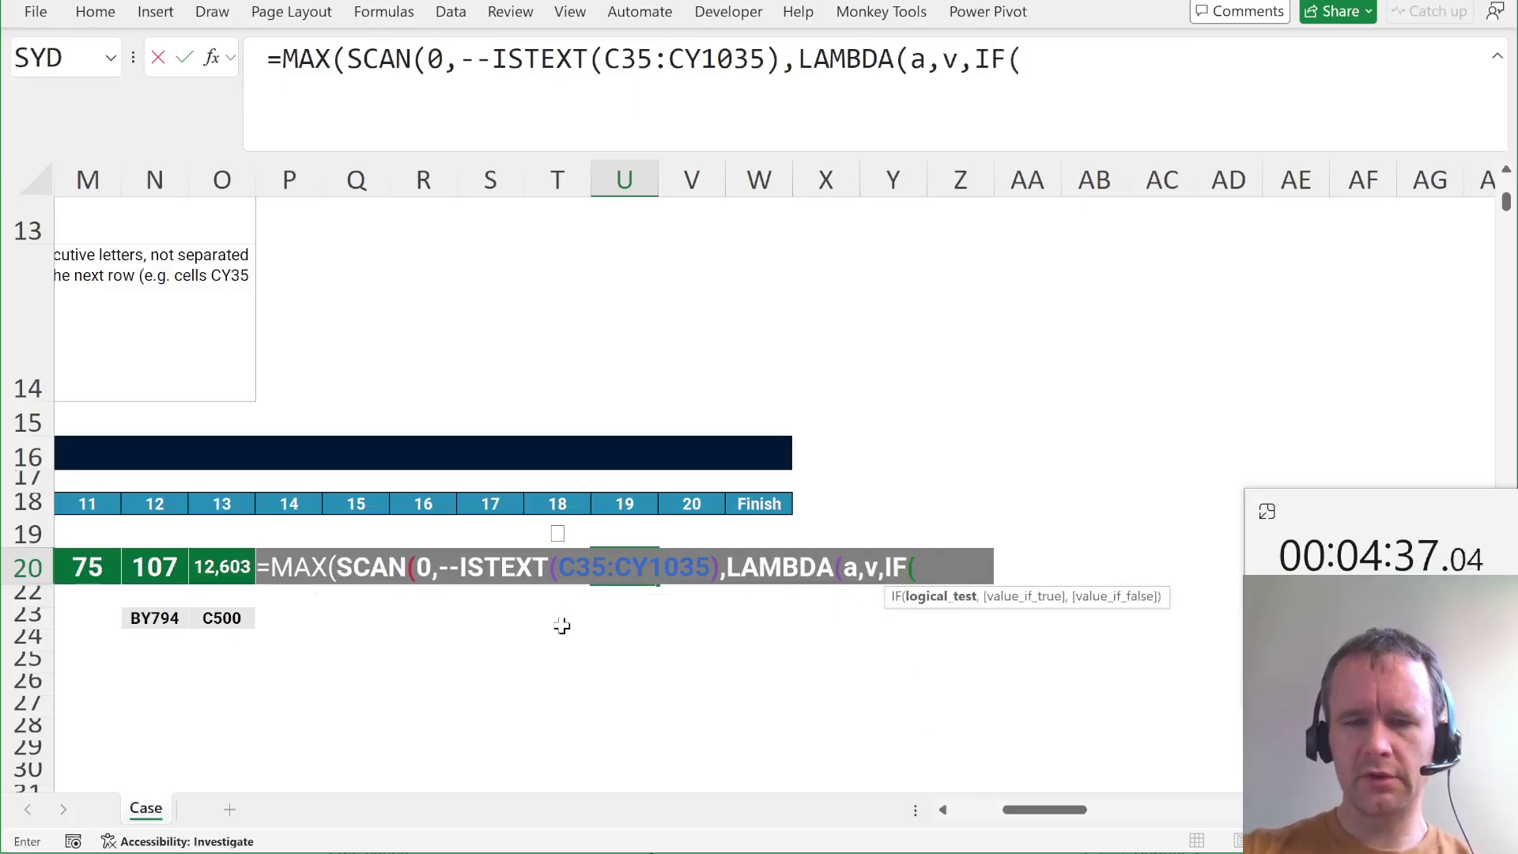
{"action": "type", "text": "v,a"}
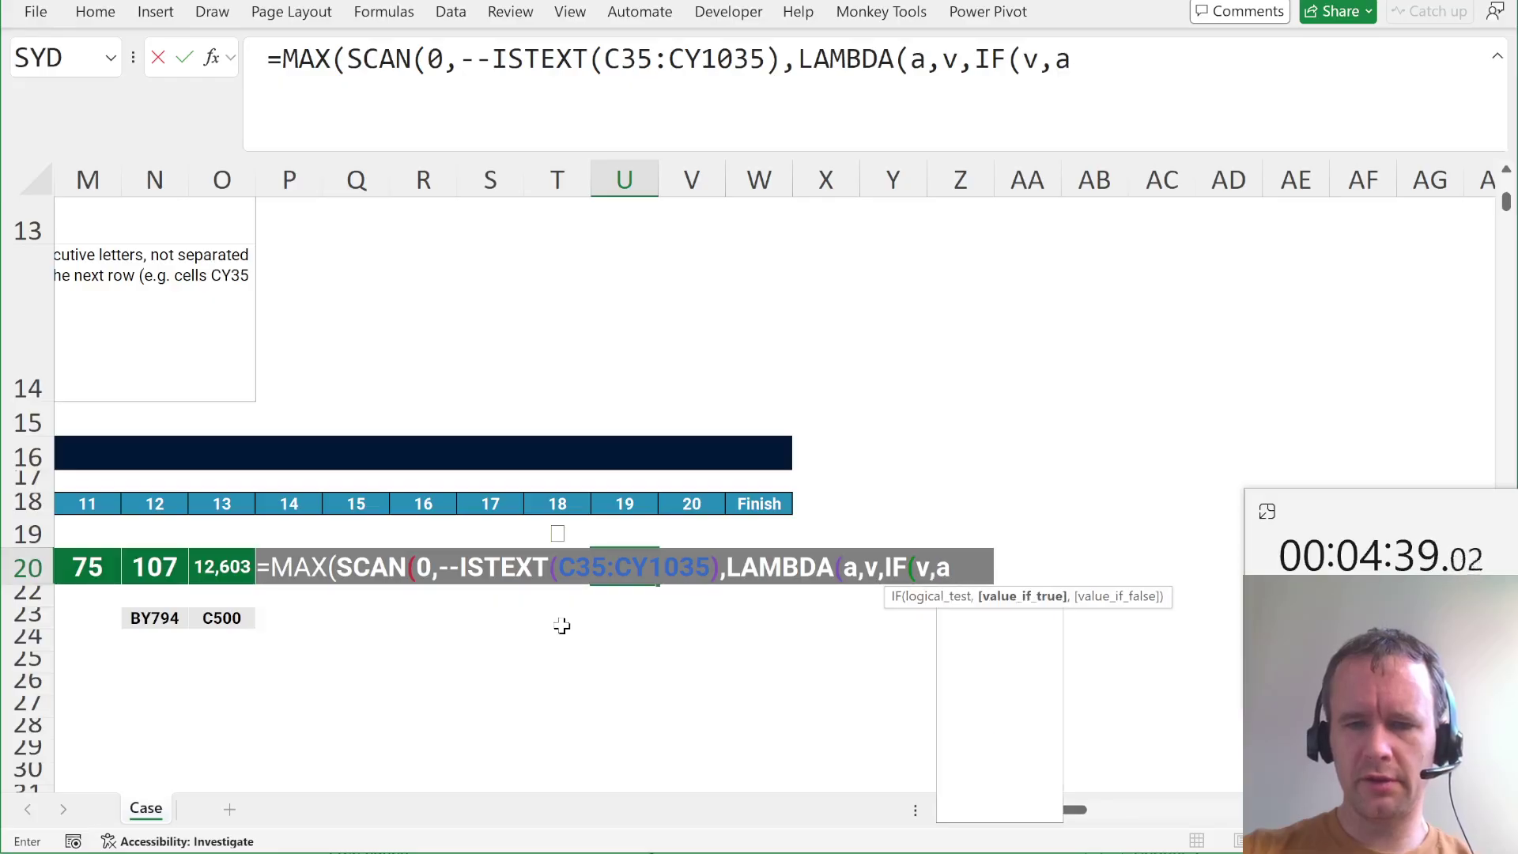
{"action": "type", "text": "+1,0)"}
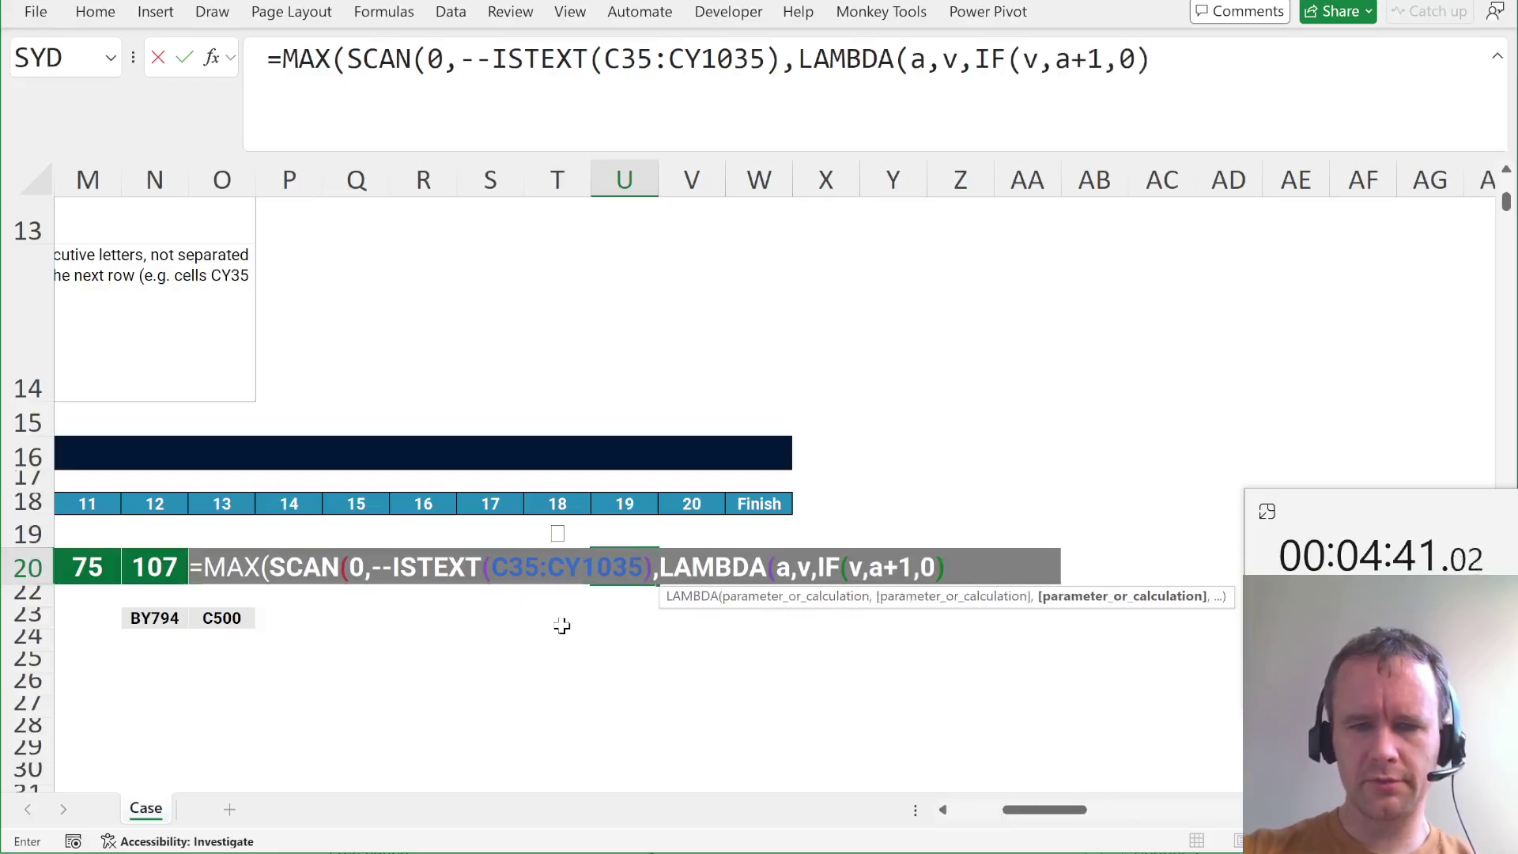
{"action": "type", "text": ")))"}
{"action": "key", "text": "Return"}
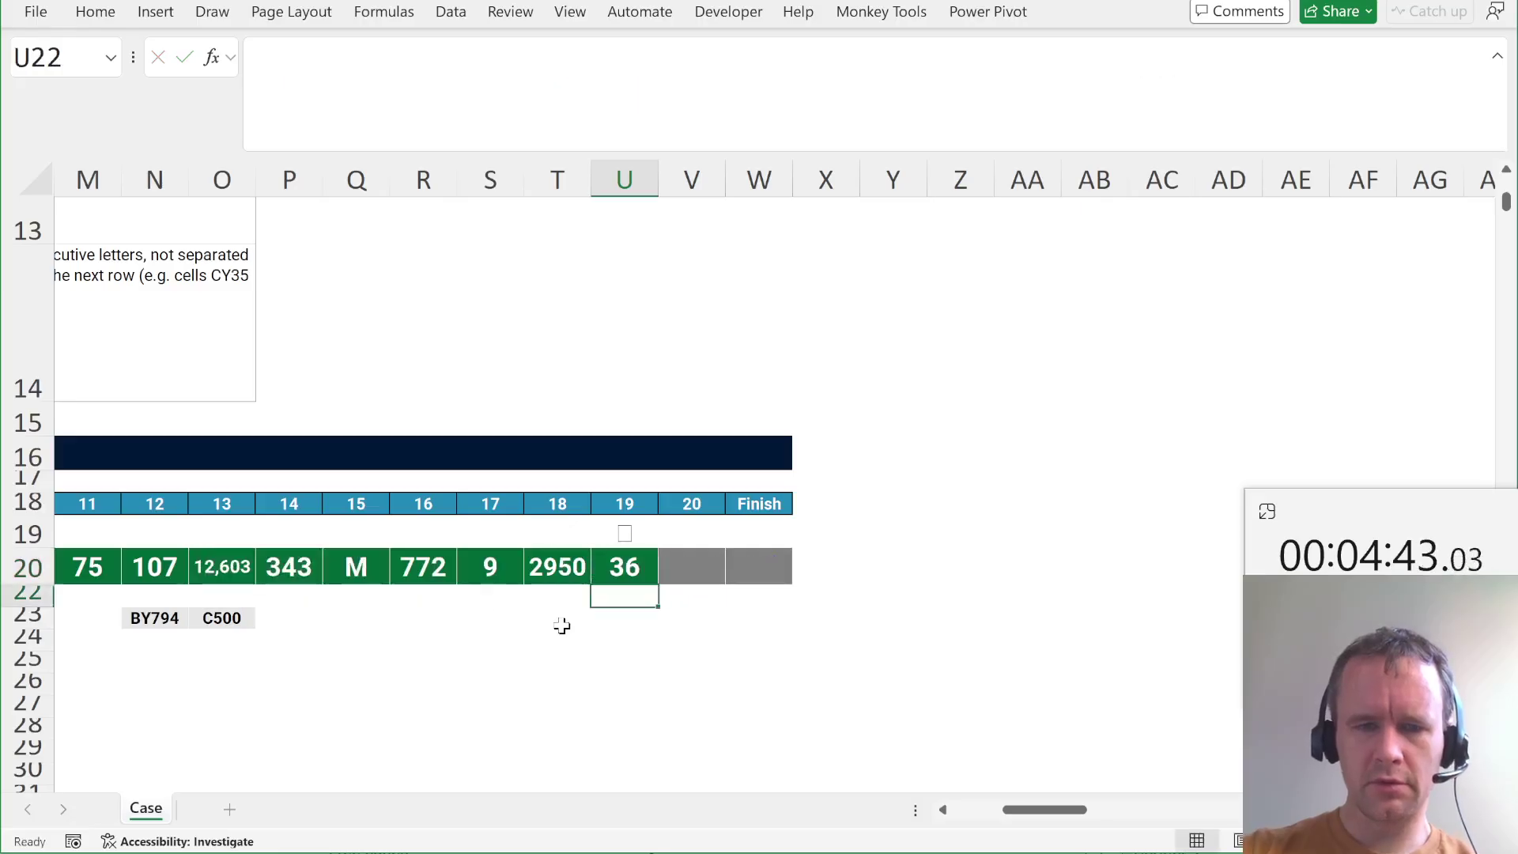
Copy U20's MAX(SCAN) formula into V20 for question 20.
{"action": "key", "text": "Home"}
{"action": "key", "text": "shift+space"}
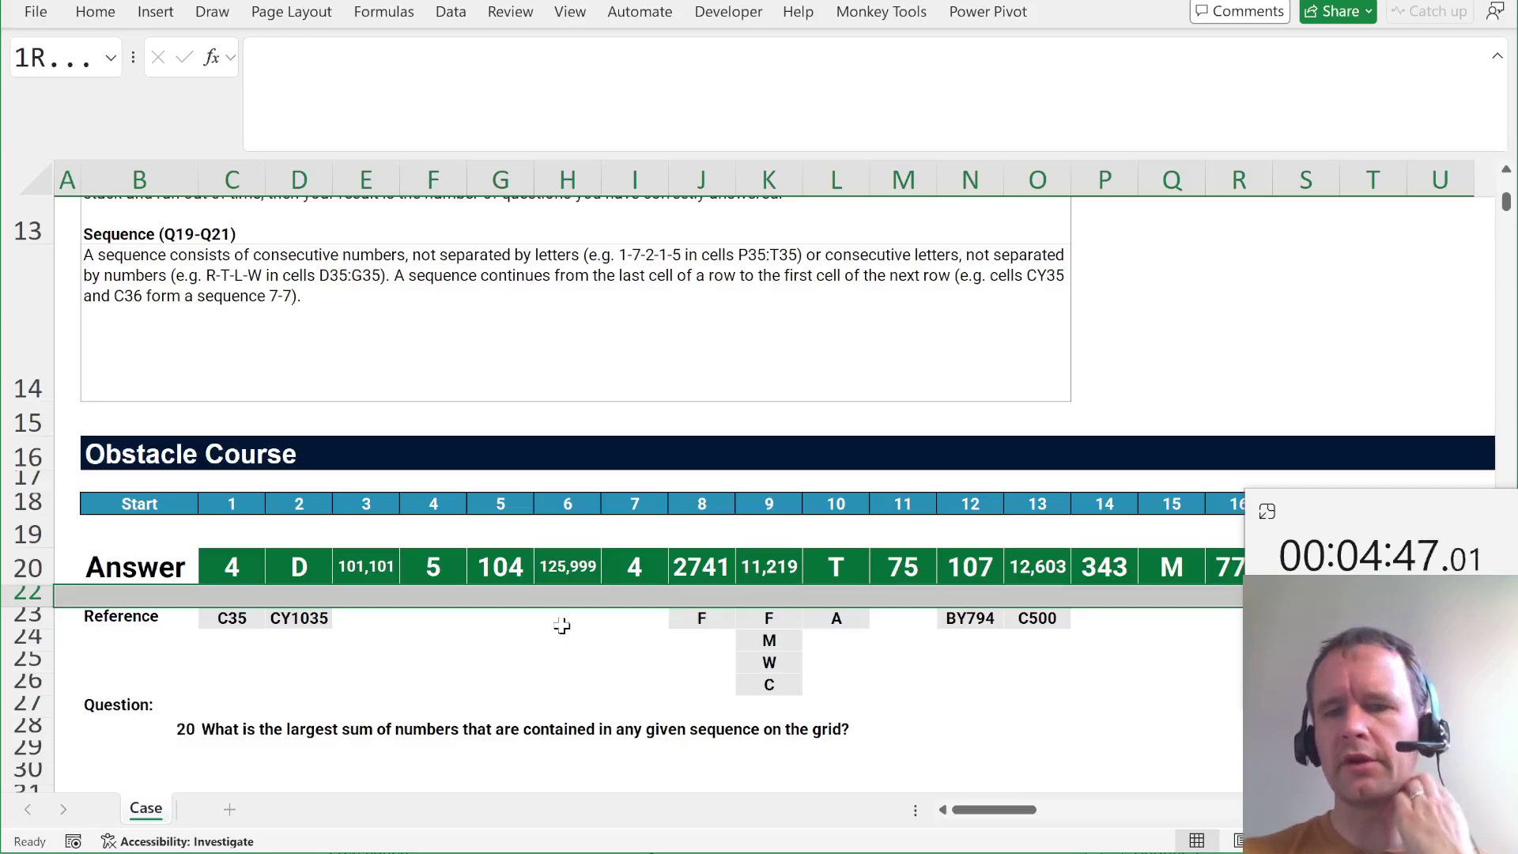
{"action": "key", "text": "Right"}
{"action": "key", "text": "Right"}
{"action": "key", "text": "Right"}
{"action": "key", "text": "Right"}
{"action": "key", "text": "Right"}
{"action": "key", "text": "Right"}
{"action": "key", "text": "Right"}
{"action": "key", "text": "Right"}
{"action": "key", "text": "Right"}
{"action": "key", "text": "Right"}
{"action": "key", "text": "Right"}
{"action": "key", "text": "Right"}
{"action": "key", "text": "Right"}
{"action": "key", "text": "Right"}
{"action": "key", "text": "Right"}
{"action": "key", "text": "Right"}
{"action": "key", "text": "Right"}
{"action": "key", "text": "Right"}
{"action": "key", "text": "Right"}
{"action": "key", "text": "Right"}
{"action": "key", "text": "Left"}
{"action": "key", "text": "Left"}
{"action": "key", "text": "Left"}
{"action": "key", "text": "Up"}
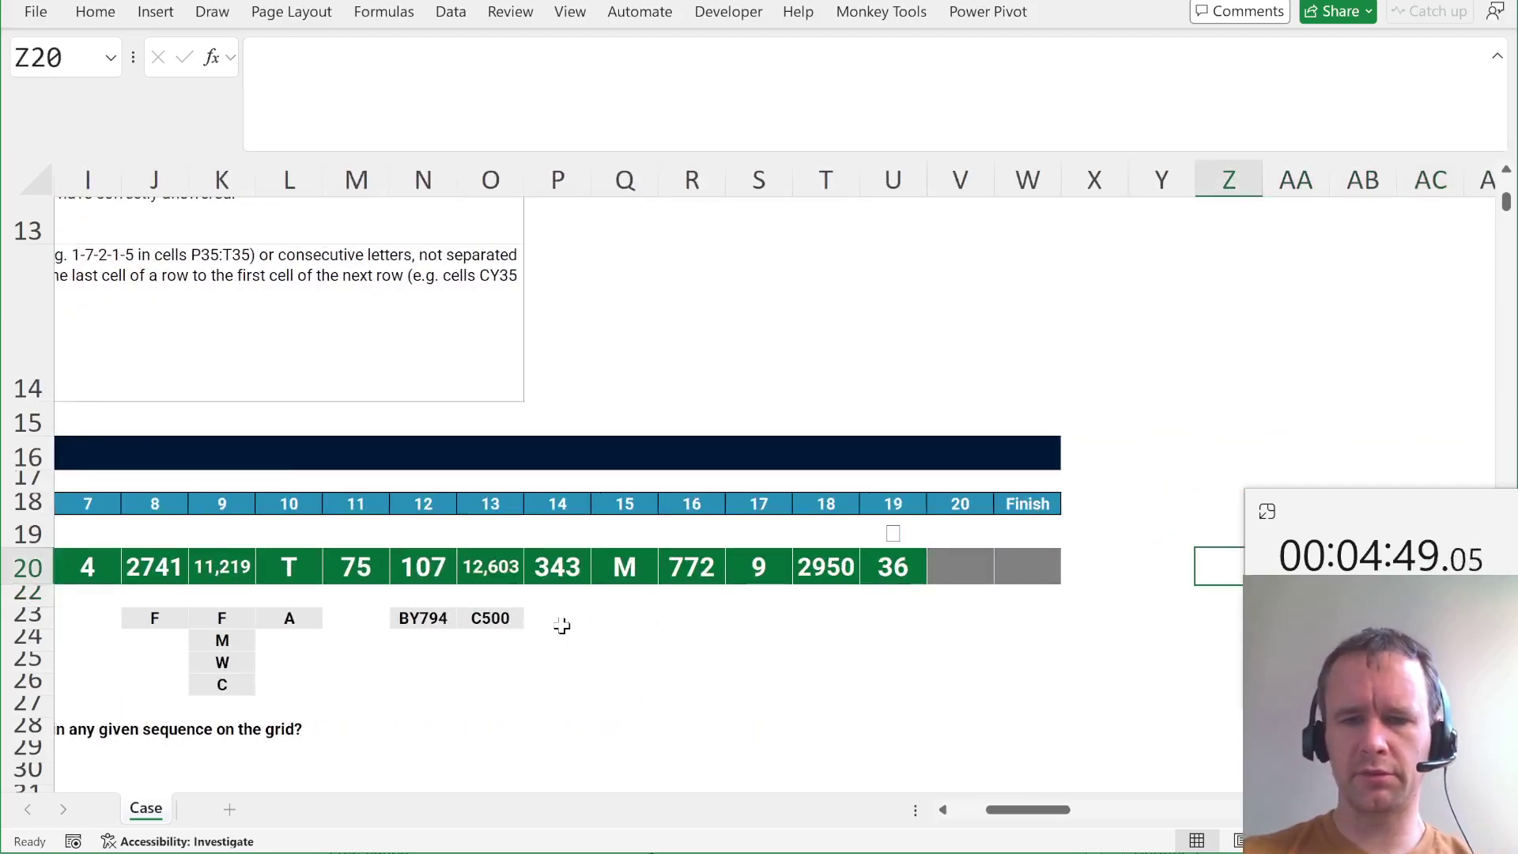
{"action": "key", "text": "Left"}
{"action": "key", "text": "Left"}
{"action": "key", "text": "Left"}
{"action": "key", "text": "Left"}
{"action": "key", "text": "Left"}
{"action": "key", "text": "F2"}
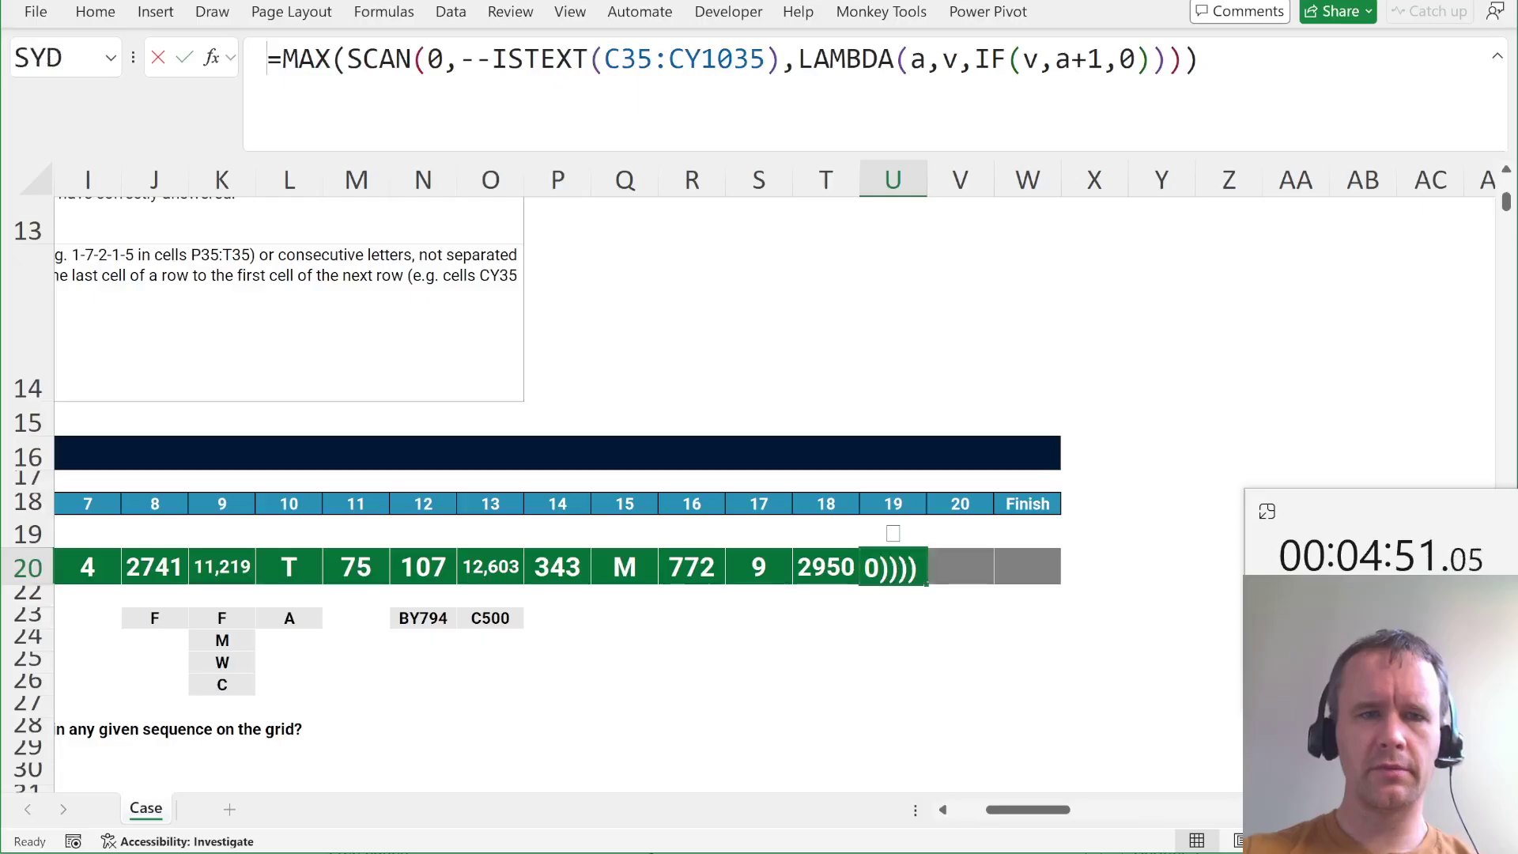
{"action": "key", "text": "Tab"}
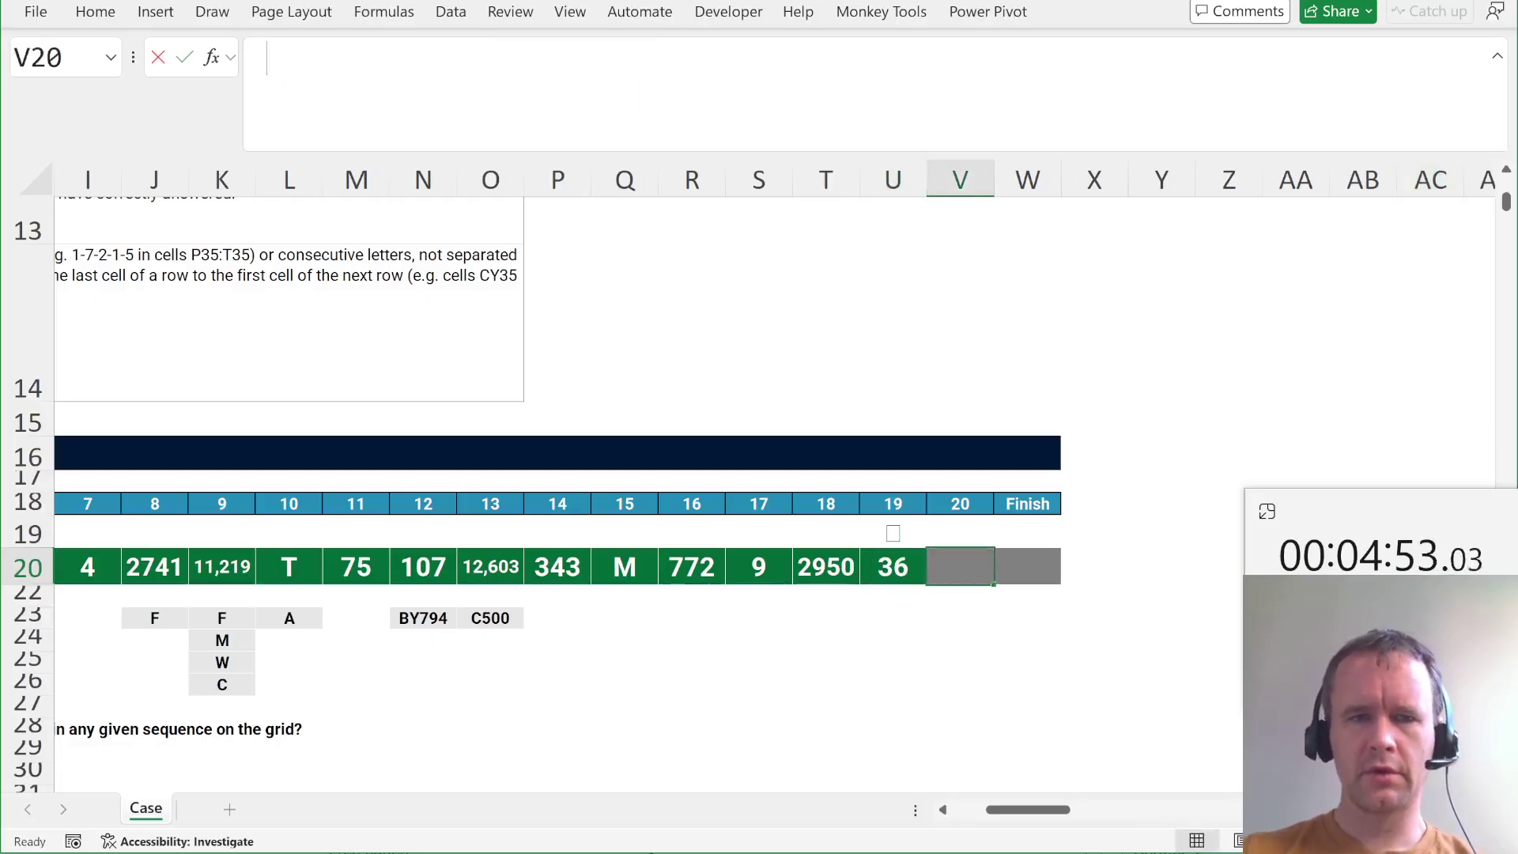
{"action": "key", "text": "F2"}
{"action": "type", "text": "=MAX(SCAN(0,--ISTEXT(C35:CY1035),LAMBDA(a,v,IF(v,a+1,0))))"}
Change V20's formula to use N(C35:CY1035) and add v instead of 1.
{"action": "double_click", "coordinate": [540, 58]}
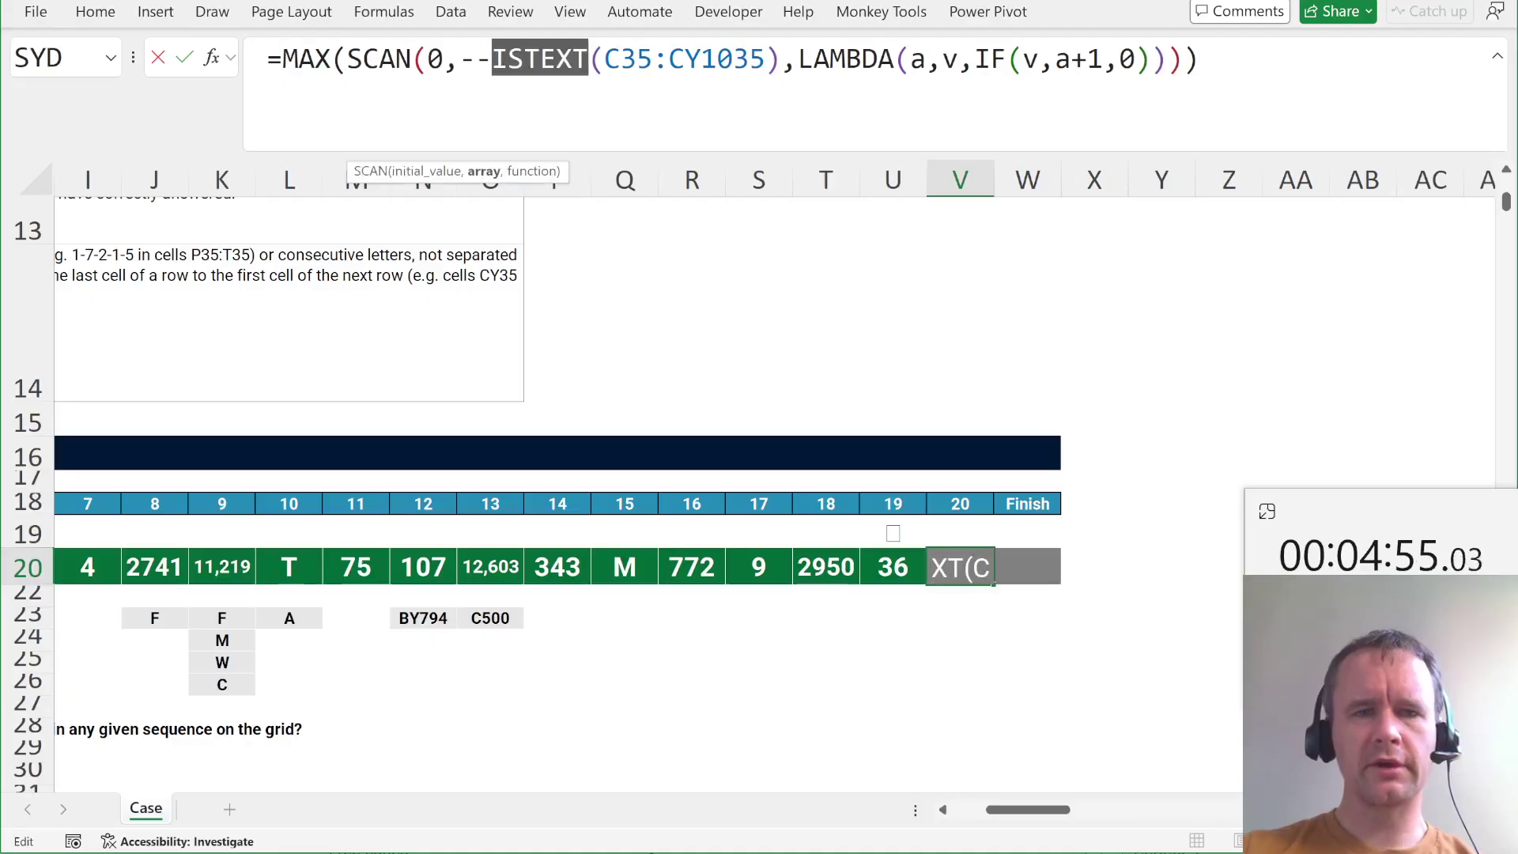
{"action": "type", "text": "n"}
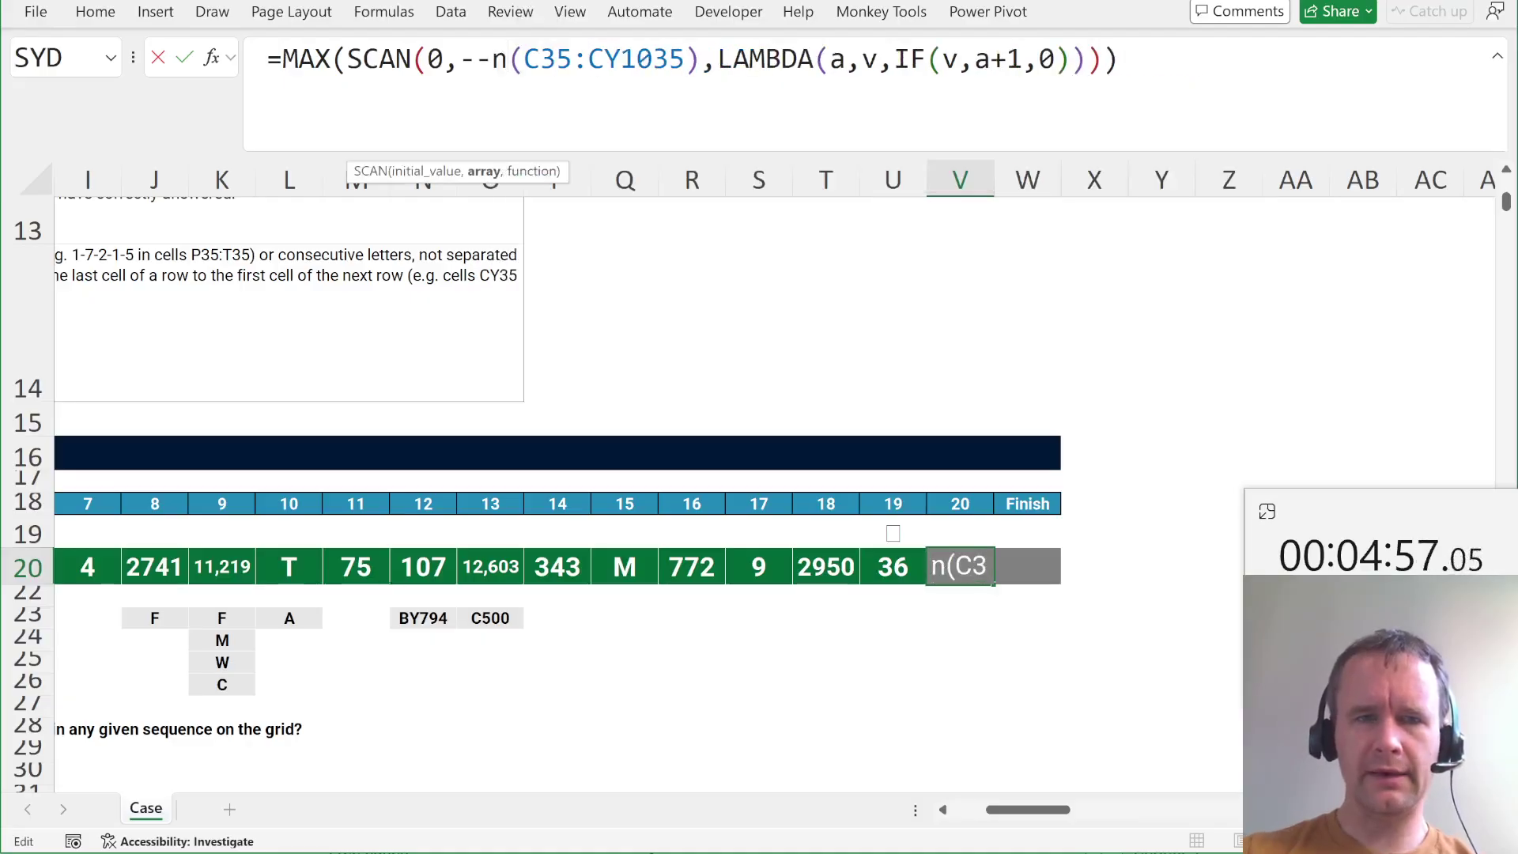
{"action": "key", "text": "Left"}
{"action": "key", "text": "BackSpace"}
{"action": "key", "text": "BackSpace"}
{"action": "type", "text": ","}
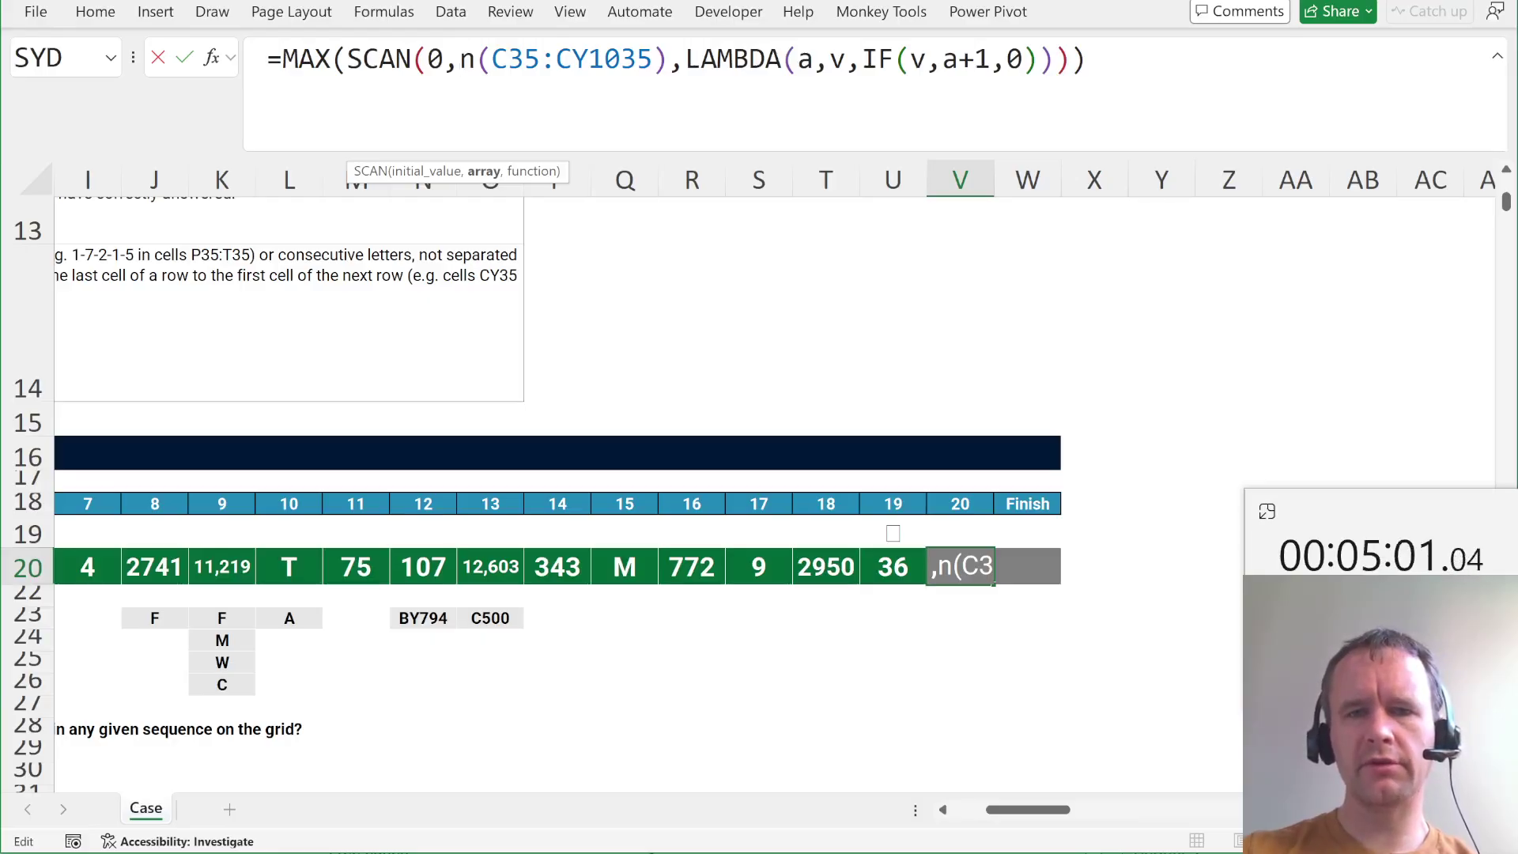
{"action": "left_click", "coordinate": [992, 59]}
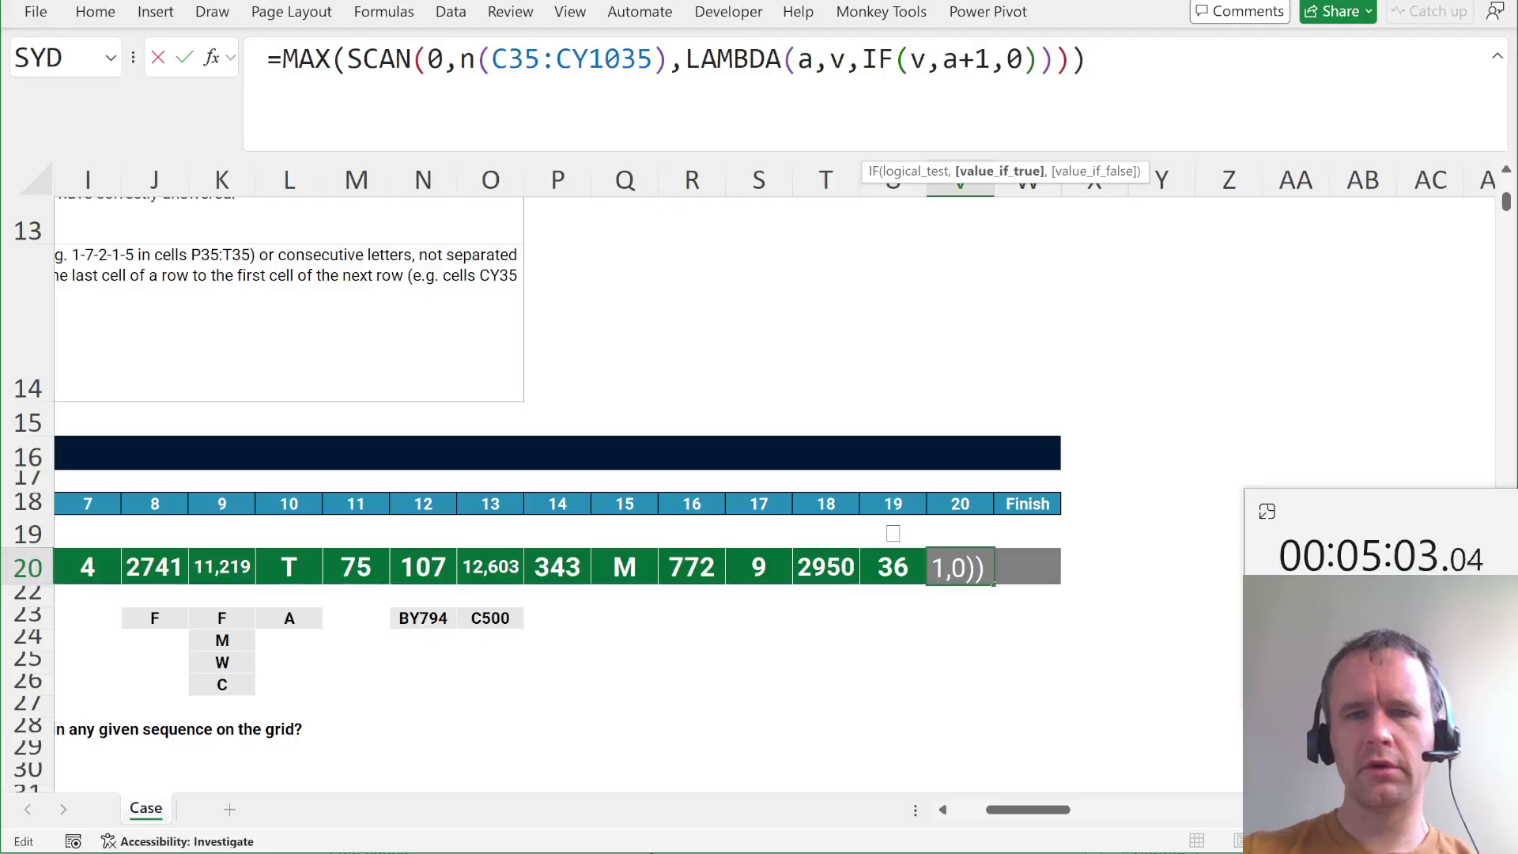
{"action": "key", "text": "shift+Left"}
{"action": "type", "text": "v"}
{"action": "key", "text": "Return"}
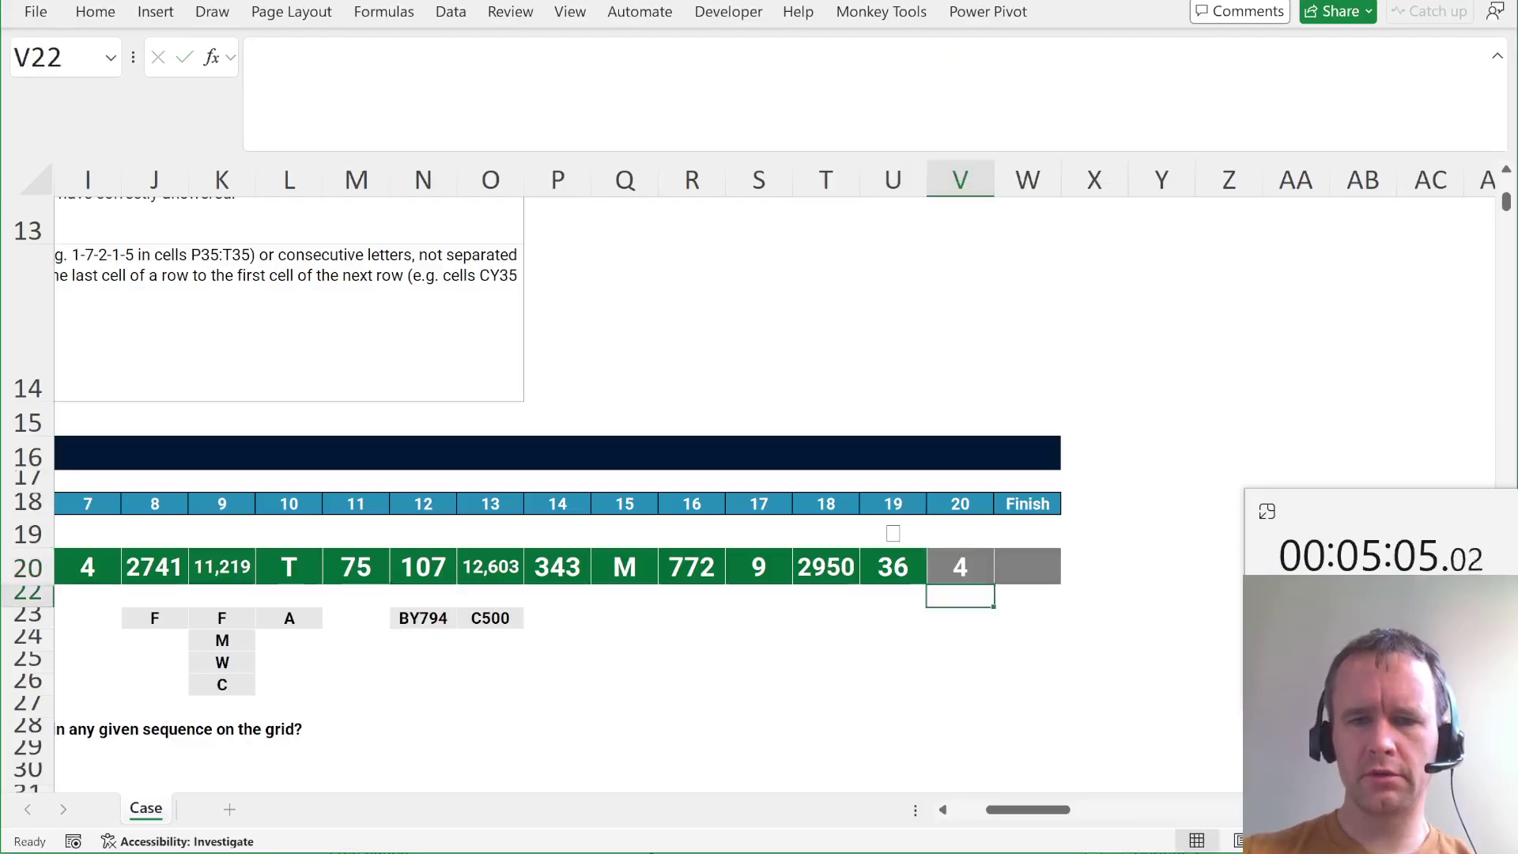
Make the IF test v>0 so V20 returns 4.
{"action": "left_click", "coordinate": [960, 567]}
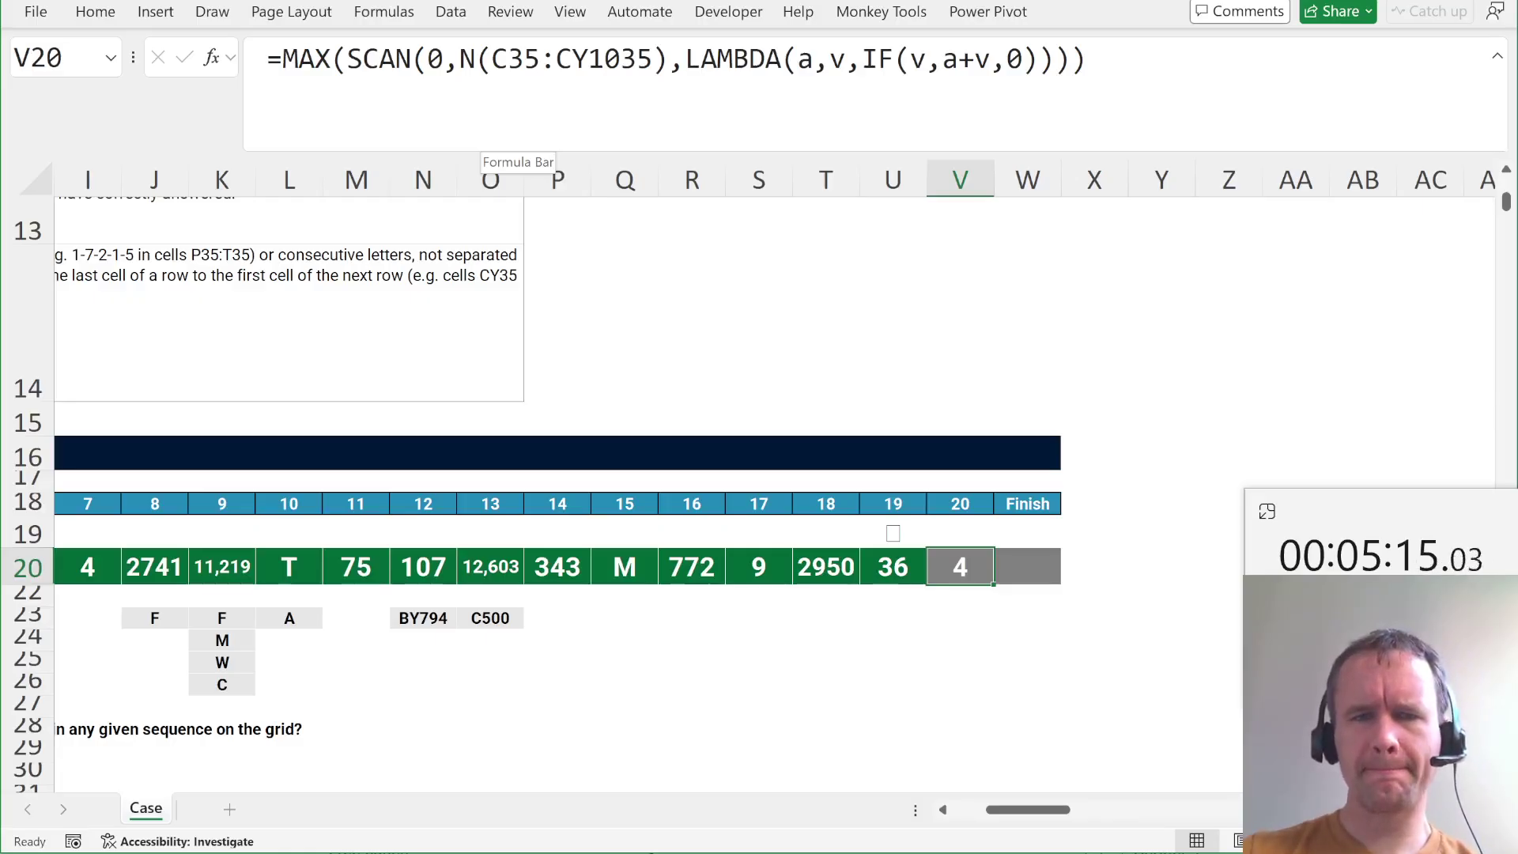
{"action": "left_click", "coordinate": [926, 60]}
{"action": "type", "text": ">0"}
{"action": "key", "text": "Return"}
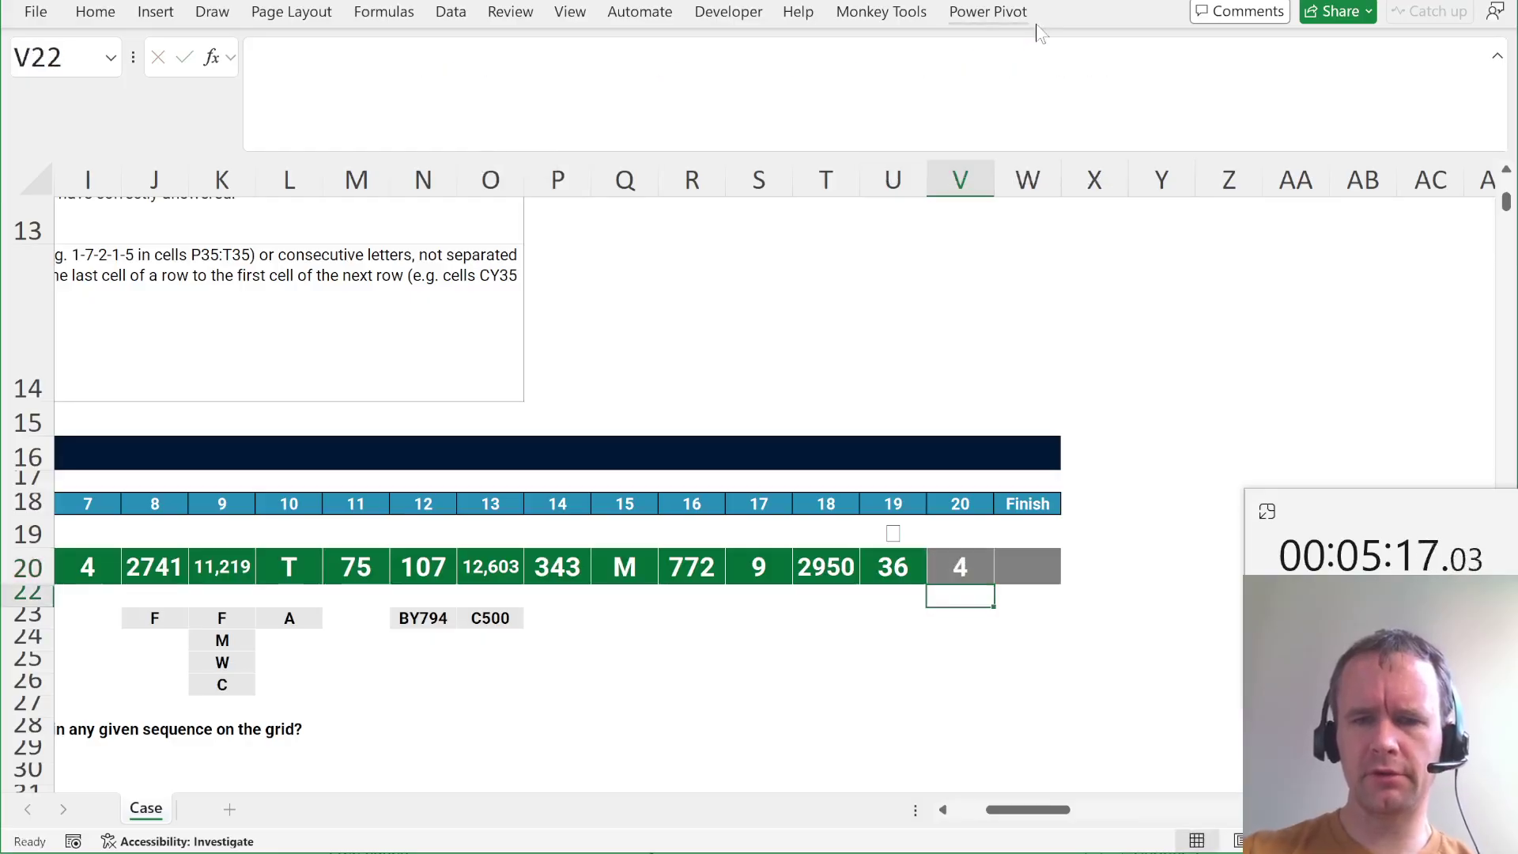
{"action": "key", "text": "Up"}
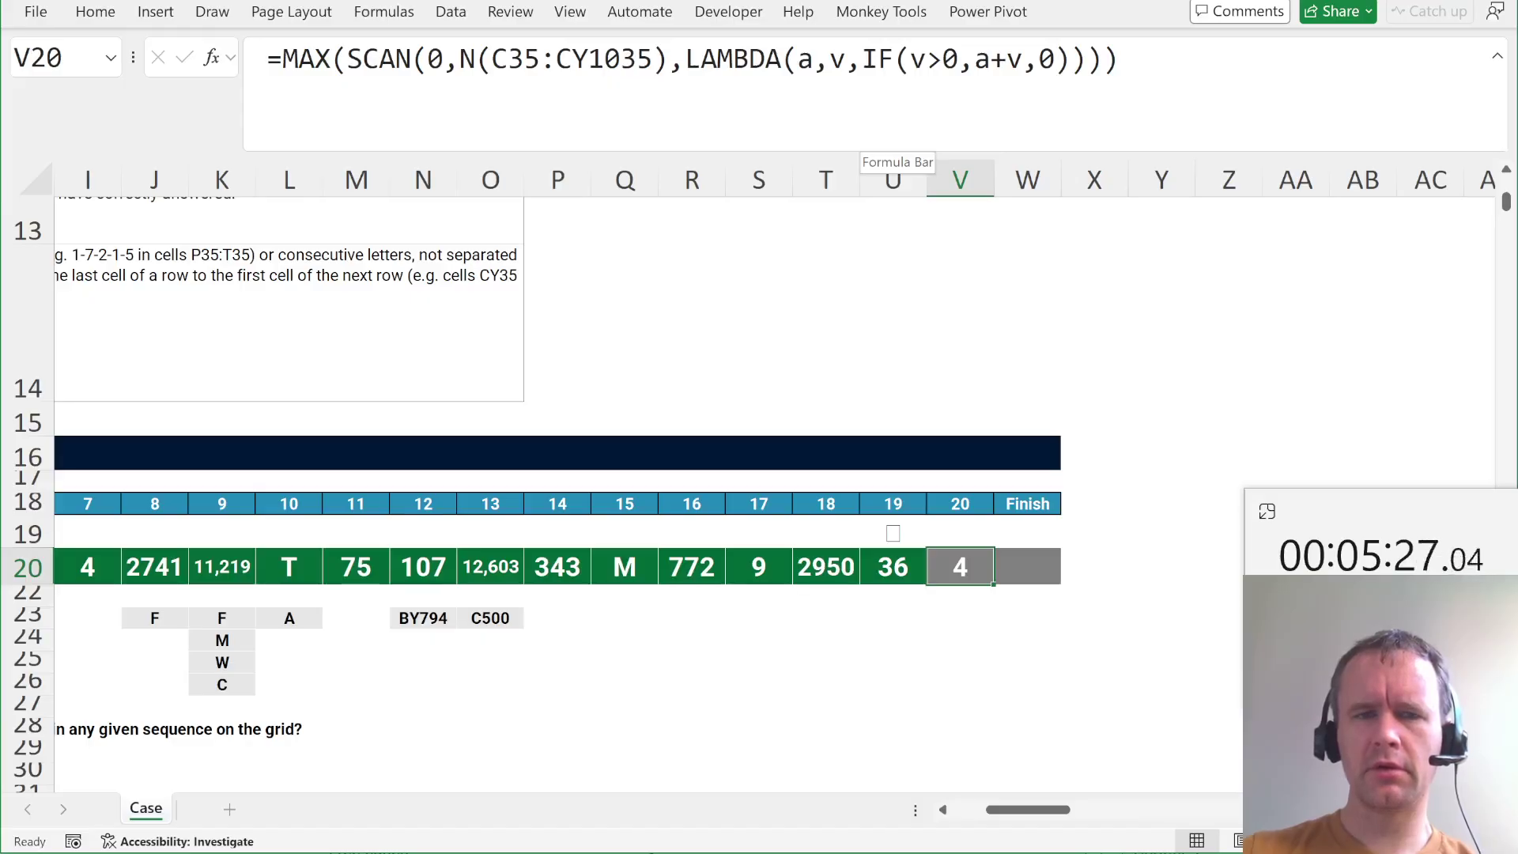
Copy the SCAN part of V20's formula and test it in DA35 beside the grid.
{"action": "left_click_drag", "start_coordinate": [348, 59], "coordinate": [1105, 59]}
{"action": "key", "text": "ctrl+c"}
{"action": "key", "text": "Return"}
{"action": "key", "text": "ctrl+Down"}
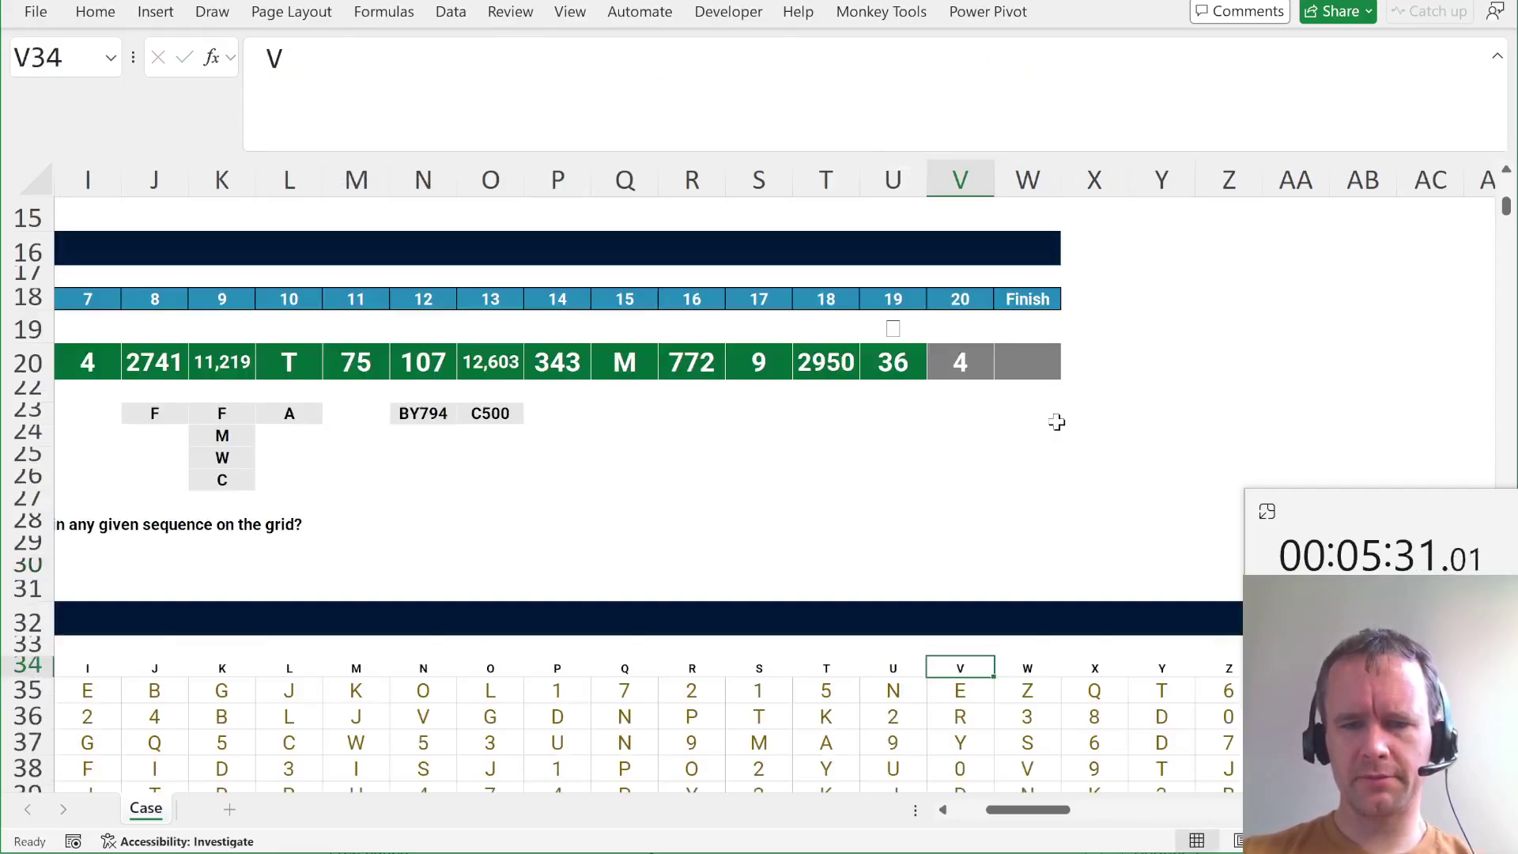
{"action": "key", "text": "ctrl+Right"}
{"action": "key", "text": "Right"}
{"action": "key", "text": "Right"}
{"action": "key", "text": "Down"}
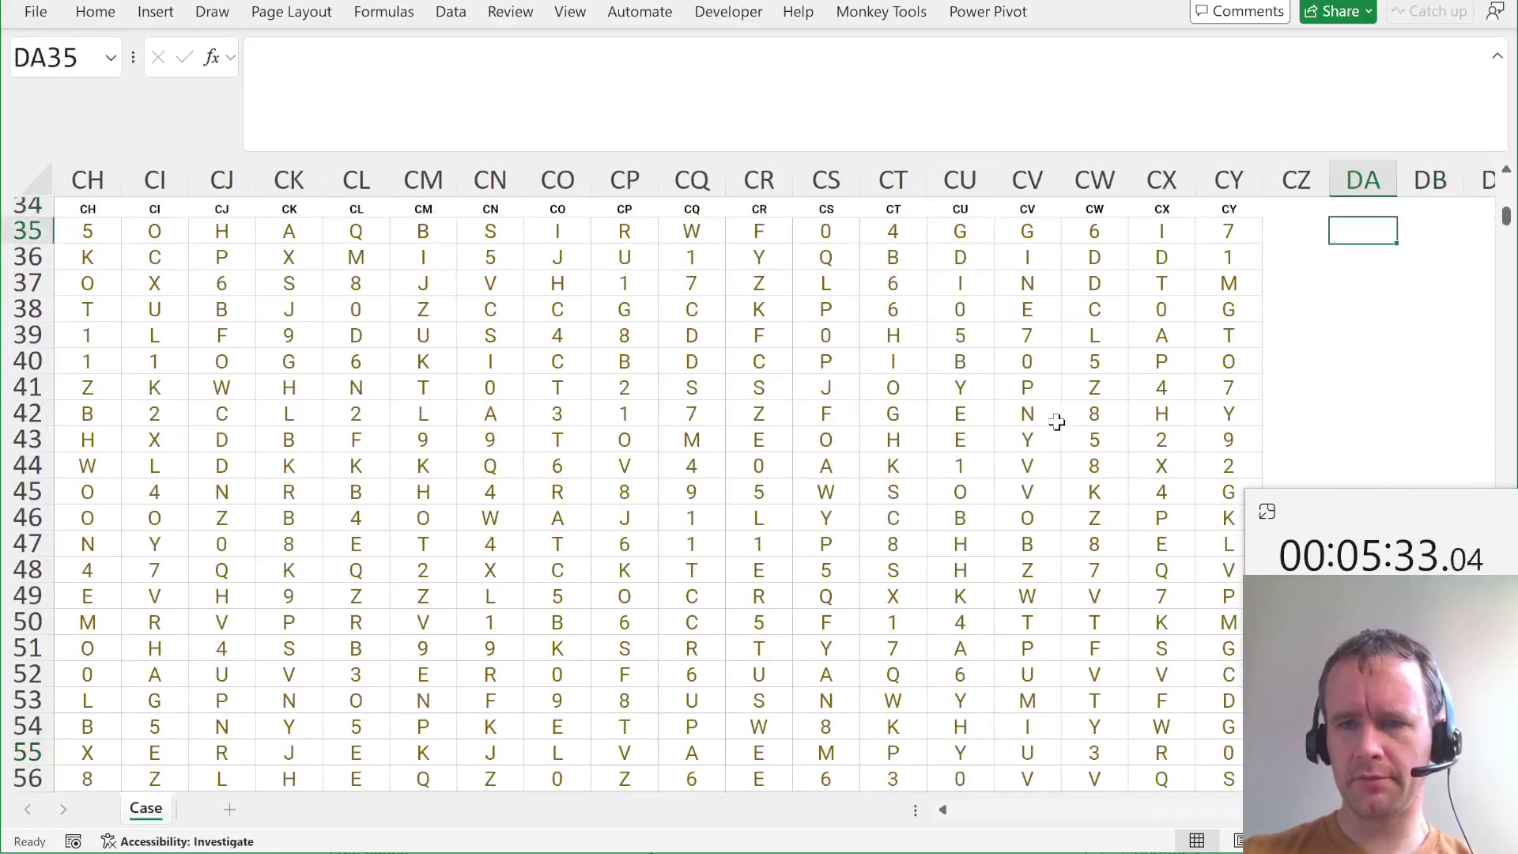
{"action": "type", "text": "="}
{"action": "key", "text": "ctrl+v"}
{"action": "key", "text": "Return"}
{"action": "key", "text": "Up"}
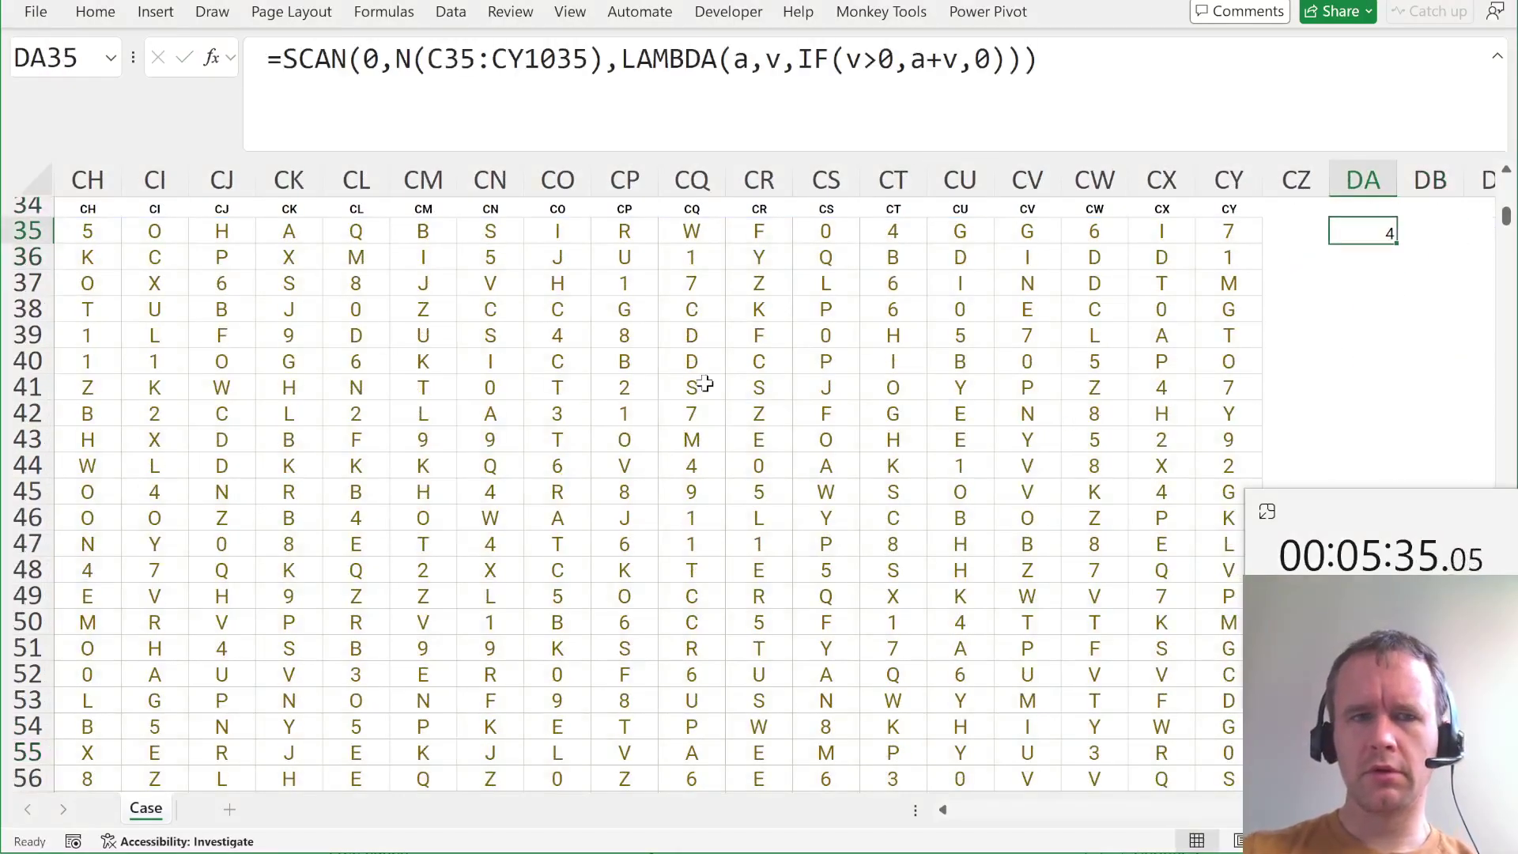
Add + before C35 inside N() in DA35, check the spilled sums, then delete the test.
{"action": "left_click", "coordinate": [476, 59]}
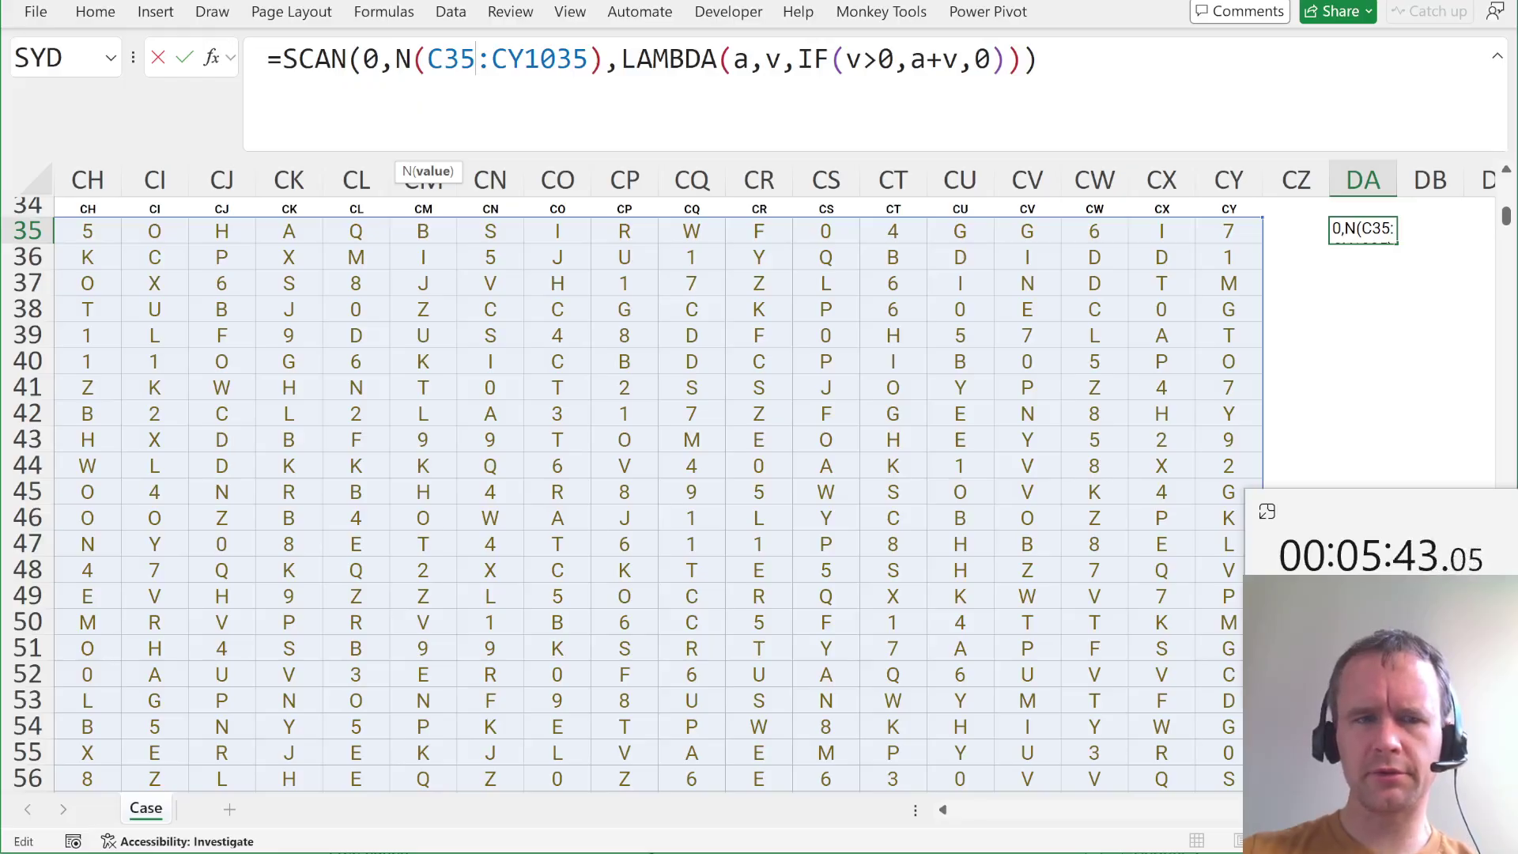
{"action": "left_click_drag", "start_coordinate": [428, 59], "coordinate": [589, 59]}
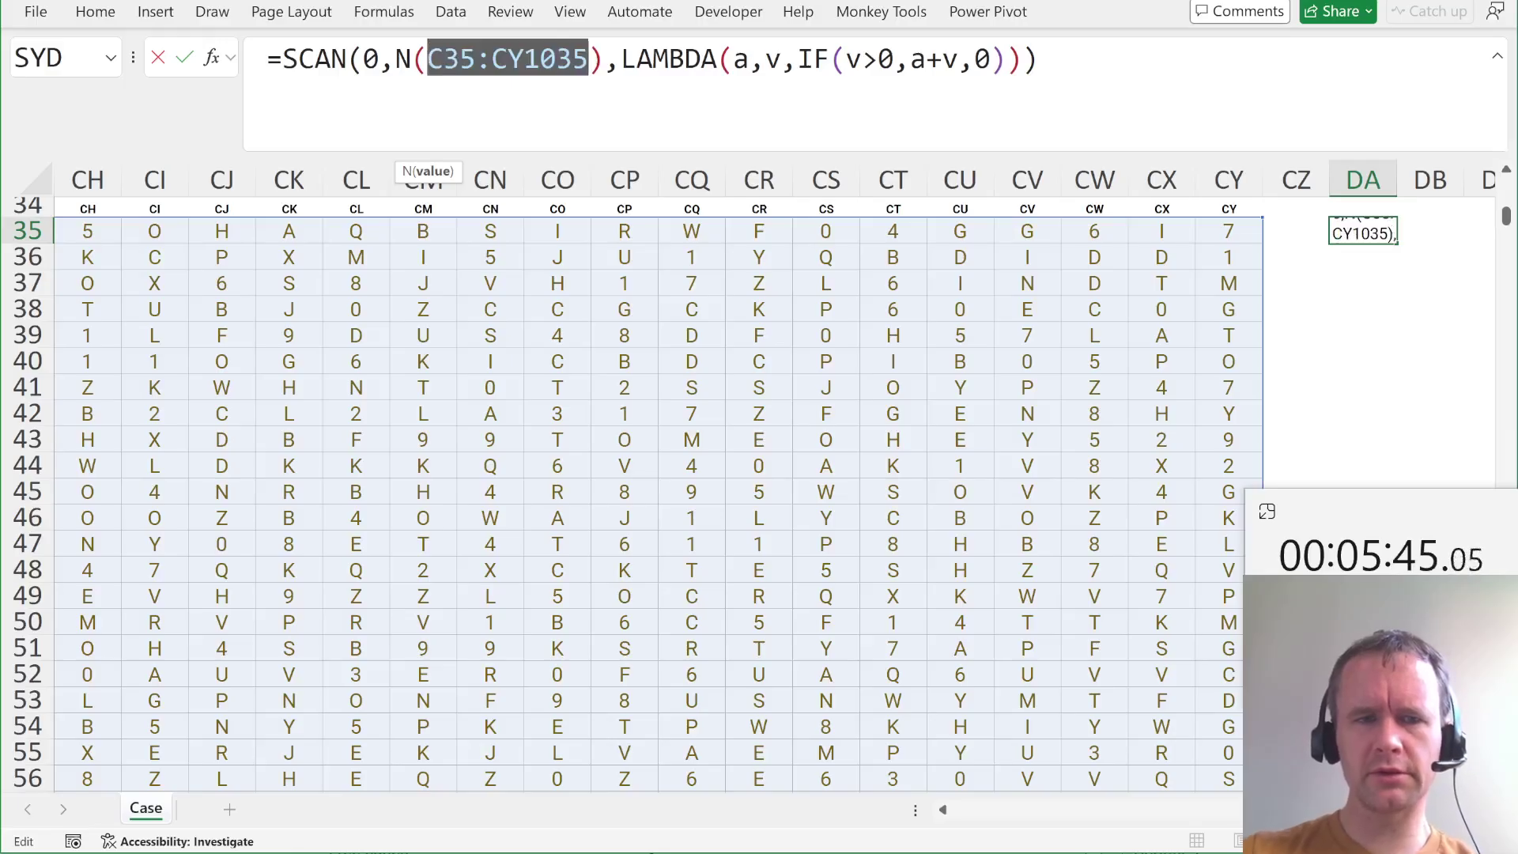
{"action": "left_click", "coordinate": [428, 59]}
{"action": "type", "text": "+"}
{"action": "key", "text": "Return"}
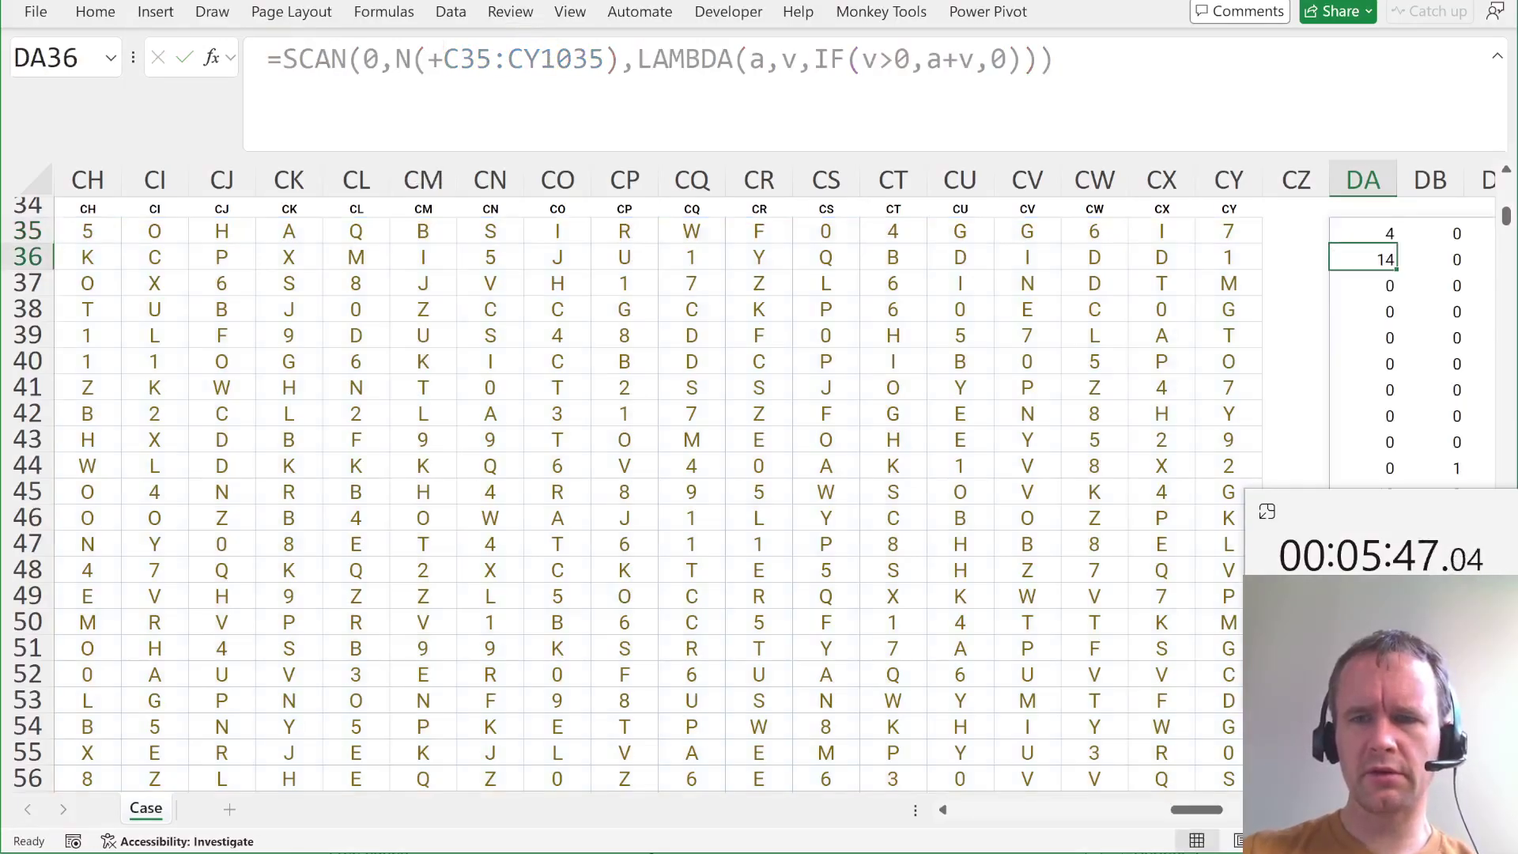
{"action": "key", "text": "Up"}
{"action": "key", "text": "Delete"}
Insert the same + before C35 in V20's formula, giving 47.
{"action": "key", "text": "ctrl+Left"}
{"action": "key", "text": "ctrl+Left"}
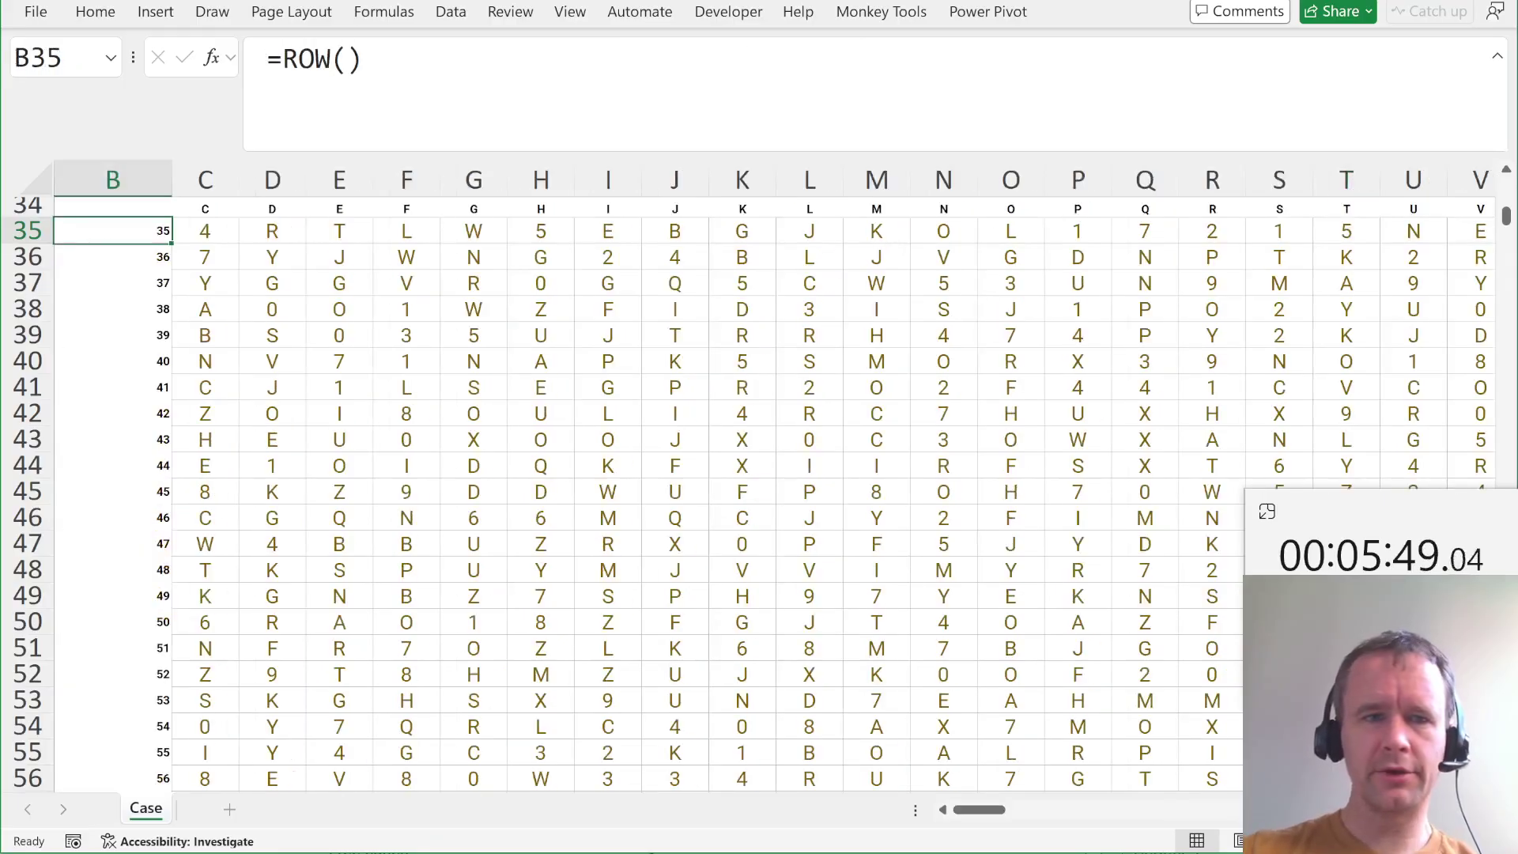
{"action": "key", "text": "Up"}
{"action": "key", "text": "Up"}
{"action": "key", "text": "Up"}
{"action": "key", "text": "Right"}
{"action": "key", "text": "Up"}
{"action": "key", "text": "Up"}
{"action": "key", "text": "Up"}
{"action": "key", "text": "Right"}
{"action": "key", "text": "Right"}
{"action": "key", "text": "Up"}
{"action": "key", "text": "Up"}
{"action": "key", "text": "Right"}
{"action": "key", "text": "Right"}
{"action": "key", "text": "Up"}
{"action": "key", "text": "Up"}
{"action": "key", "text": "Up"}
{"action": "key", "text": "Up"}
{"action": "key", "text": "Up"}
{"action": "key", "text": "Up"}
{"action": "key", "text": "Right"}
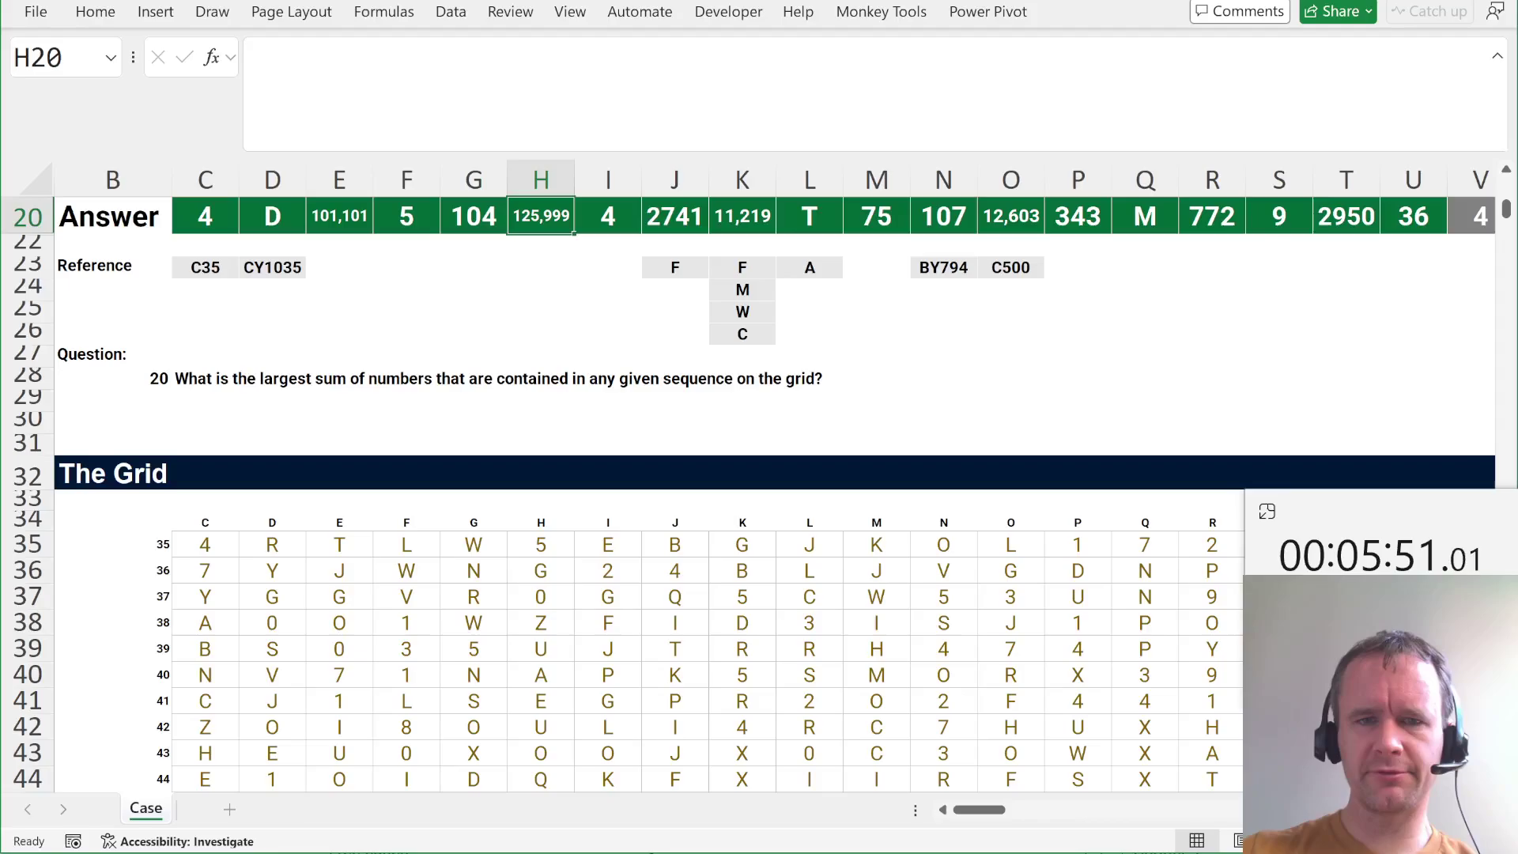
{"action": "key", "text": "ctrl+Right"}
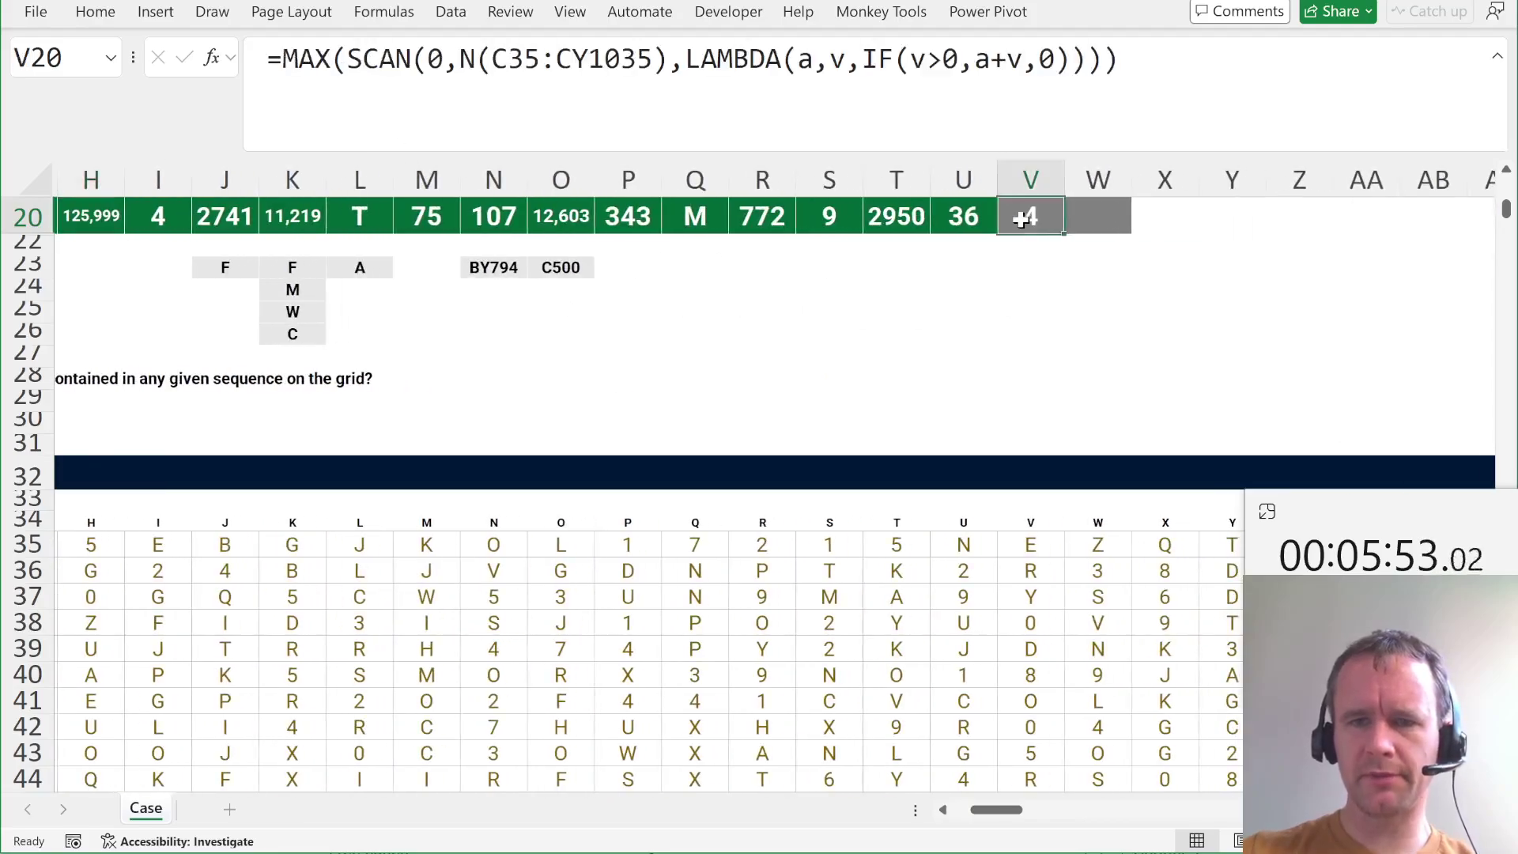
{"action": "left_click", "coordinate": [491, 60]}
{"action": "type", "text": "+"}
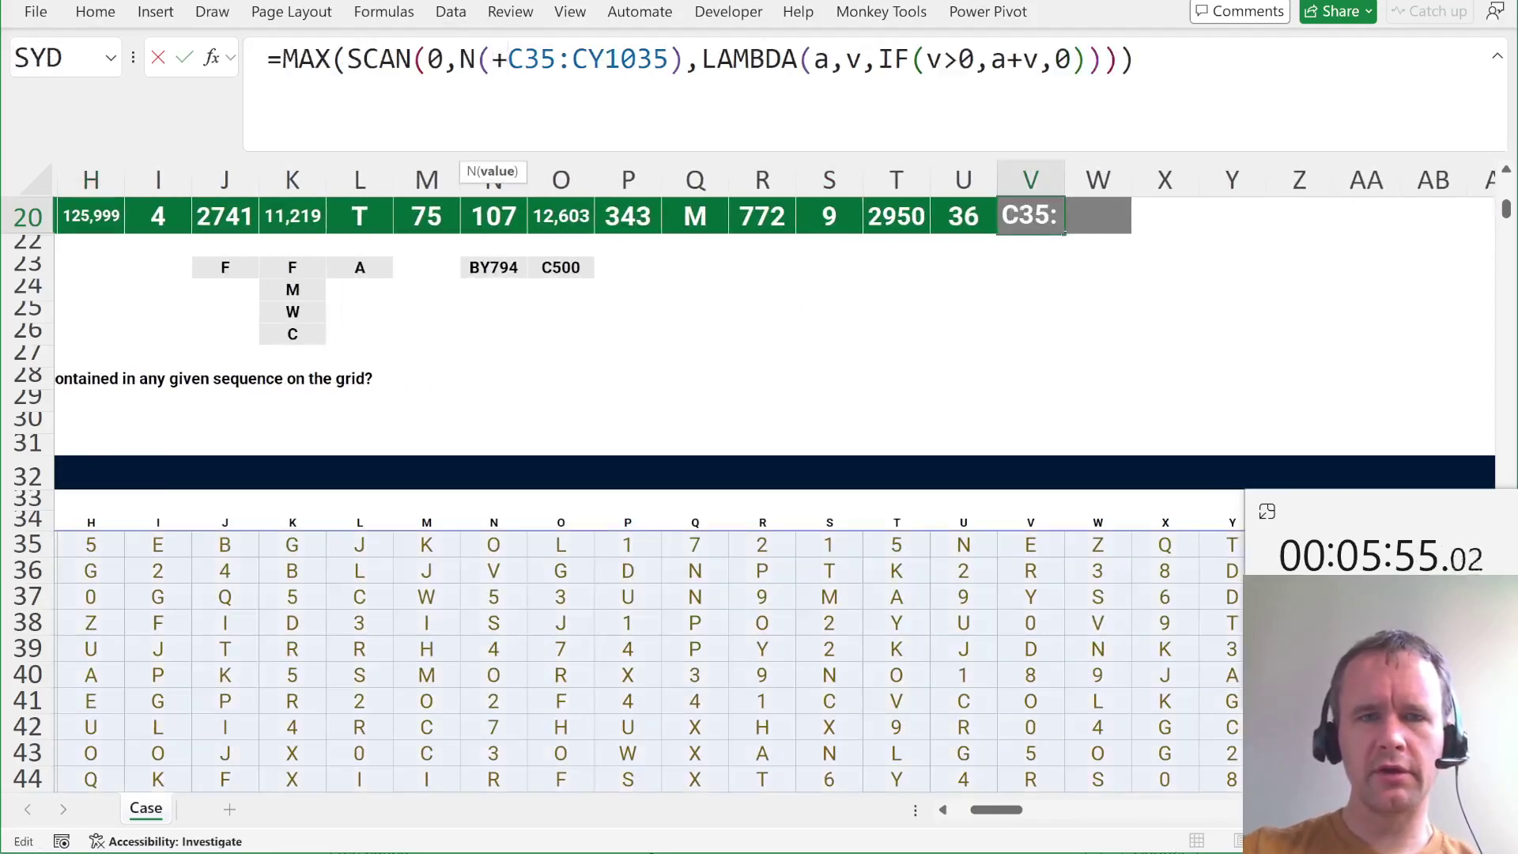
{"action": "key", "text": "ctrl+Return"}
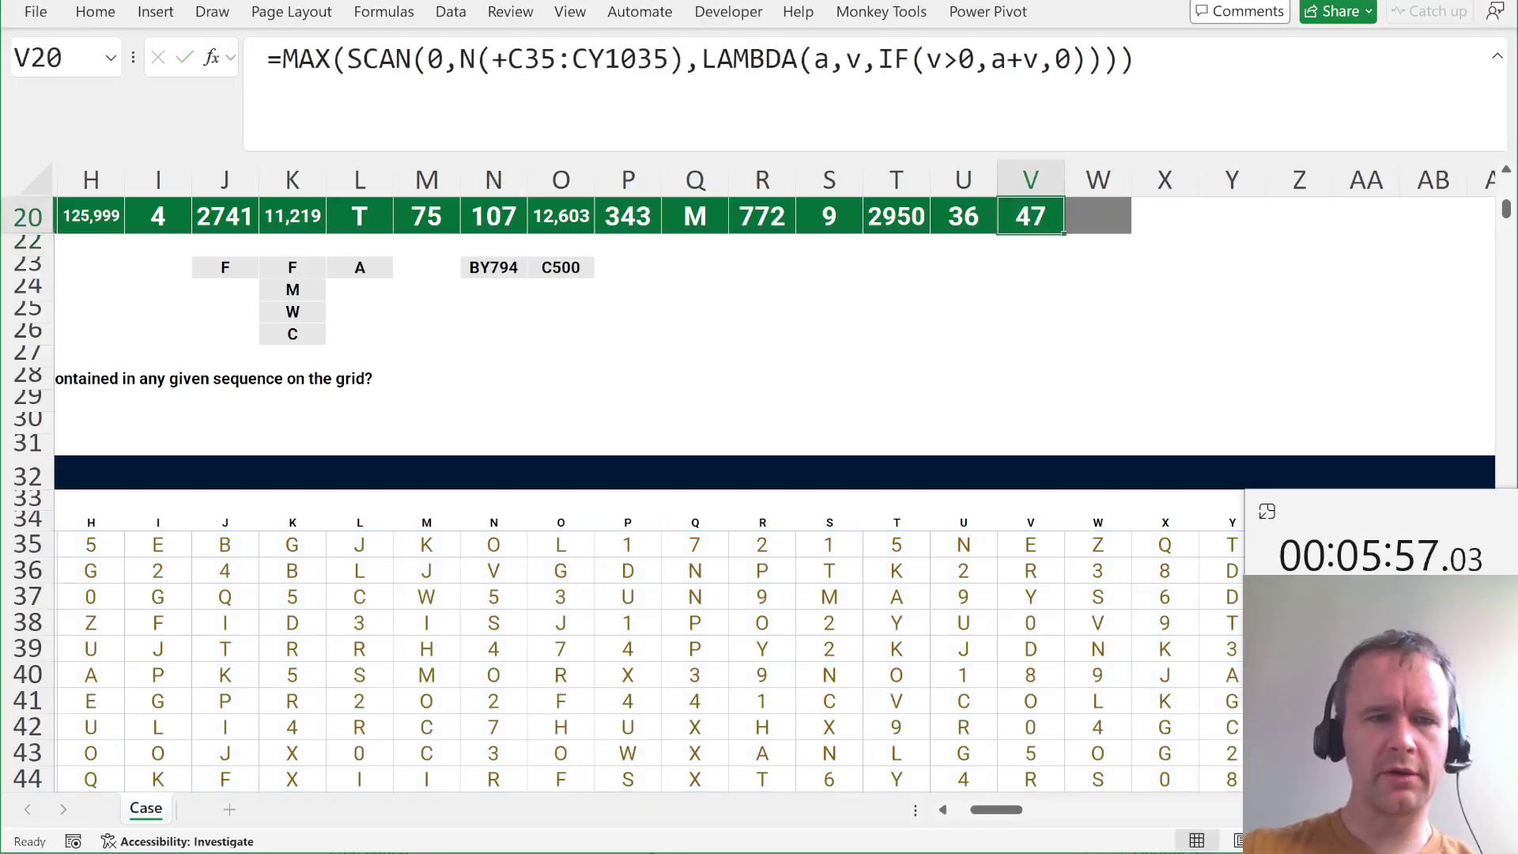
Copy question 20's formula from V20 into the empty W20 answer cell.
{"action": "key", "text": "Home"}
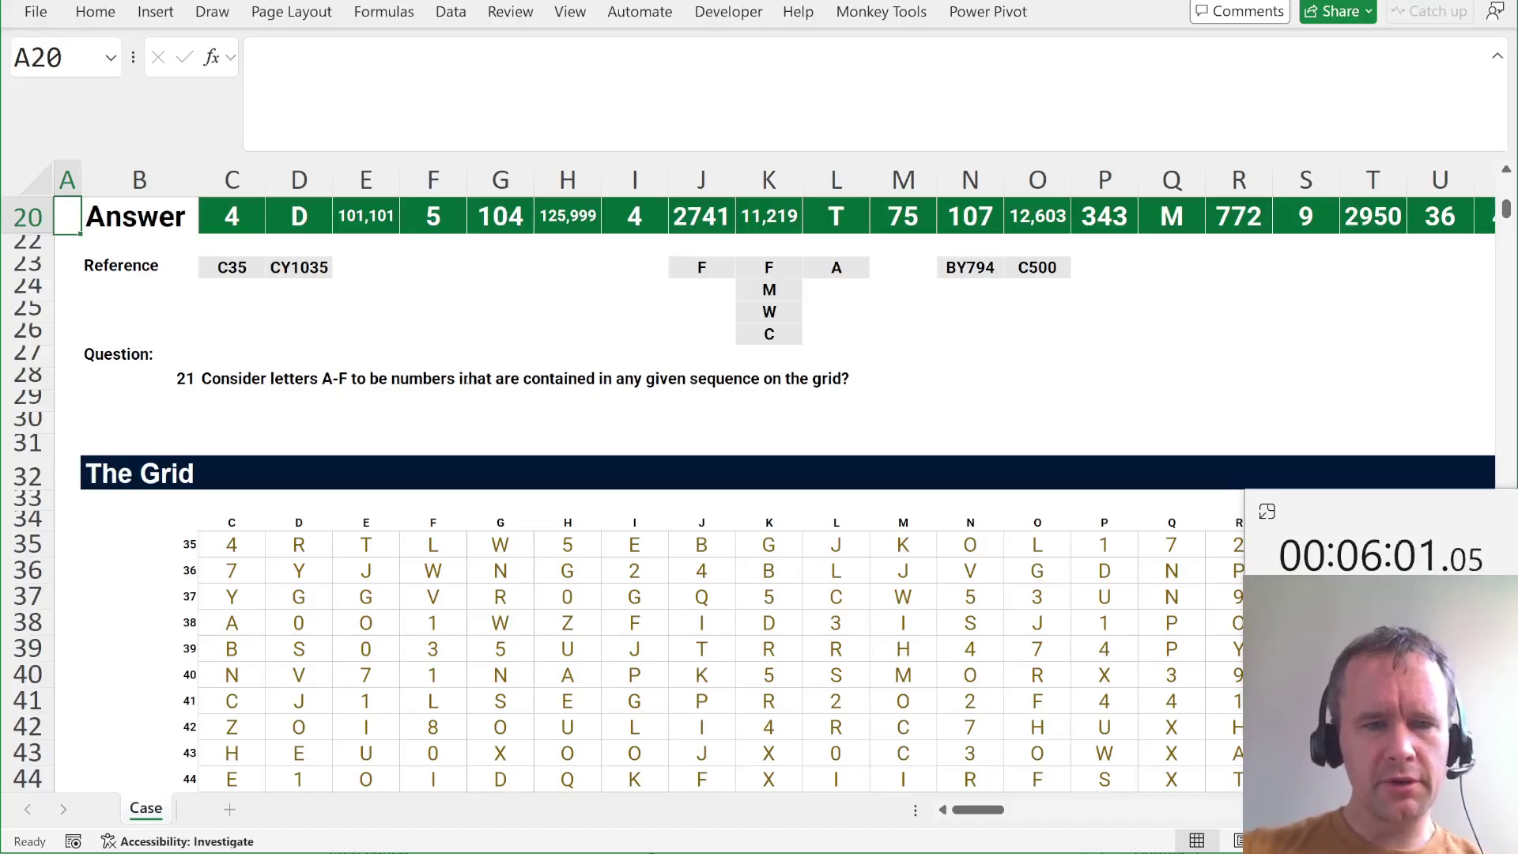
{"action": "key", "text": "Page_Down"}
{"action": "key", "text": "Page_Up"}
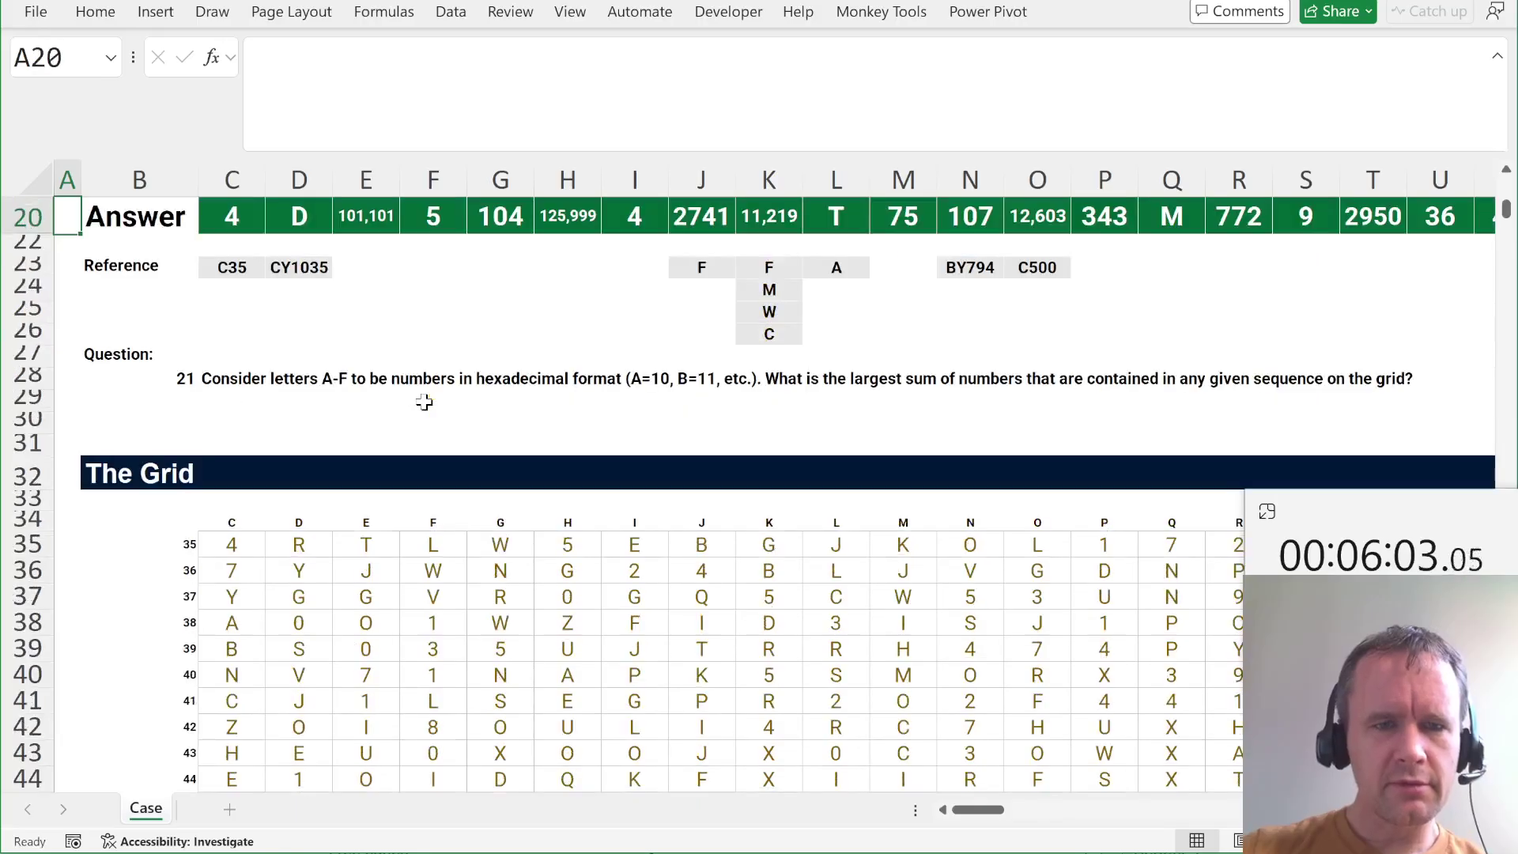
{"action": "scroll", "coordinate": [525, 404], "scroll_direction": "right", "scroll_amount": 1}
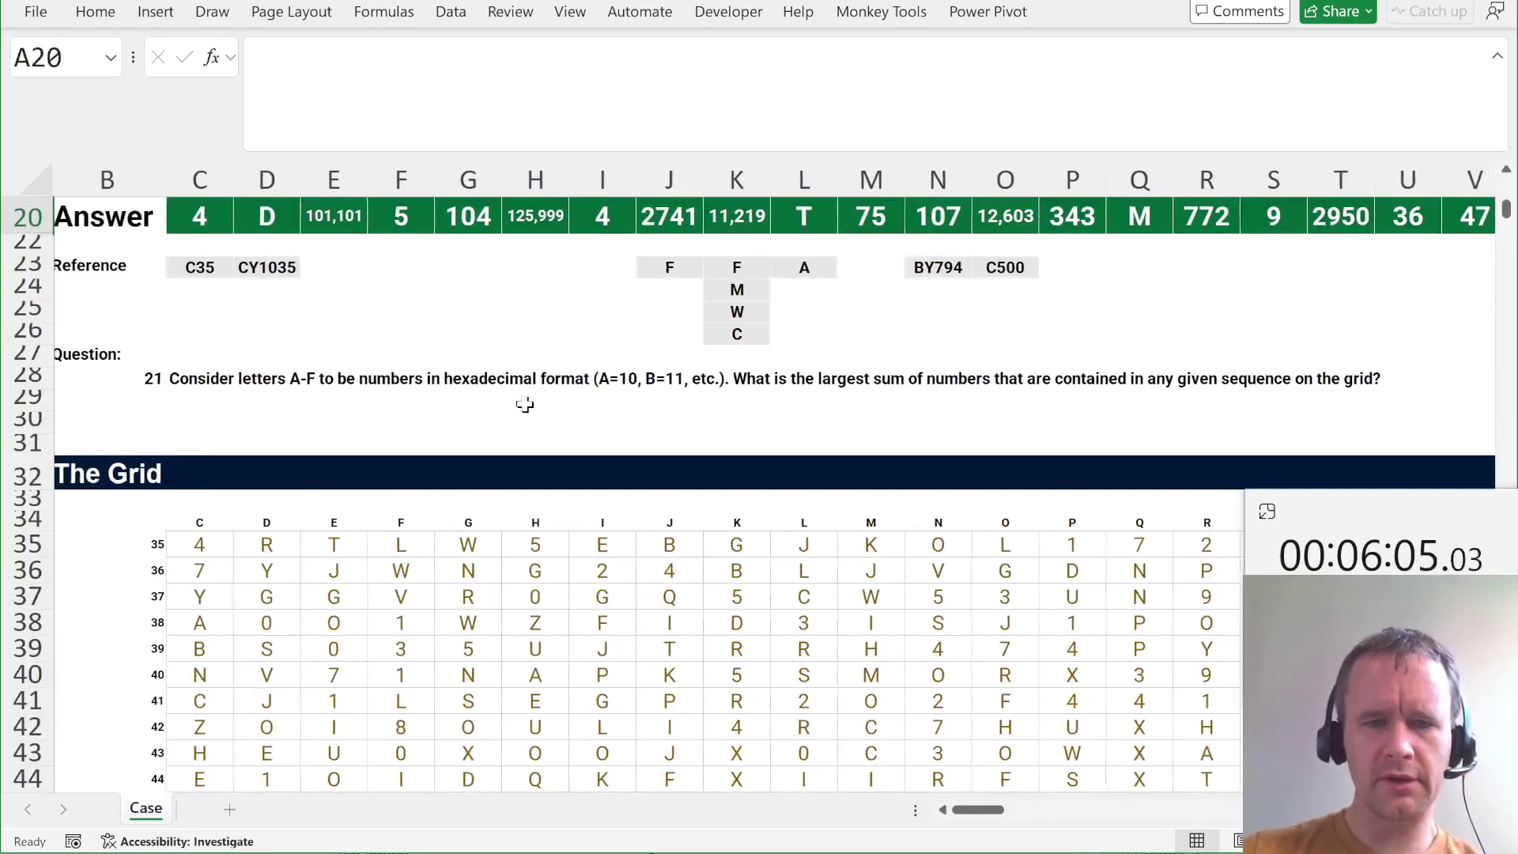
{"action": "scroll", "coordinate": [525, 405], "scroll_direction": "right", "scroll_amount": 2}
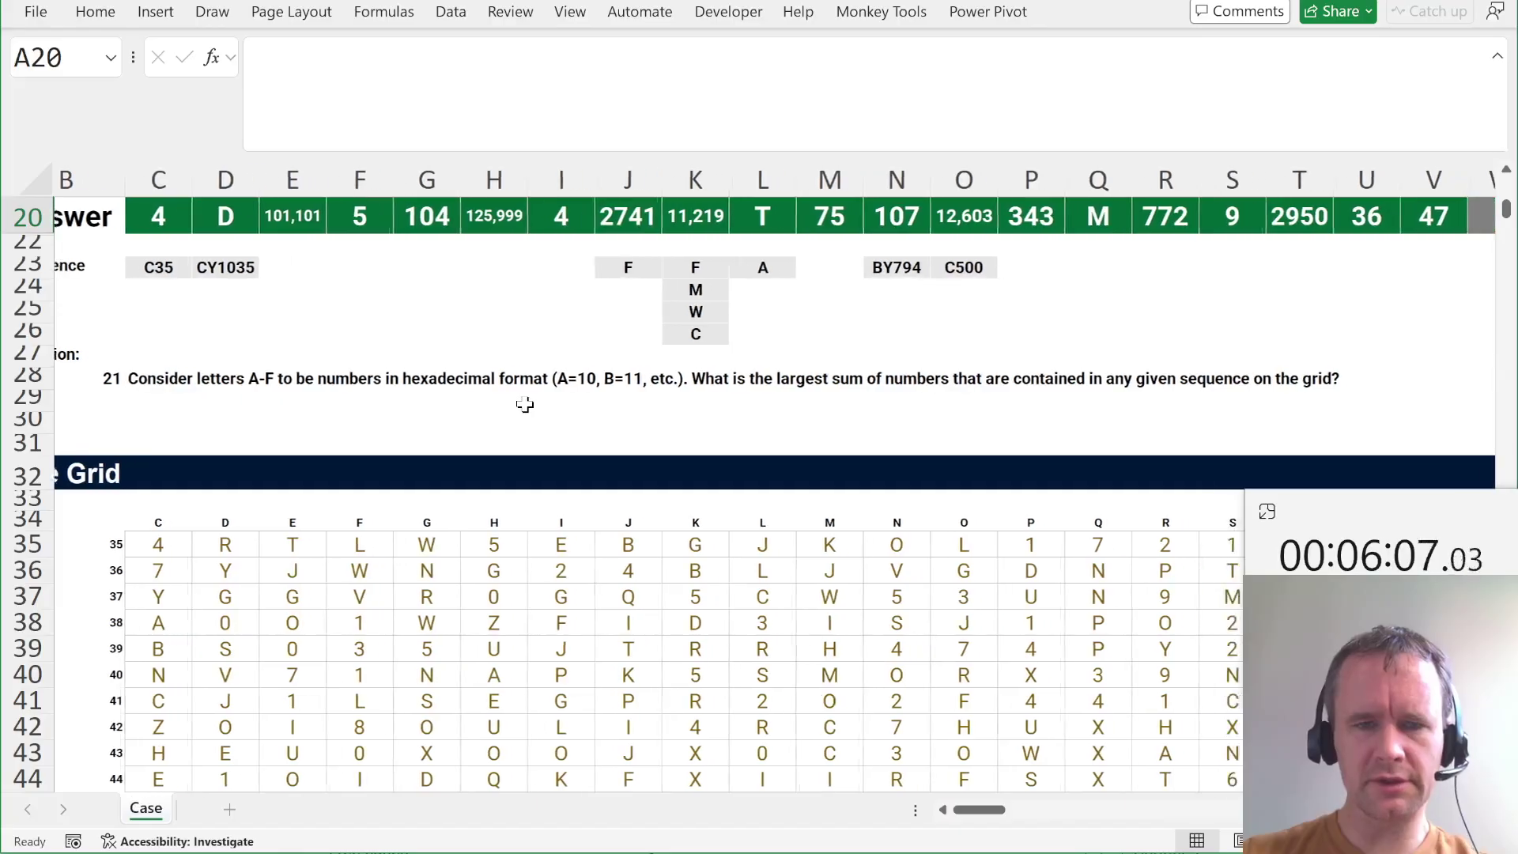
{"action": "scroll", "coordinate": [525, 405], "scroll_direction": "right", "scroll_amount": 3}
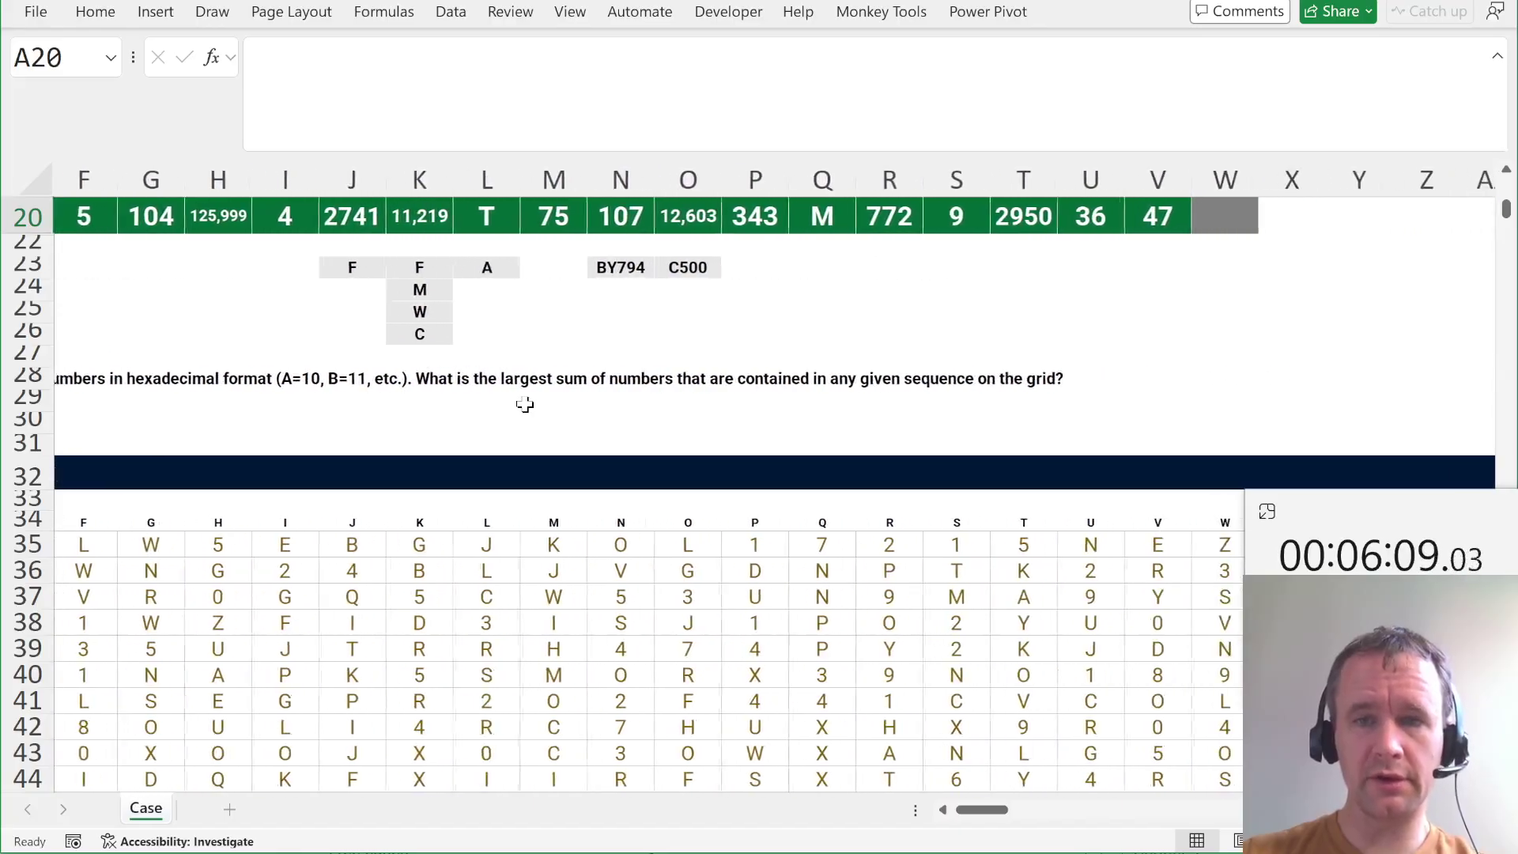
{"action": "left_click", "coordinate": [1131, 221]}
{"action": "key", "text": "F2"}
{"action": "key", "text": "ctrl+a"}
{"action": "key", "text": "ctrl+c"}
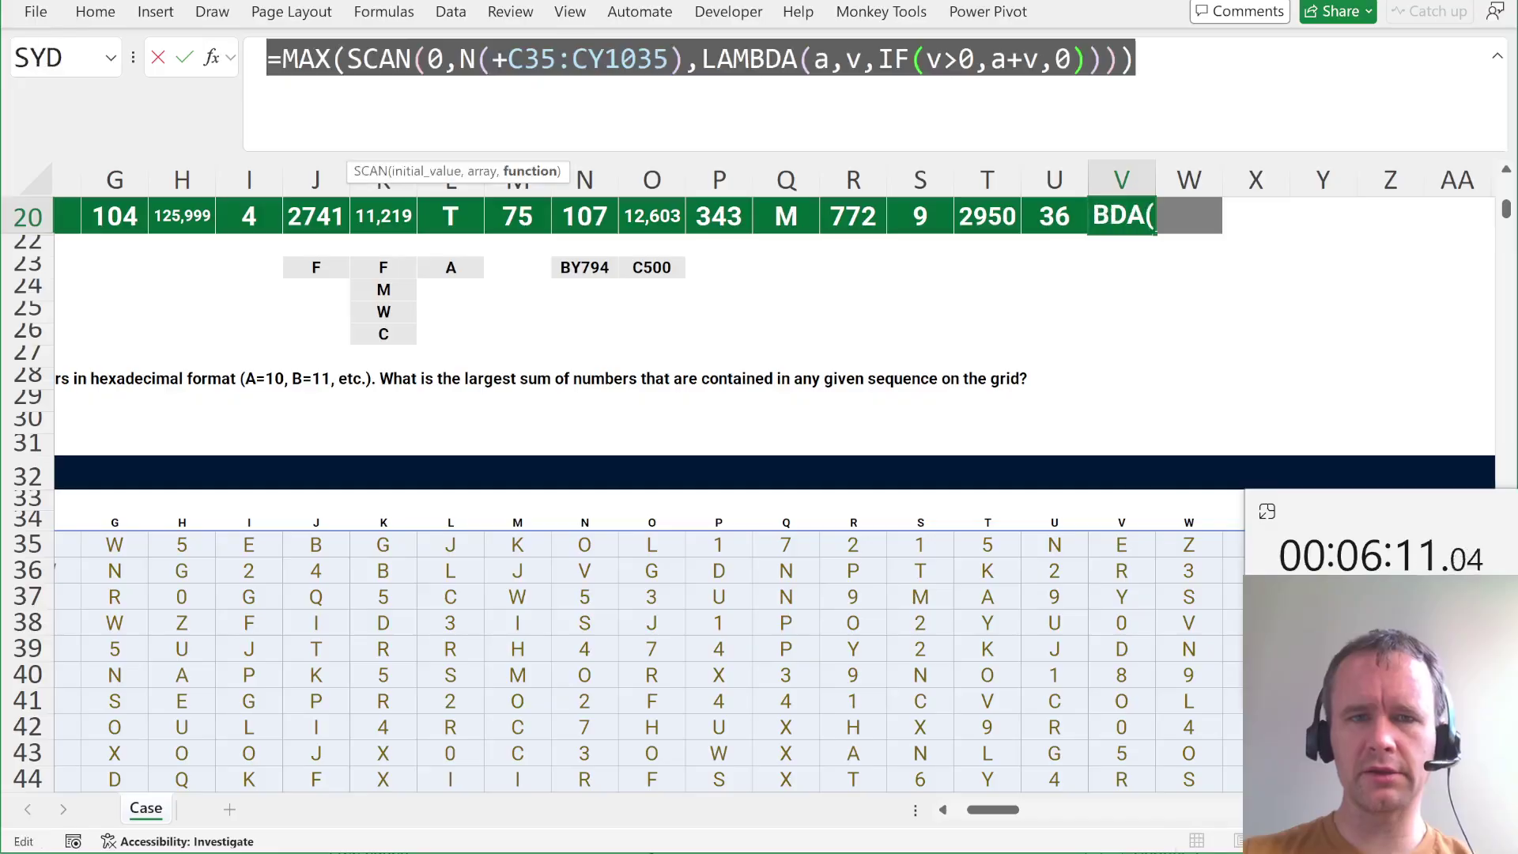
{"action": "key", "text": "Tab"}
{"action": "key", "text": "F2"}
{"action": "key", "text": "ctrl+v"}
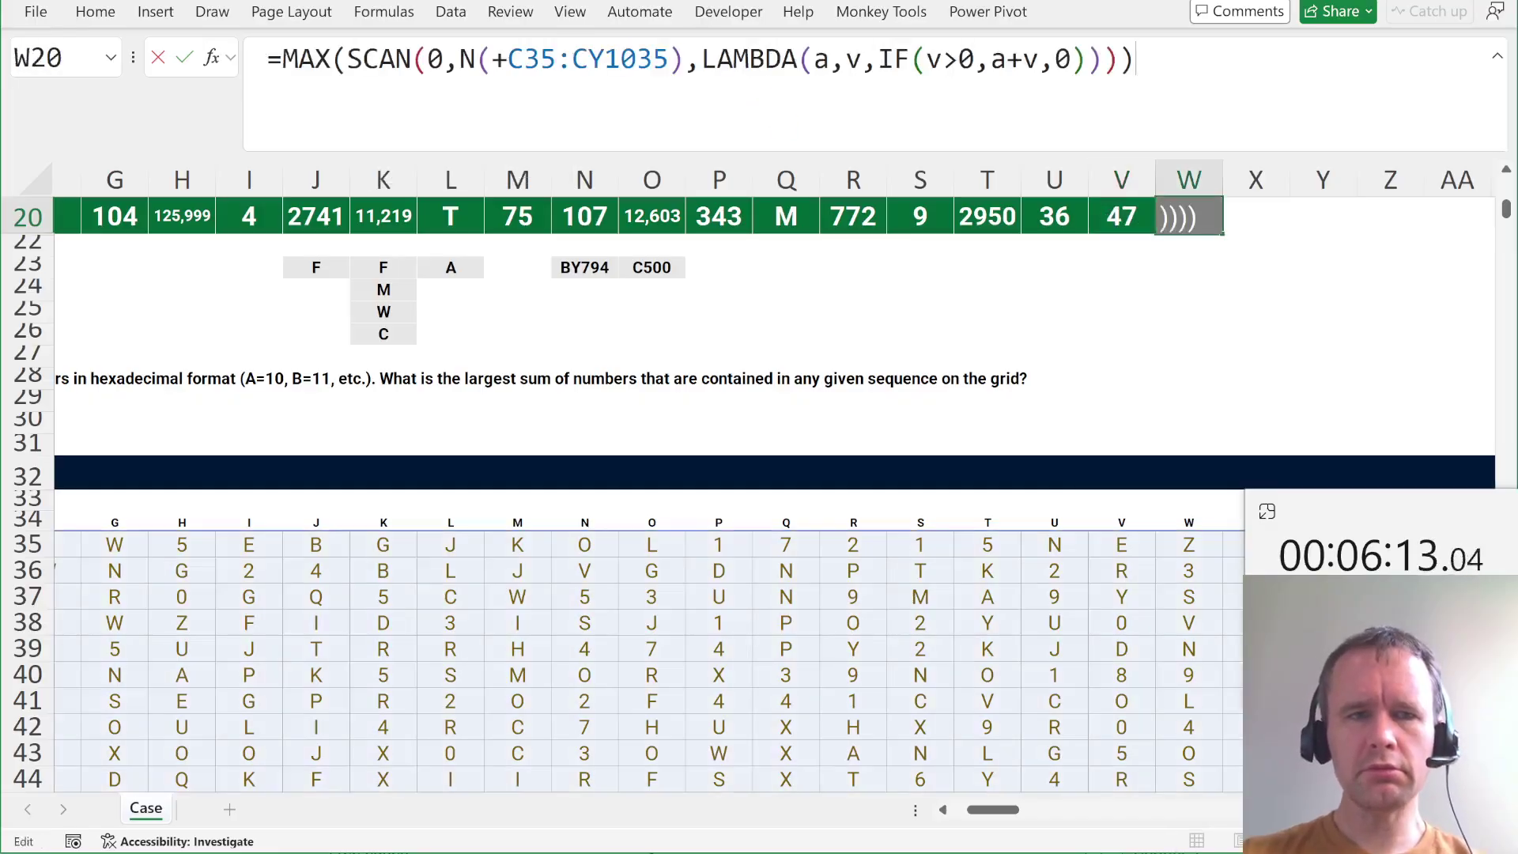
Replace N( with IFERROR(HEX2DEC(...),0) in W20's formula and commit it, giving 110.
{"action": "left_click", "coordinate": [461, 59]}
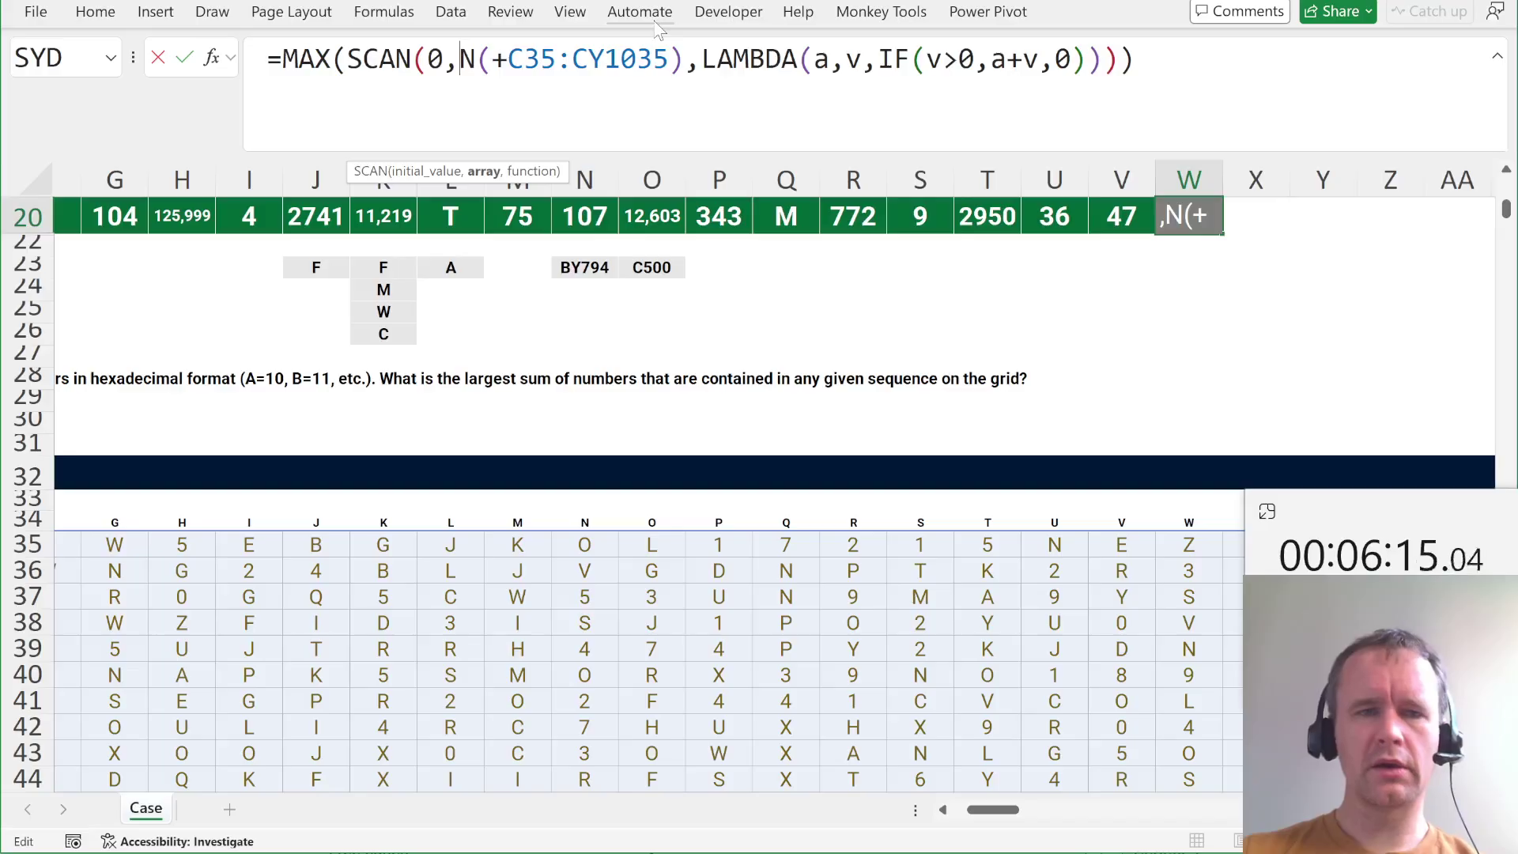
{"action": "key", "text": "shift+Right"}
{"action": "type", "text": "hex2"}
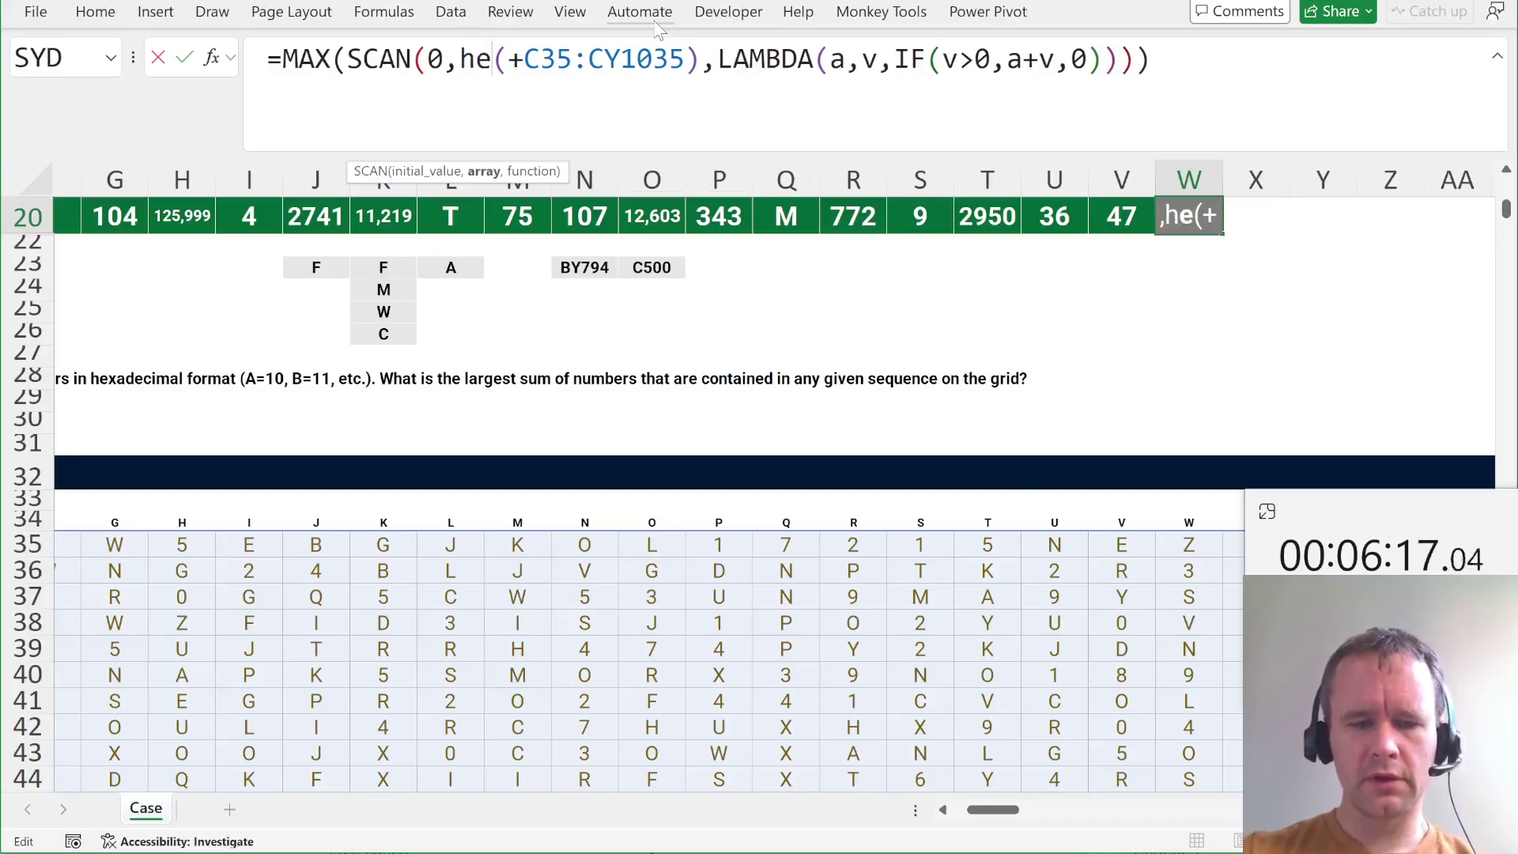
{"action": "key", "text": "Down"}
{"action": "key", "text": "Tab"}
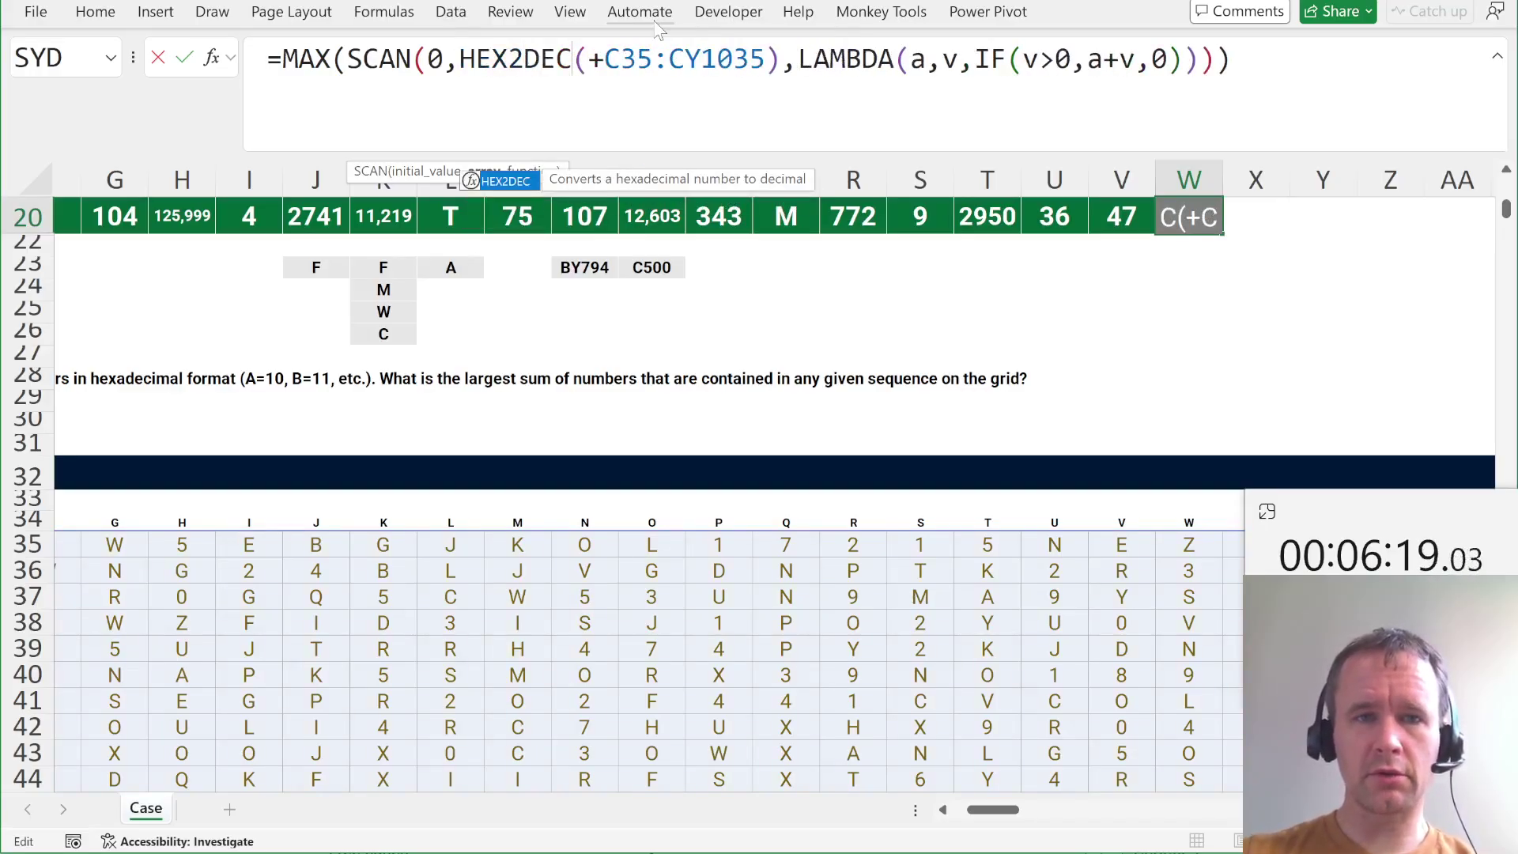
{"action": "key", "text": "ctrl+Left"}
{"action": "type", "text": "ifer"}
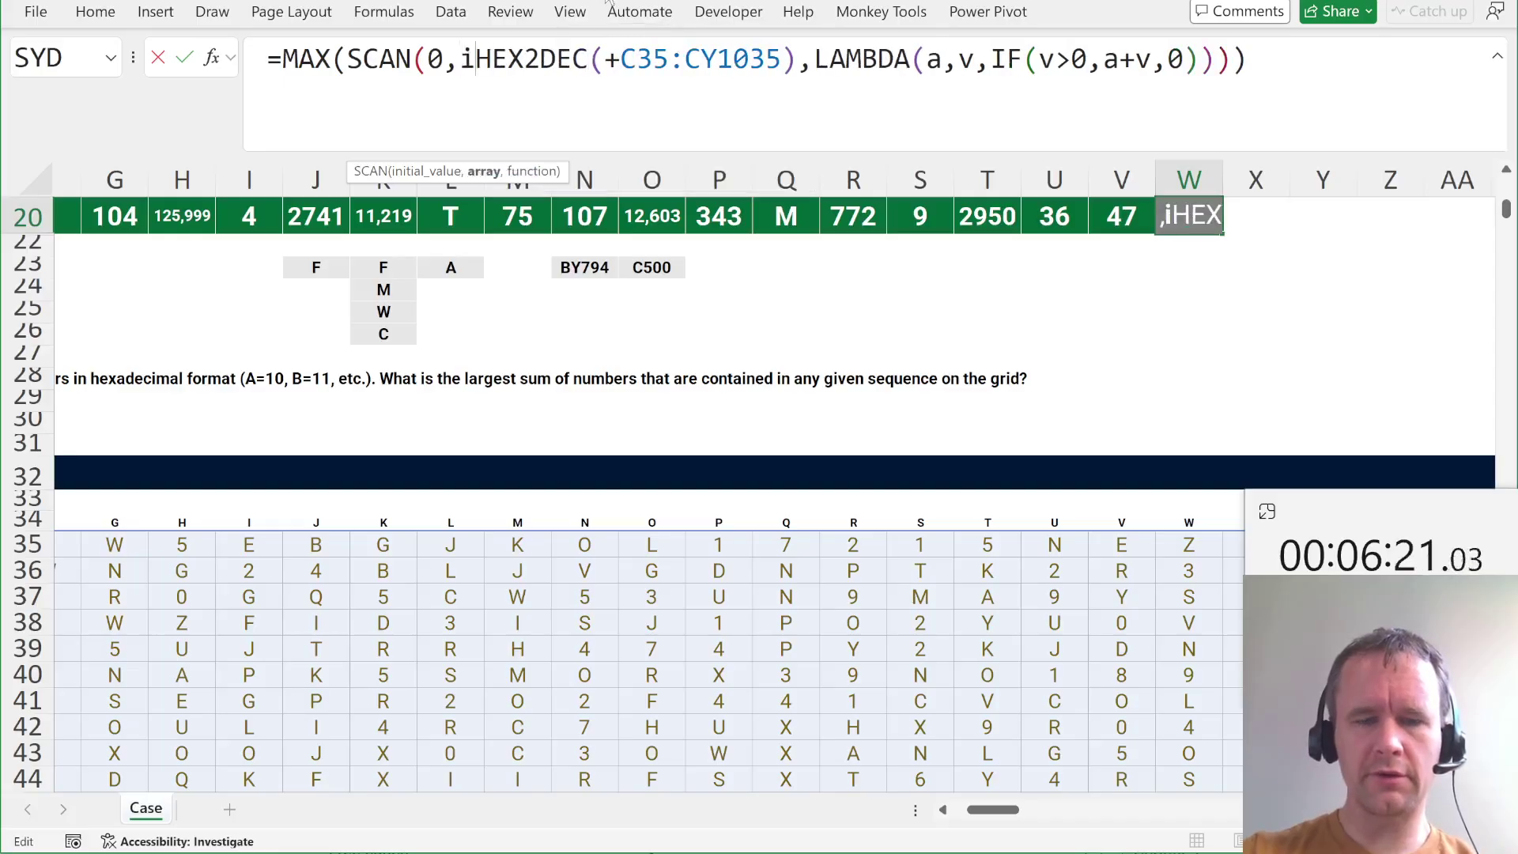
{"action": "key", "text": "Tab"}
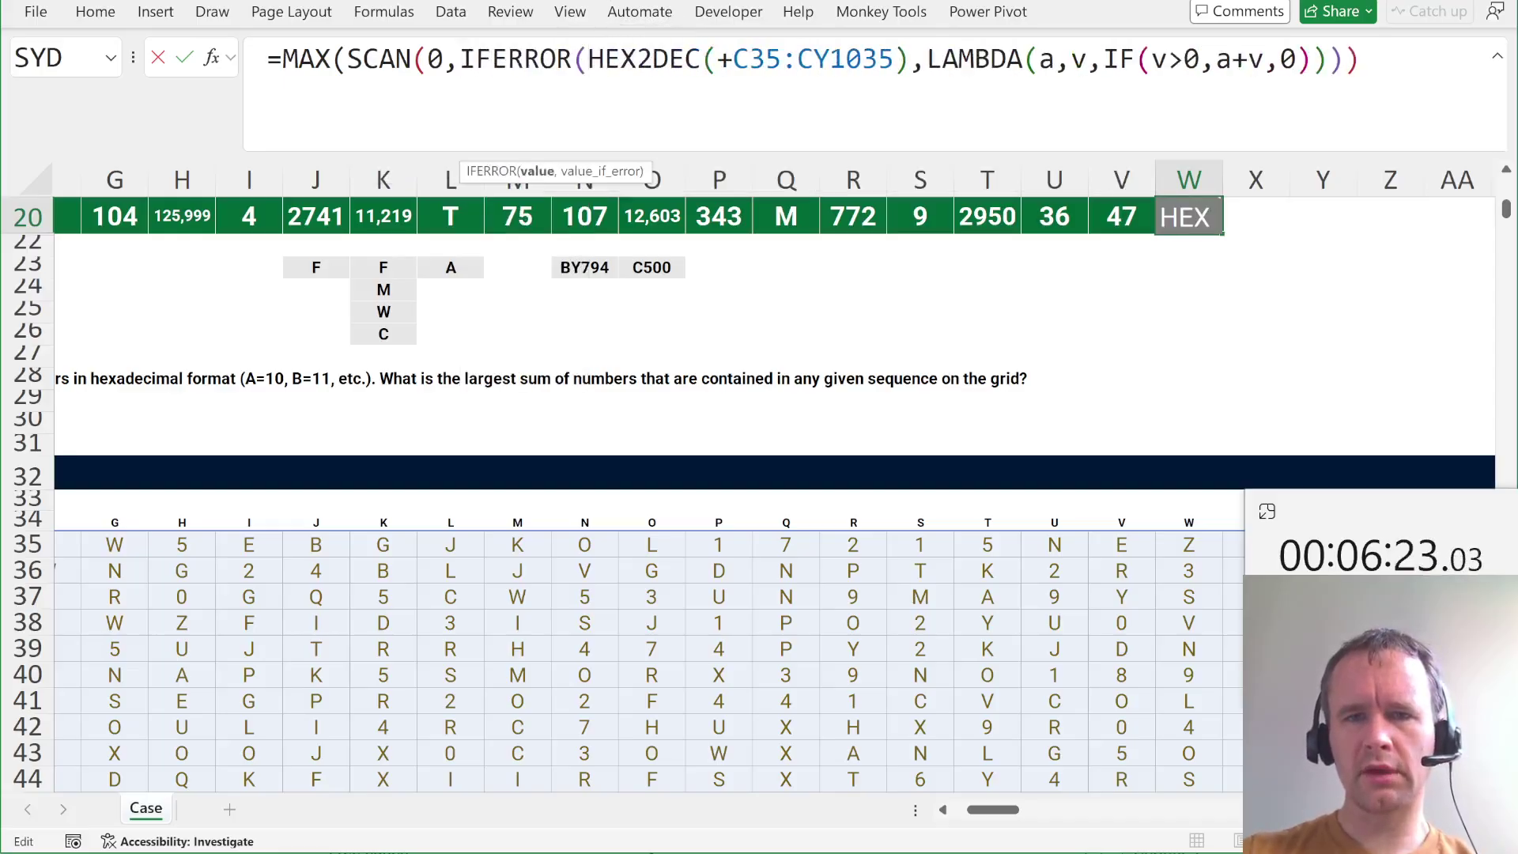
{"action": "left_click", "coordinate": [910, 59]}
{"action": "type", "text": ",0)"}
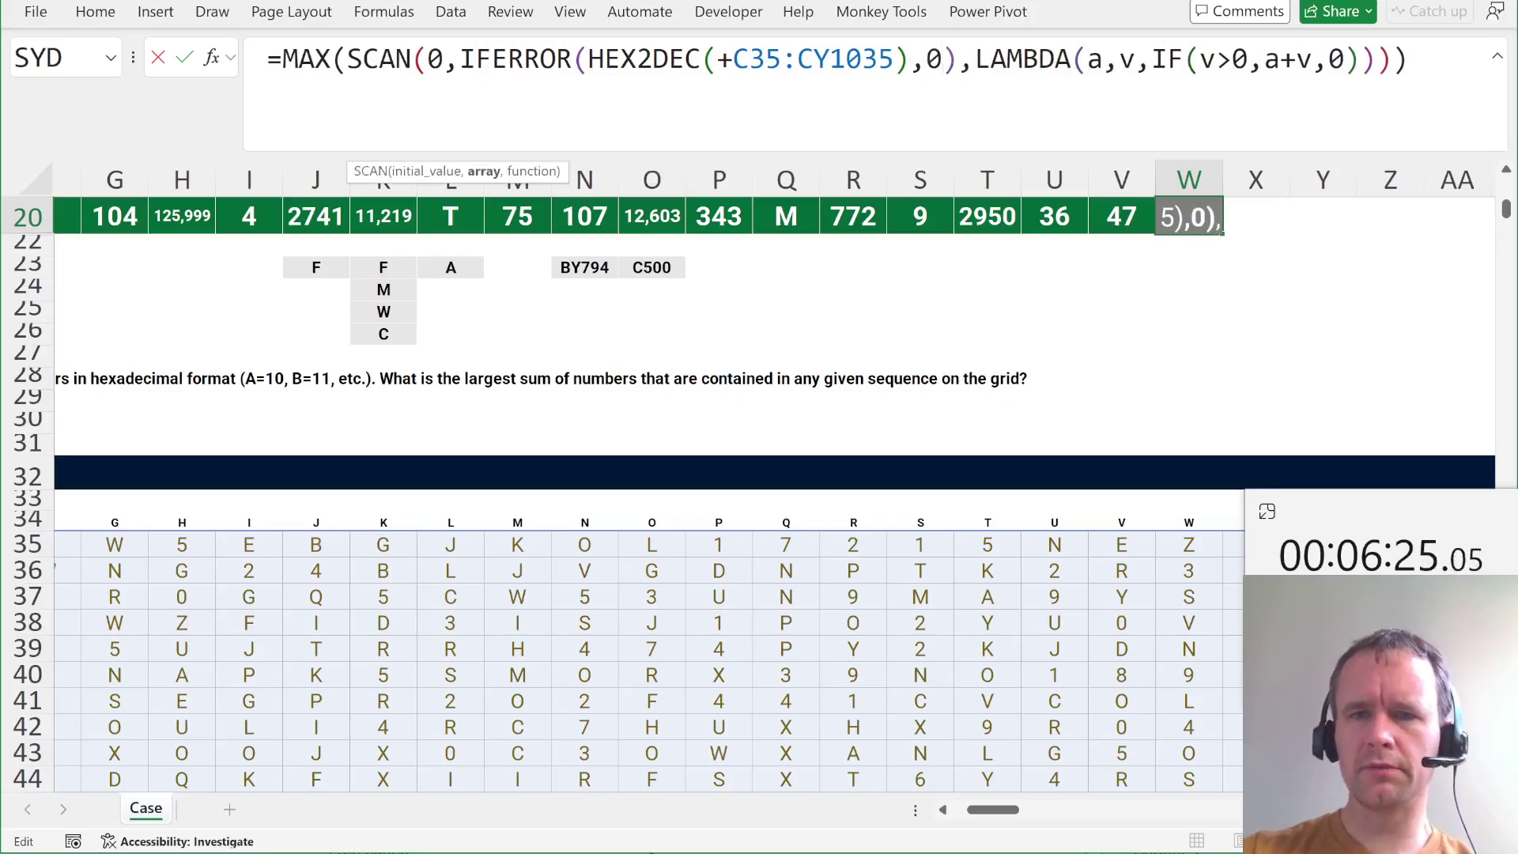
{"action": "key", "text": "Return"}
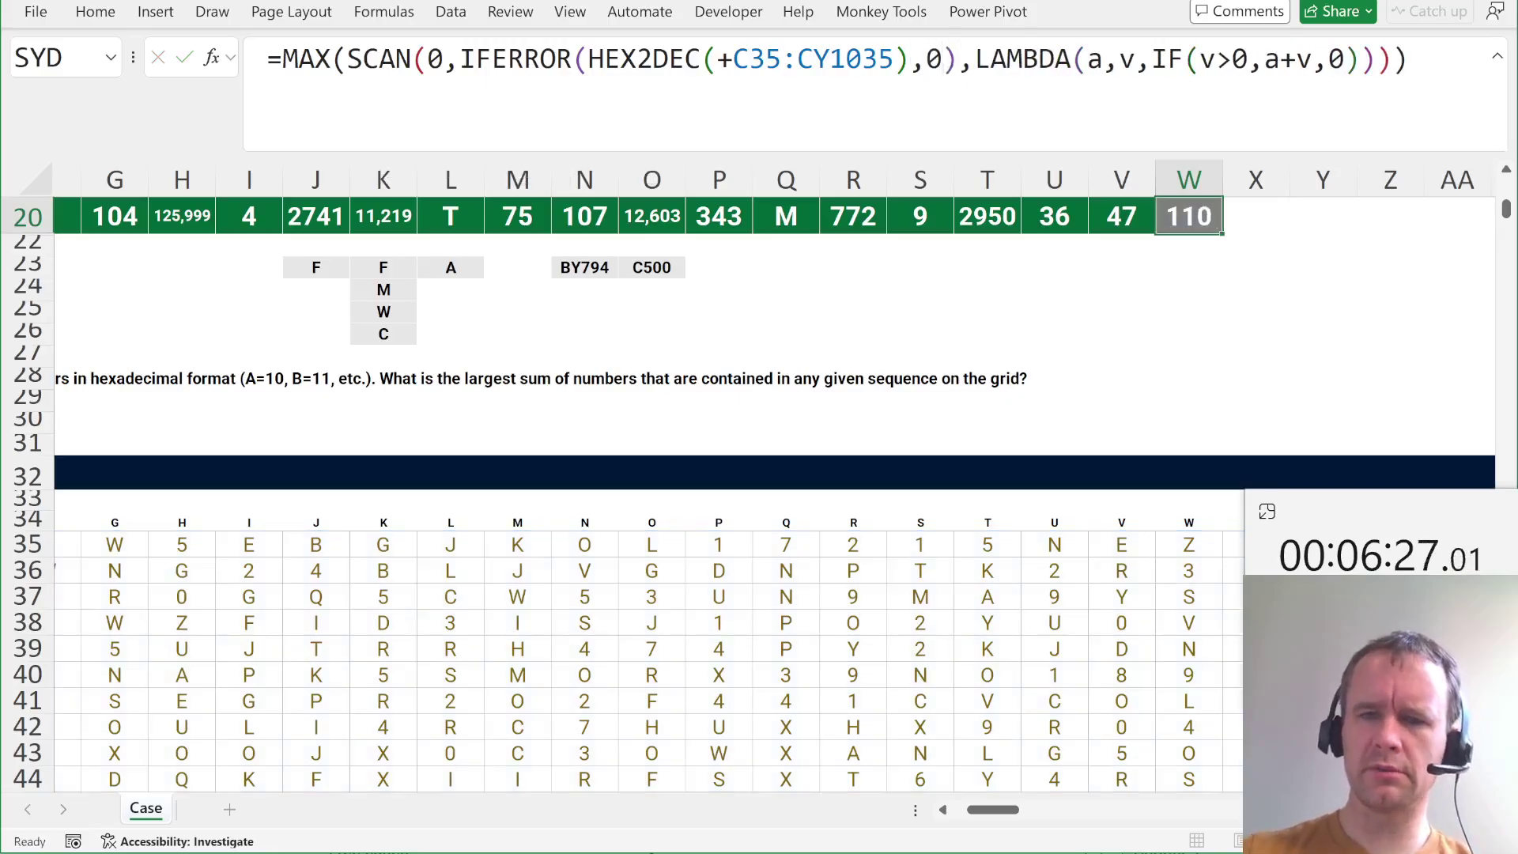
Review the Answer row and inspect the MAX(SCAN(...)) parts of W20's formula without changing it.
{"action": "key", "text": "Up"}
{"action": "key", "text": "shift+Home"}
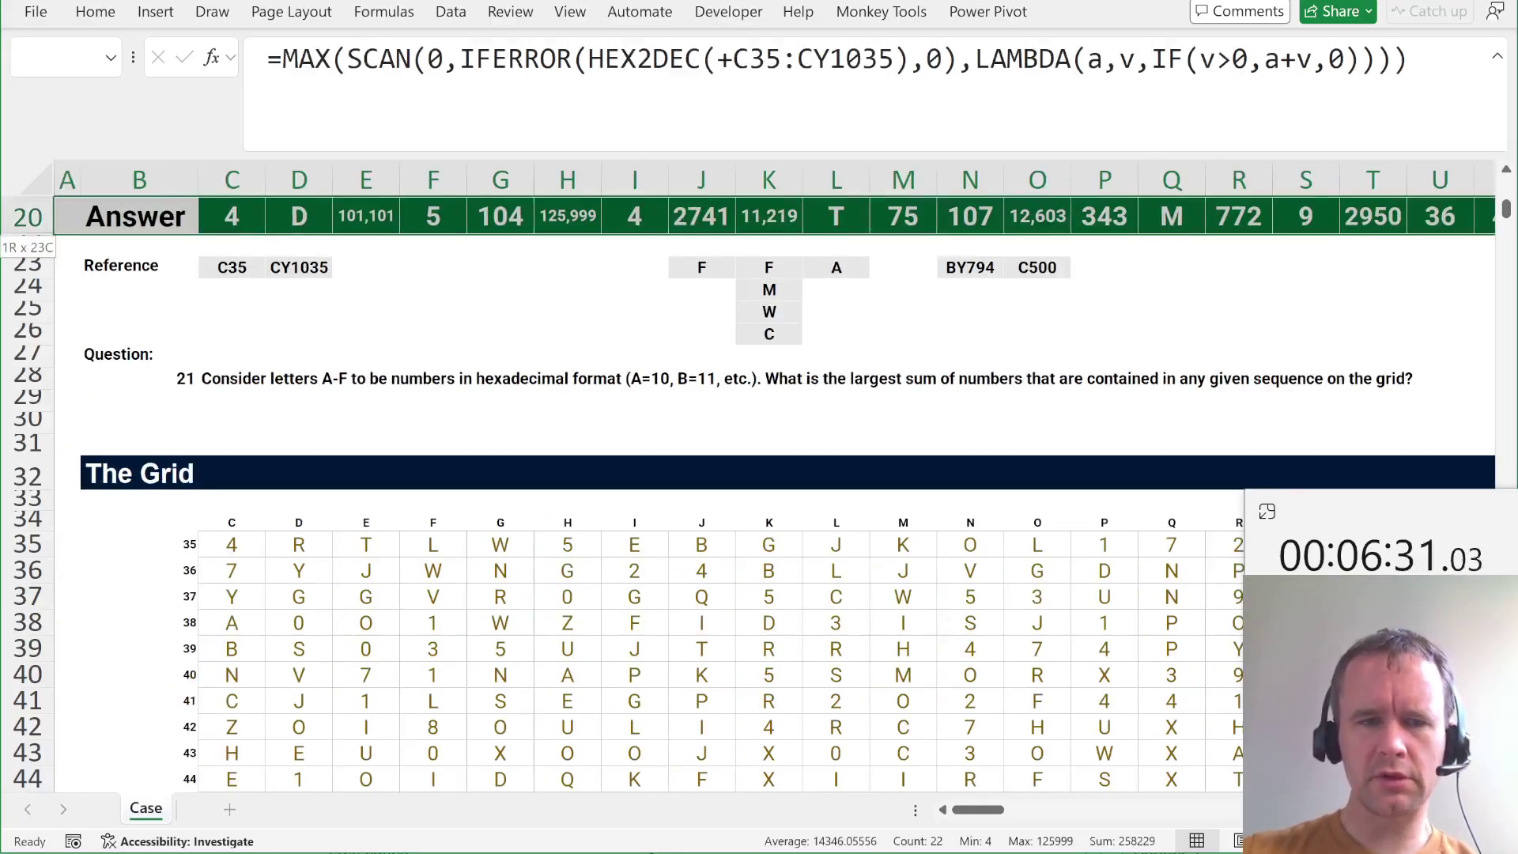
{"action": "key", "text": "Left"}
{"action": "key", "text": "Right"}
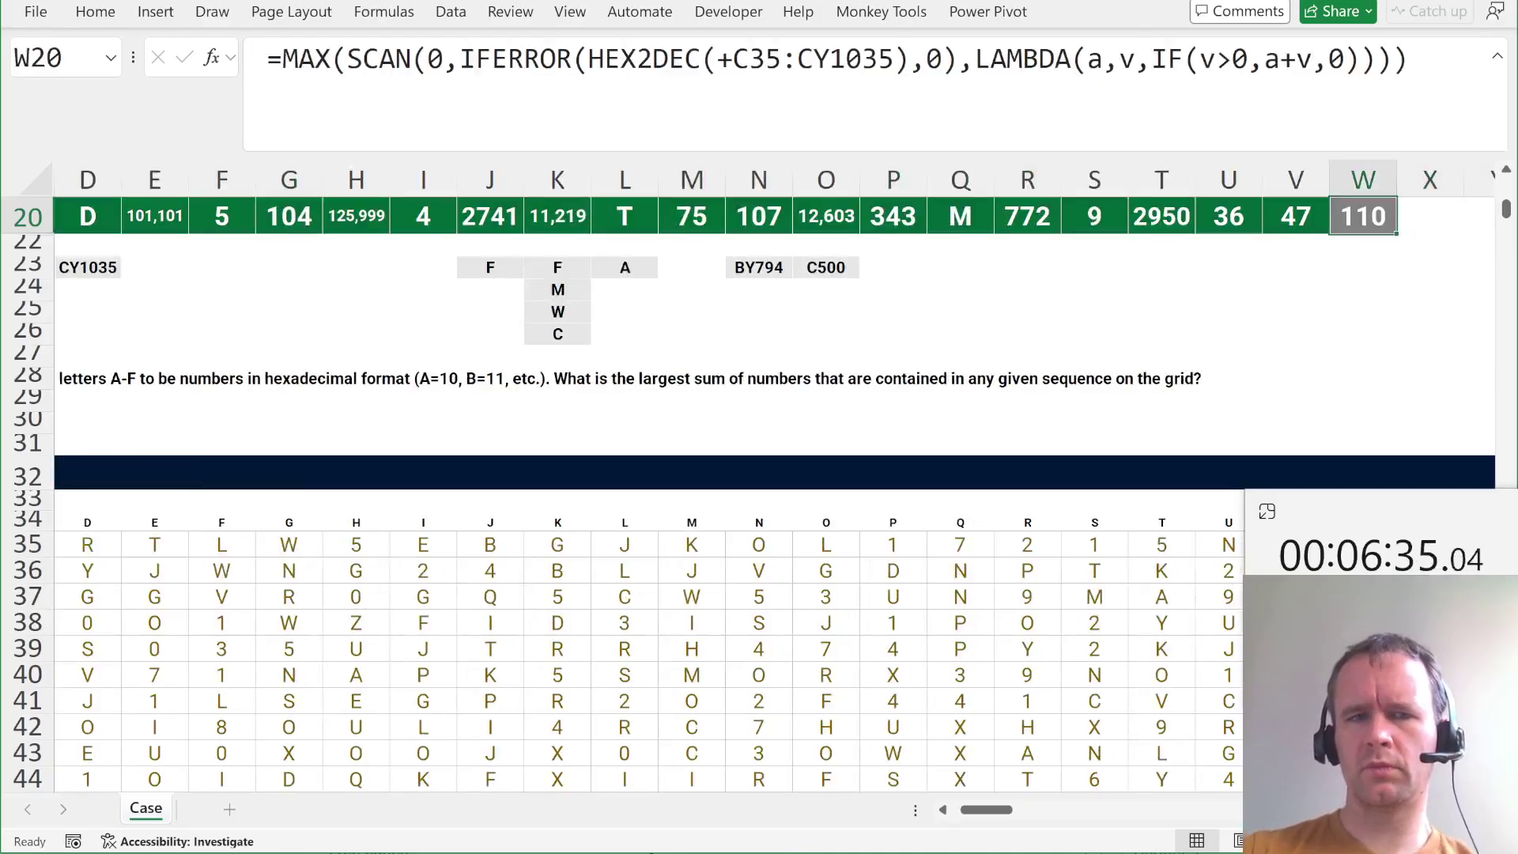
{"action": "left_click", "coordinate": [474, 59]}
{"action": "left_click", "coordinate": [378, 59]}
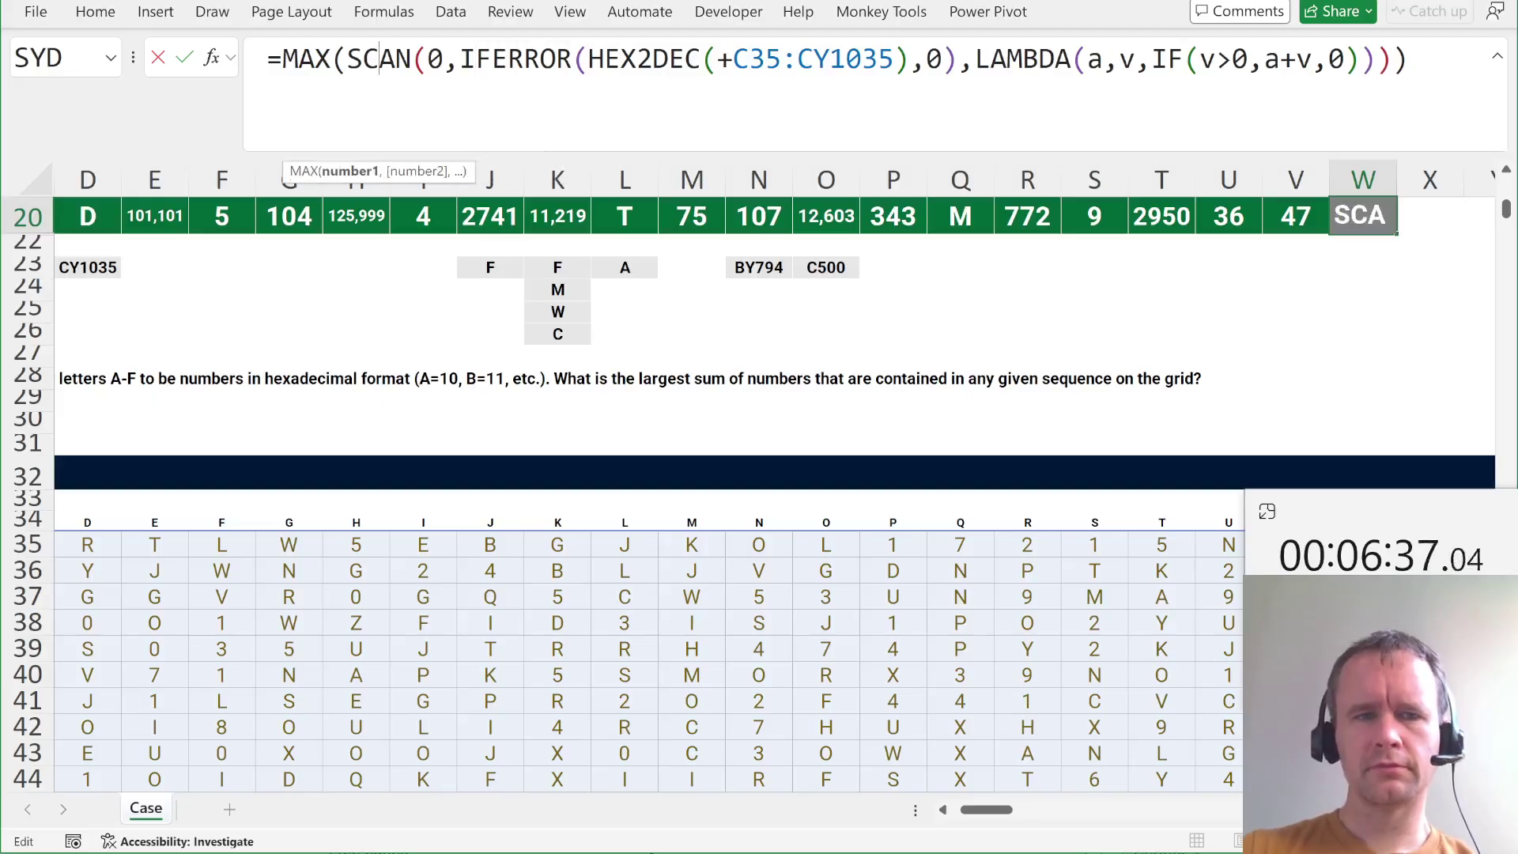
{"action": "left_click", "coordinate": [351, 171]}
{"action": "key", "text": "ctrl+c"}
{"action": "key", "text": "Escape"}
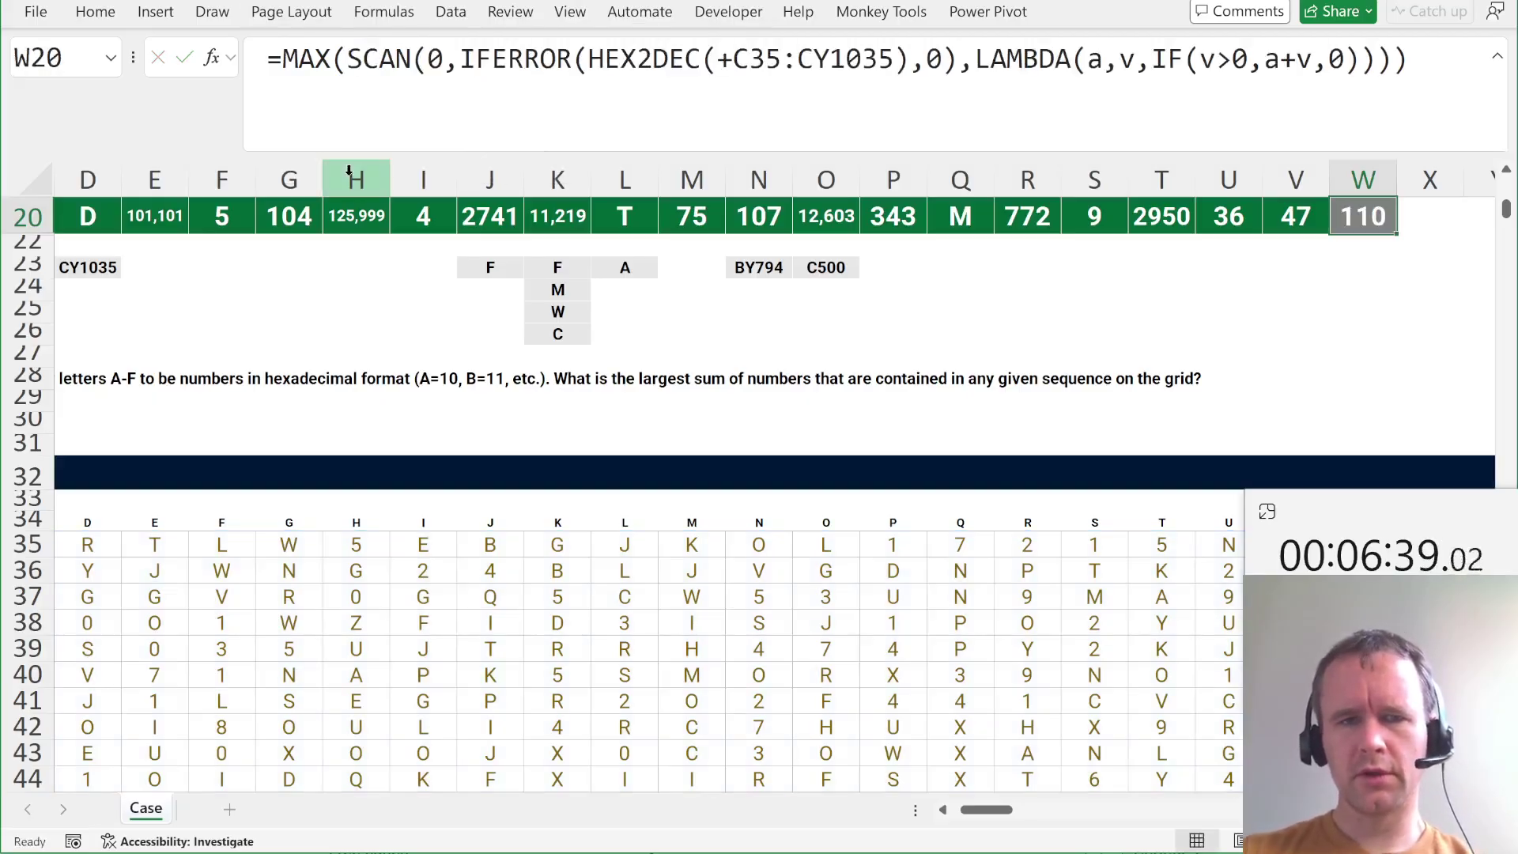
{"action": "key", "text": "ctrl+Down"}
{"action": "key", "text": "ctrl+Down"}
Paste the SCAN(IFERROR(HEX2DEC(...))) running-sum formula into DA35 so it spills beside the grid.
{"action": "key", "text": "ctrl+Up"}
{"action": "key", "text": "Down"}
{"action": "key", "text": "Right"}
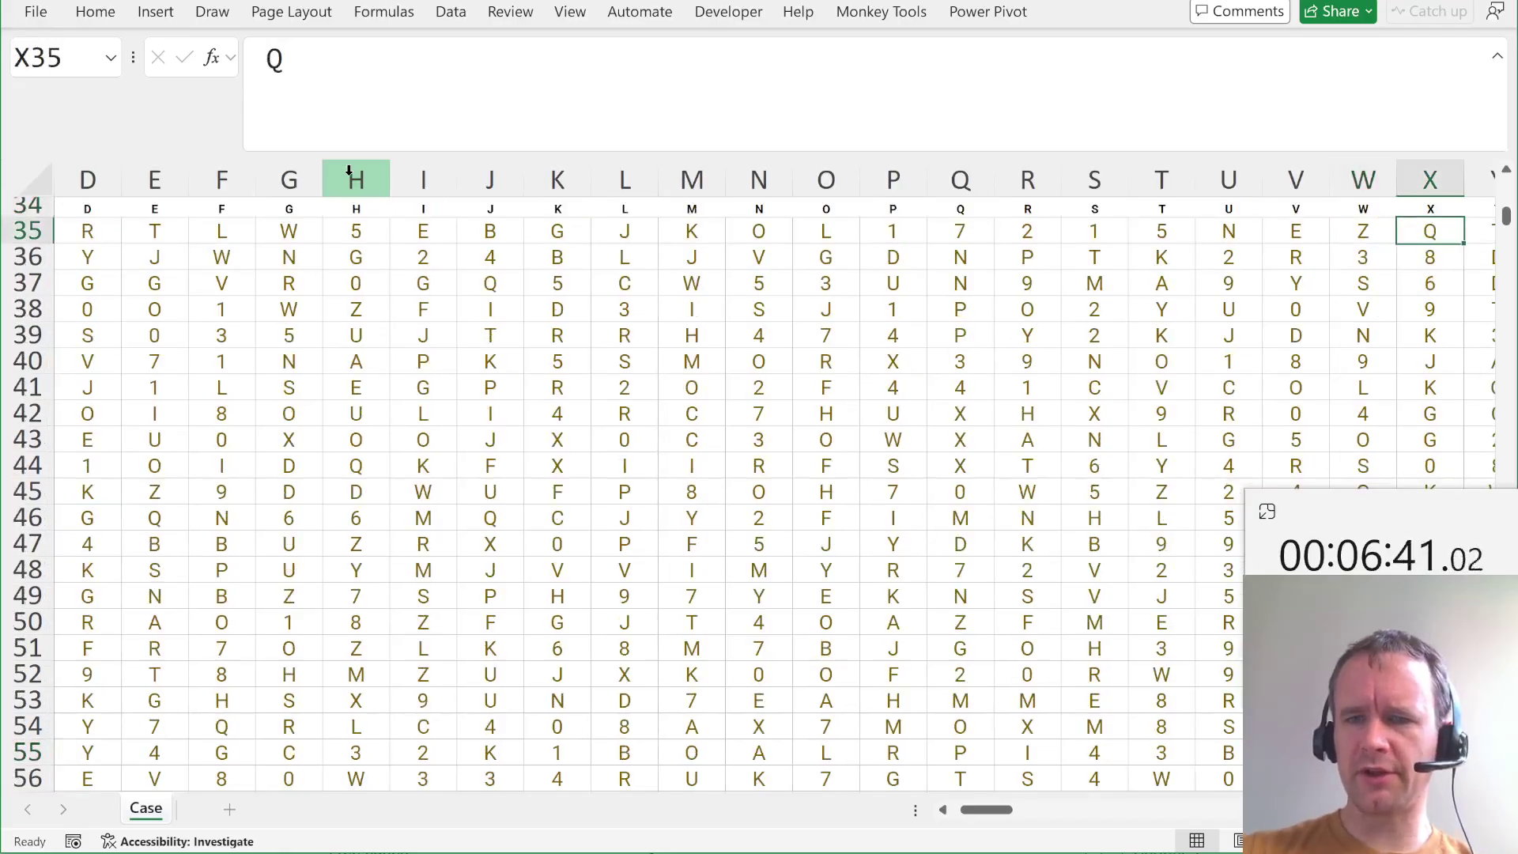
{"action": "key", "text": "ctrl+Right"}
{"action": "key", "text": "Right"}
{"action": "key", "text": "Right"}
{"action": "type", "text": "="}
{"action": "key", "text": "ctrl+v"}
{"action": "key", "text": "Return"}
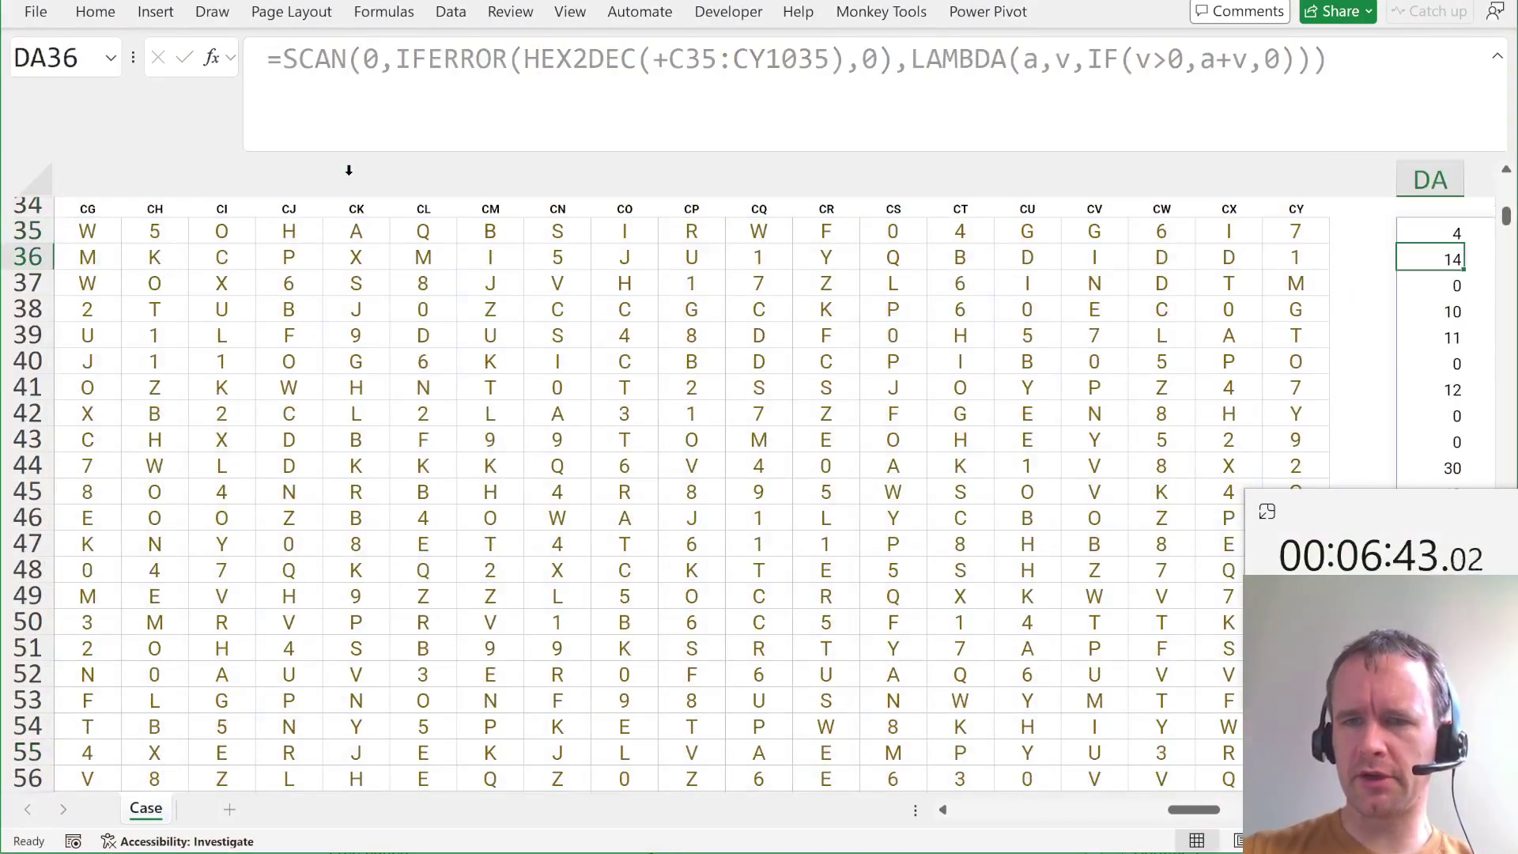
{"action": "key", "text": "Up"}
Check the spill's extent, then return to C35 and search the grid for 'a'.
{"action": "key", "text": "Right"}
{"action": "key", "text": "ctrl+Right"}
{"action": "key", "text": "ctrl+Left"}
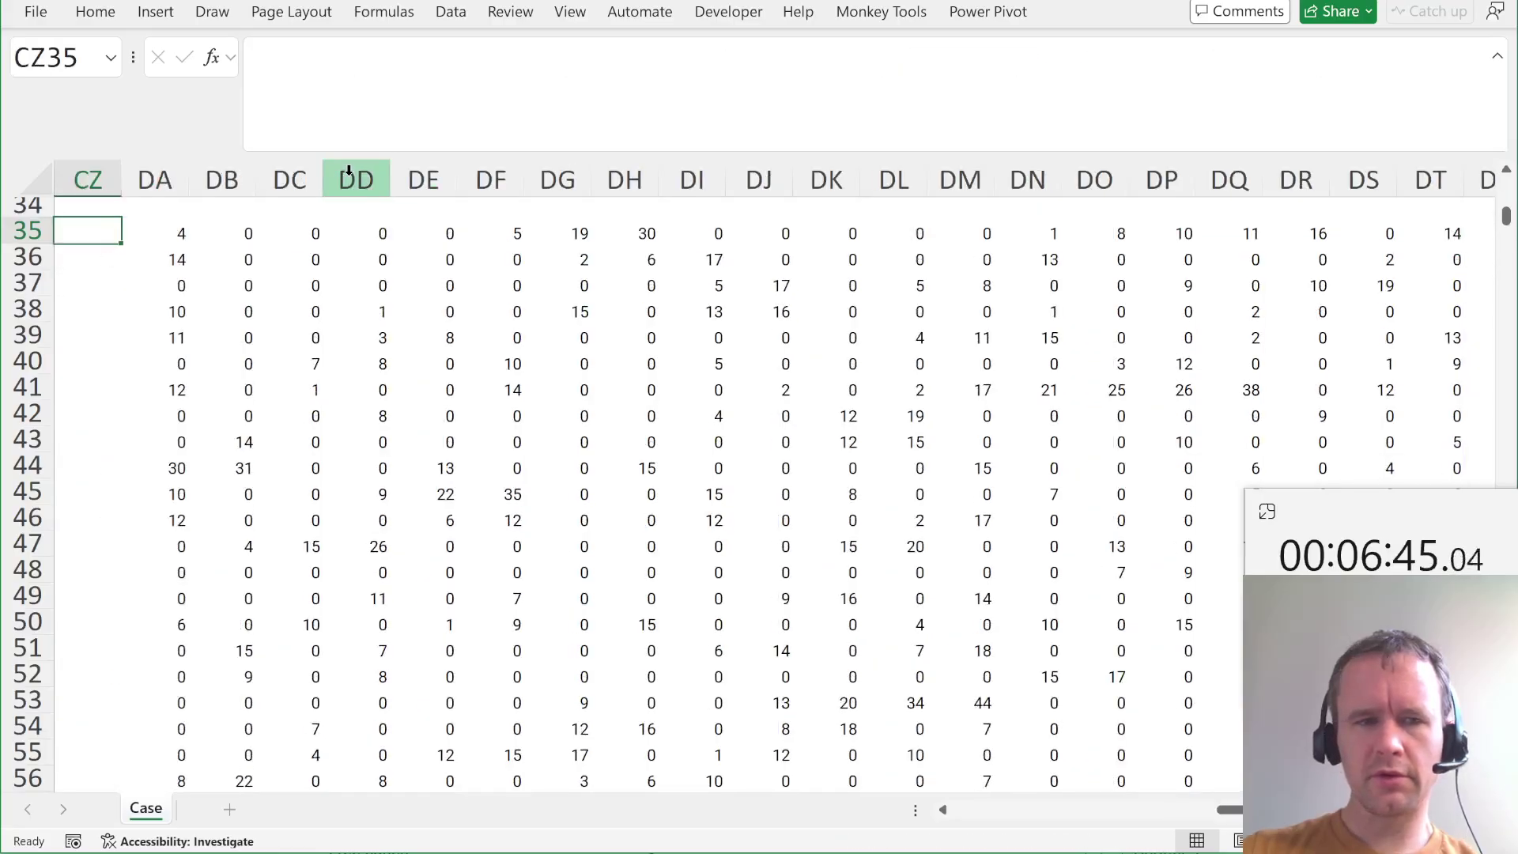
{"action": "key", "text": "ctrl+Left"}
{"action": "key", "text": "ctrl+Left"}
{"action": "key", "text": "Right"}
{"action": "key", "text": "ctrl+f"}
{"action": "type", "text": "a"}
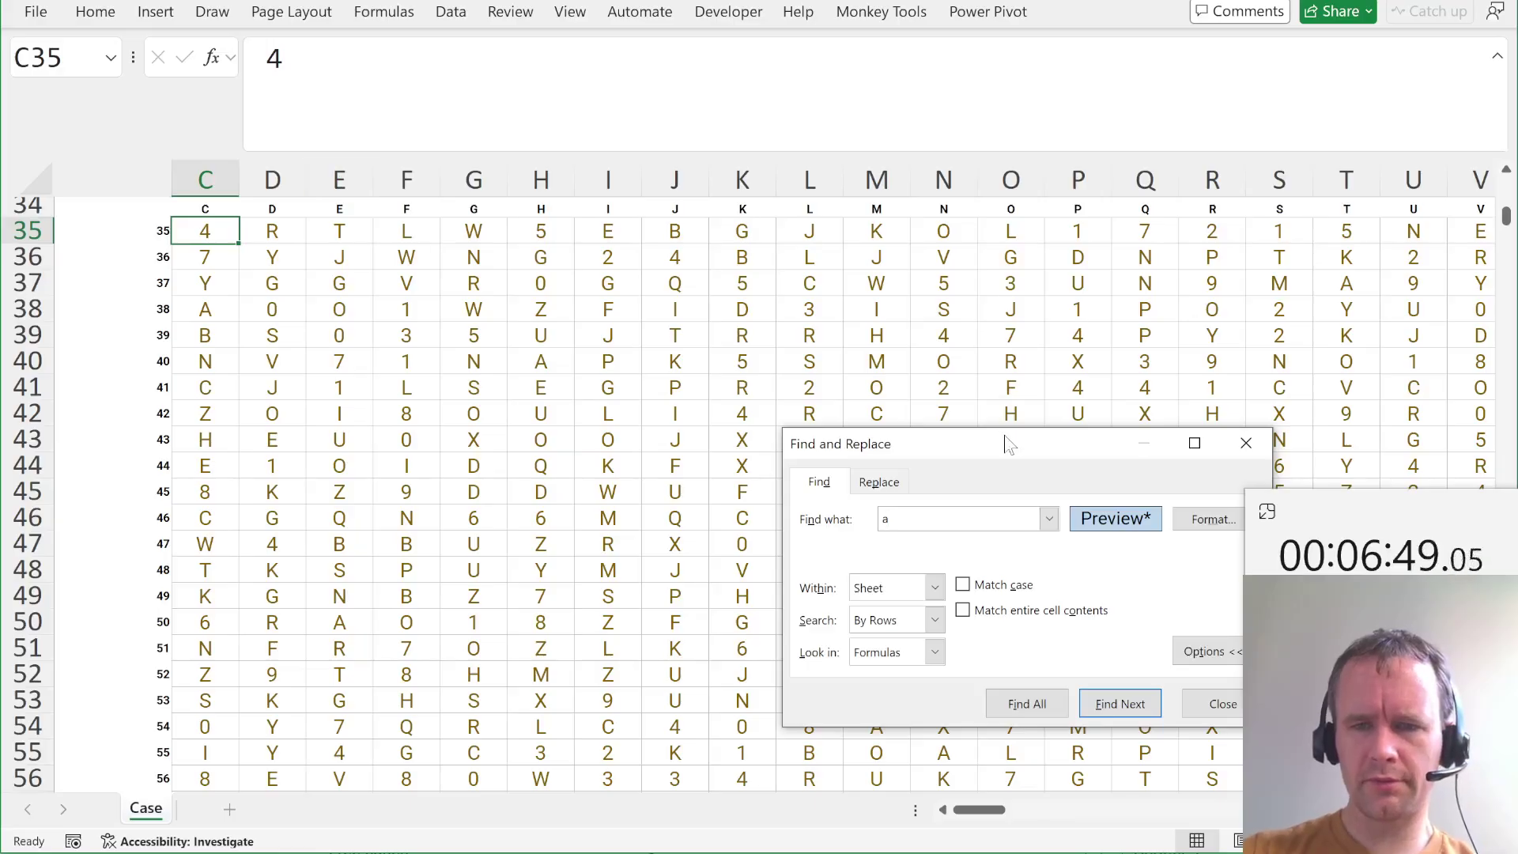
Clear the search's format restriction, find the next cell containing 'a', and close Find and Replace.
{"action": "left_click_drag", "start_coordinate": [1009, 443], "coordinate": [757, 418]}
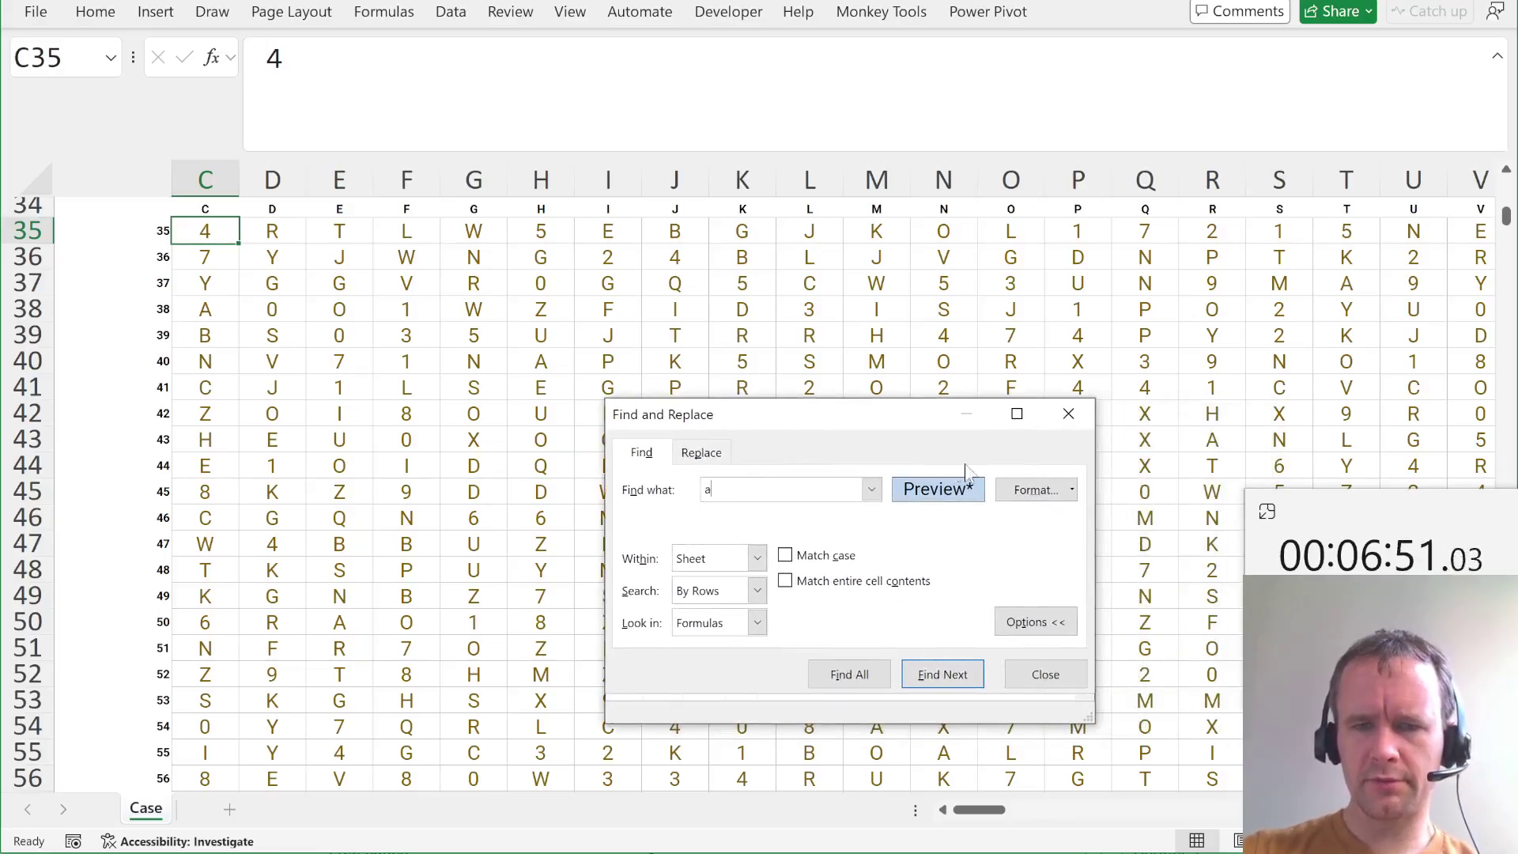
{"action": "left_click", "coordinate": [1073, 490]}
{"action": "left_click", "coordinate": [1056, 587]}
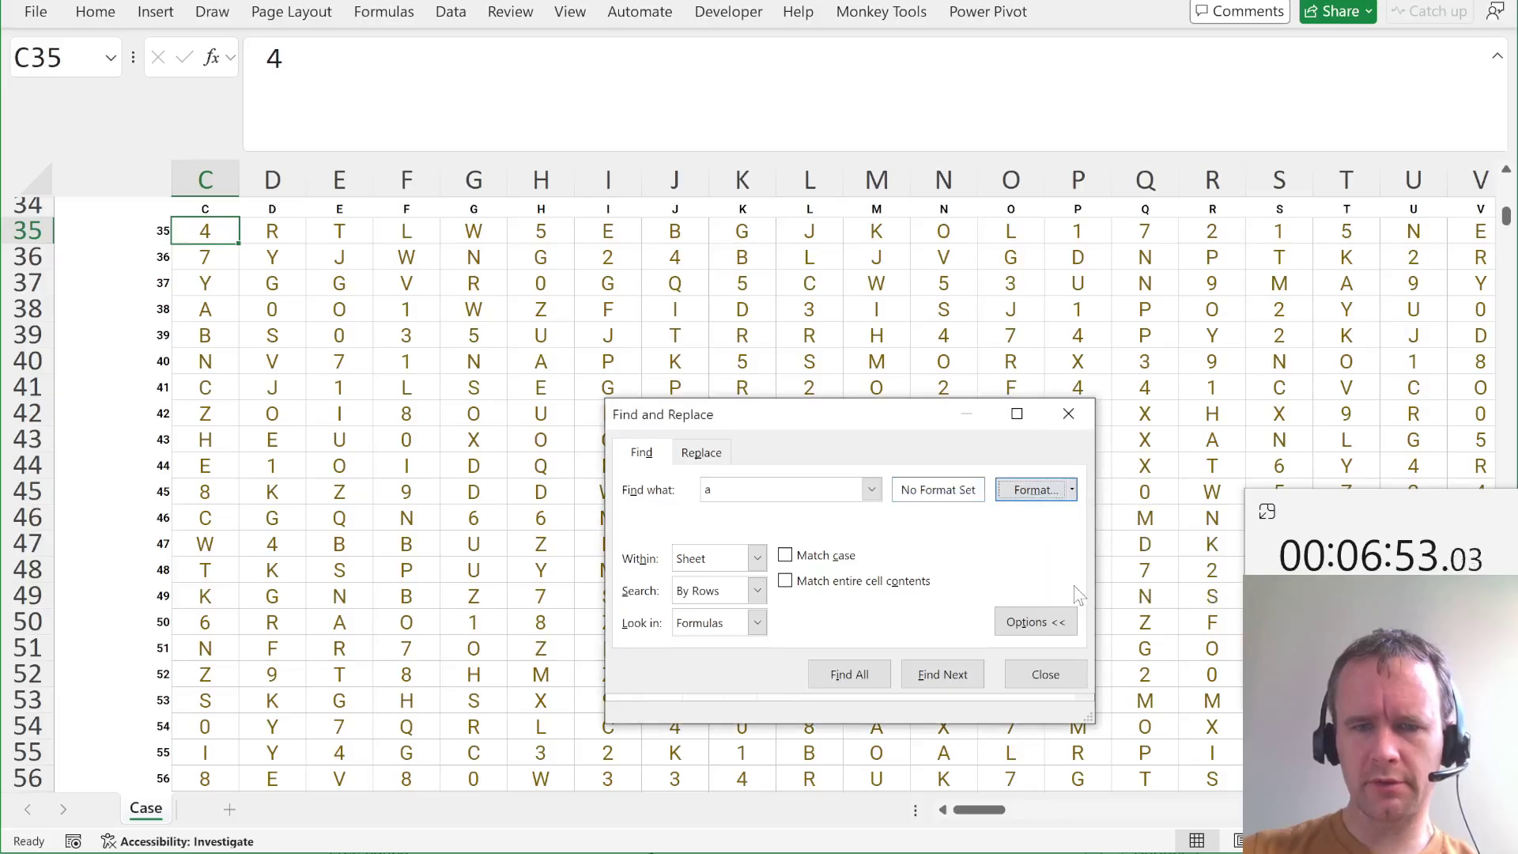
{"action": "left_click", "coordinate": [1036, 621]}
{"action": "left_click", "coordinate": [942, 610]}
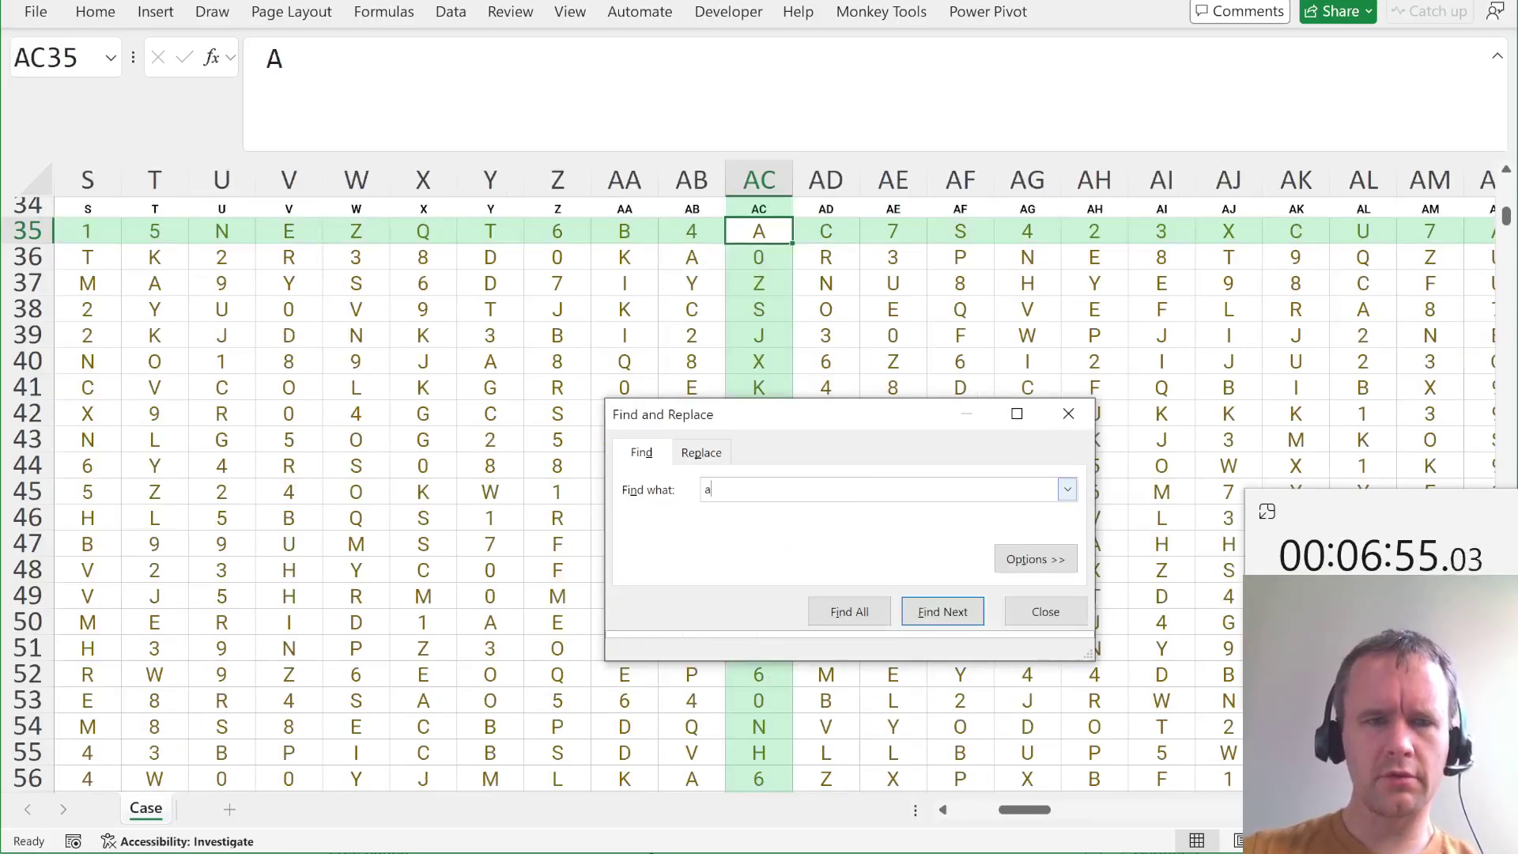
{"action": "key", "text": "Escape"}
Inspect the running sums from DA35 through EA35, then select the whole helper block DA35:GW1035.
{"action": "key", "text": "ctrl+shift+Left"}
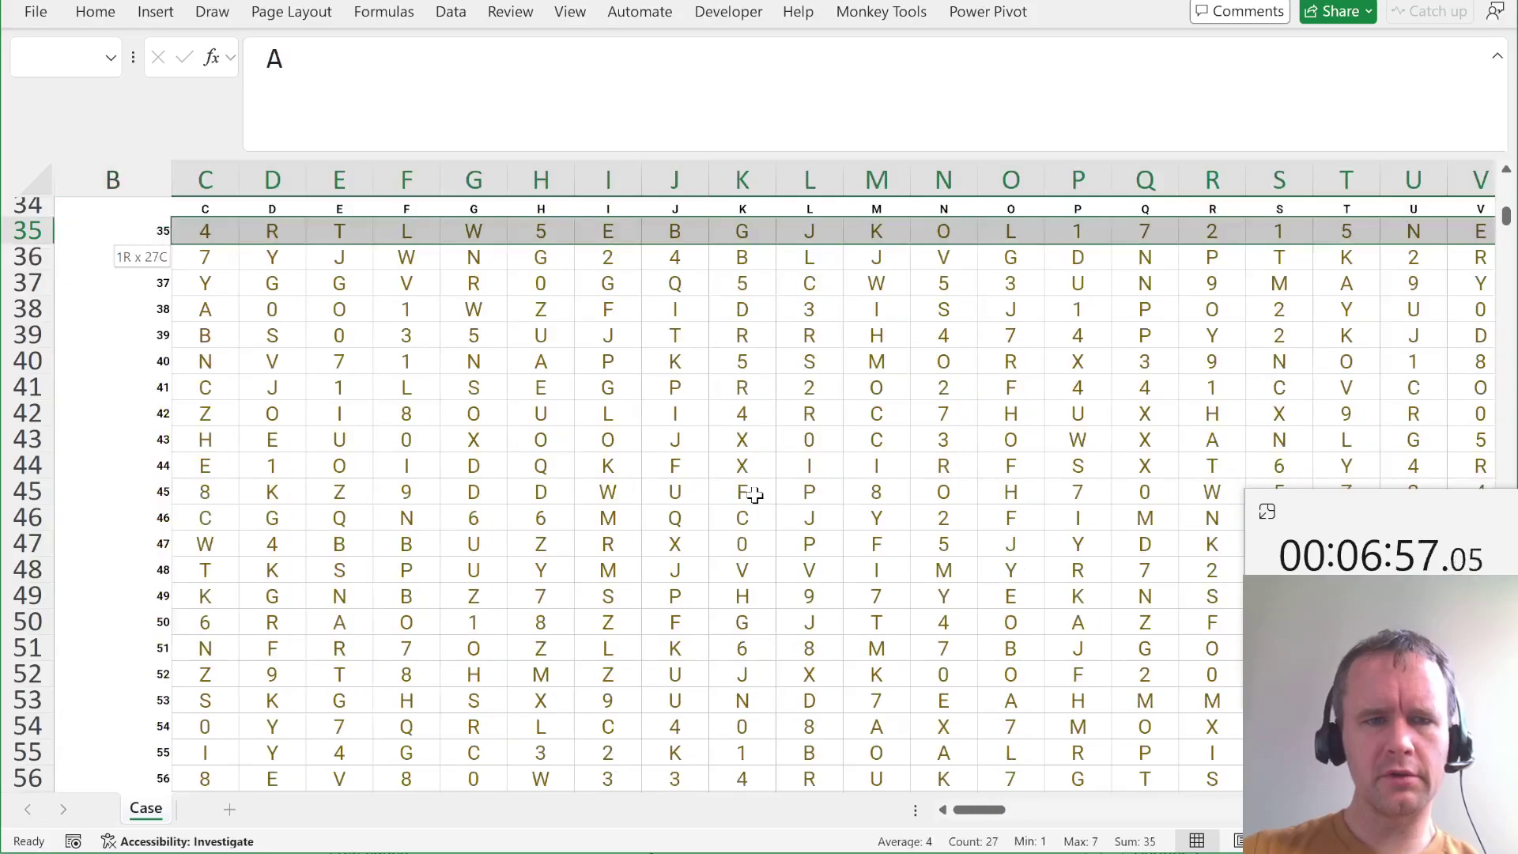
{"action": "key", "text": "ctrl+Right"}
{"action": "key", "text": "ctrl+Right"}
{"action": "key", "text": "ctrl+shift+Right"}
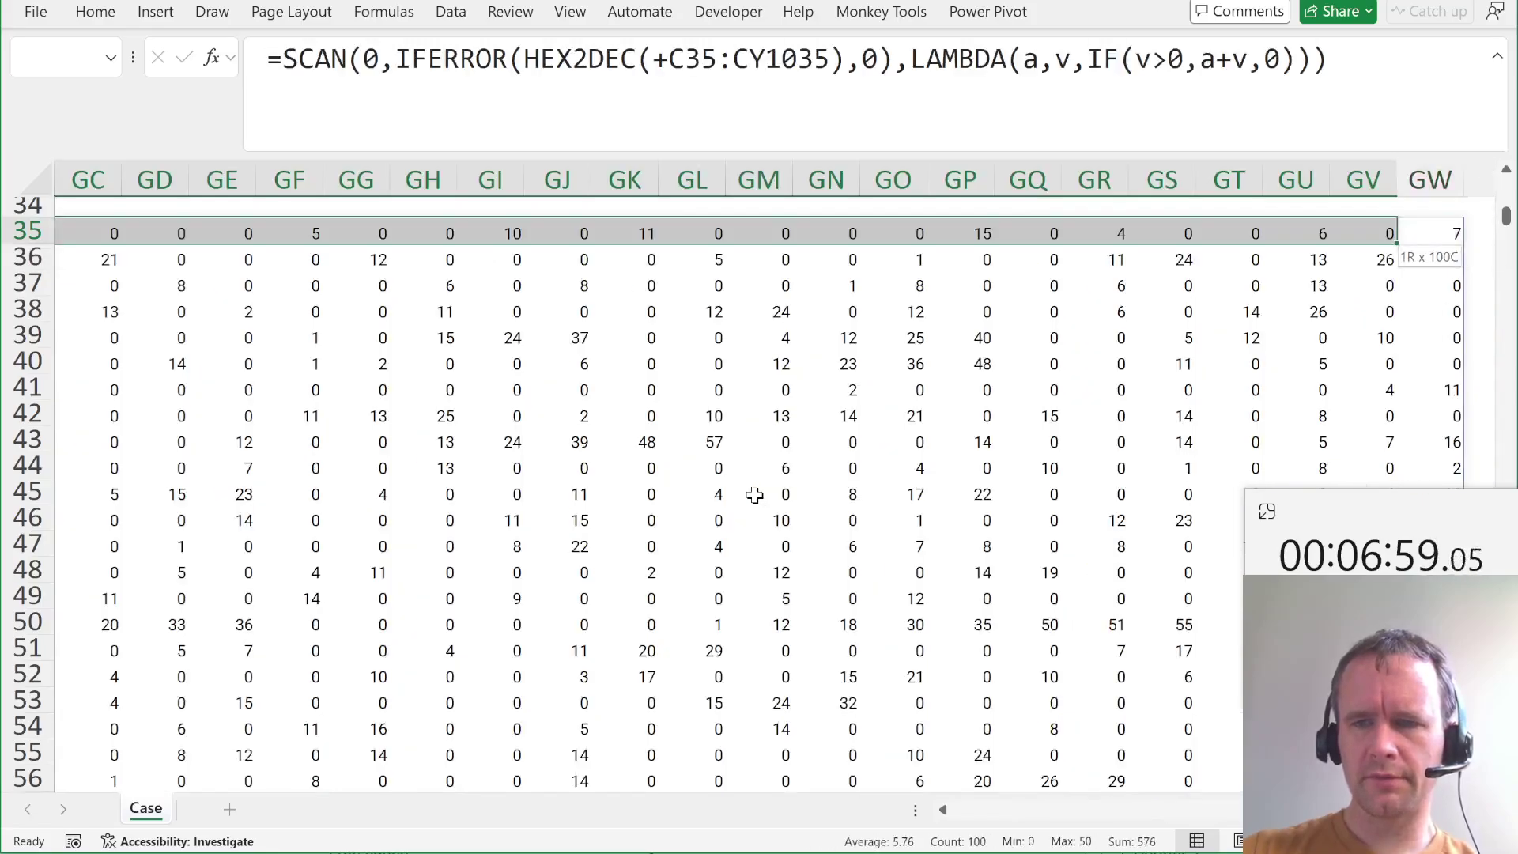
{"action": "key", "text": "ctrl+shift+Left"}
{"action": "key", "text": "shift+Right"}
{"action": "key", "text": "shift+Right"}
{"action": "key", "text": "shift+Right"}
{"action": "key", "text": "shift+Right"}
{"action": "key", "text": "shift+Right"}
{"action": "key", "text": "shift+Right"}
{"action": "key", "text": "shift+Right"}
{"action": "key", "text": "shift+Right"}
{"action": "key", "text": "shift+Right"}
{"action": "key", "text": "shift+Right"}
{"action": "key", "text": "shift+Right"}
{"action": "key", "text": "shift+Right"}
{"action": "key", "text": "shift+Right"}
{"action": "key", "text": "shift+Right"}
{"action": "key", "text": "shift+Right"}
{"action": "key", "text": "shift+Right"}
{"action": "key", "text": "shift+Right"}
{"action": "key", "text": "shift+Right"}
{"action": "key", "text": "shift+Right"}
{"action": "key", "text": "shift+Right"}
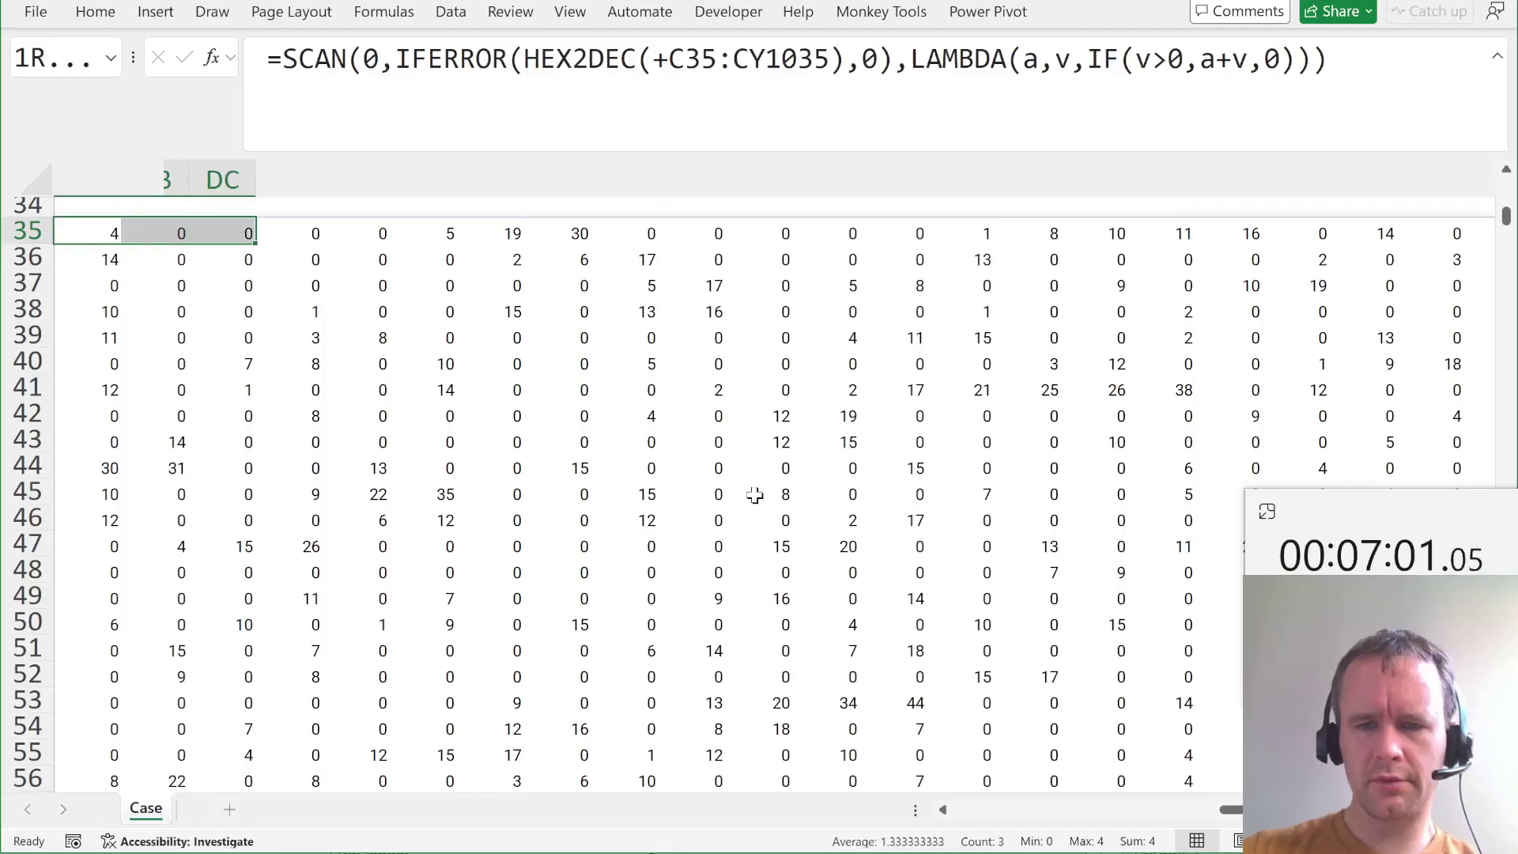
{"action": "key", "text": "shift+Right"}
{"action": "key", "text": "shift+Right"}
{"action": "key", "text": "shift+Right"}
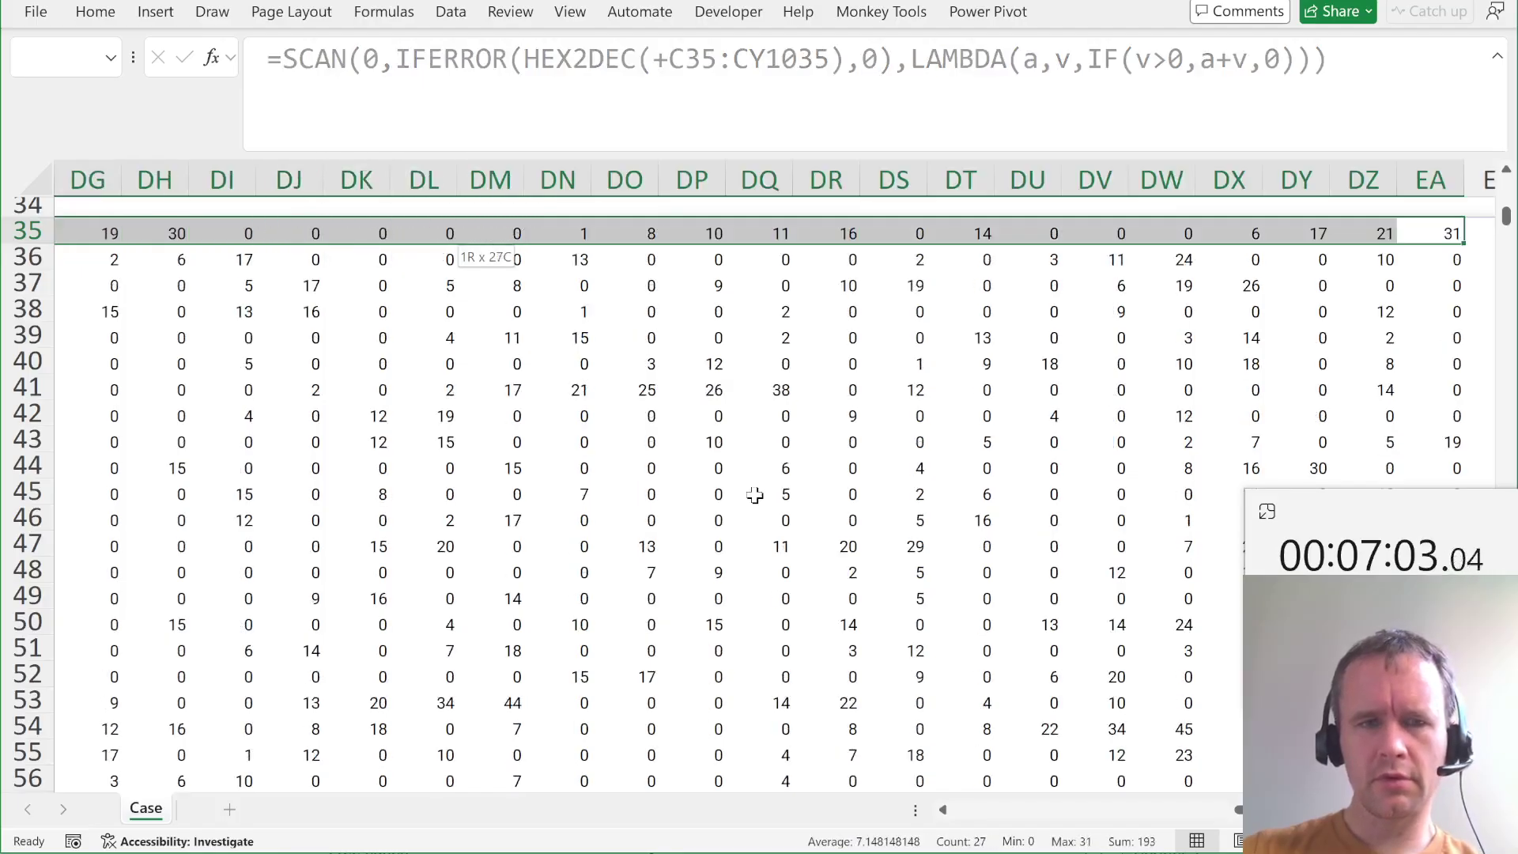
{"action": "key", "text": "Left"}
{"action": "key", "text": "Right"}
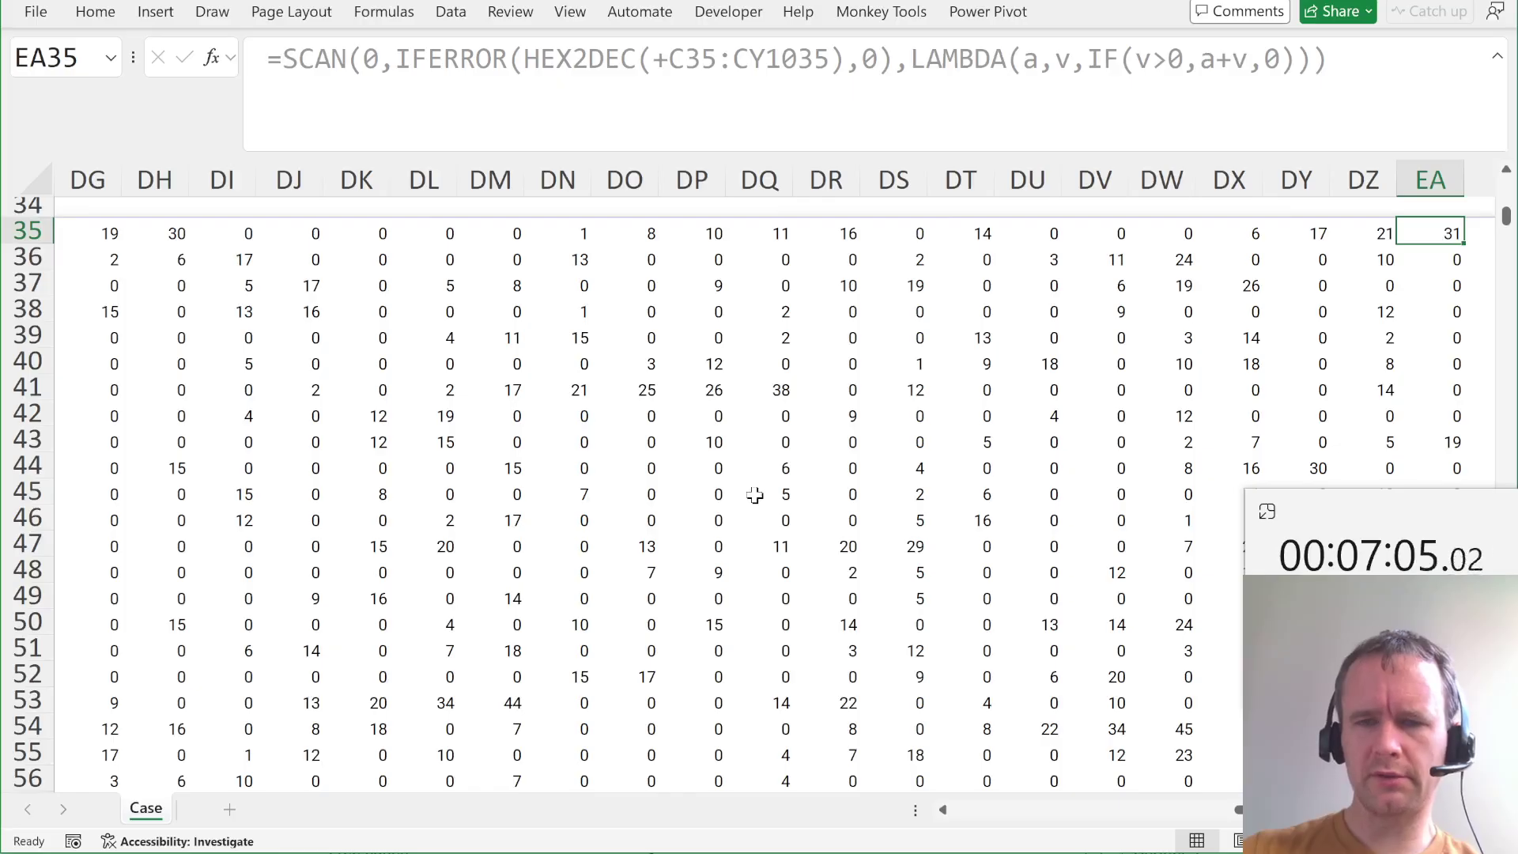
{"action": "key", "text": "ctrl+Left"}
{"action": "key", "text": "ctrl+shift+End"}
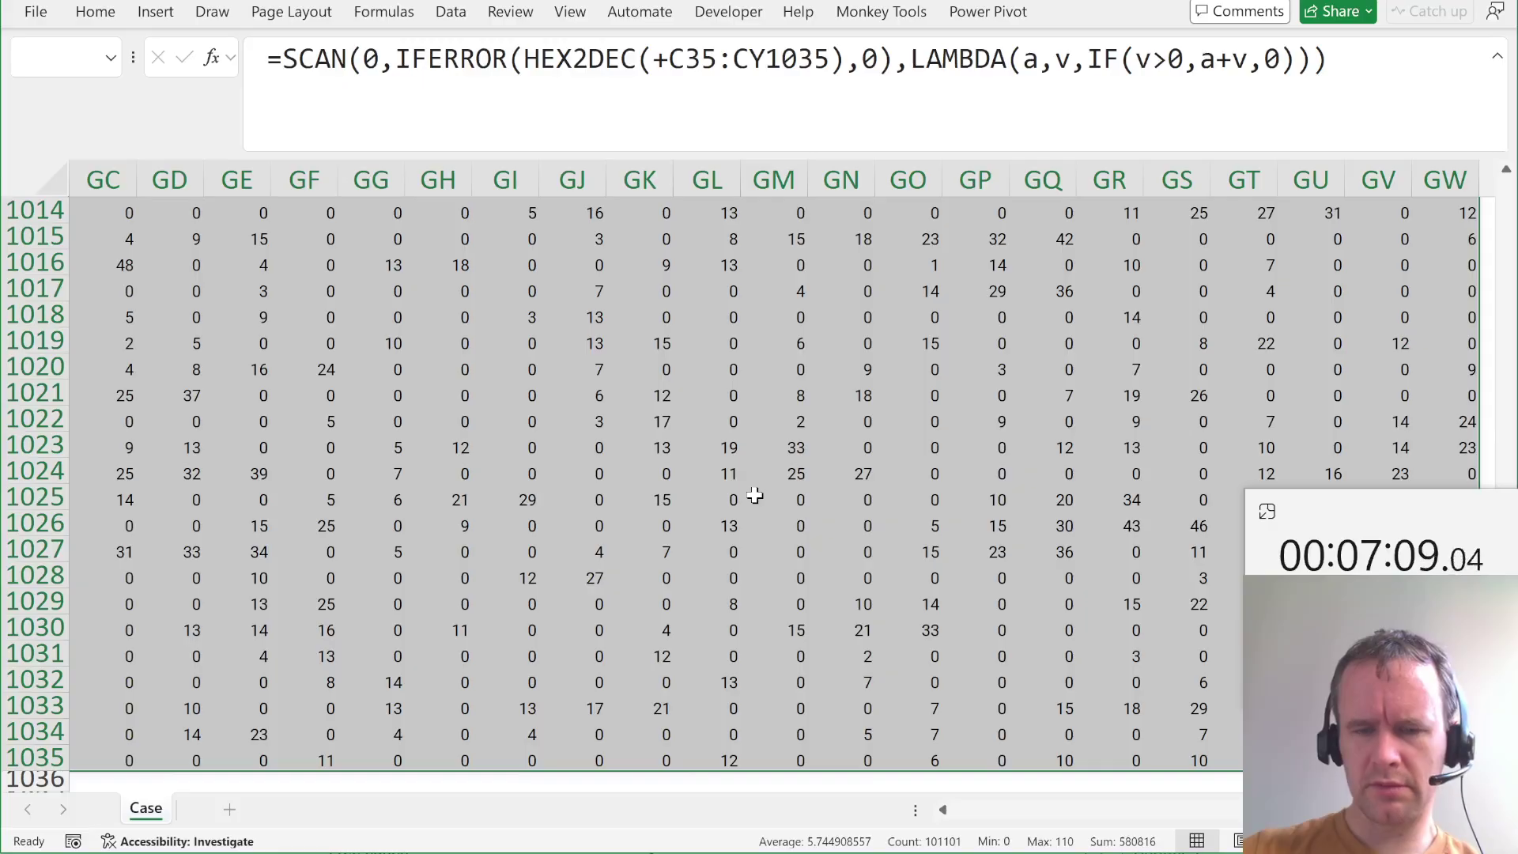
Select the grid range C35:CY1035.
{"action": "key", "text": "ctrl+Left"}
{"action": "key", "text": "ctrl+Left"}
{"action": "key", "text": "ctrl+Up"}
{"action": "key", "text": "ctrl+Up"}
{"action": "key", "text": "Up"}
{"action": "key", "text": "Up"}
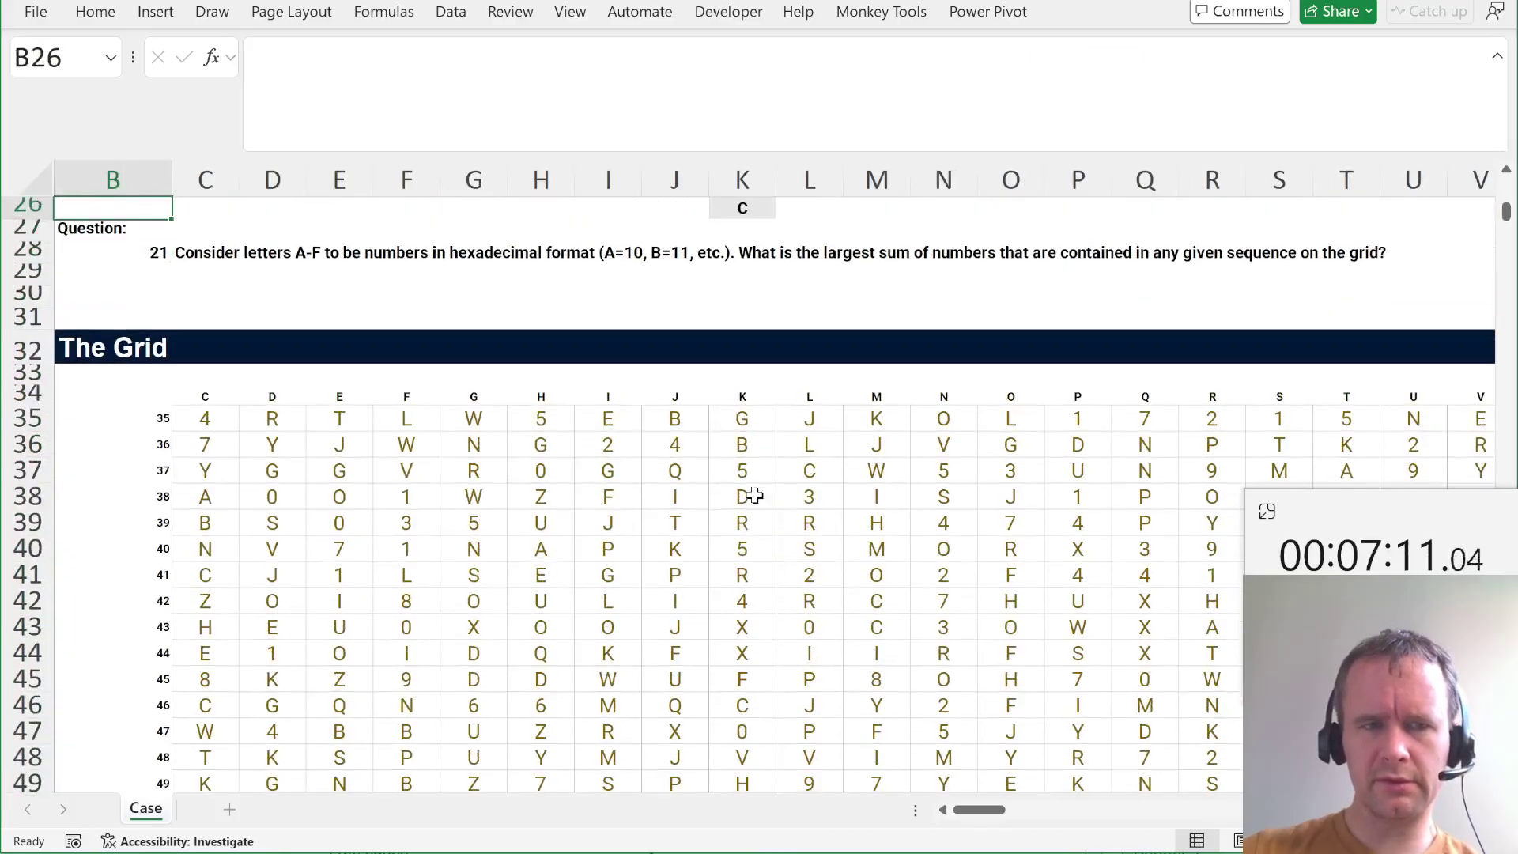
{"action": "key", "text": "Up"}
{"action": "key", "text": "Up"}
{"action": "key", "text": "Up"}
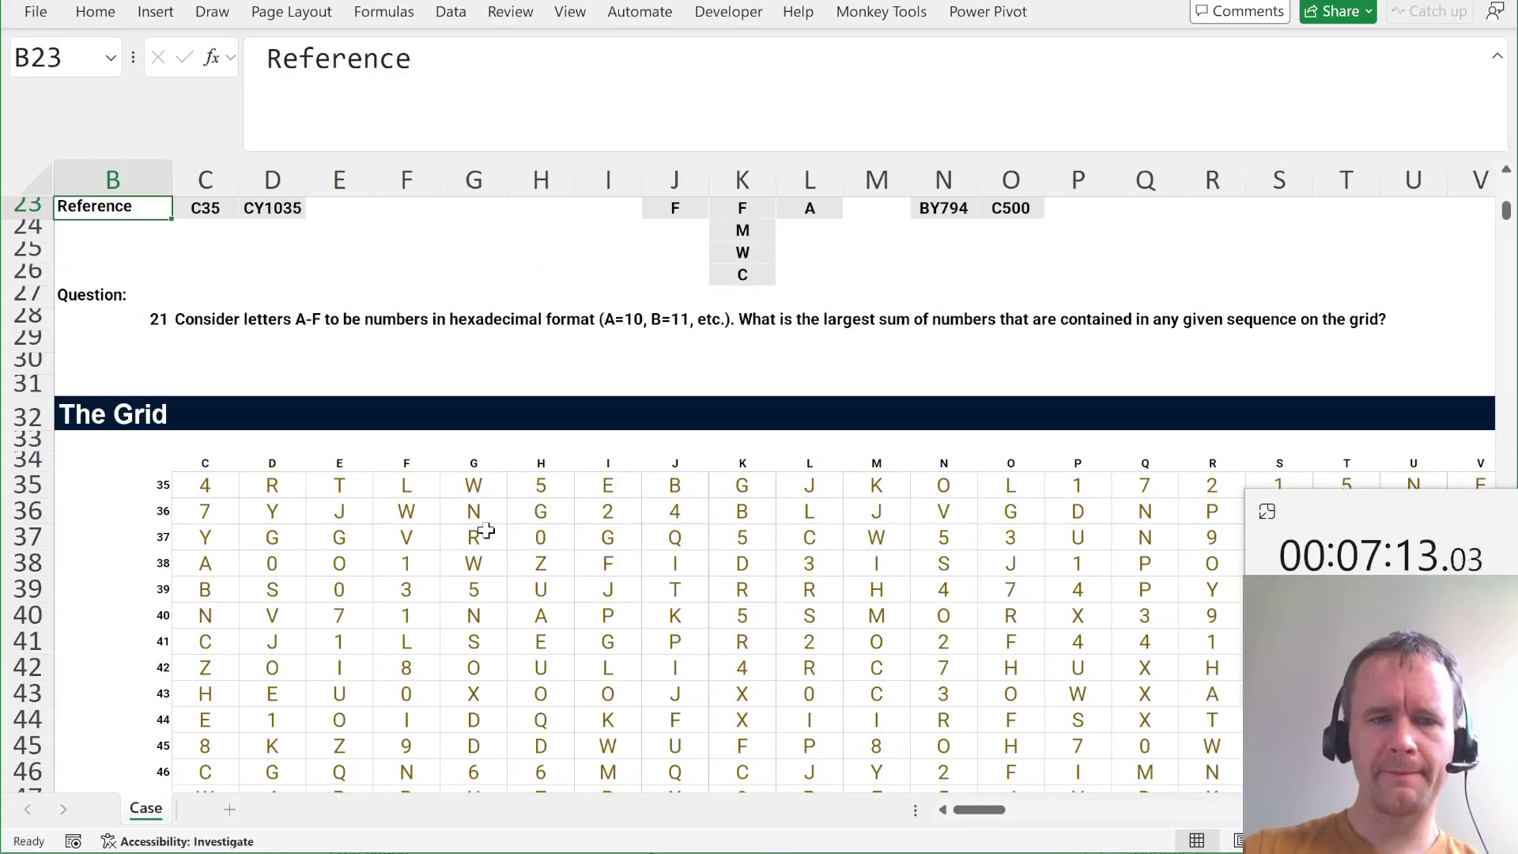
{"action": "left_click", "coordinate": [215, 485]}
{"action": "key", "text": "ctrl+Down"}
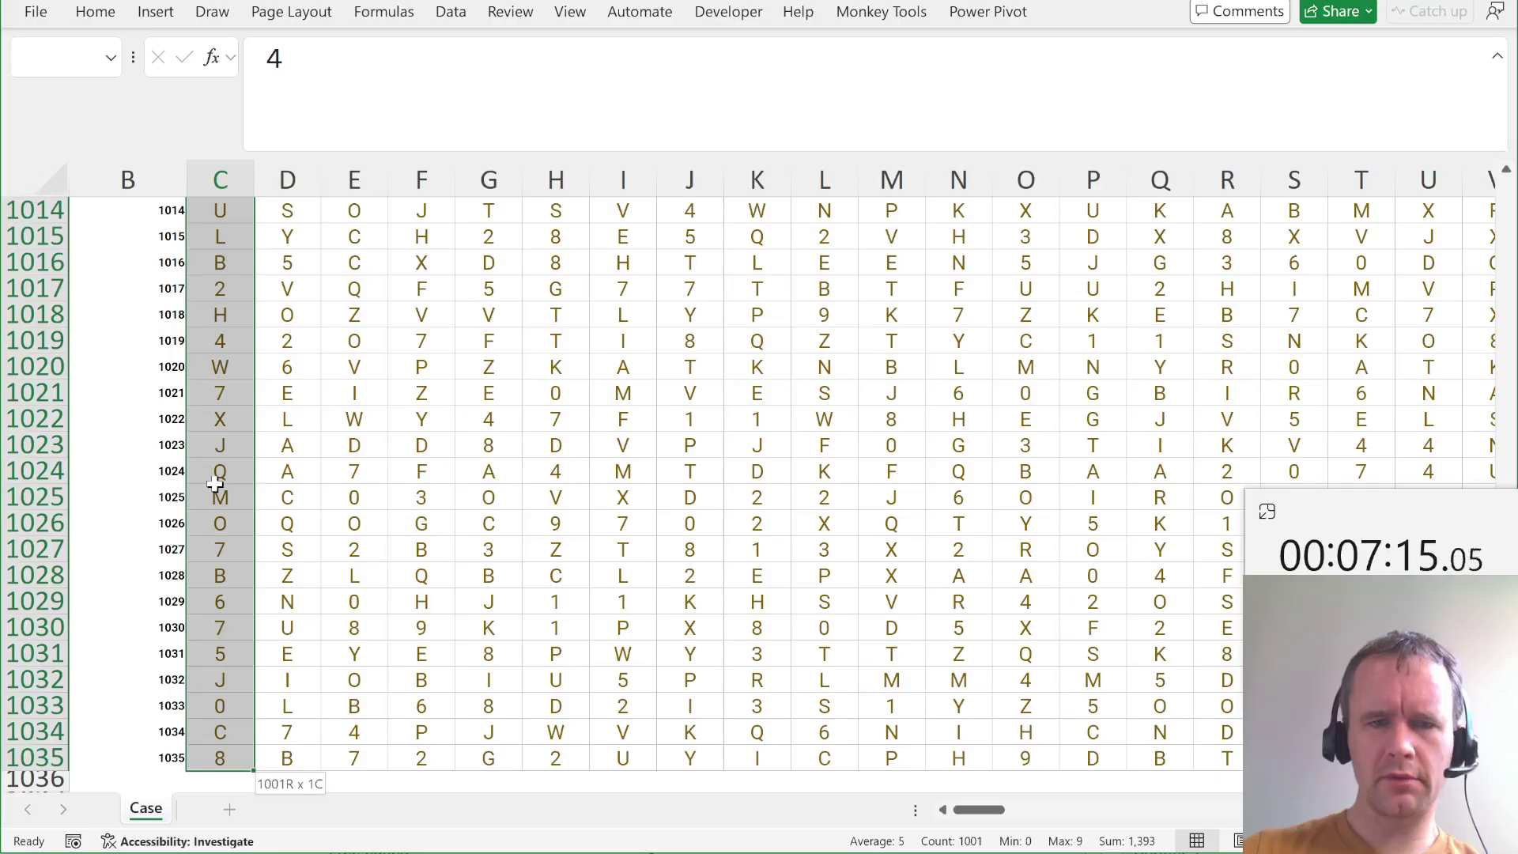
{"action": "key", "text": "ctrl+Up"}
{"action": "key", "text": "Up"}
{"action": "key", "text": "Up"}
{"action": "key", "text": "Up"}
{"action": "key", "text": "Up"}
{"action": "key", "text": "Up"}
{"action": "key", "text": "Up"}
{"action": "key", "text": "Up"}
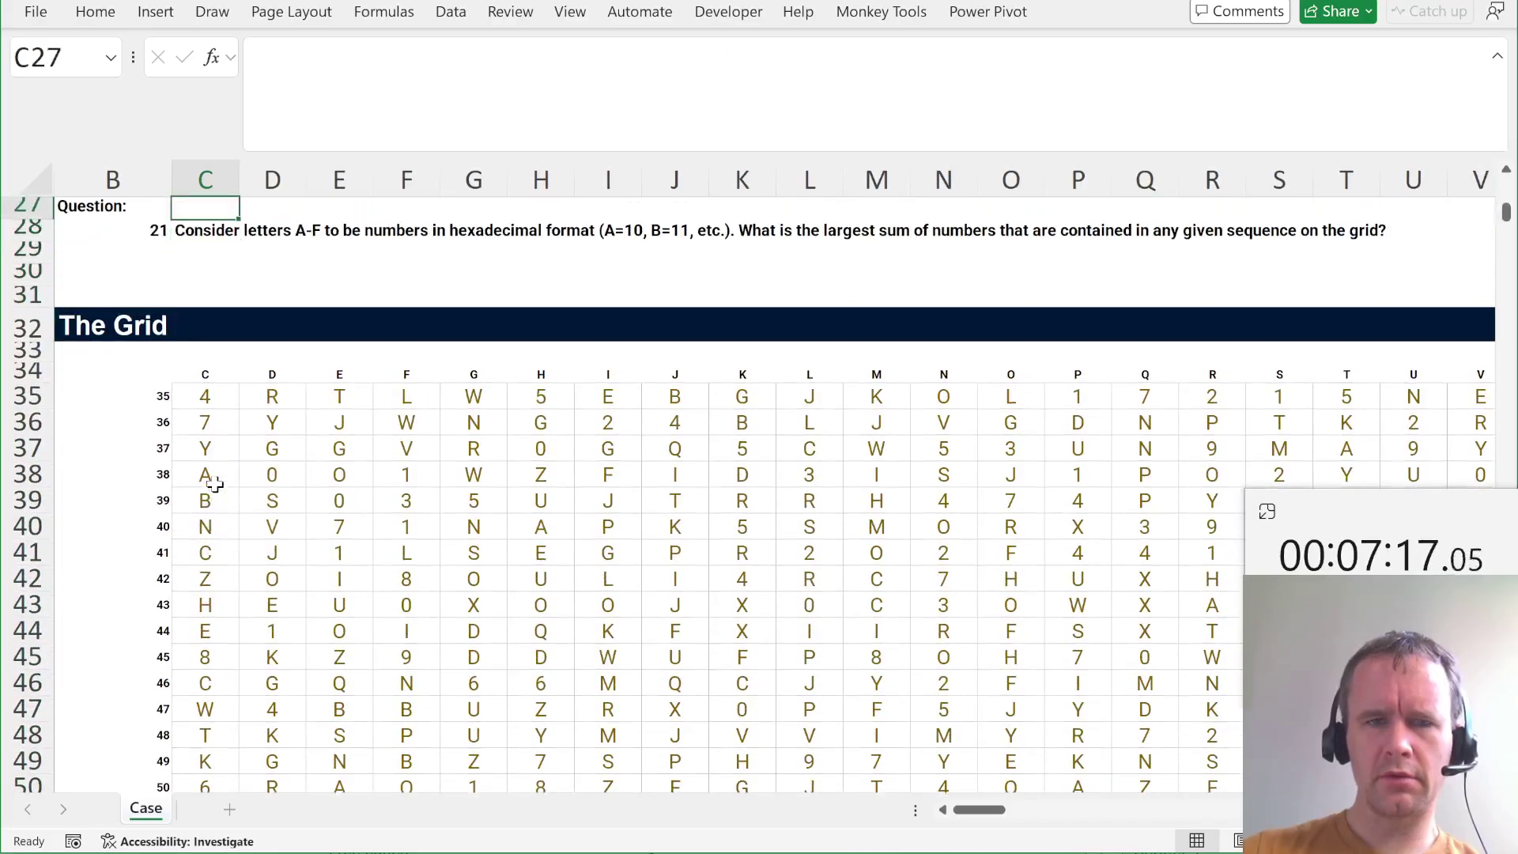
{"action": "key", "text": "Down"}
{"action": "key", "text": "ctrl+Down"}
{"action": "key", "text": "Down"}
{"action": "key", "text": "ctrl+shift+Down"}
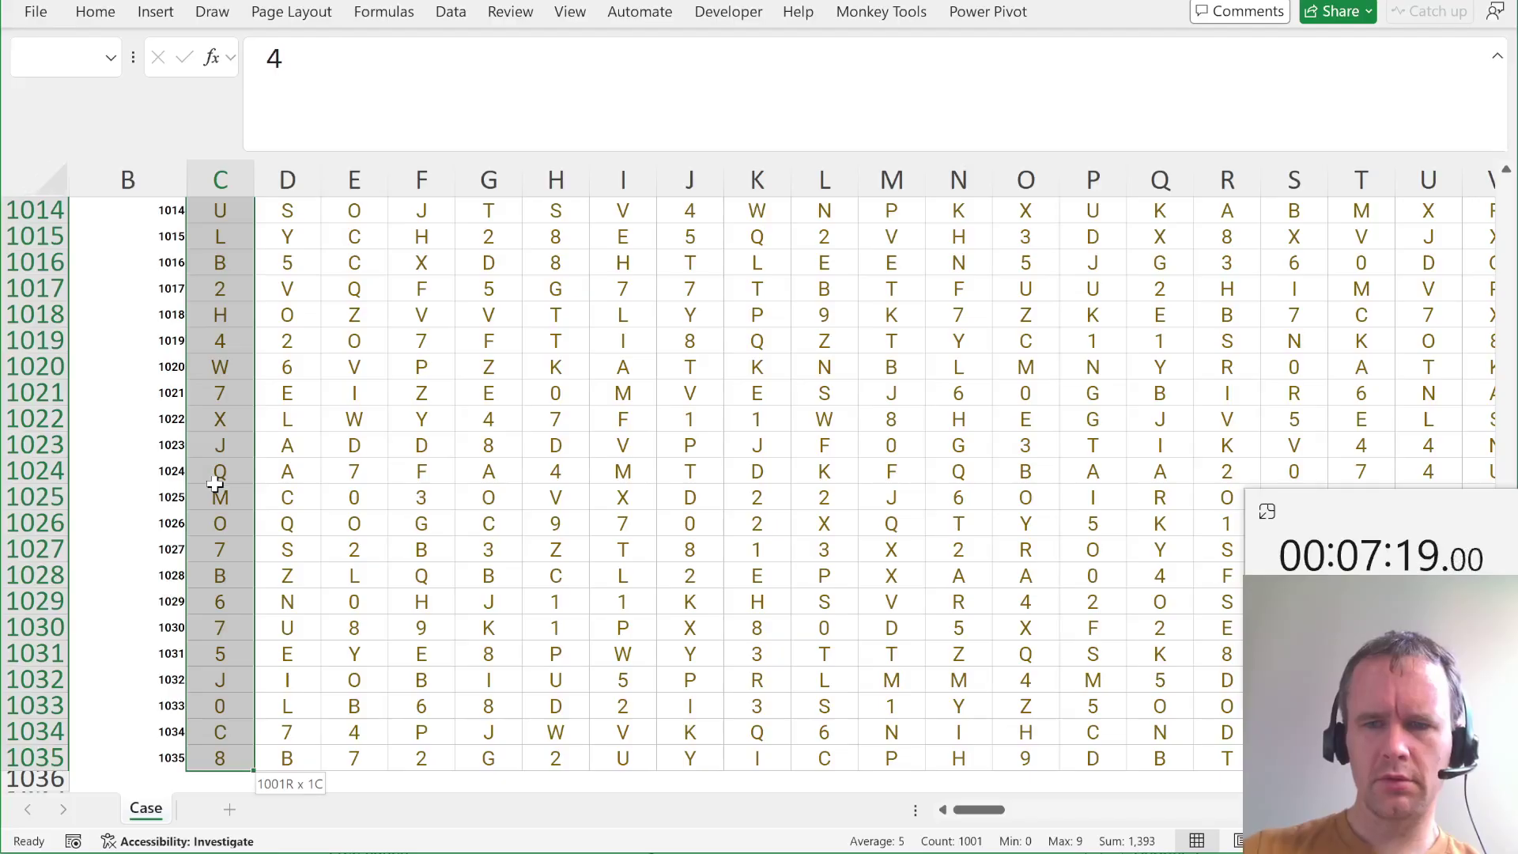
{"action": "key", "text": "ctrl+shift+Right"}
Find the first cell containing 0 within the selected grid.
{"action": "key", "text": "ctrl+f"}
{"action": "type", "text": "0"}
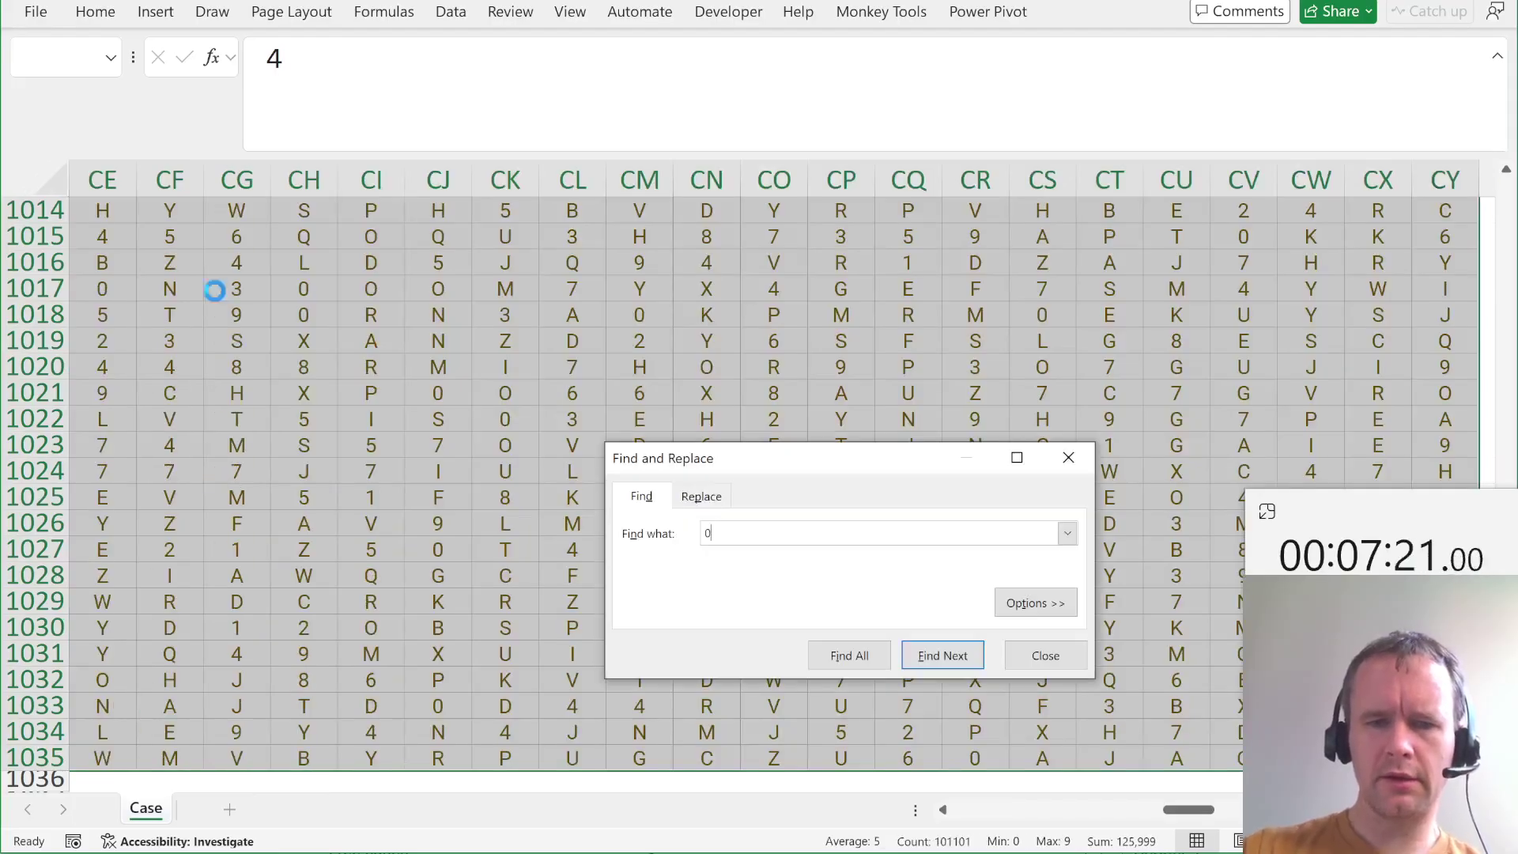
{"action": "key", "text": "Return"}
{"action": "key", "text": "Escape"}
Return to the top of the sheet and select the Finish answer cell W20.
{"action": "key", "text": "Up"}
{"action": "key", "text": "ctrl+Up"}
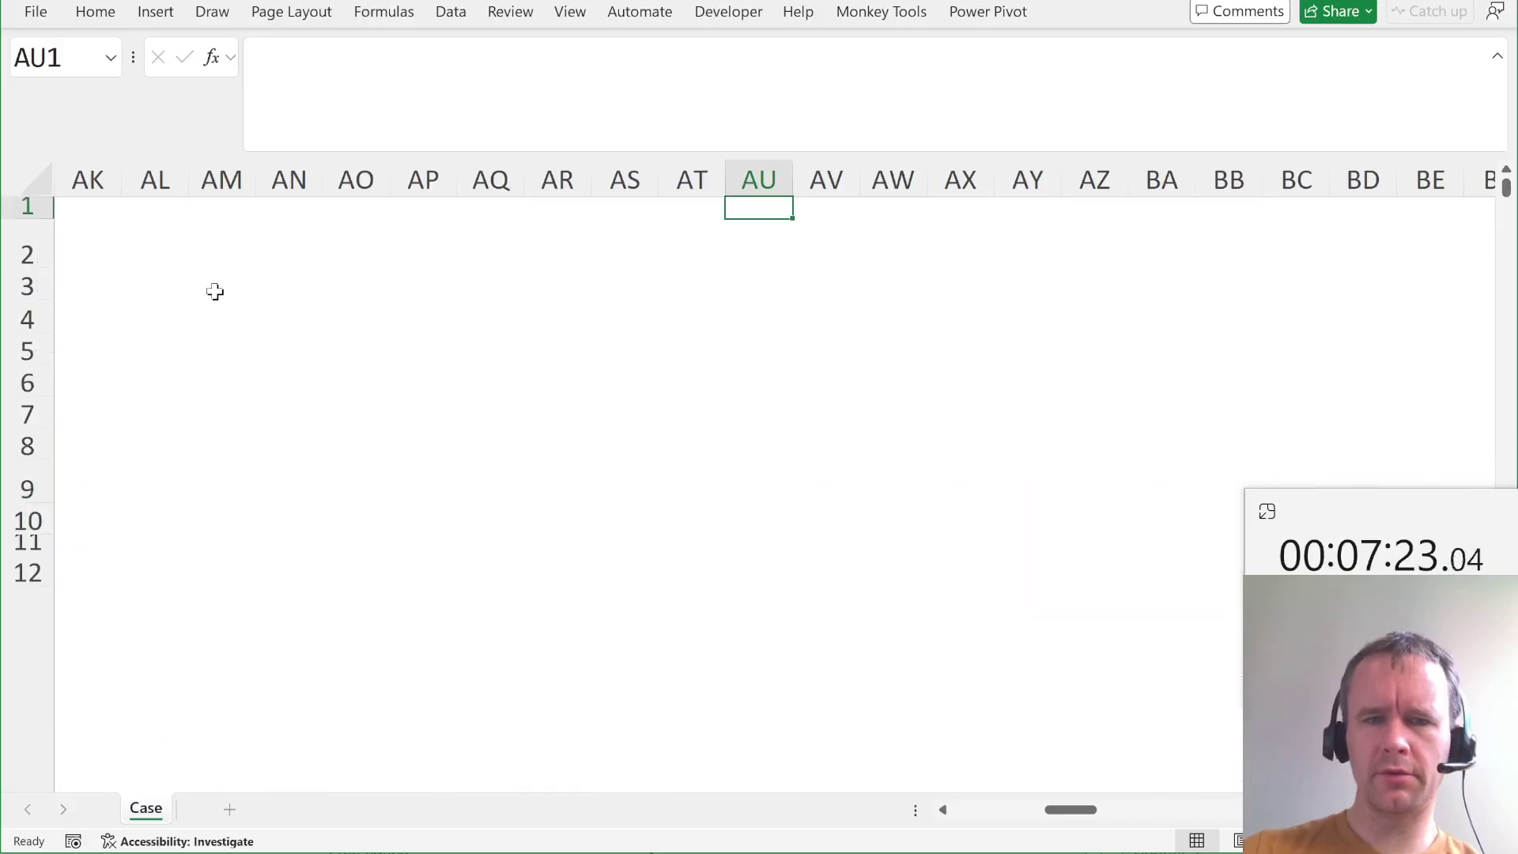
{"action": "key", "text": "Left"}
{"action": "key", "text": "Left"}
{"action": "key", "text": "Left"}
{"action": "key", "text": "Left"}
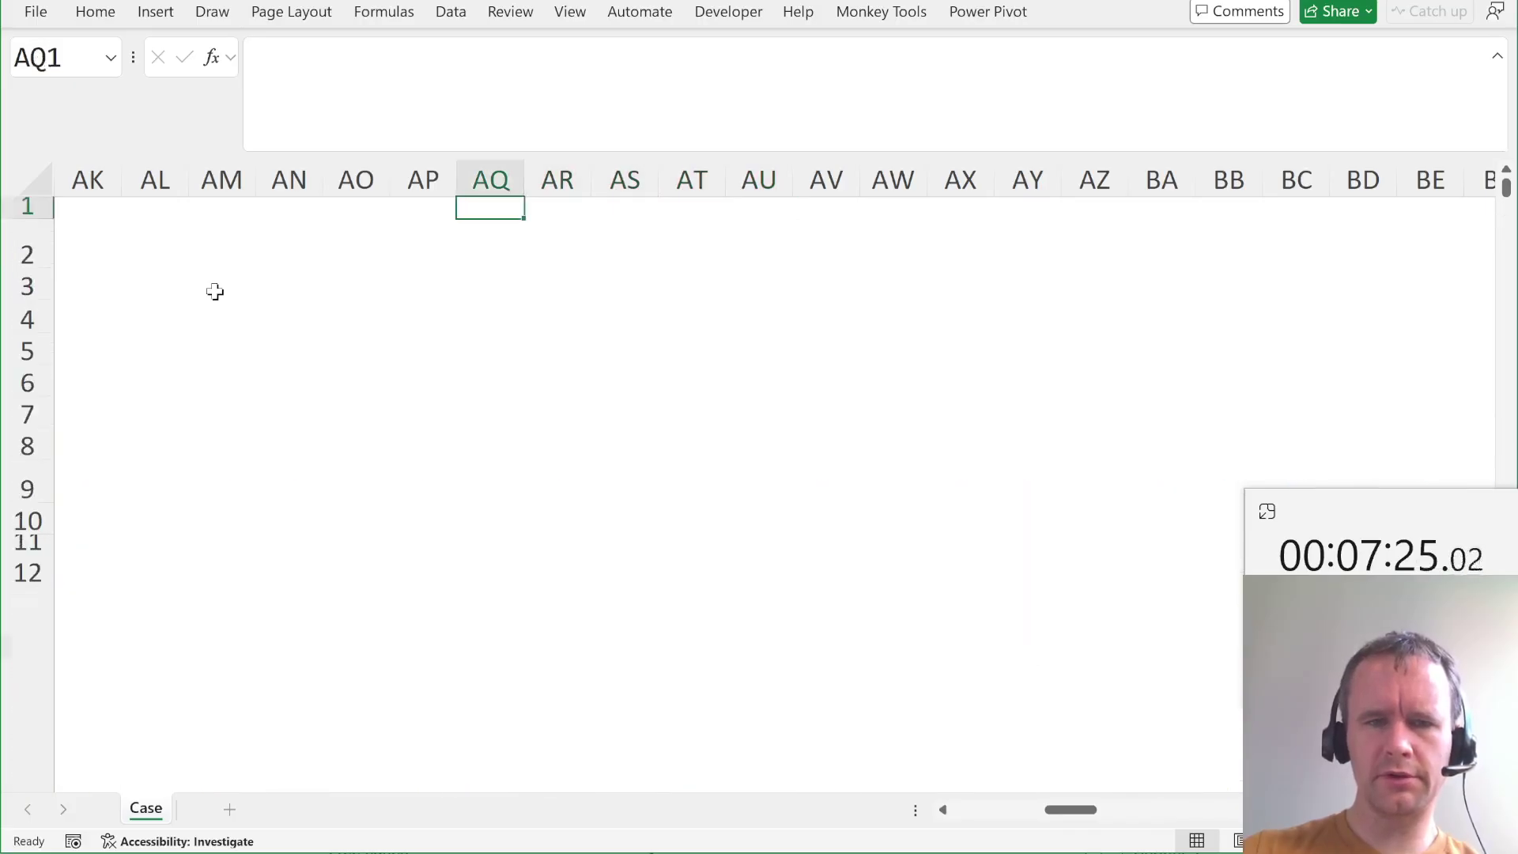
{"action": "key", "text": "ctrl+Home"}
{"action": "scroll", "coordinate": [705, 626], "scroll_direction": "down", "scroll_amount": 5}
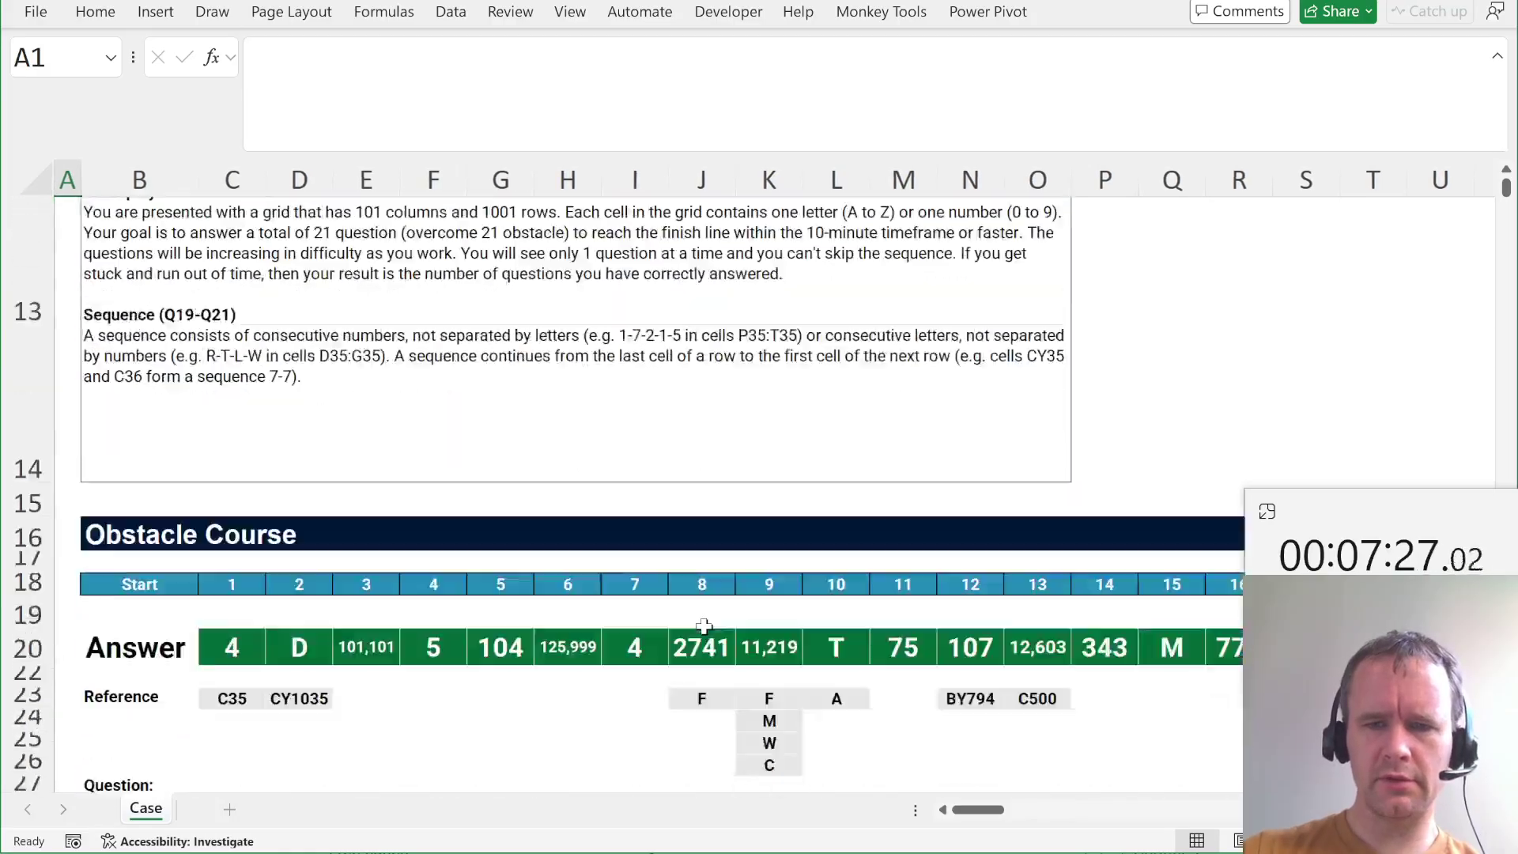
{"action": "scroll", "coordinate": [704, 626], "scroll_direction": "right", "scroll_amount": 3}
{"action": "scroll", "coordinate": [703, 626], "scroll_direction": "right", "scroll_amount": 6}
{"action": "left_click", "coordinate": [596, 526]}
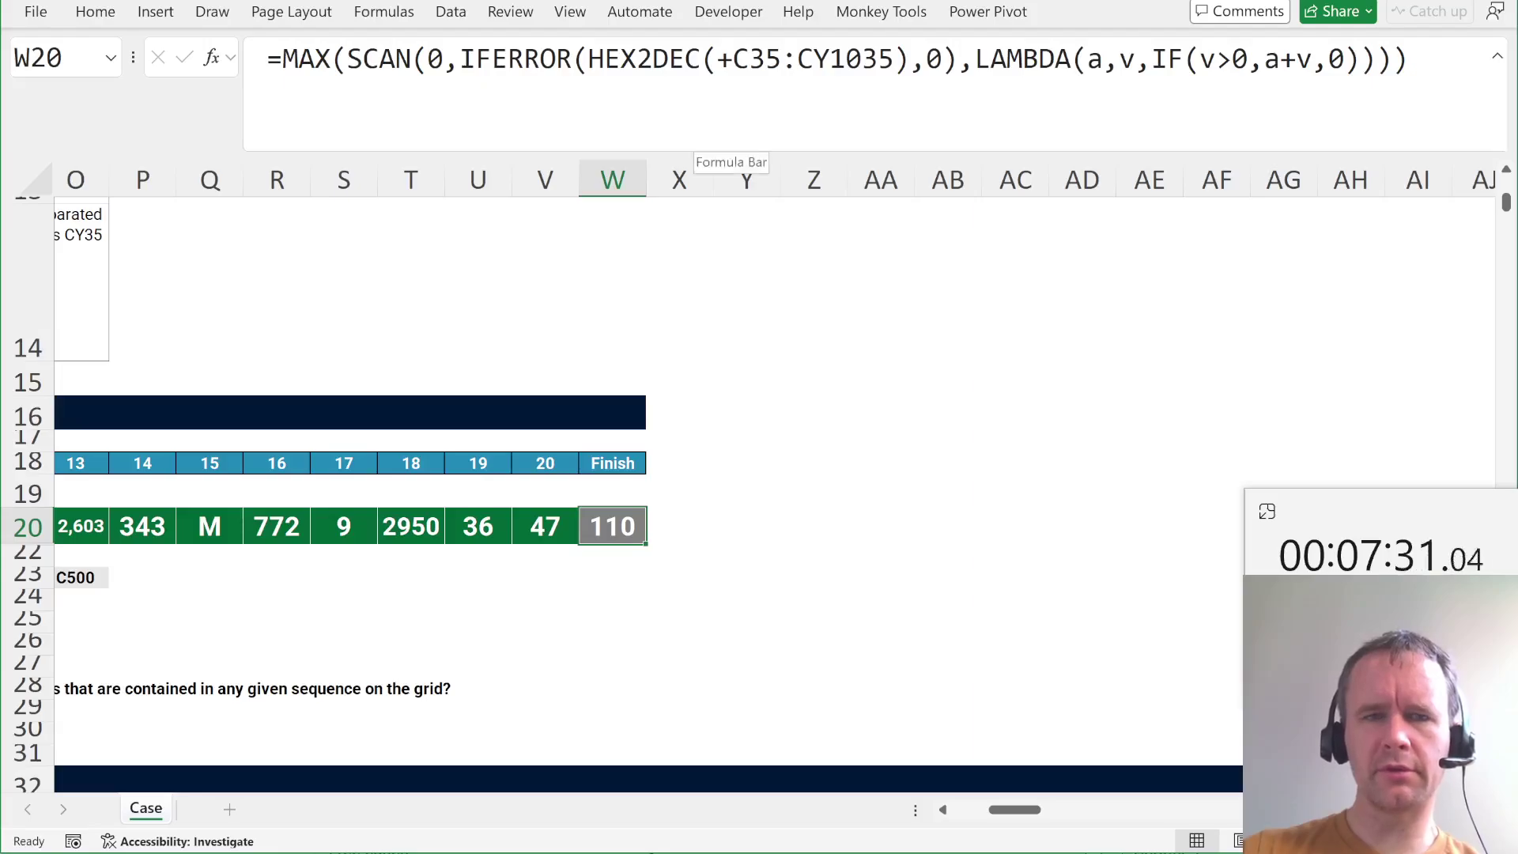
Change IFERROR's fallback 0 to "X" and the IF test >0 to <>"X", so W20 shows 135.
{"action": "left_click", "coordinate": [945, 60]}
{"action": "key", "text": "BackSpace"}
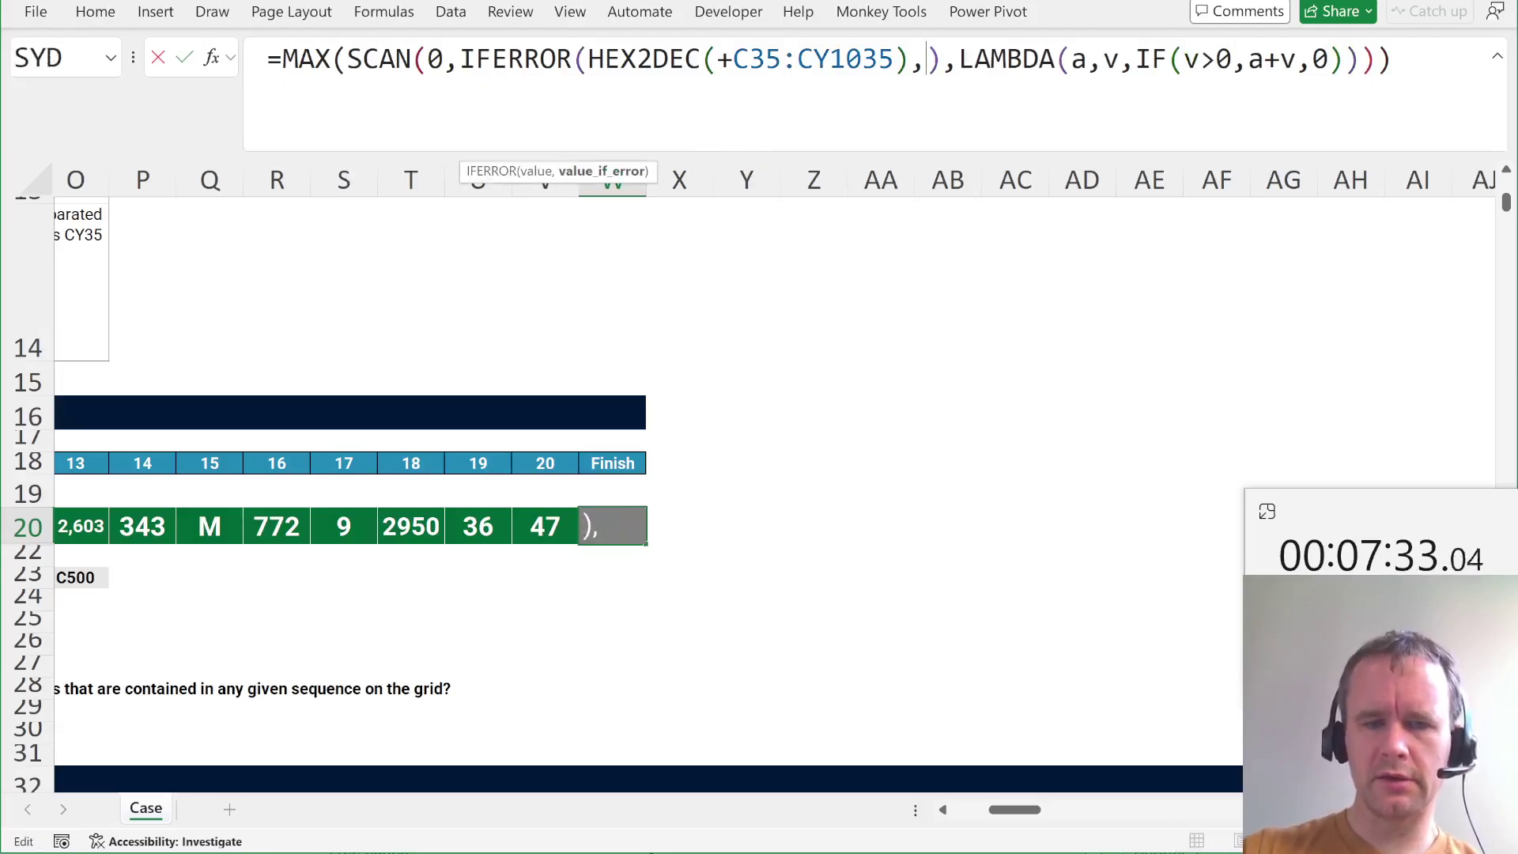
{"action": "type", "text": "\"X\""}
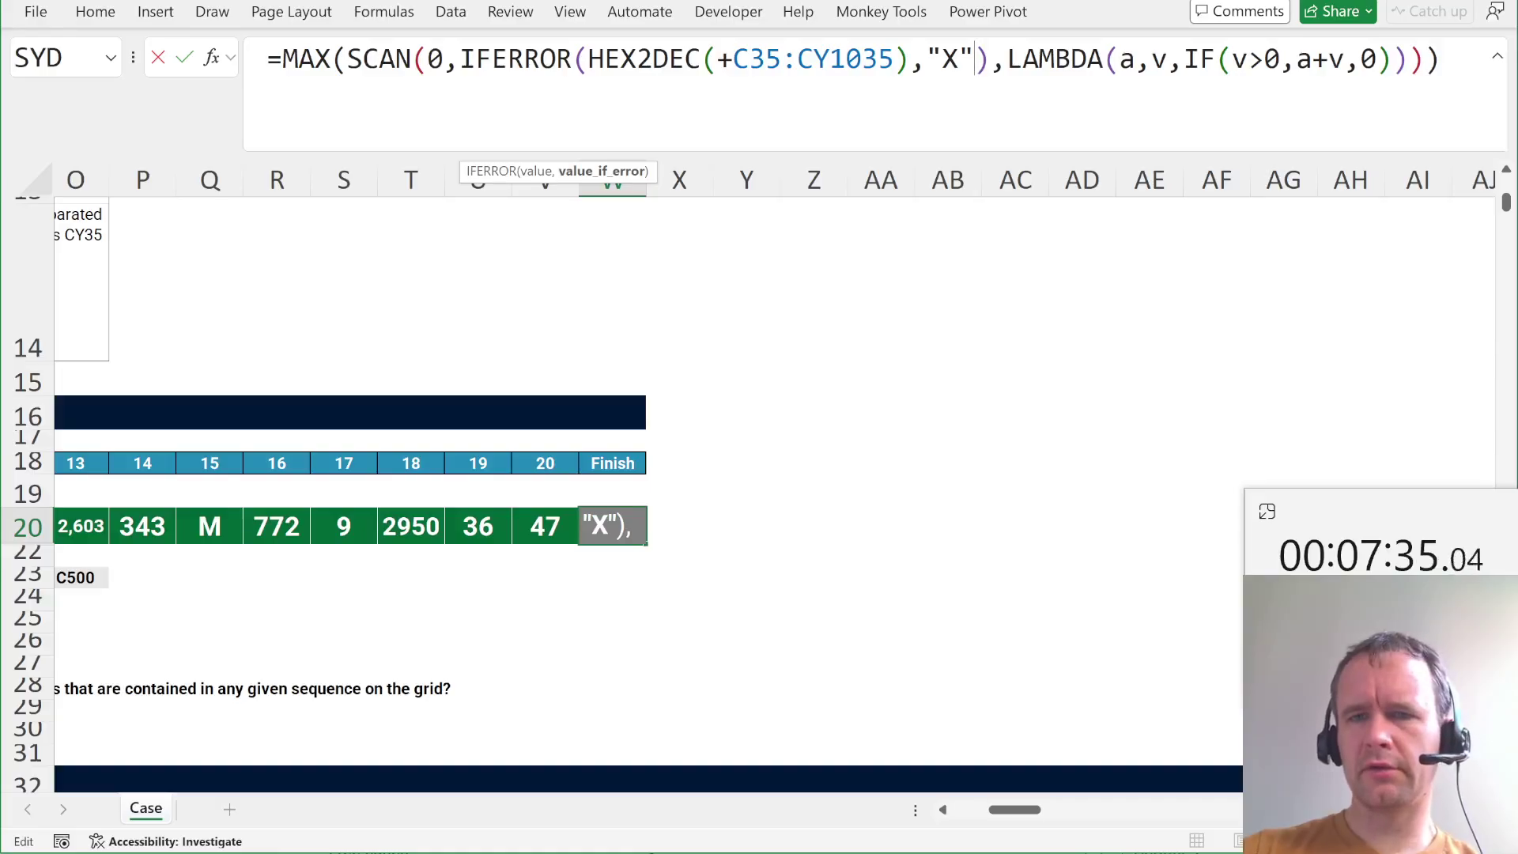
{"action": "left_click_drag", "start_coordinate": [1248, 59], "coordinate": [1281, 60]}
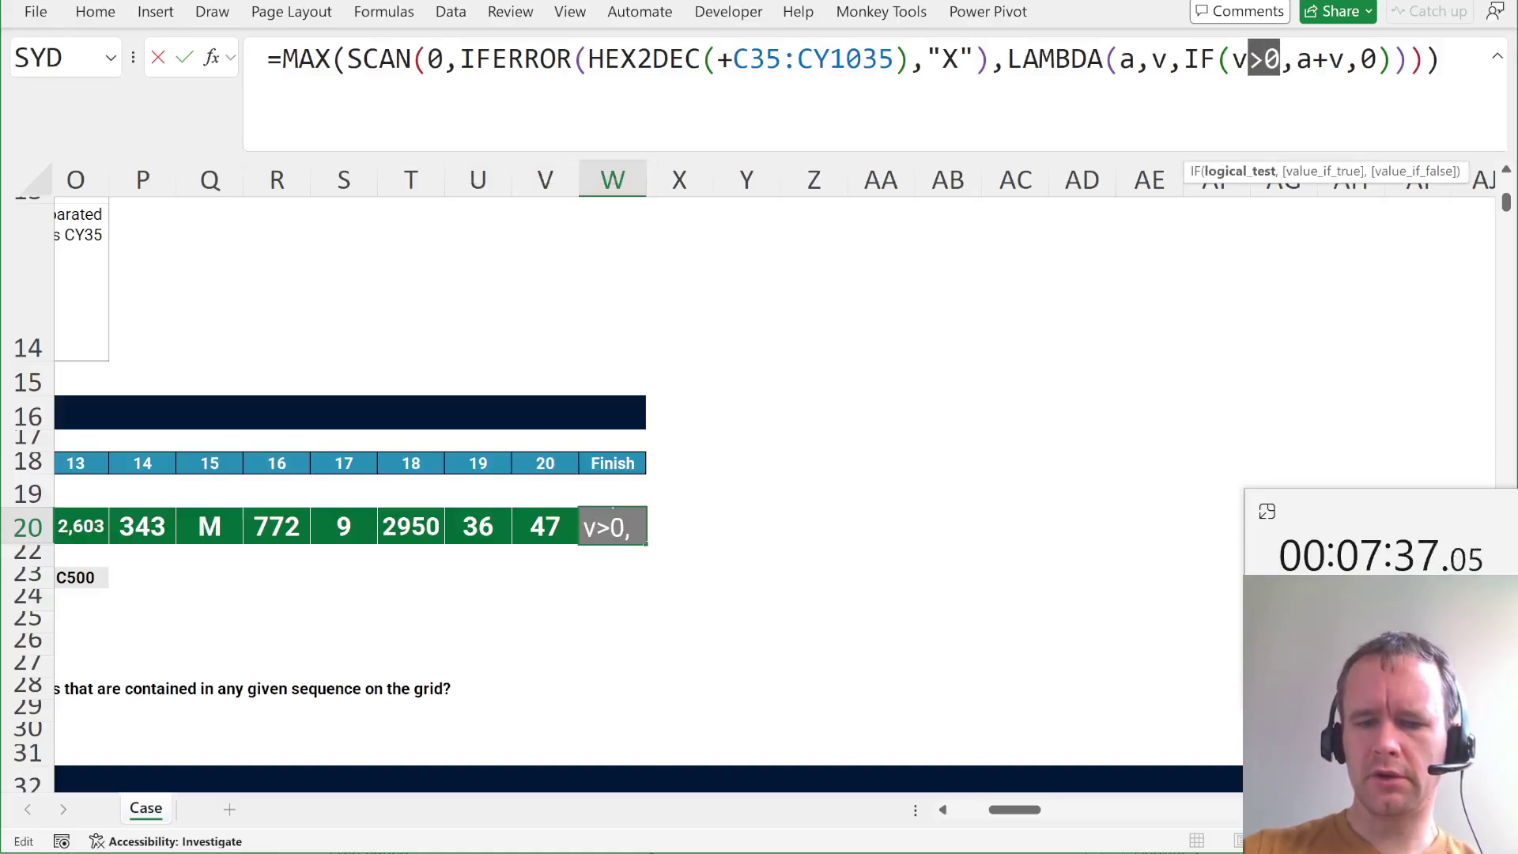
{"action": "type", "text": "<>\"X\""}
{"action": "key", "text": "Return"}
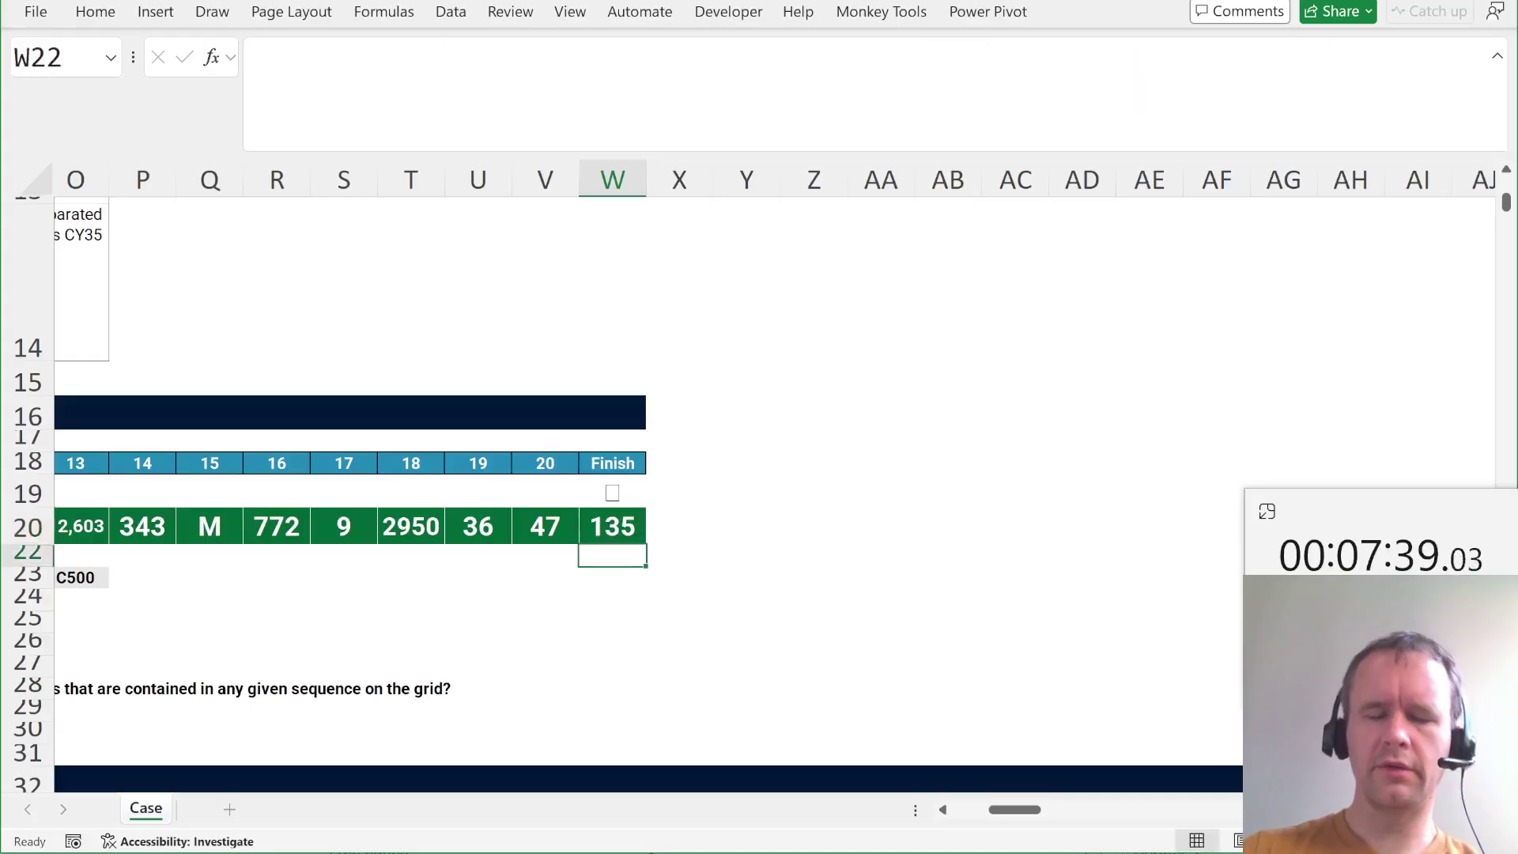
{"action": "left_click", "coordinate": [613, 527]}
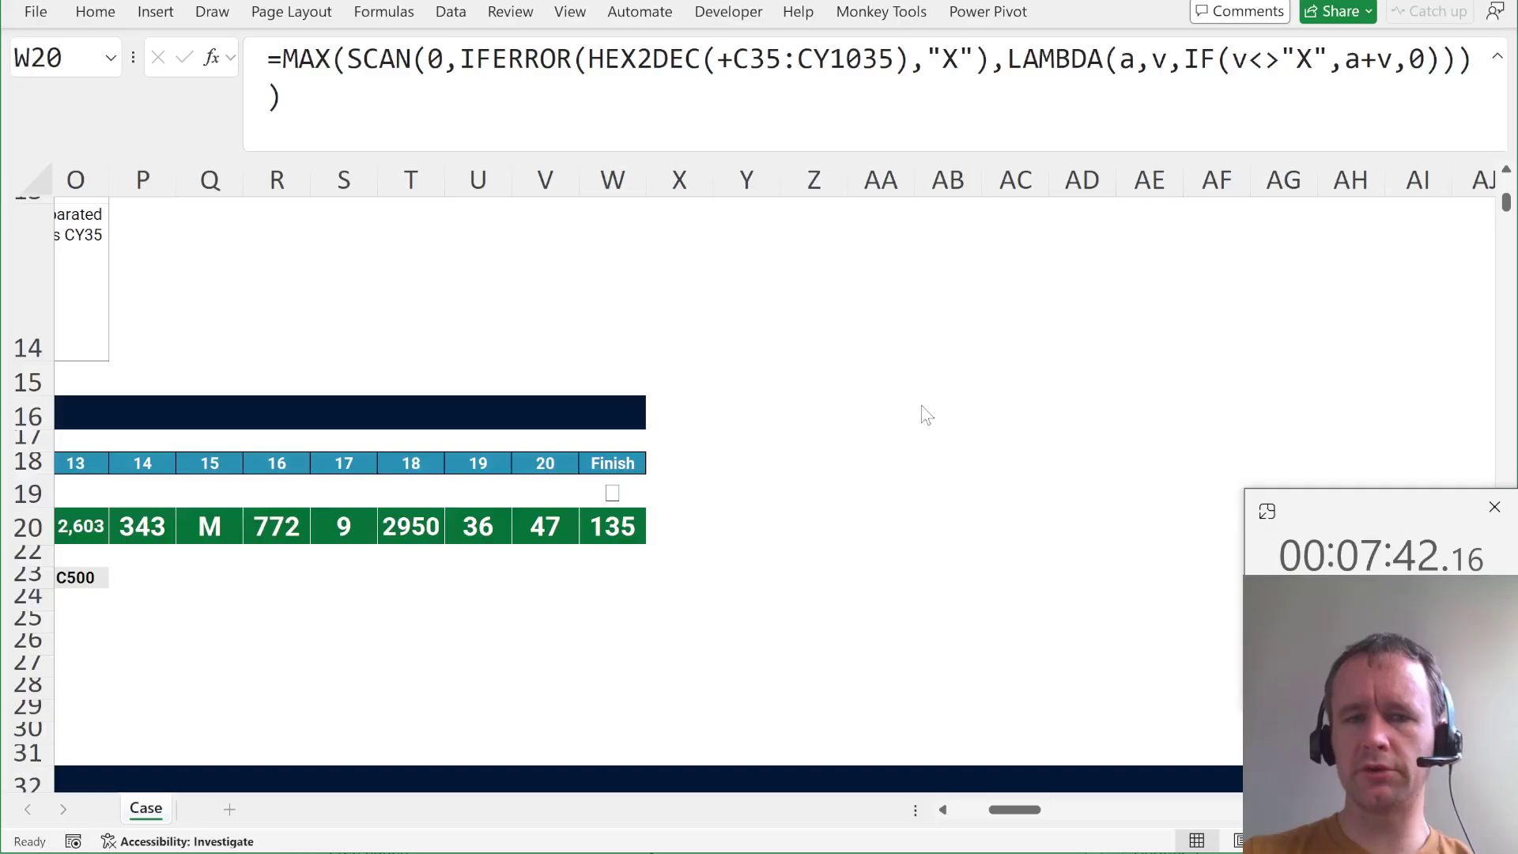
{"action": "left_click", "coordinate": [537, 527]}
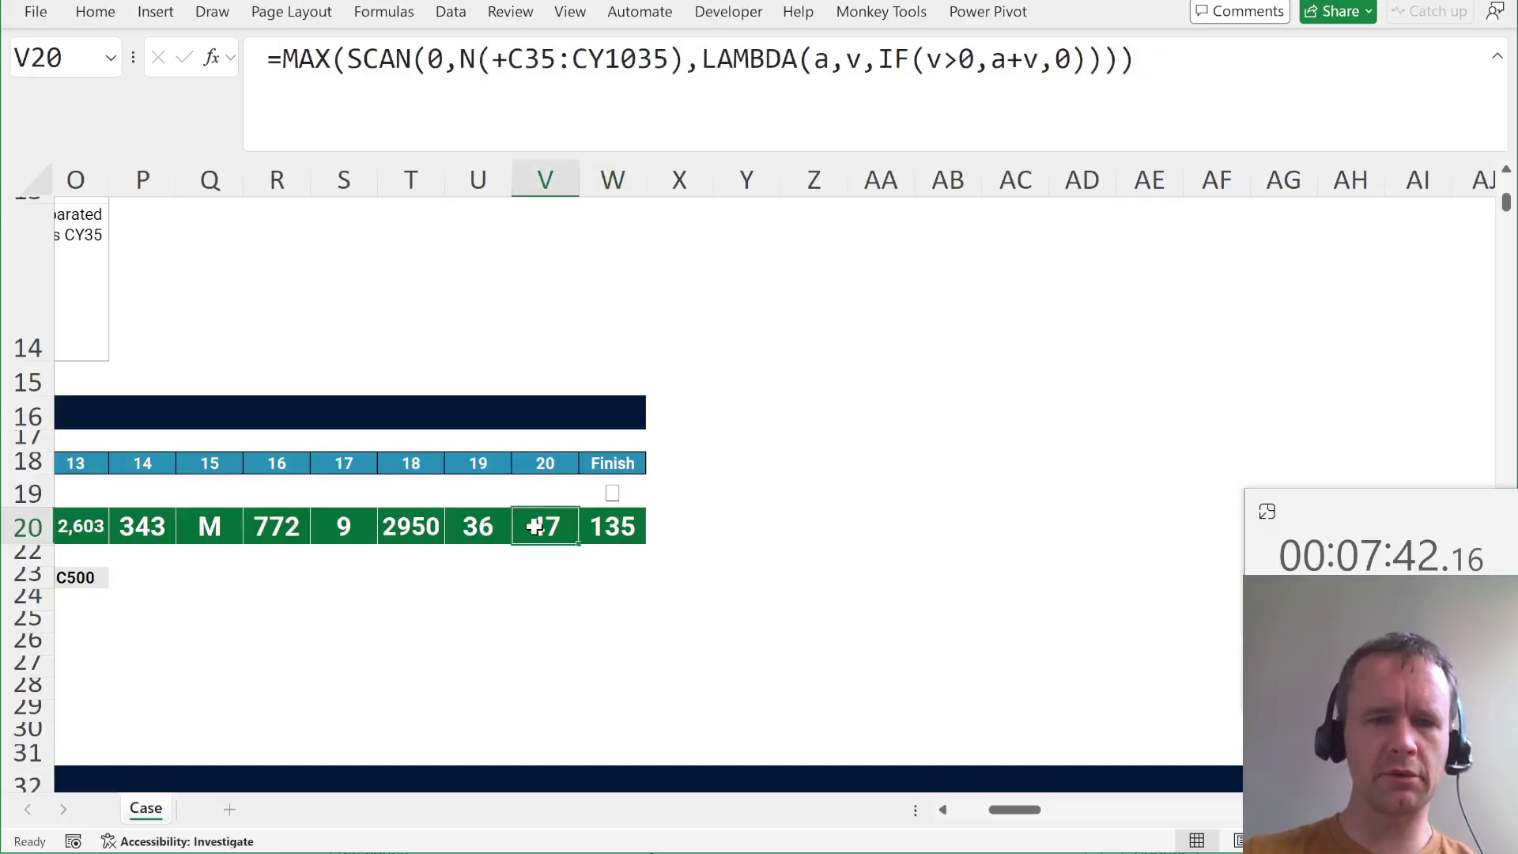